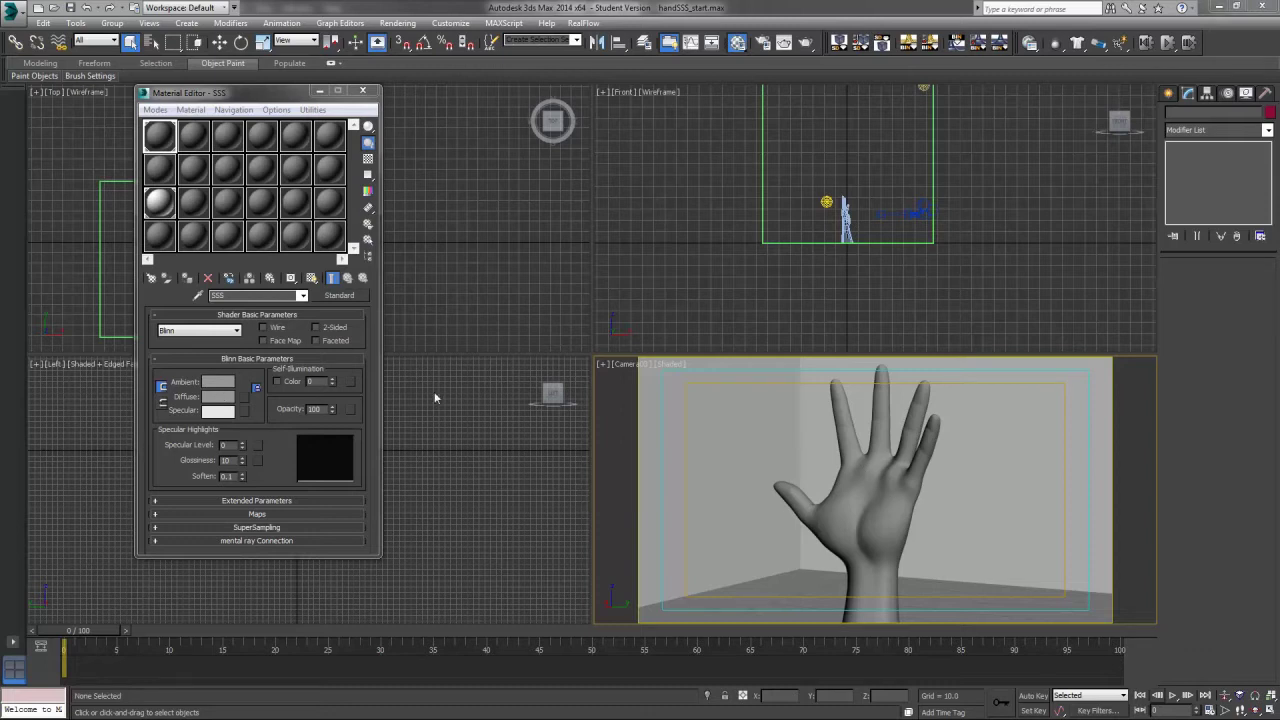
# - Render the camera view of the hand with its default grey material and close the rendered frame
pyautogui.click(165, 147)
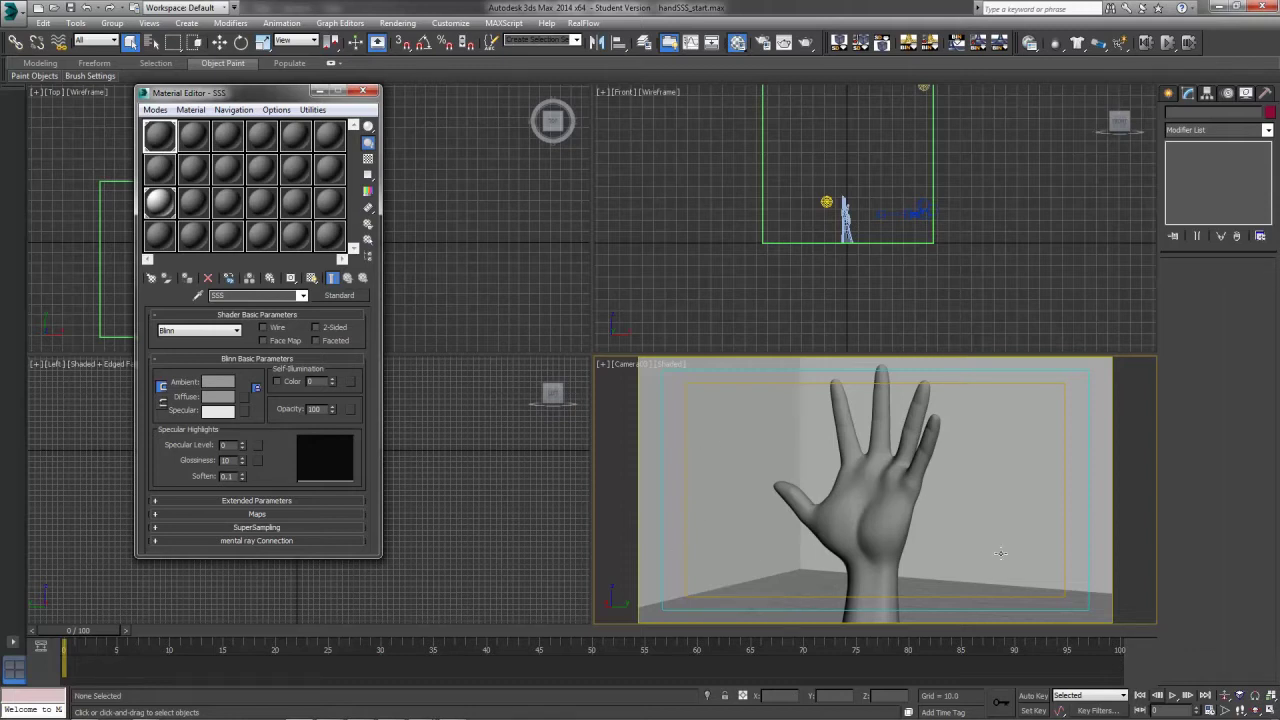
pyautogui.rightClick(865, 540)
pyautogui.click(662, 397)
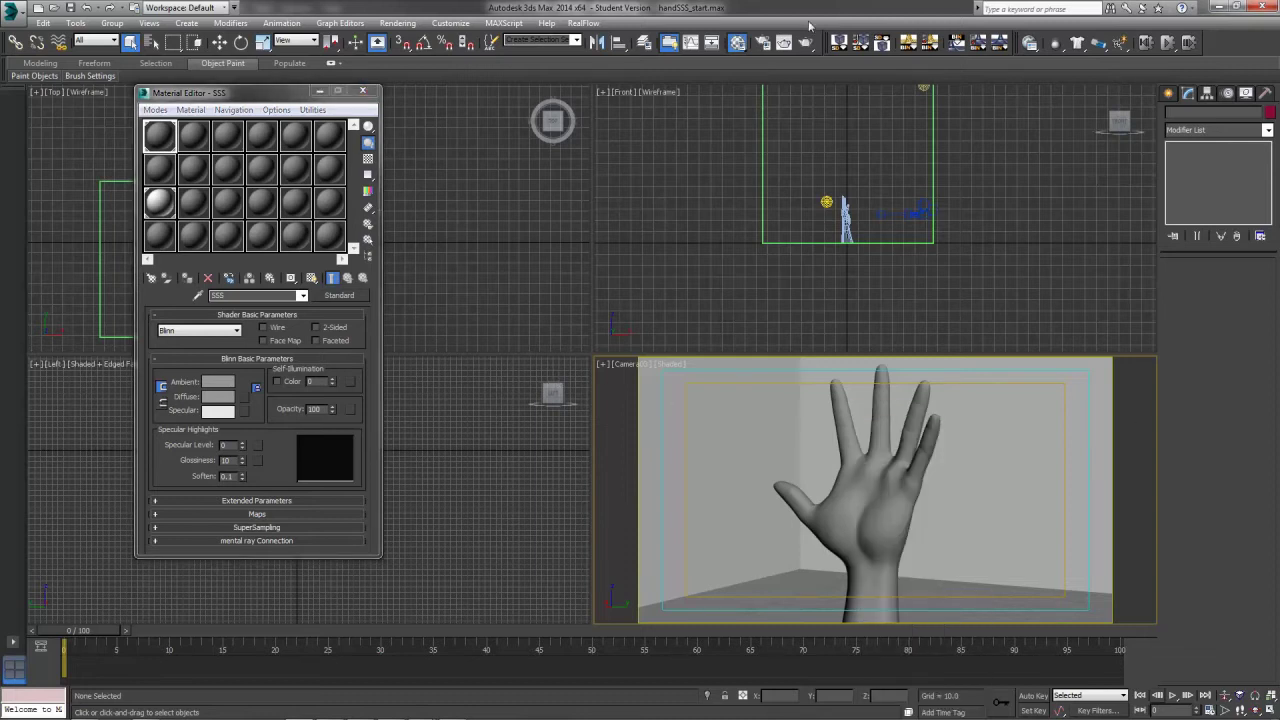
pyautogui.click(805, 42)
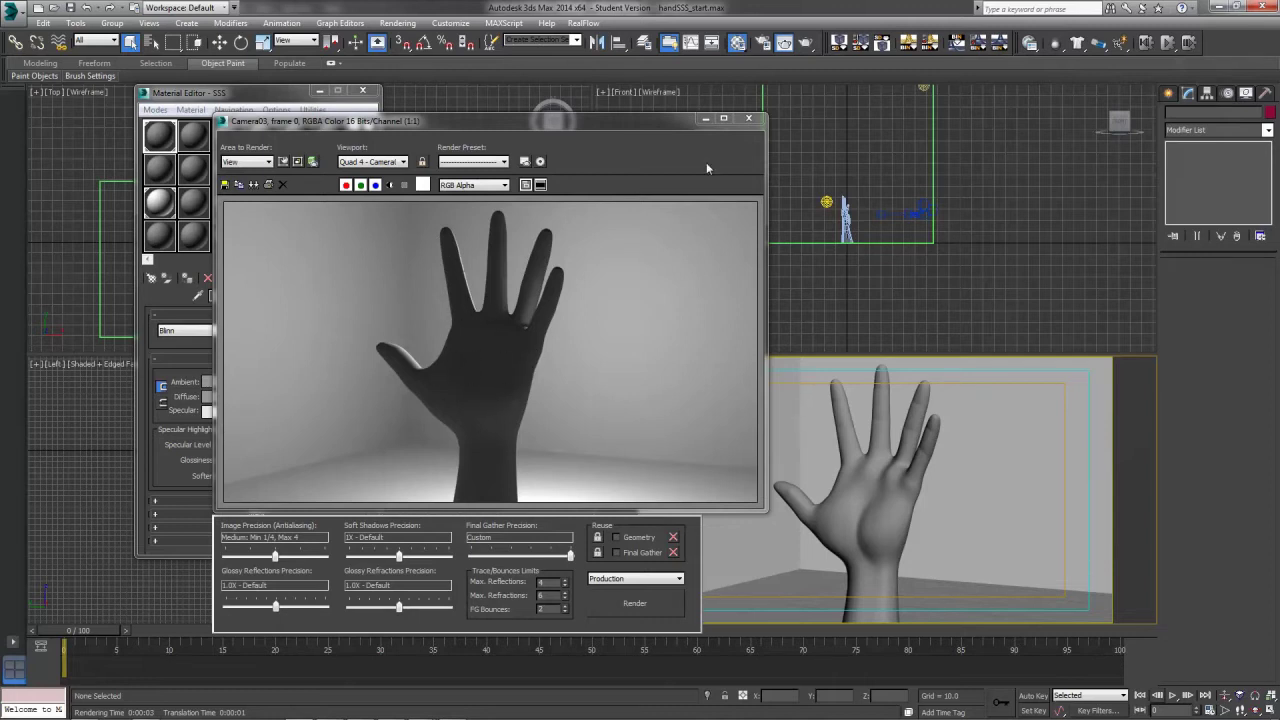
pyautogui.click(749, 118)
# - Move the photometric light behind the hand to about Y -38.3, Z 26.9 and test-render the camera view
pyautogui.click(826, 202)
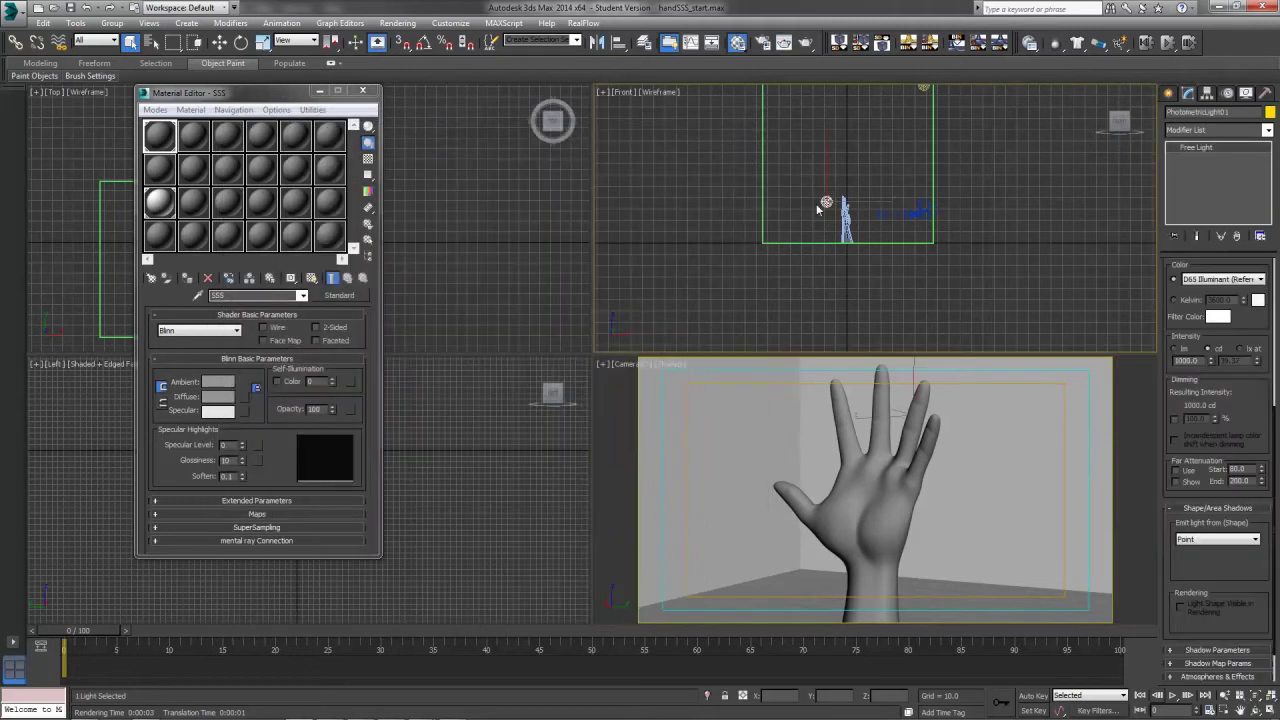
pyautogui.click(219, 42)
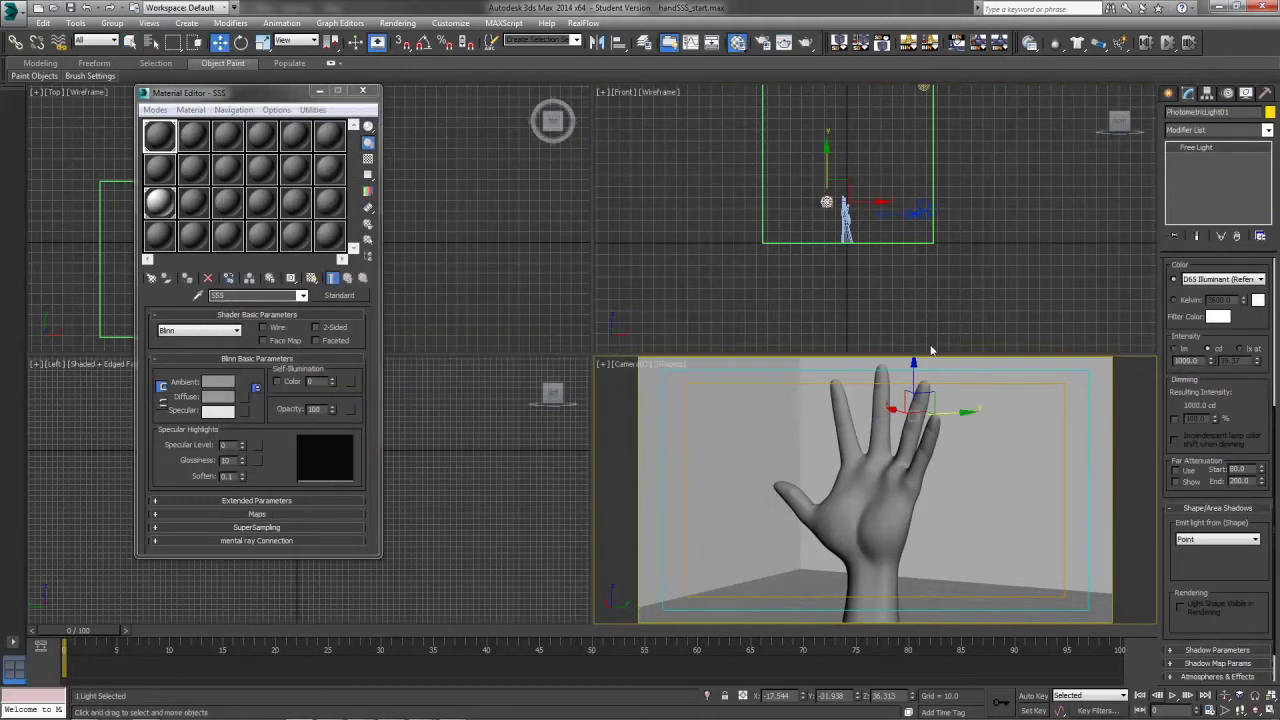
pyautogui.moveTo(821, 167); pyautogui.dragTo(821, 178)
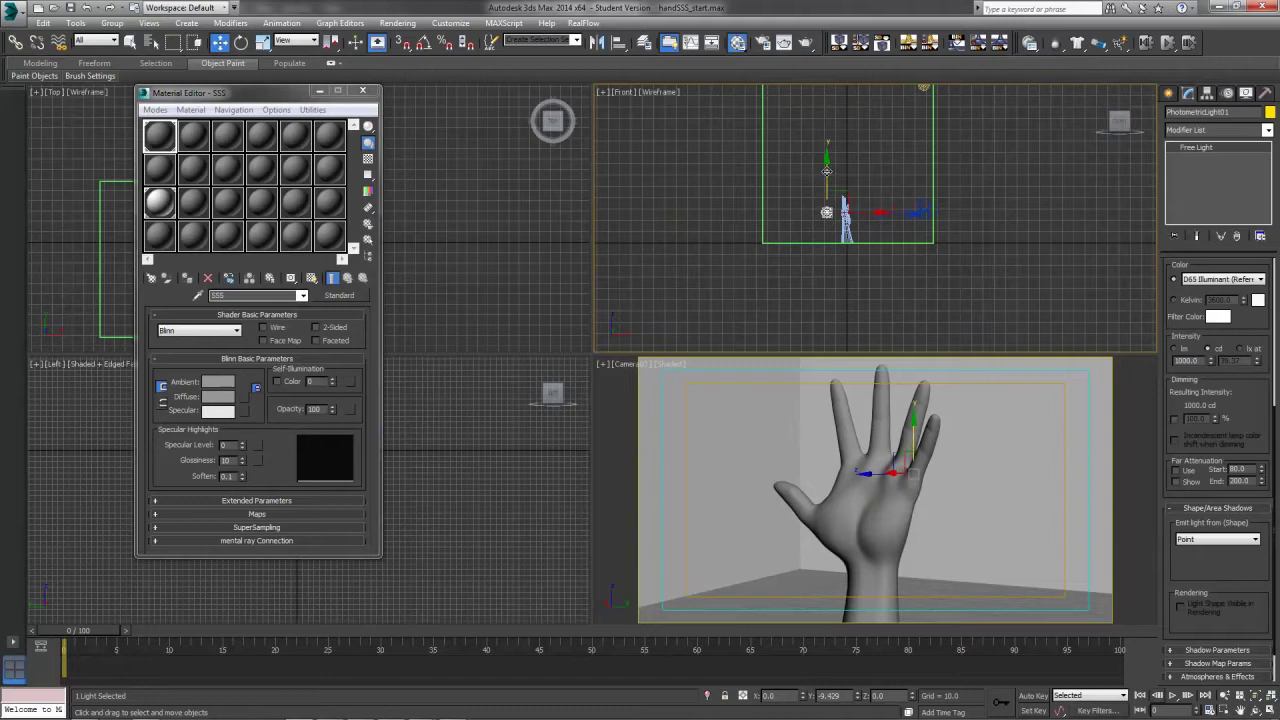
pyautogui.rightClick(876, 424)
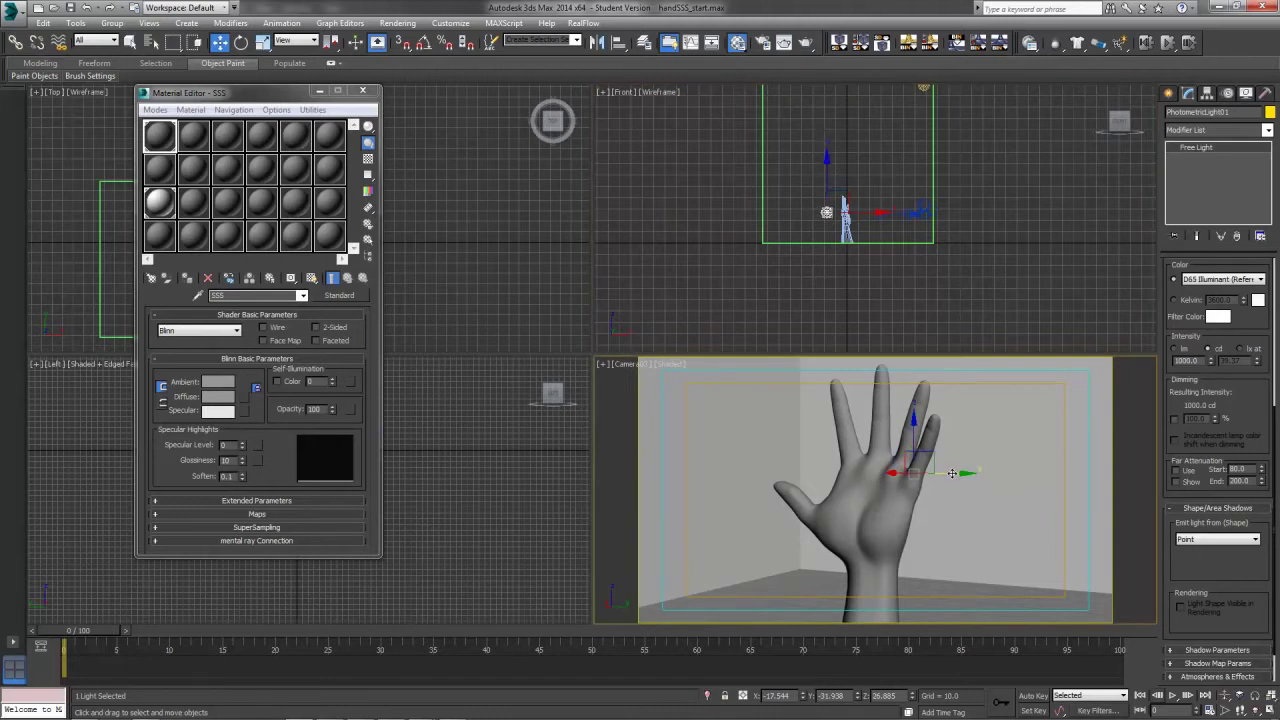
pyautogui.moveTo(952, 474); pyautogui.dragTo(917, 482)
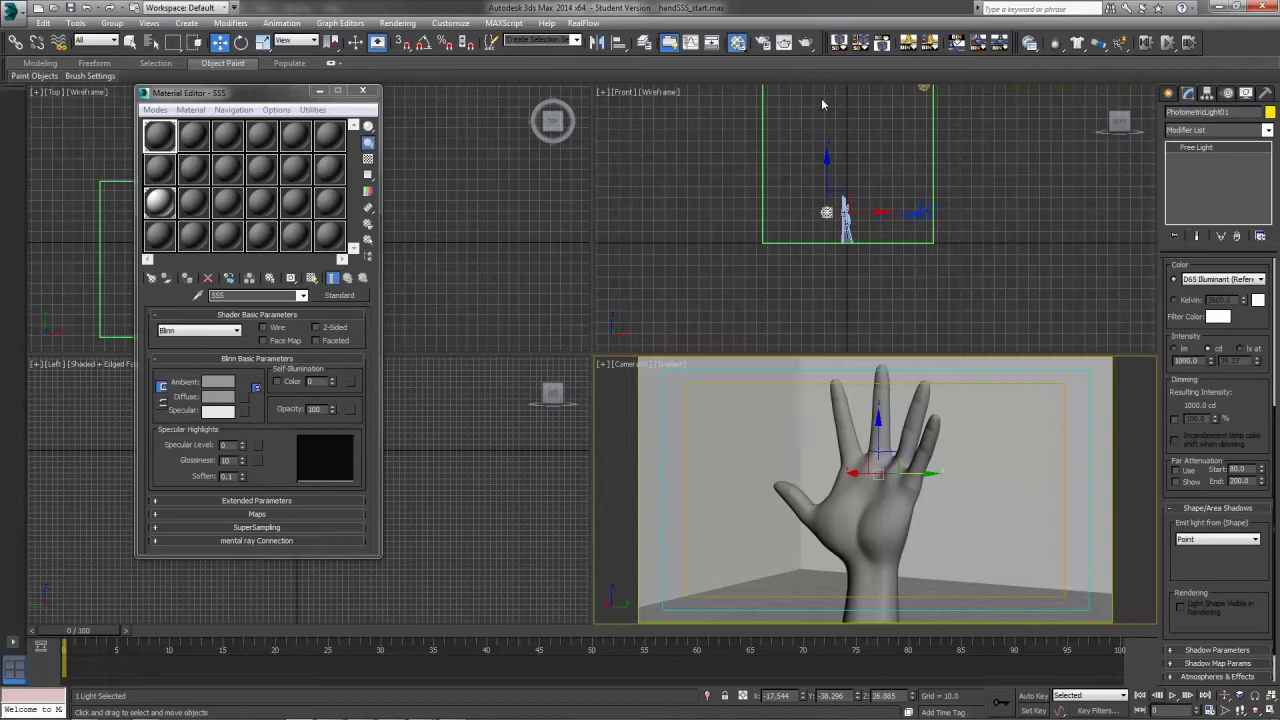
pyautogui.click(808, 44)
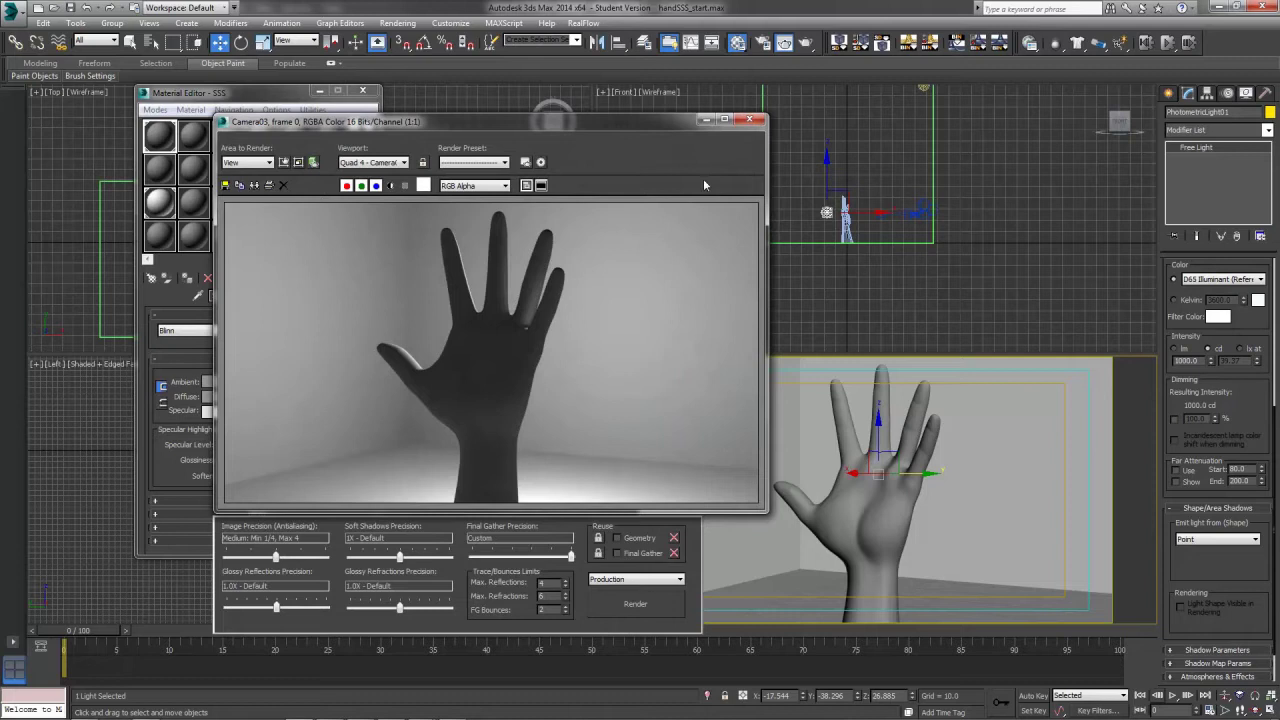
pyautogui.click(749, 119)
# - Select the hand and change the SSS material's type to mental ray Subsurface Scattering Fast Skin
pyautogui.click(811, 511)
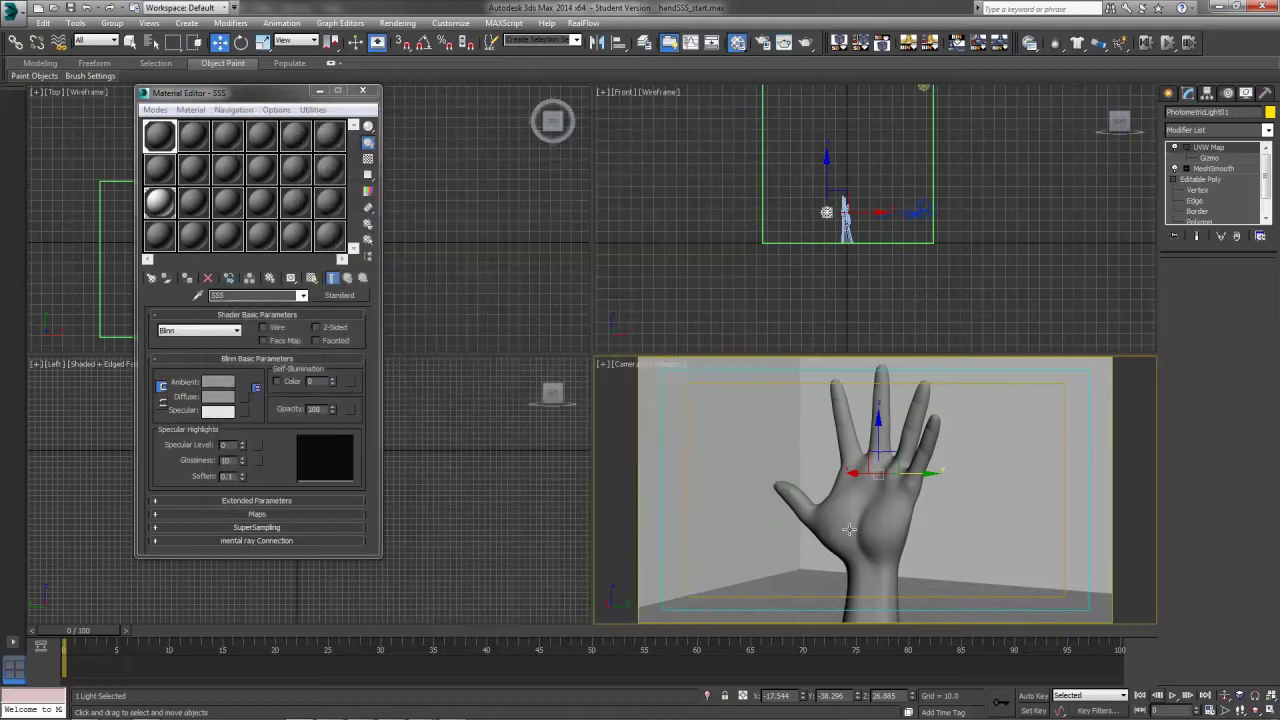
pyautogui.click(150, 144)
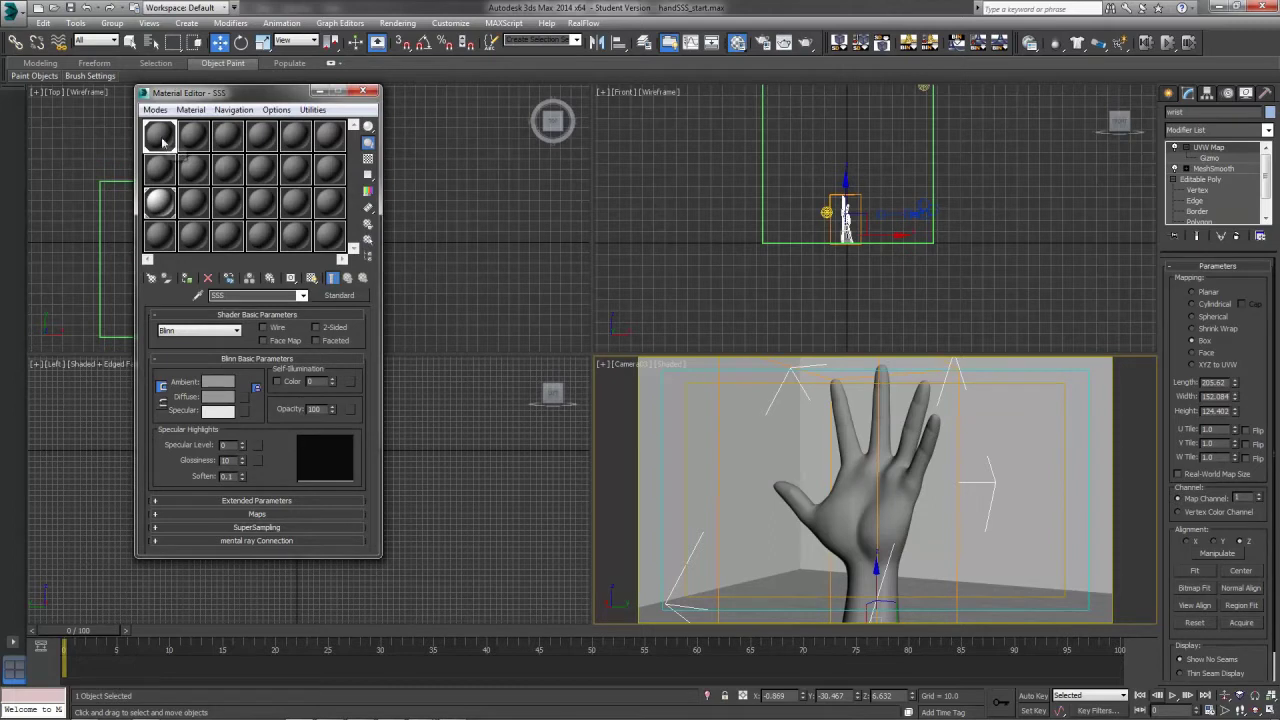
pyautogui.moveTo(182, 93); pyautogui.dragTo(268, 106)
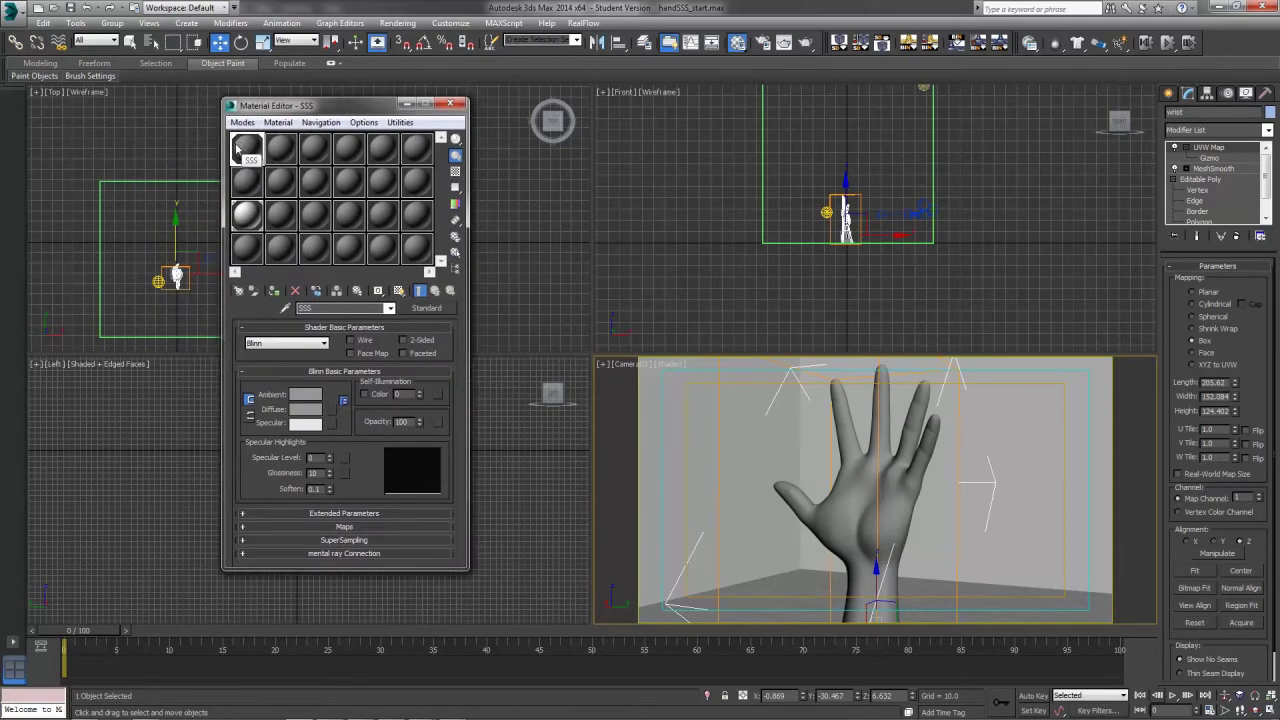
pyautogui.moveTo(331, 309); pyautogui.dragTo(251, 370)
pyautogui.click(425, 308)
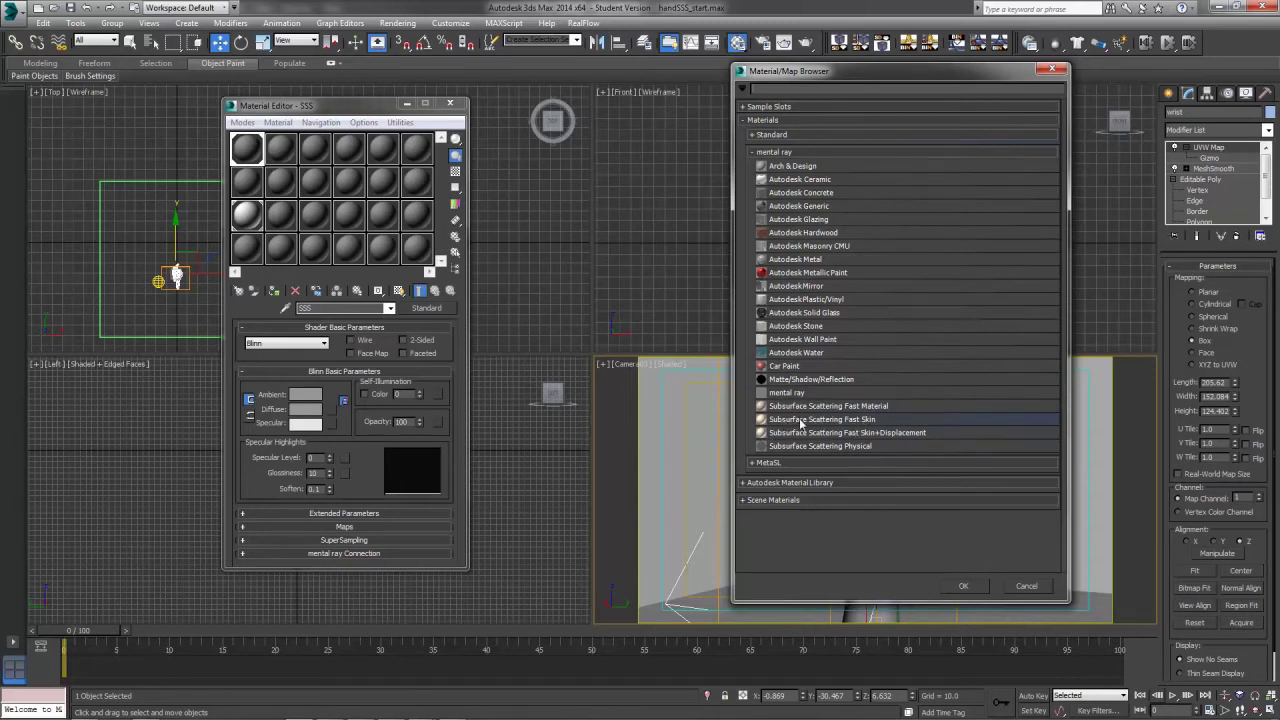
pyautogui.click(857, 421)
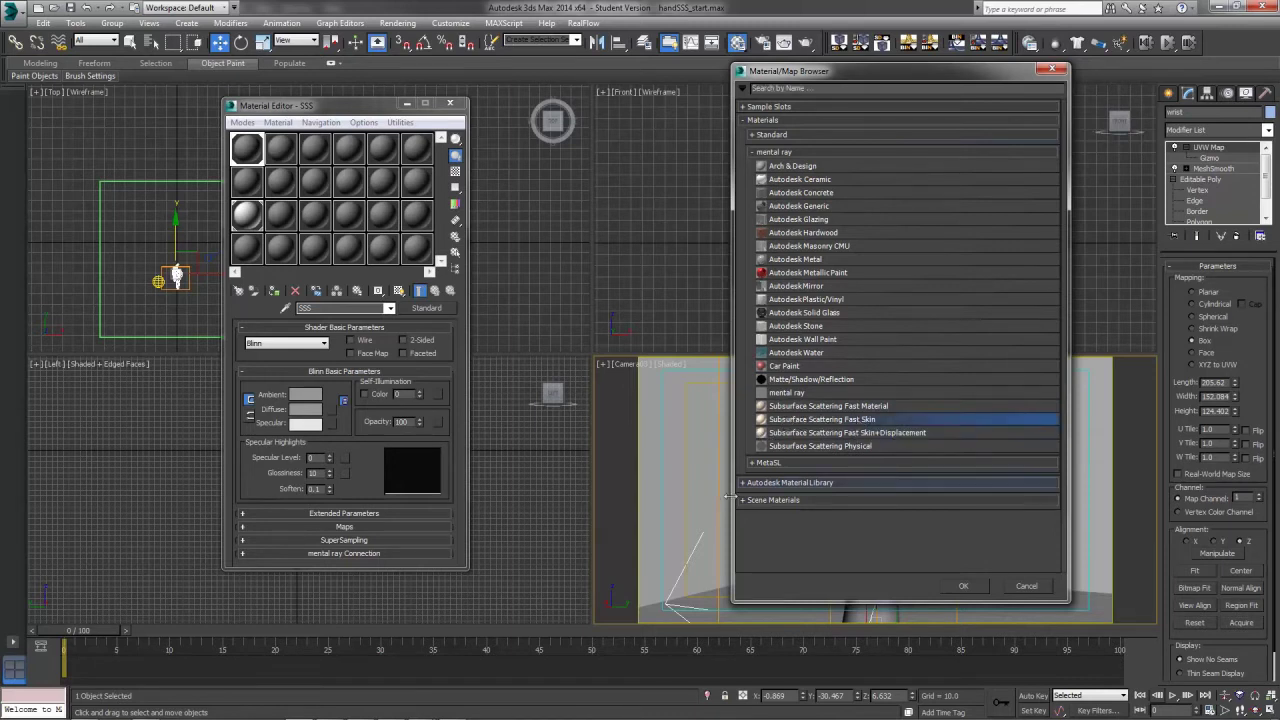
pyautogui.click(964, 586)
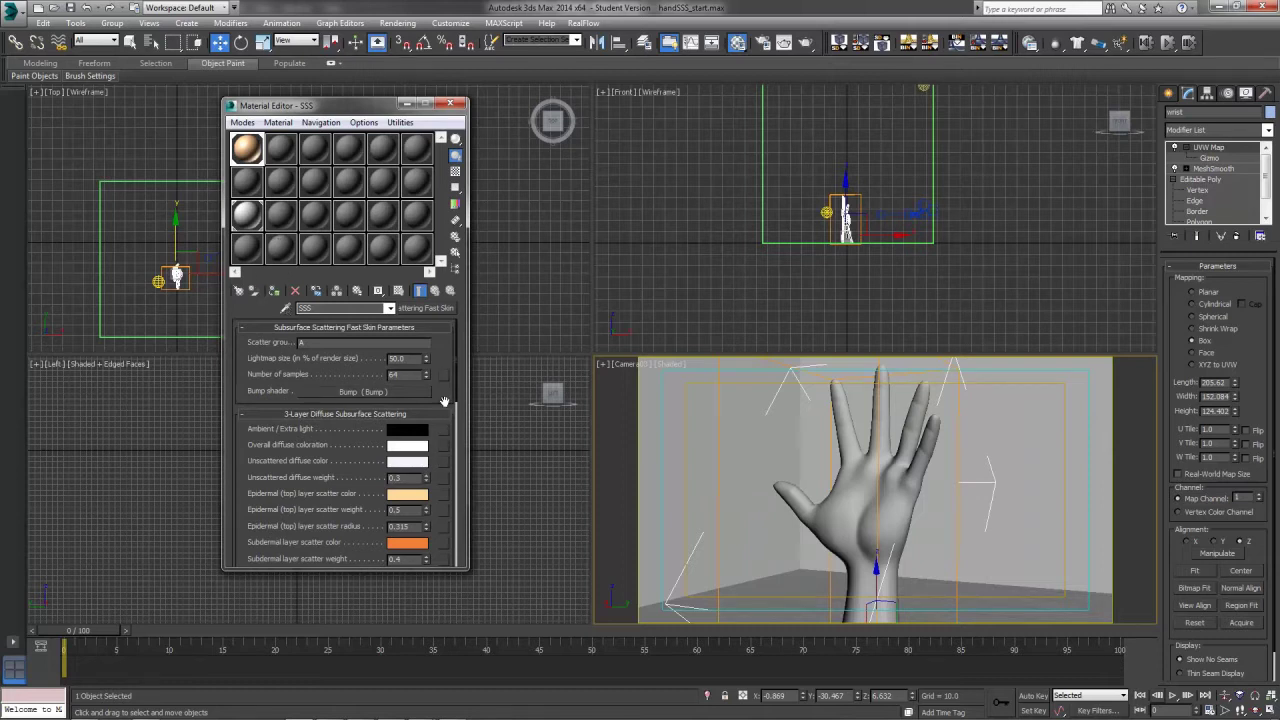
# - Inspect an enlarged preview of the SSS material's sample sphere and close it
pyautogui.moveTo(445, 401); pyautogui.dragTo(420, 478)
pyautogui.doubleClick(248, 150)
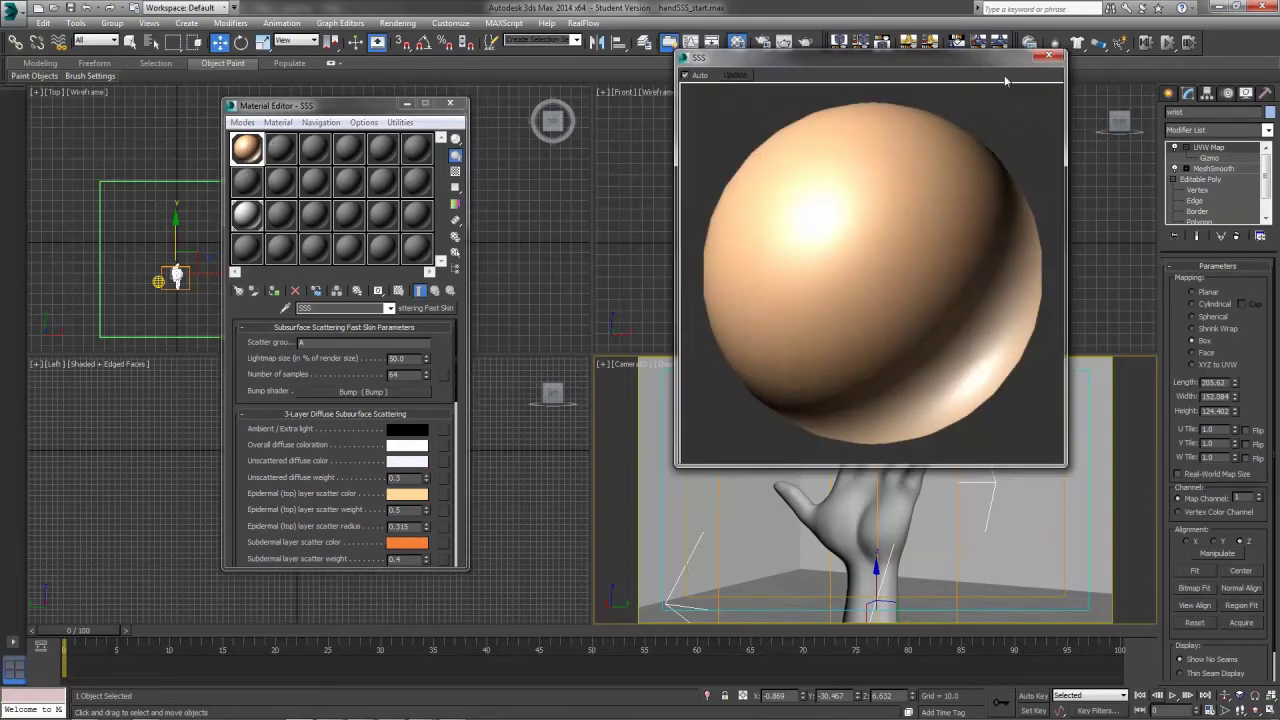
pyautogui.click(1049, 55)
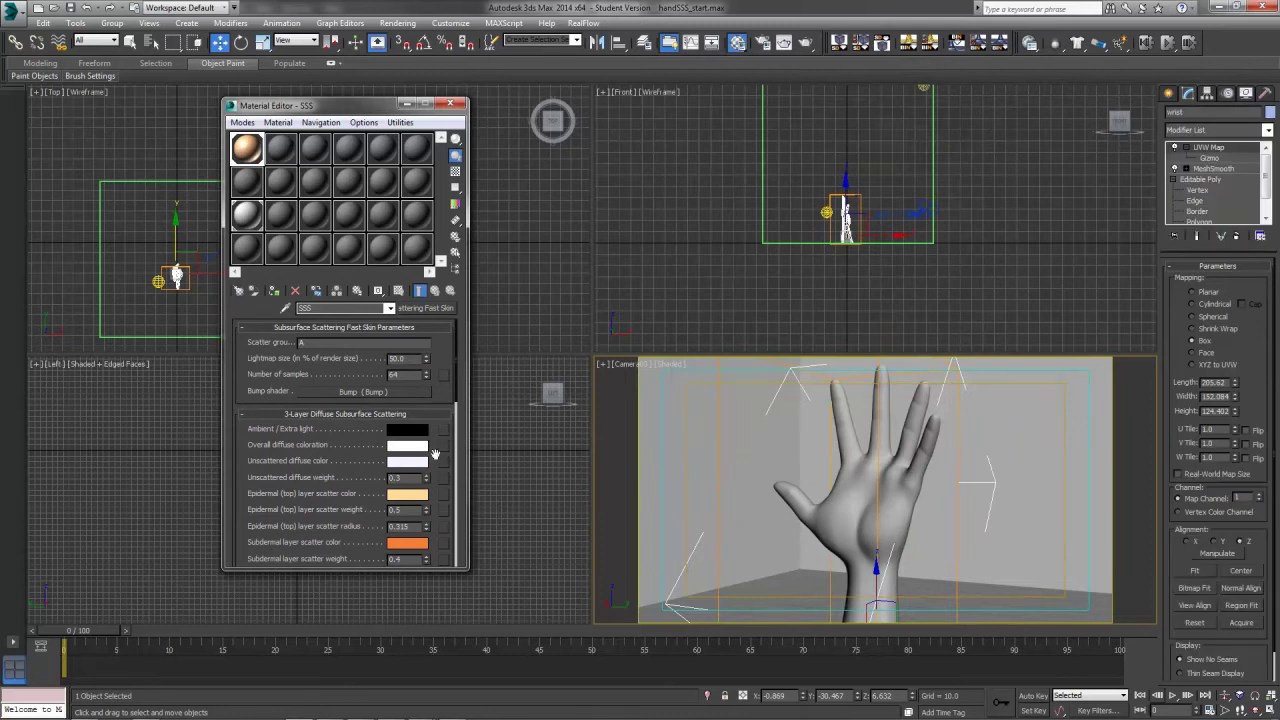
# - Review the 3-Layer Diffuse Subsurface Scattering colors, weights and radii, and test-render the hand with the skin material
pyautogui.scroll(-2, 435, 450)
pyautogui.scroll(2, 435, 450)
pyautogui.moveTo(237, 452); pyautogui.dragTo(241, 390)
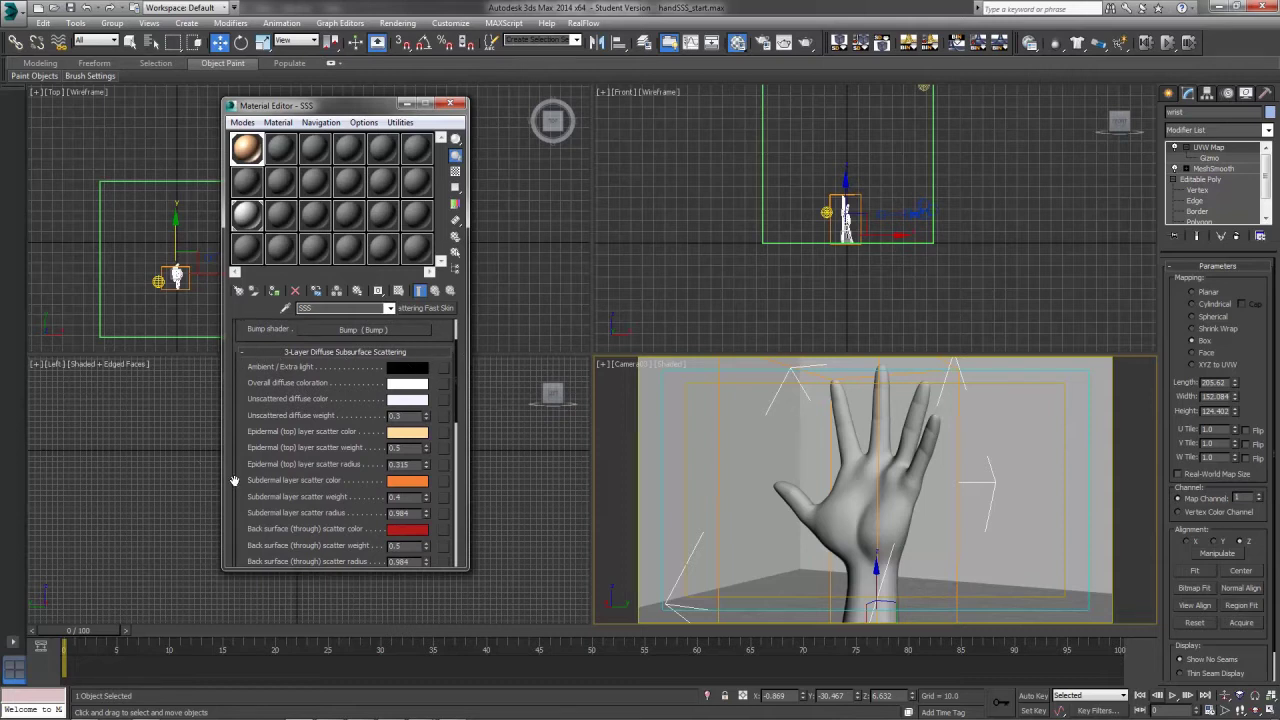
pyautogui.moveTo(234, 481); pyautogui.dragTo(237, 466)
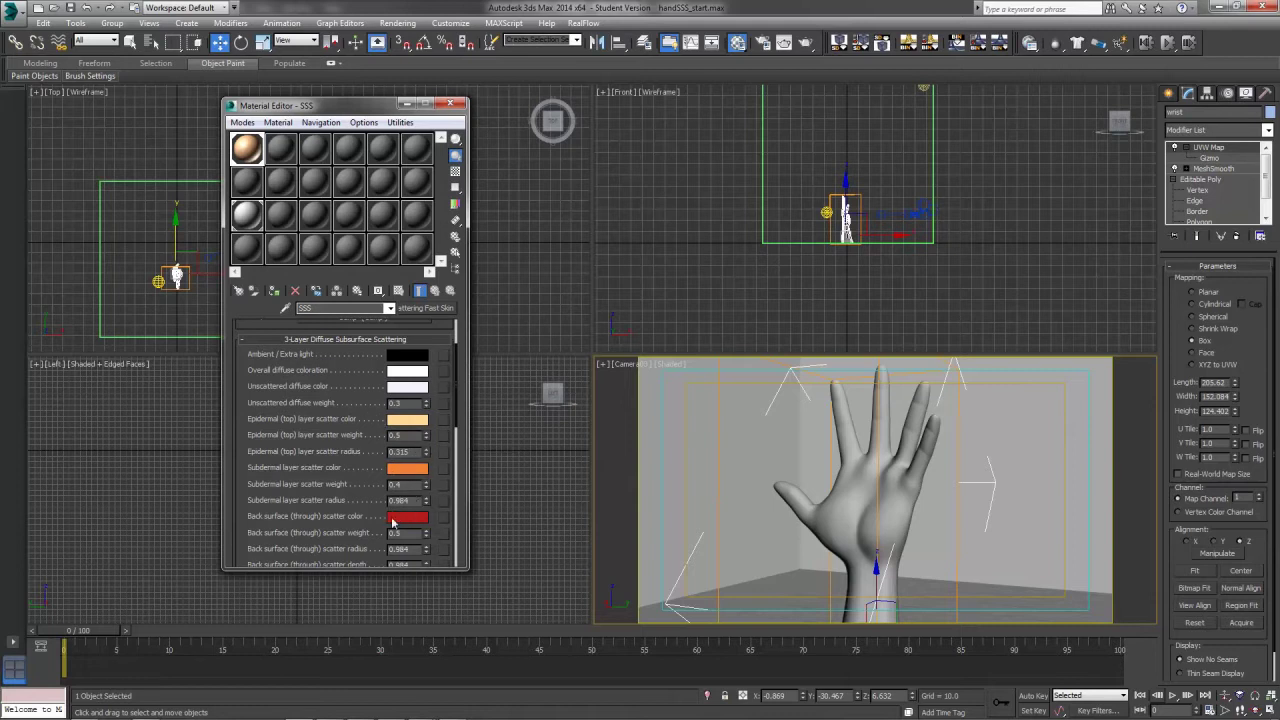
pyautogui.click(806, 42)
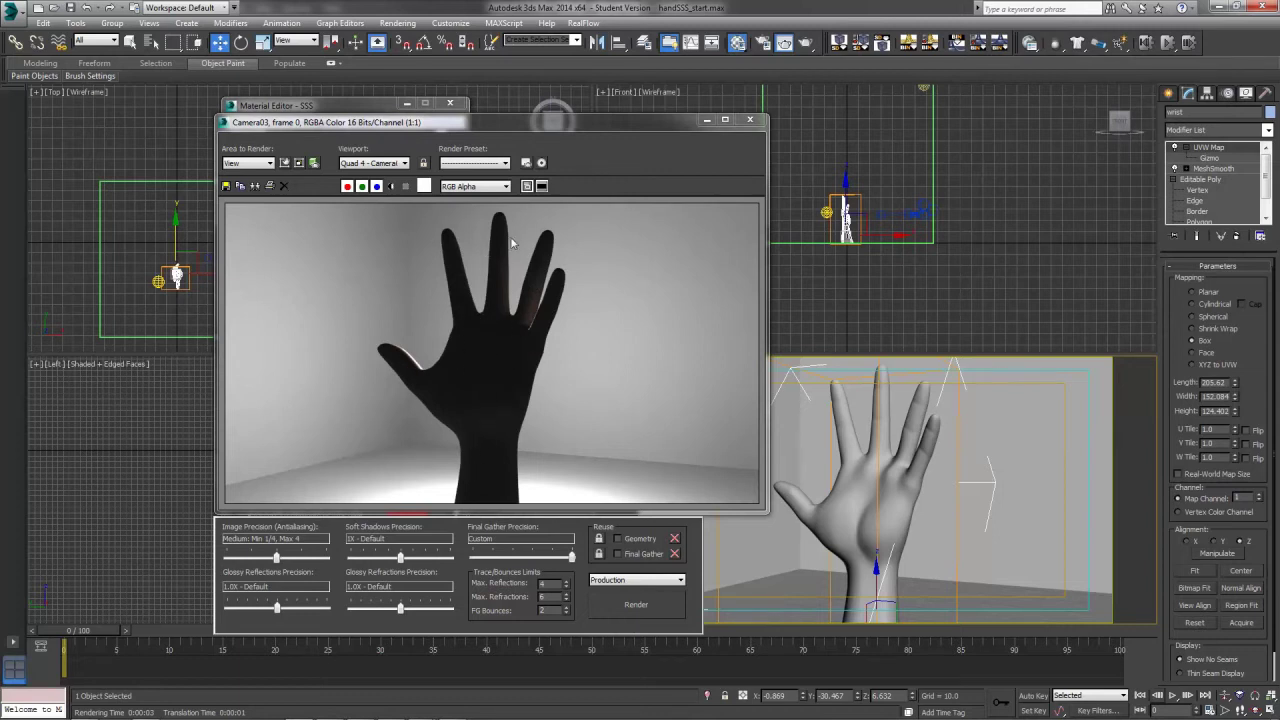
pyautogui.click(750, 121)
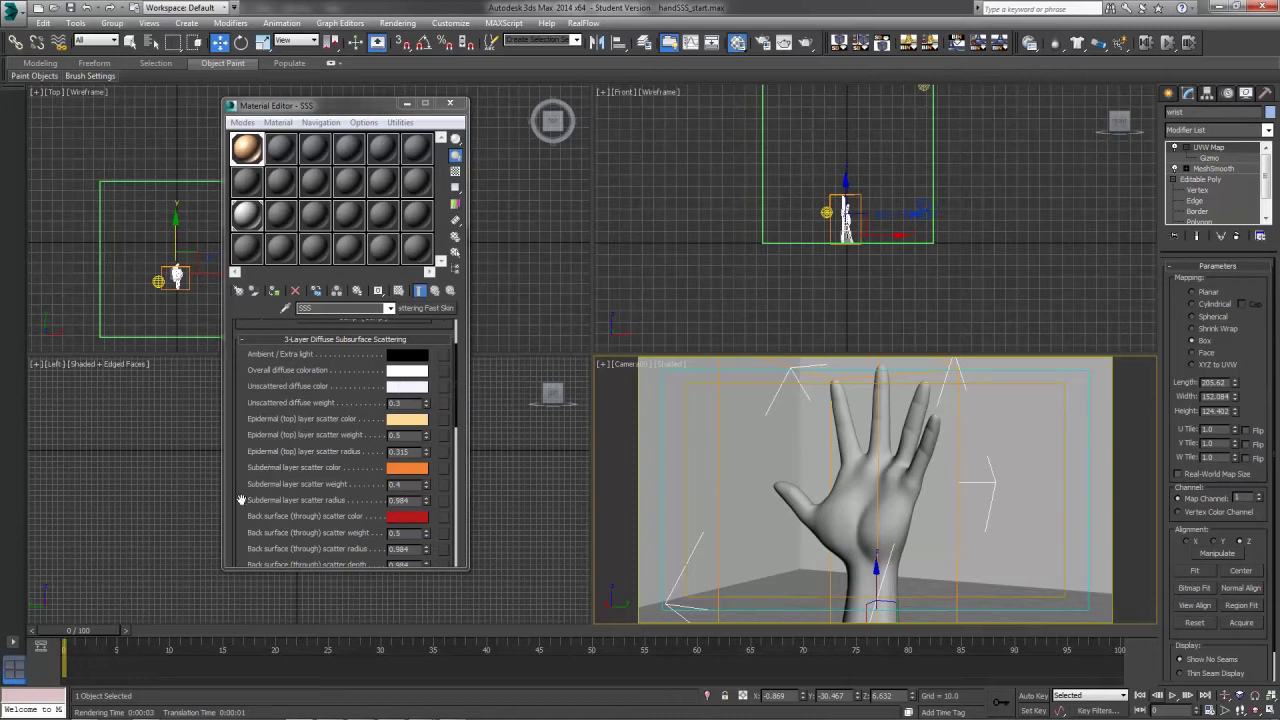
# - Set the Scale conversion factor in the skin material's advanced options to 0.1
pyautogui.scroll(-10, 243, 500)
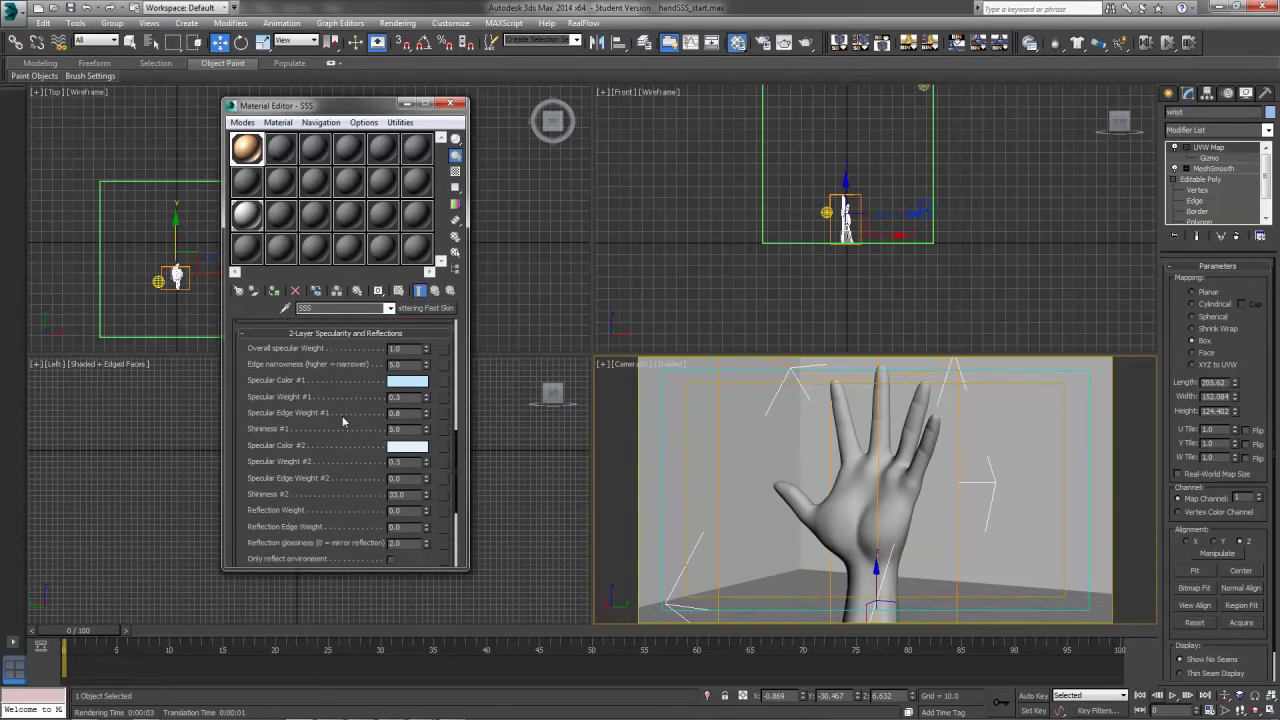
pyautogui.scroll(-2, 343, 421)
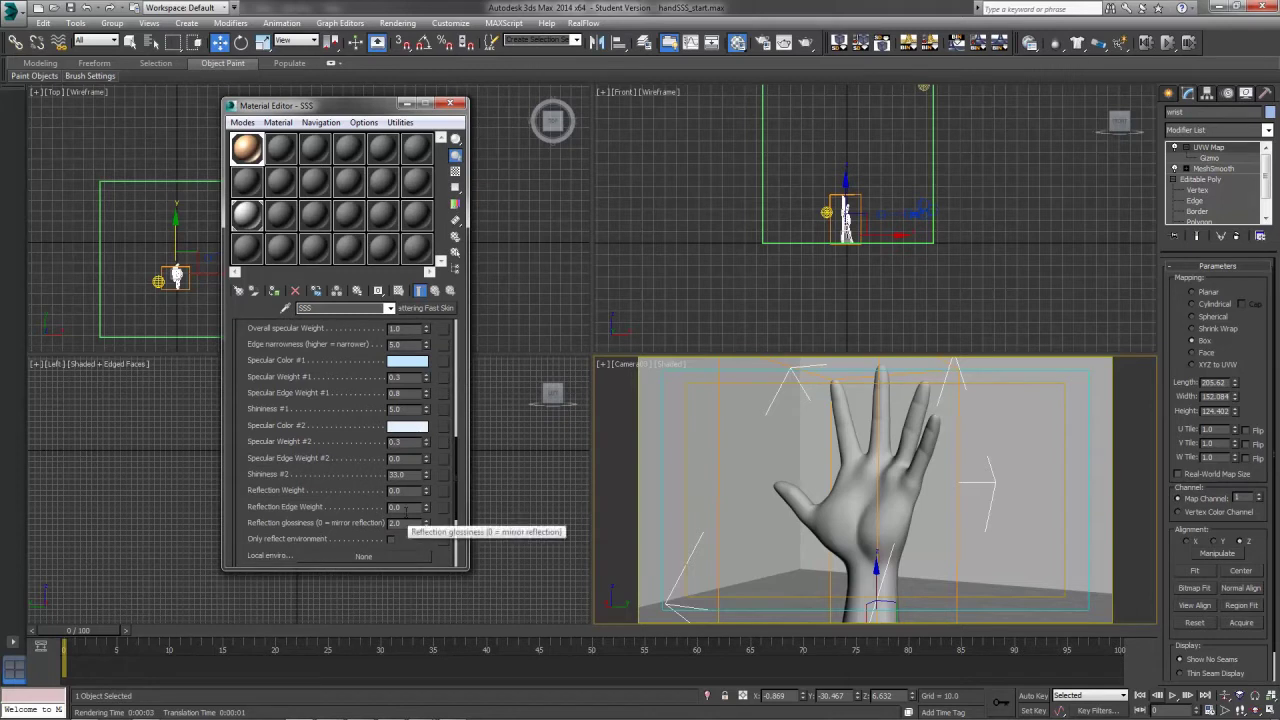
pyautogui.scroll(-6, 408, 505)
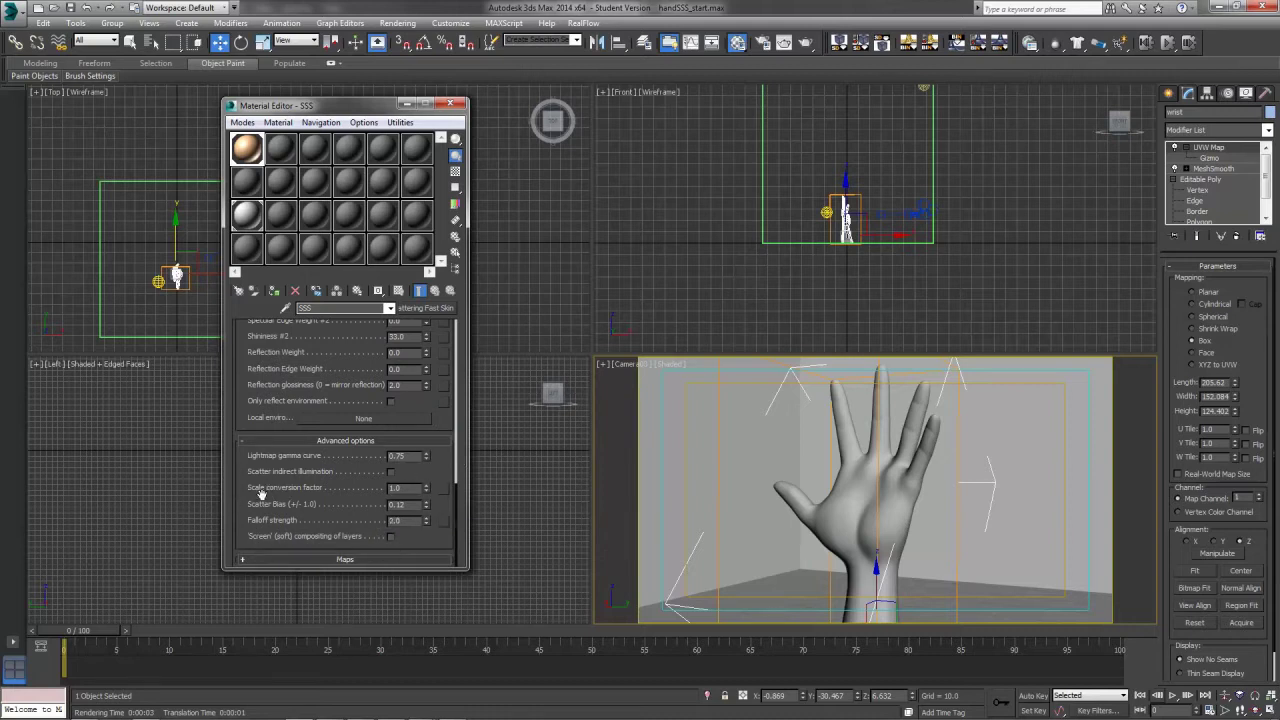
pyautogui.doubleClick(395, 487)
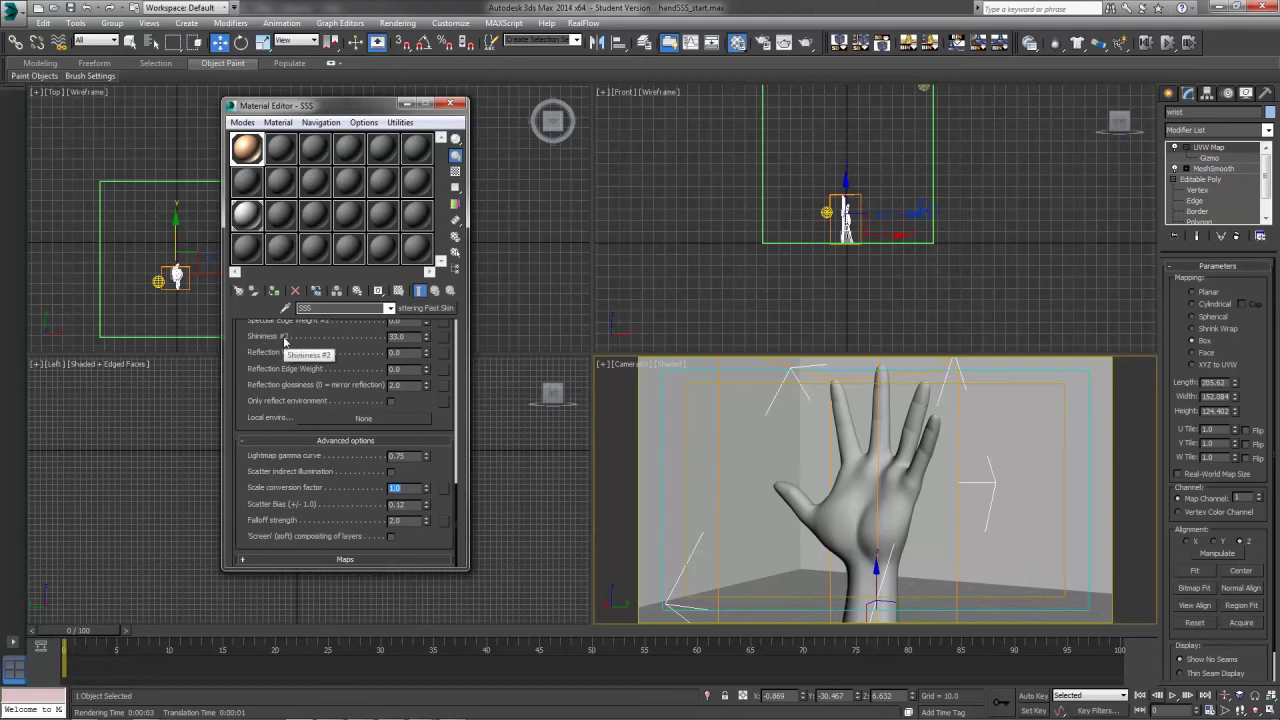
pyautogui.click(410, 488)
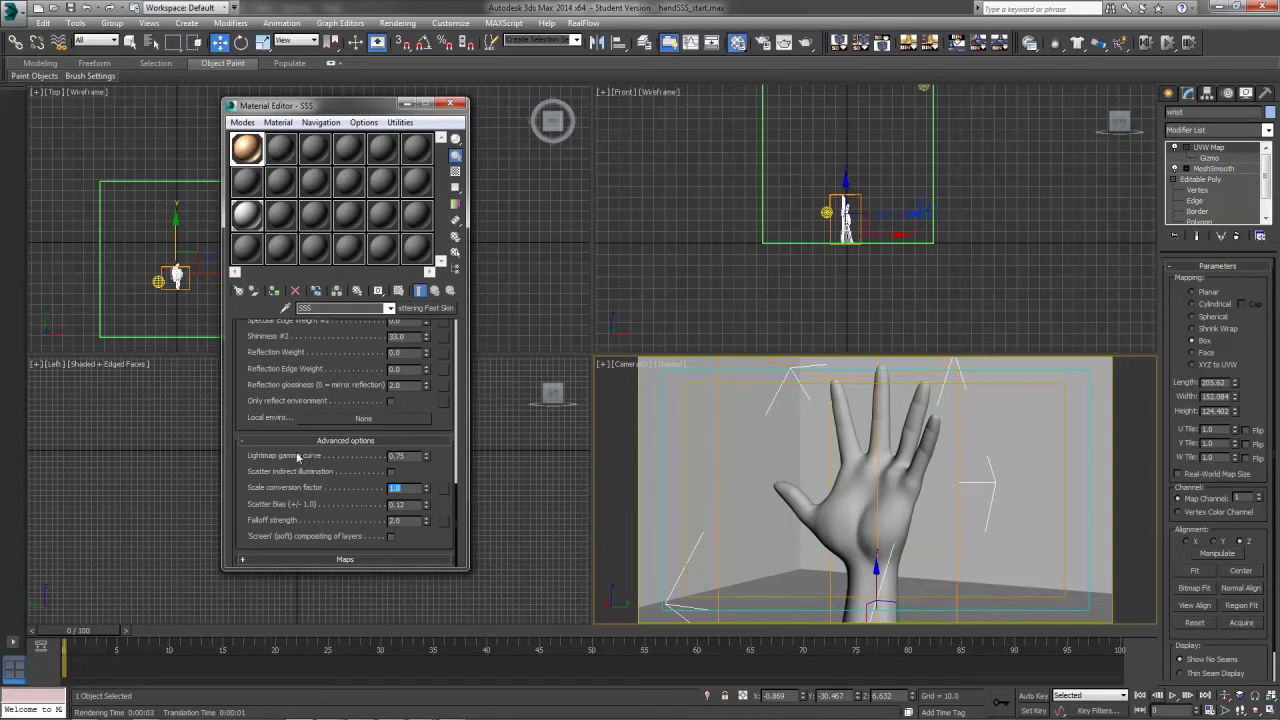
pyautogui.press('BackSpace')
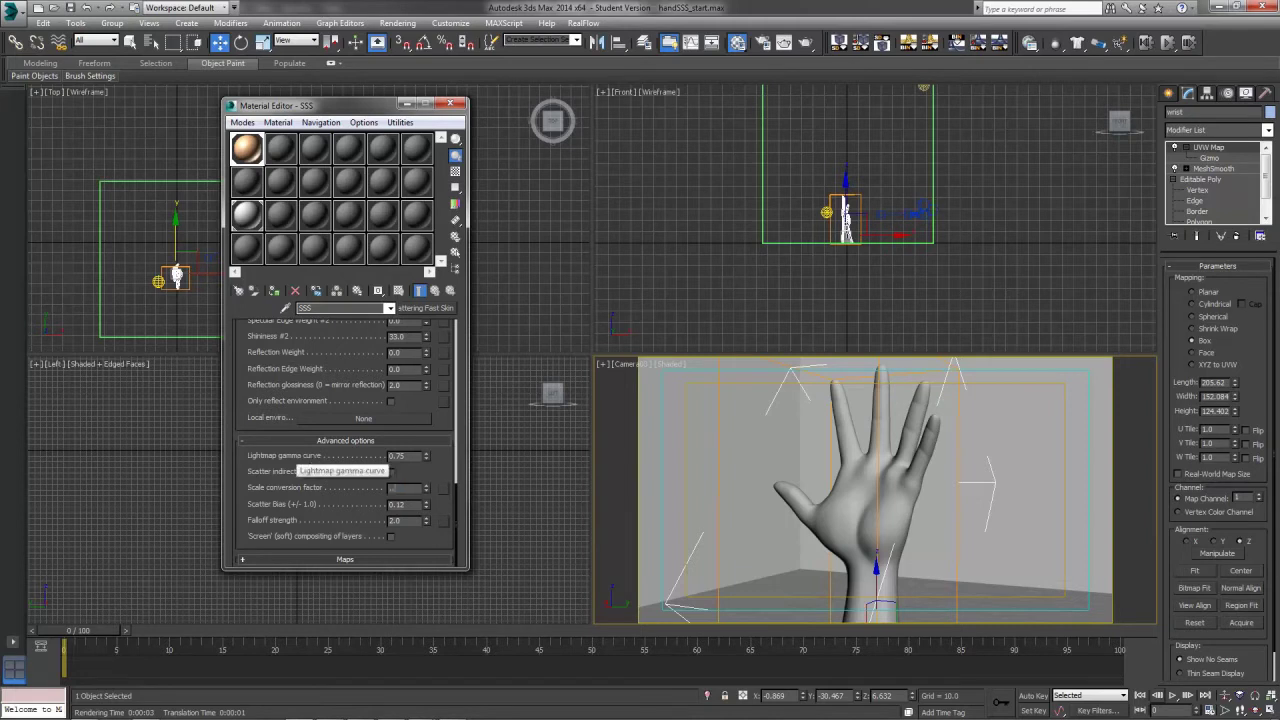
pyautogui.write('0.1')
pyautogui.press('Return')
# - Render the camera view to check the scattering with the 0.1 scale conversion factor, and close the frame
pyautogui.rightClick(749, 492)
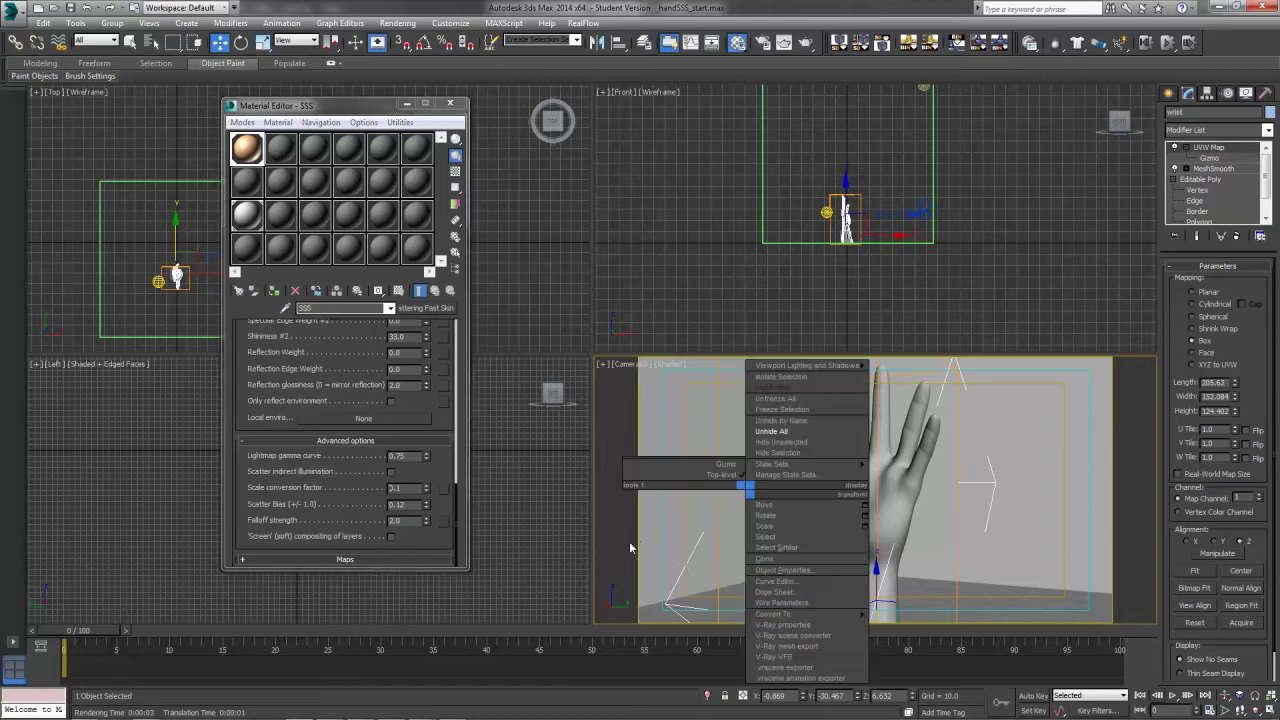
pyautogui.click(811, 44)
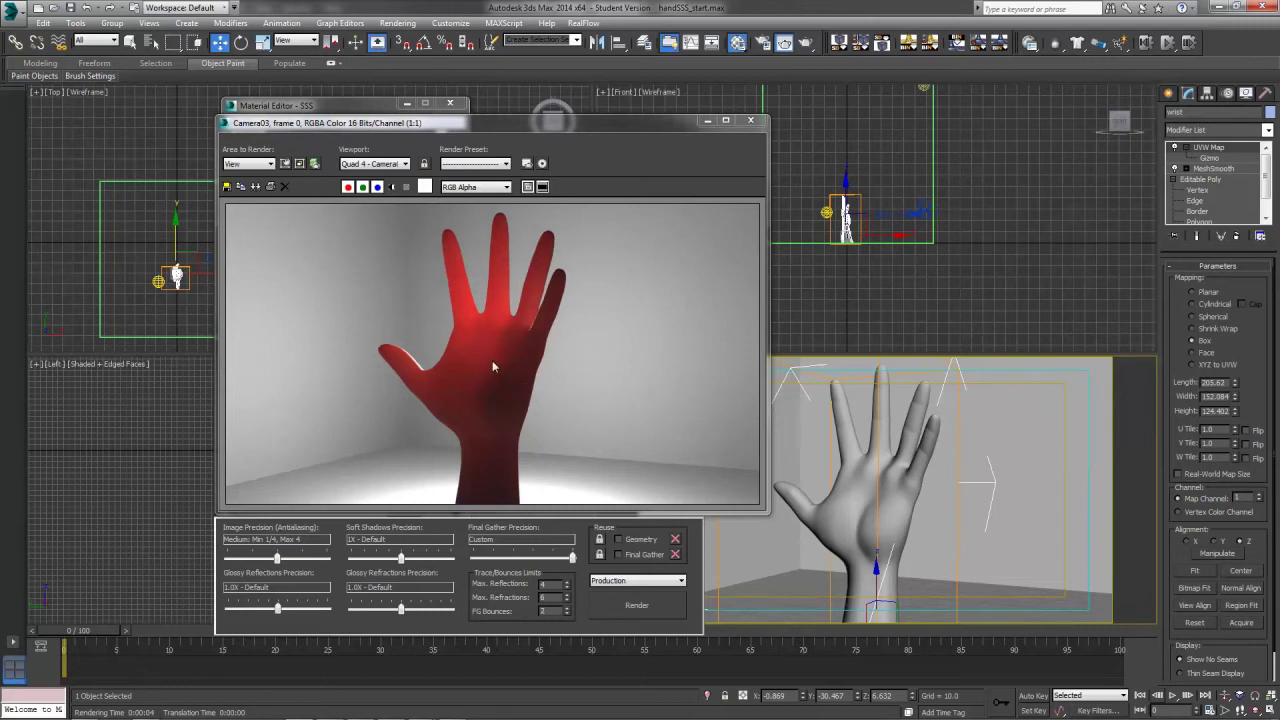
pyautogui.click(751, 120)
# - Move the light behind the hand to about Y -36.3, Z 24.9 and re-render the camera view
pyautogui.click(826, 212)
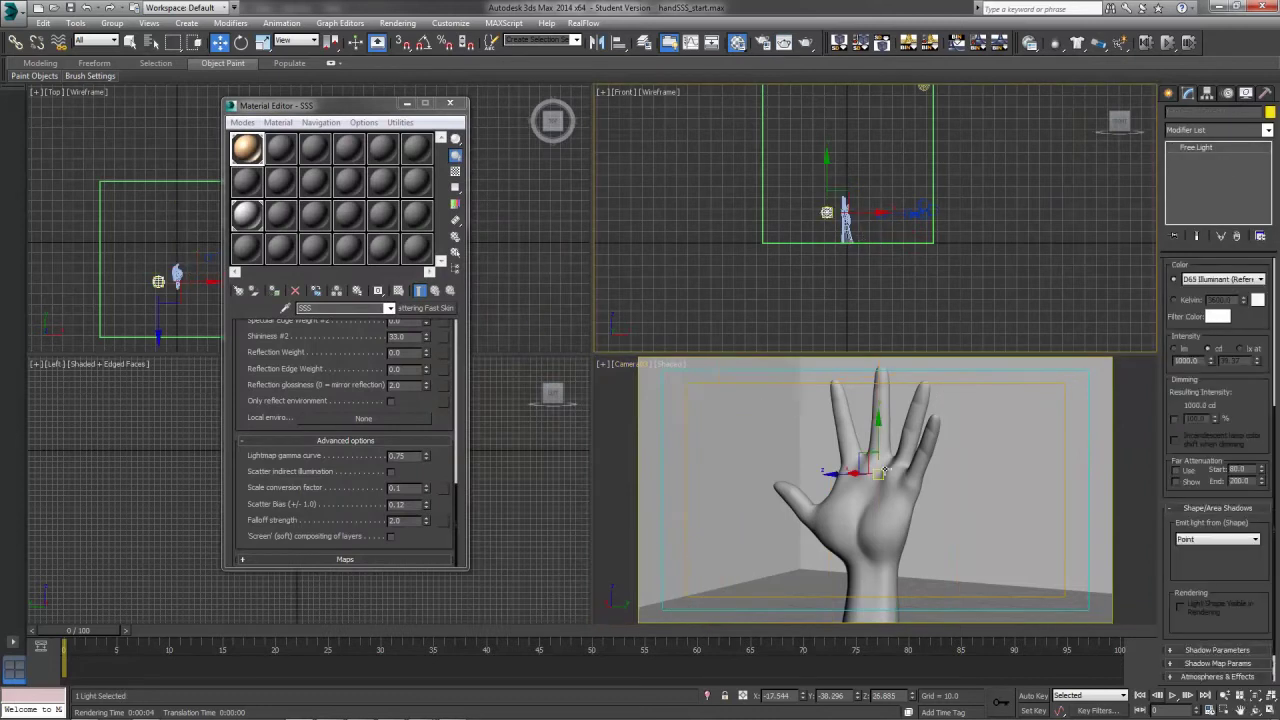
pyautogui.rightClick(879, 250)
pyautogui.rightClick(883, 535)
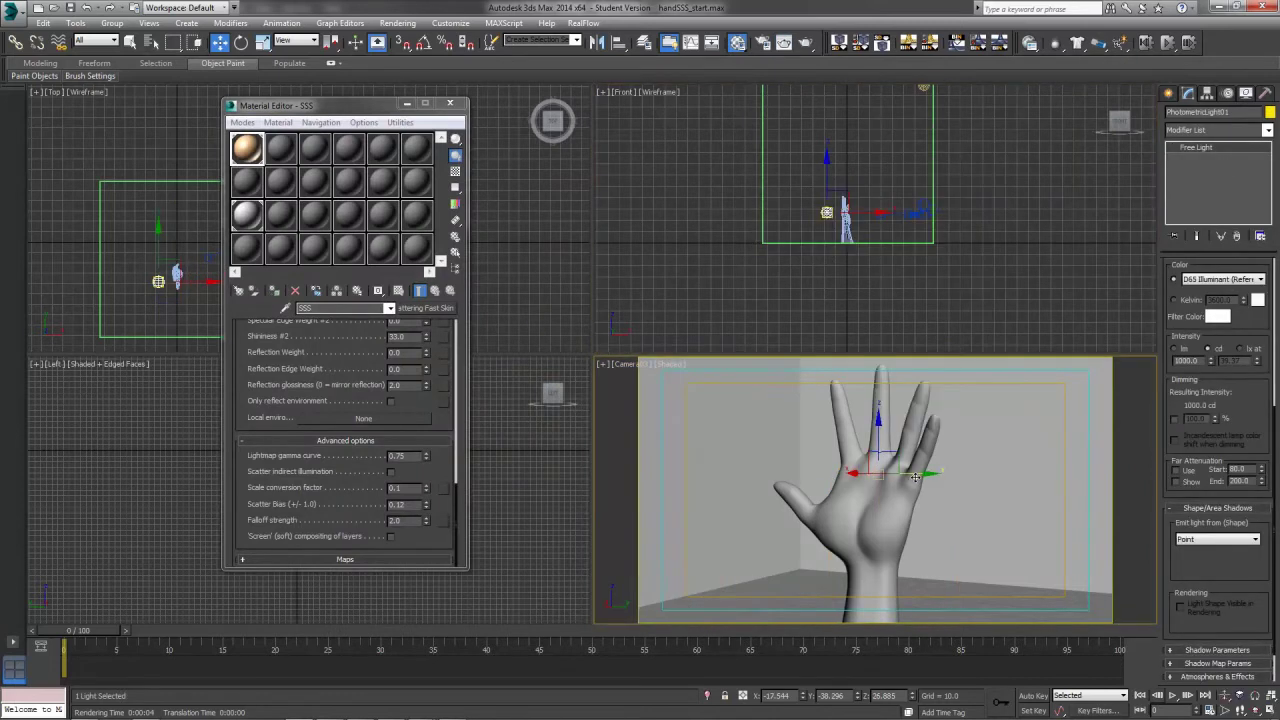
pyautogui.moveTo(916, 474); pyautogui.dragTo(927, 474)
pyautogui.moveTo(890, 432); pyautogui.dragTo(890, 447)
pyautogui.click(806, 43)
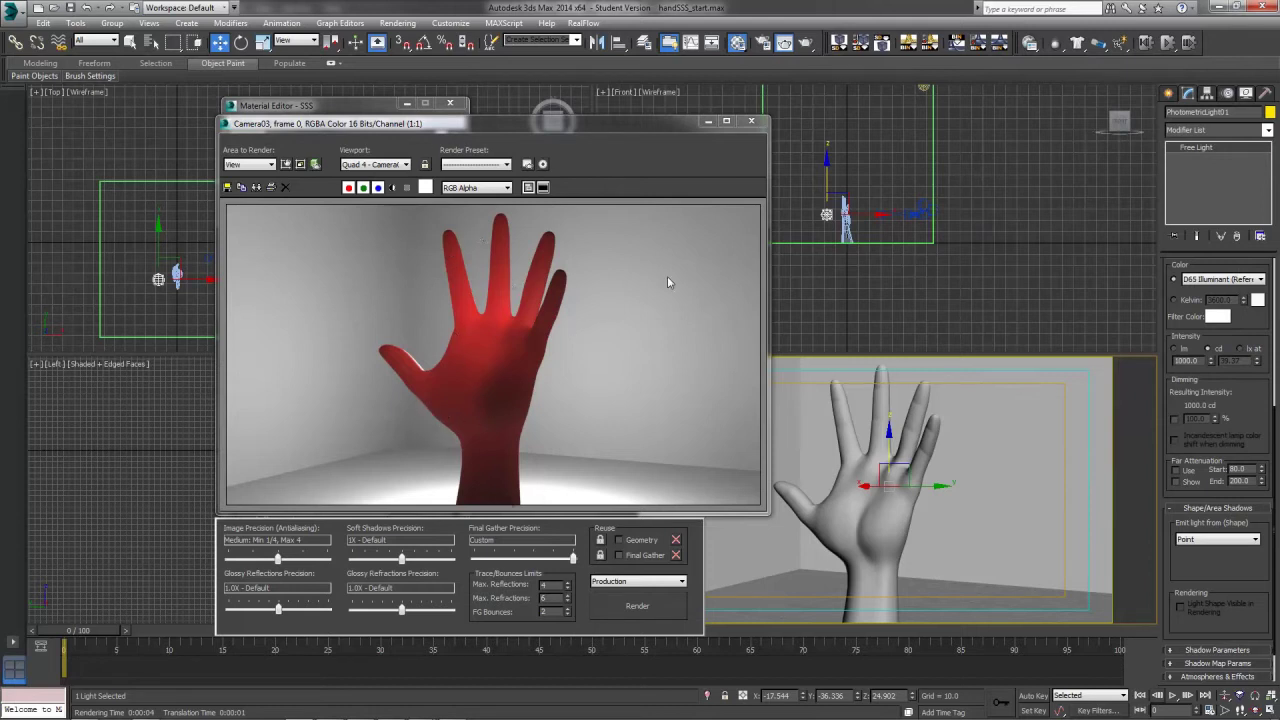
pyautogui.click(751, 121)
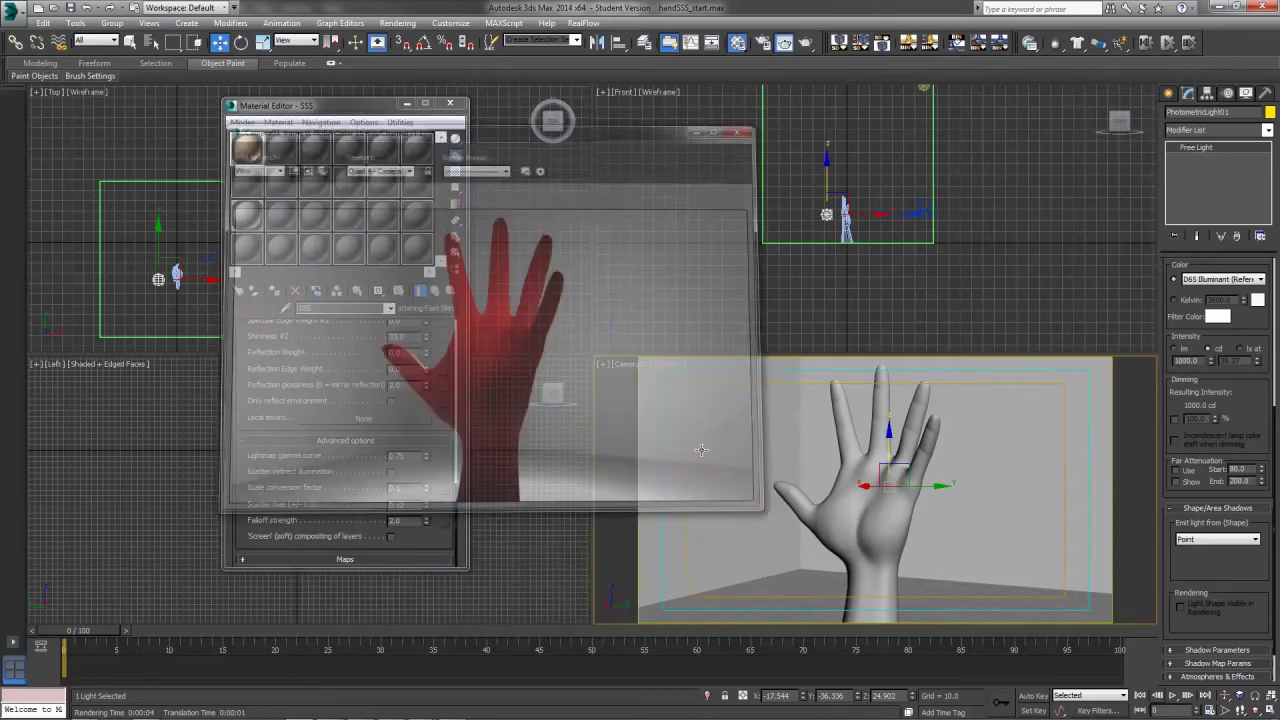
# - Replace the skin material's Scale conversion factor with a new value and render the camera view again
pyautogui.doubleClick(395, 488)
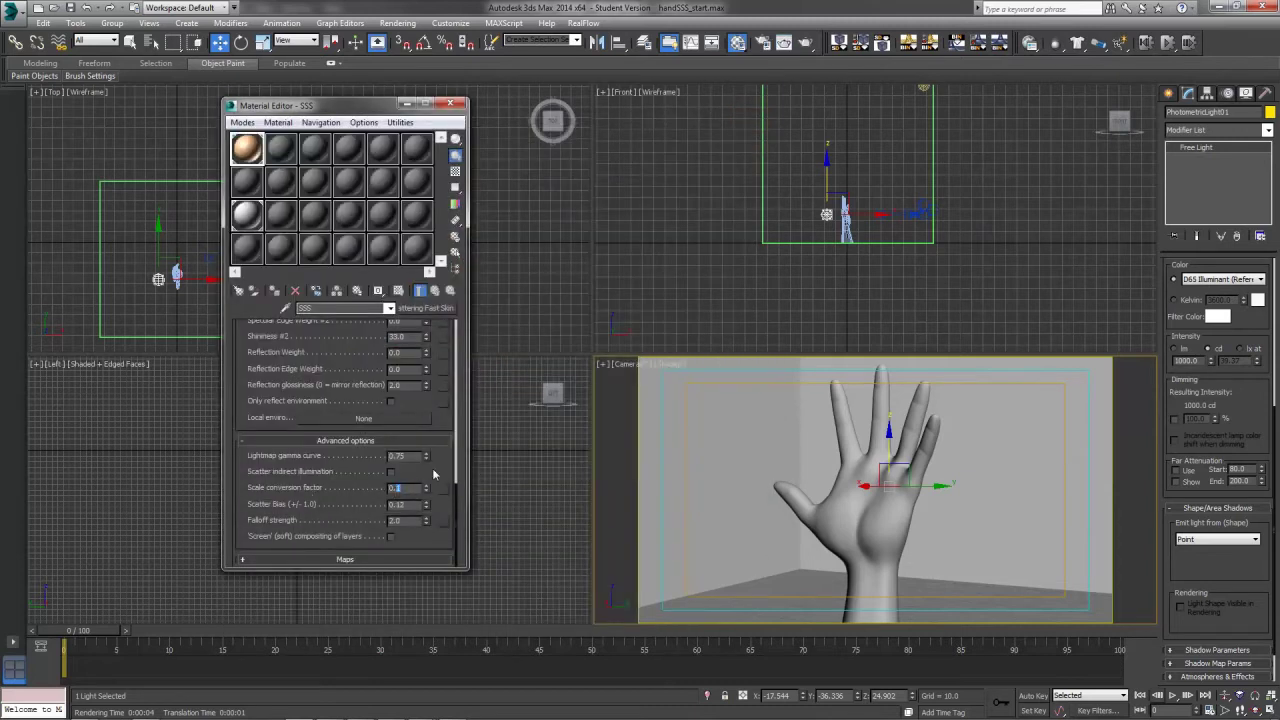
pyautogui.moveTo(405, 488); pyautogui.dragTo(386, 488)
pyautogui.click(806, 42)
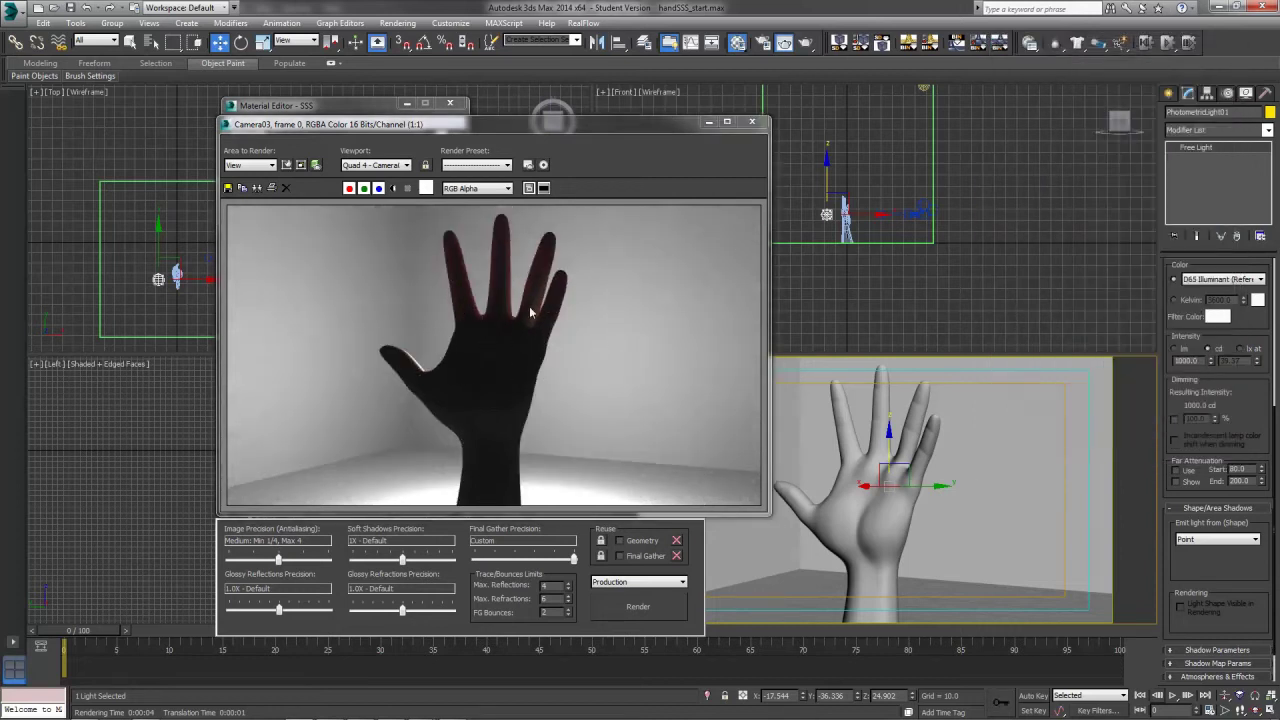
# - Set the skin material's Scale conversion factor to 0.25, re-render the camera view and close the rendered frame
pyautogui.click(752, 122)
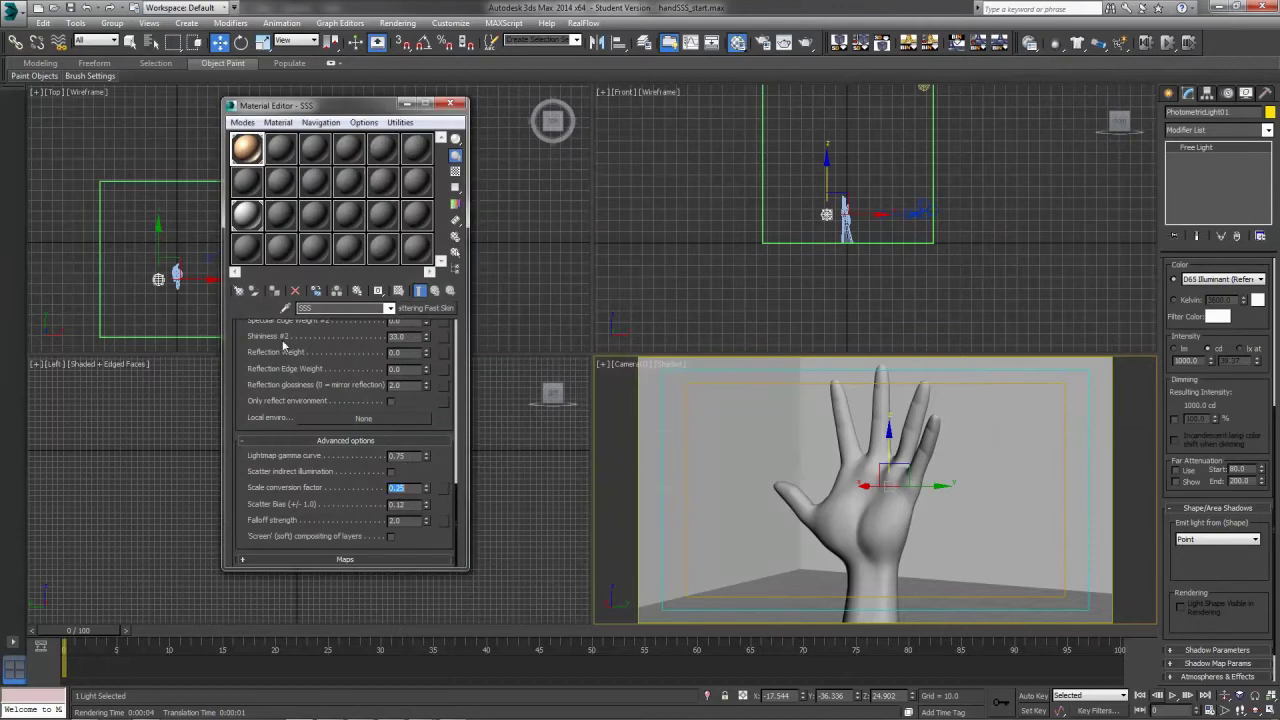
pyautogui.click(806, 42)
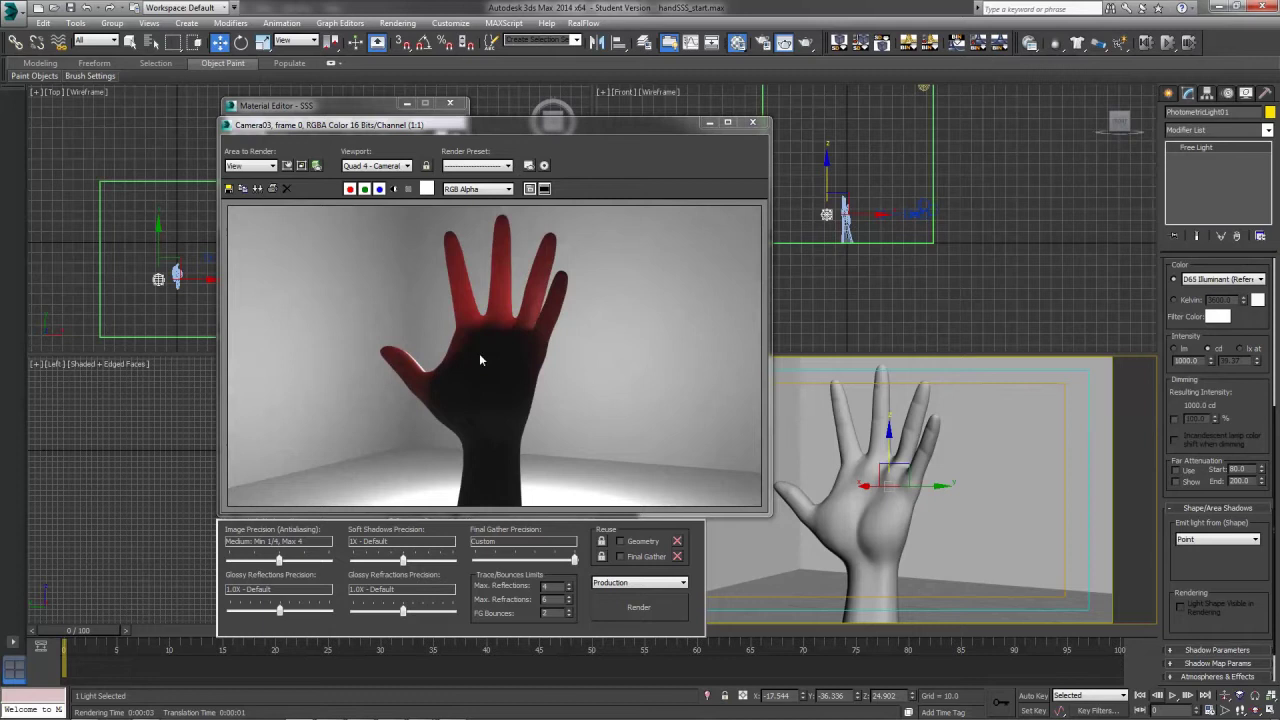
pyautogui.click(752, 122)
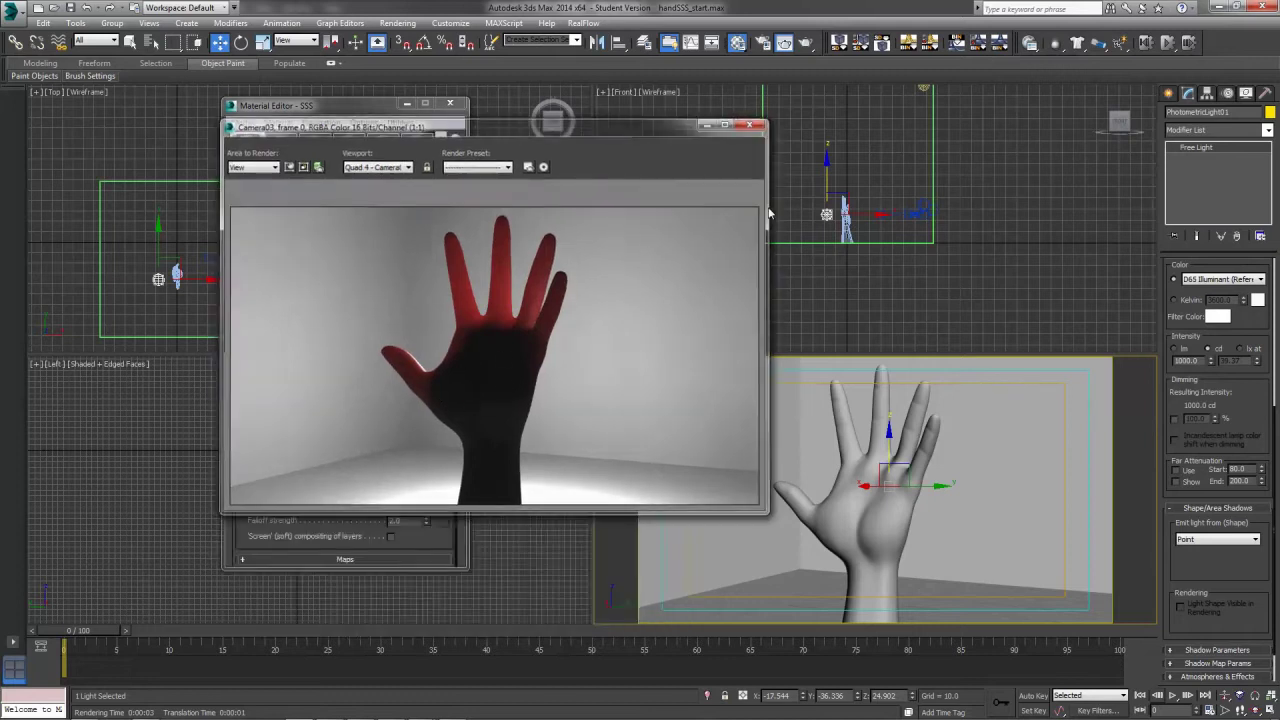
# - Examine the hand's thickness and its distance from the light from the side, with the hand mesh selected
pyautogui.keyDown('alt'); pyautogui.moveTo(918, 507); pyautogui.dragTo(828, 493, button='middle'); pyautogui.keyUp('alt')
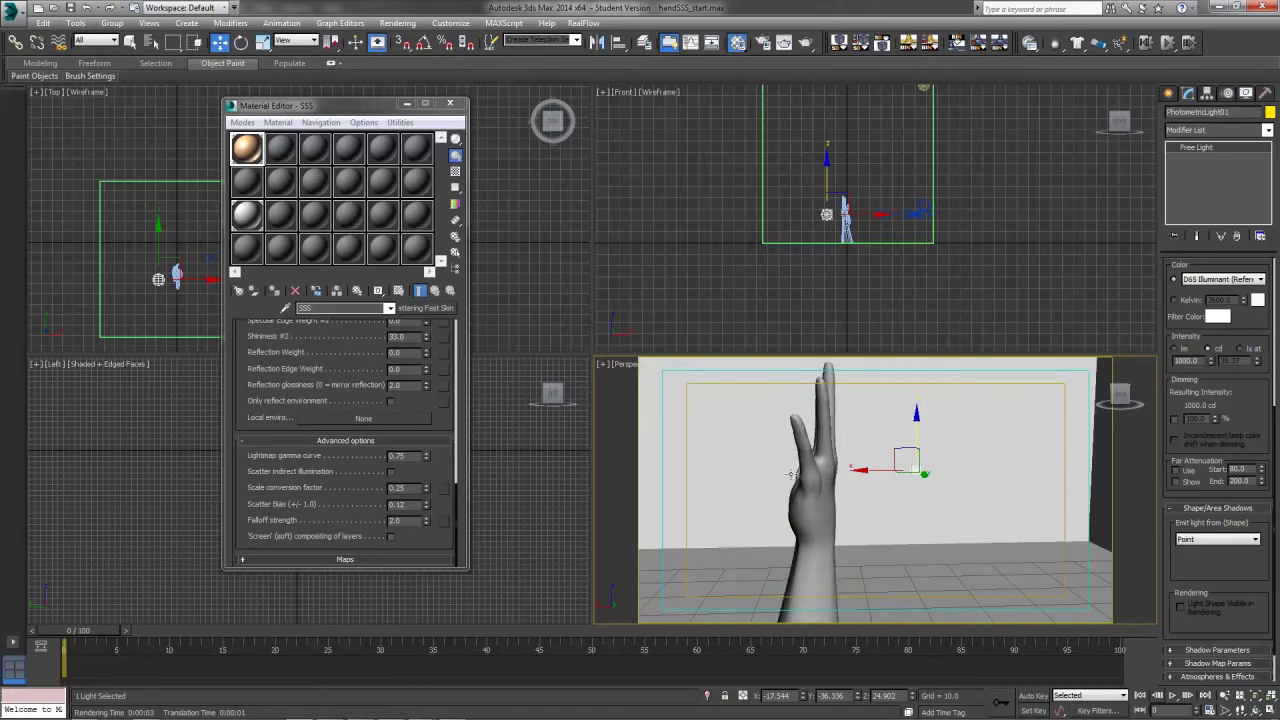
pyautogui.keyDown('alt'); pyautogui.moveTo(790, 474); pyautogui.dragTo(888, 475, button='middle'); pyautogui.keyUp('alt')
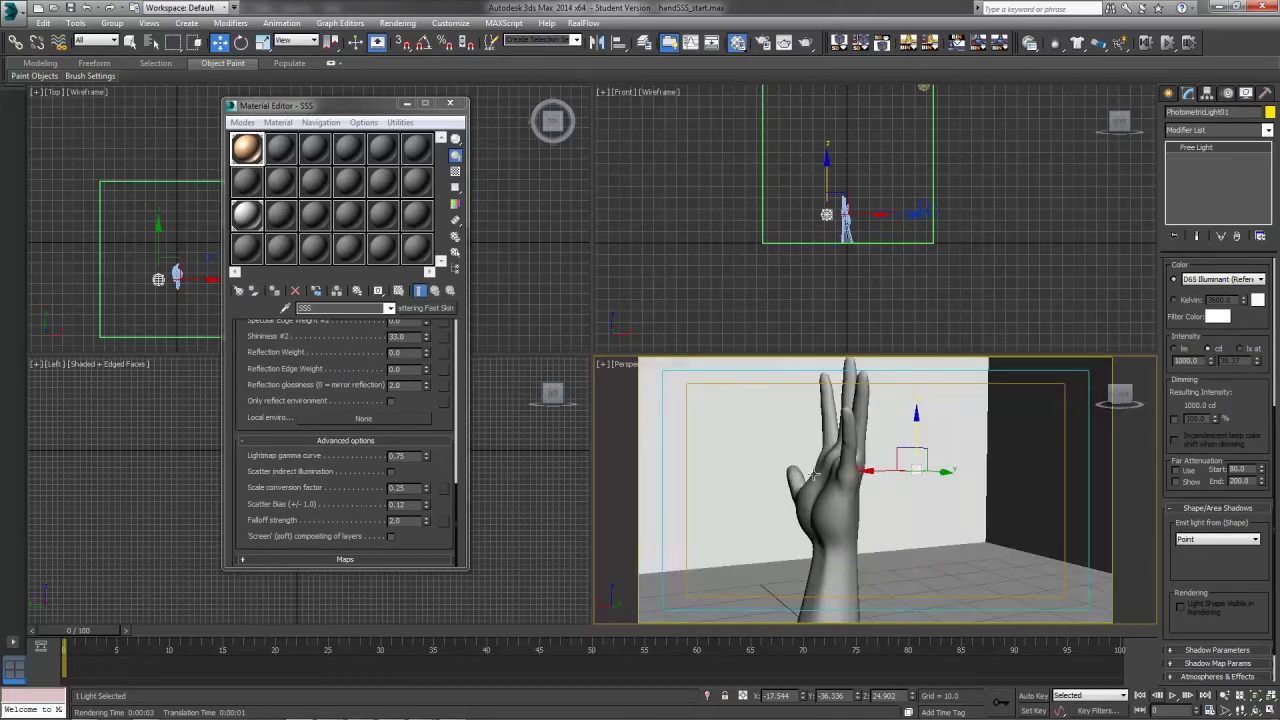
pyautogui.keyDown('alt'); pyautogui.moveTo(868, 494); pyautogui.dragTo(845, 514, button='middle'); pyautogui.keyUp('alt')
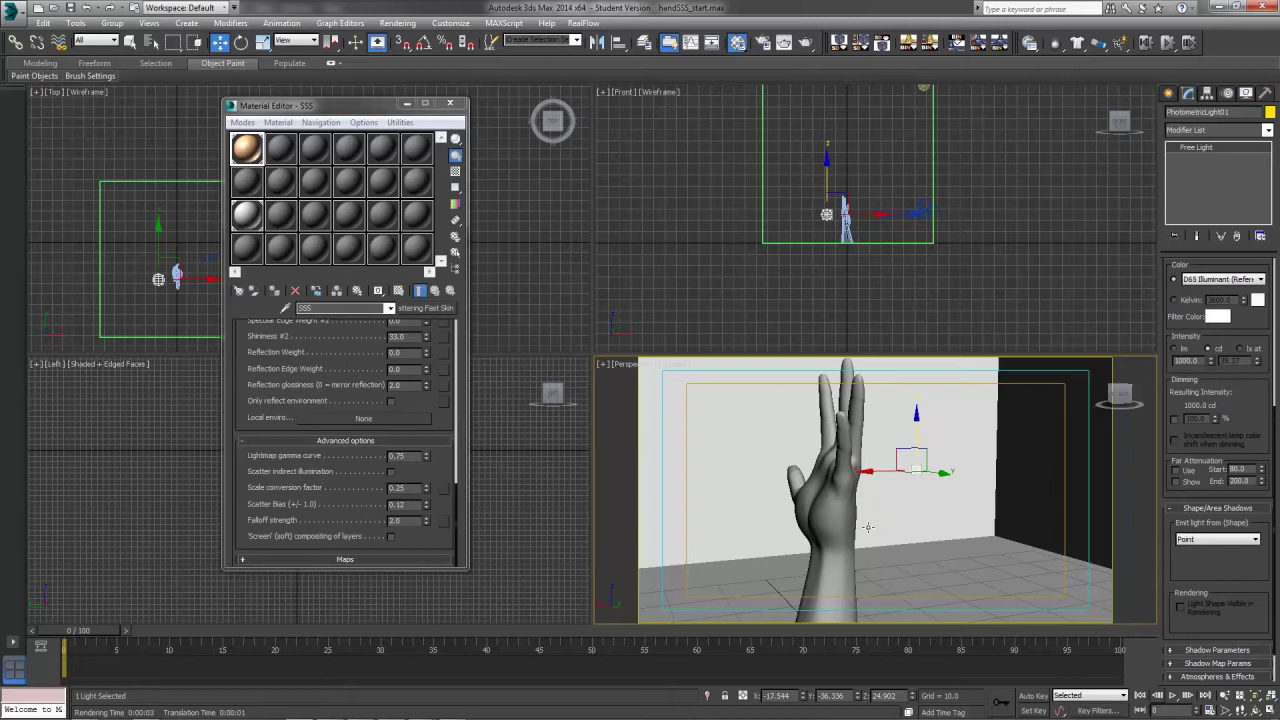
pyautogui.click(830, 541)
pyautogui.keyDown('alt'); pyautogui.moveTo(828, 541); pyautogui.dragTo(781, 506, button='middle'); pyautogui.keyUp('alt')
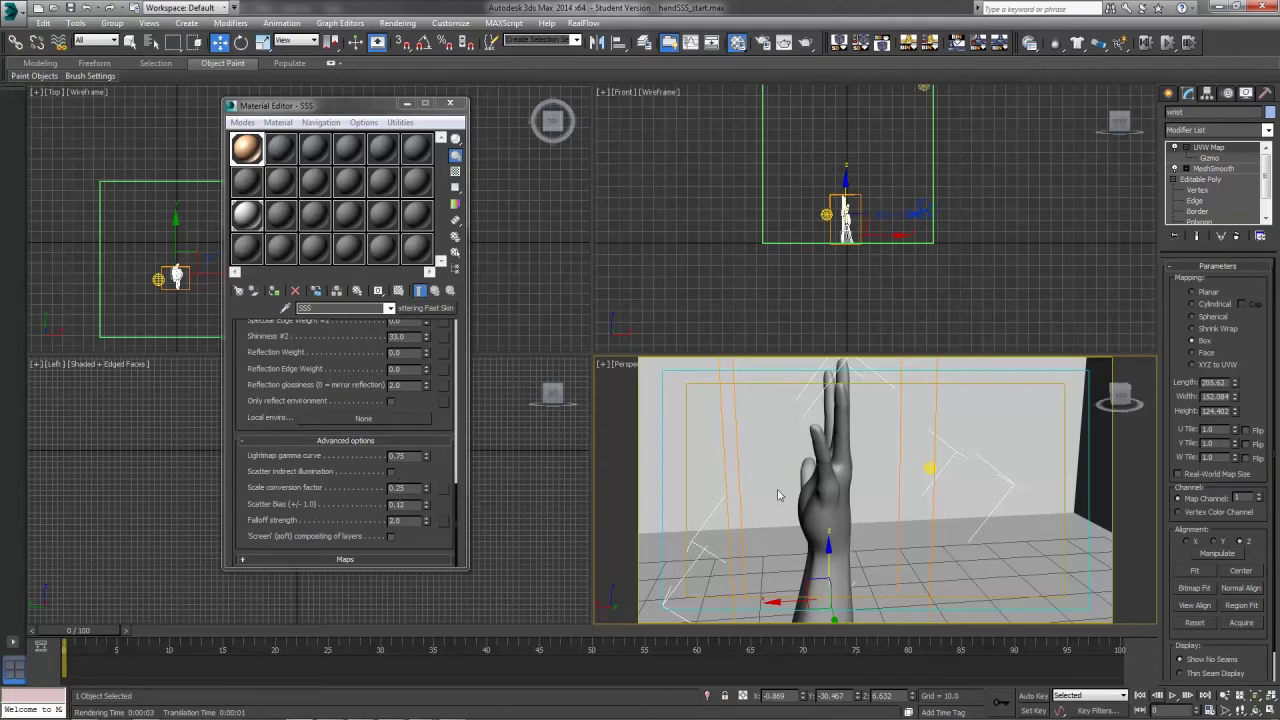
pyautogui.press('c')
pyautogui.doubleClick(604, 270)
pyautogui.rightClick(601, 272)
pyautogui.press('c')
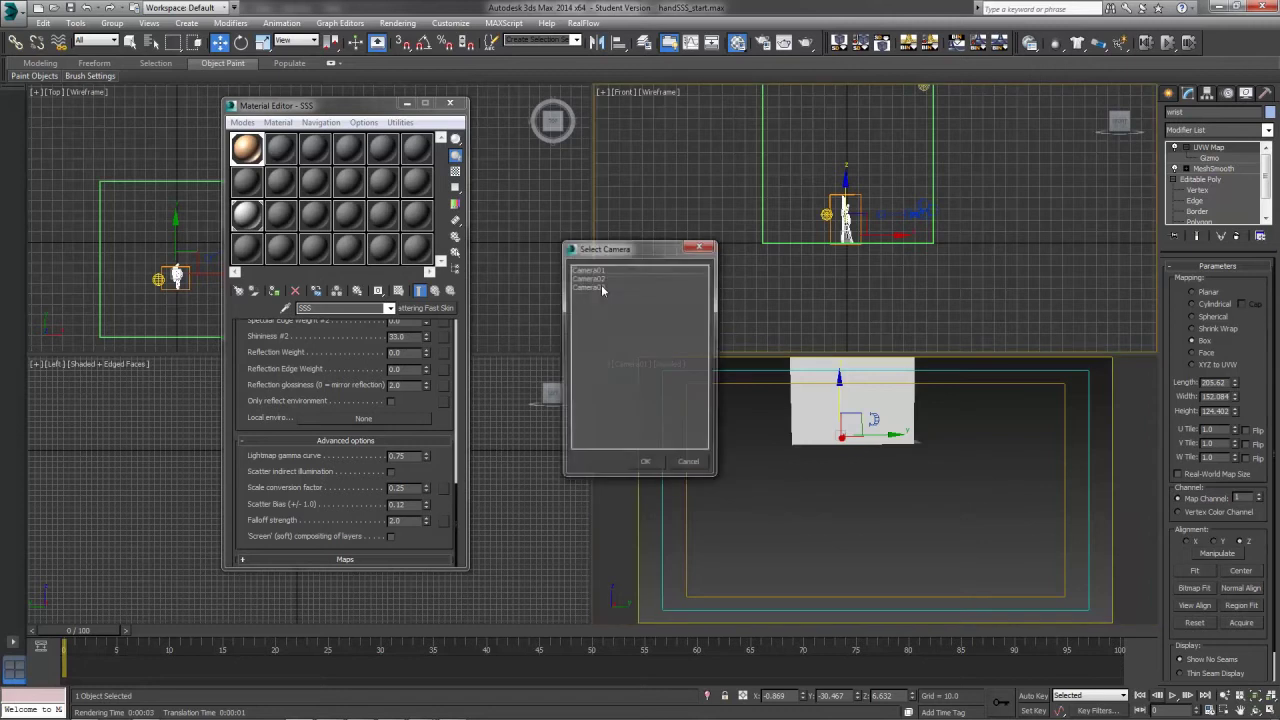
pyautogui.click(603, 279)
pyautogui.doubleClick(603, 279)
pyautogui.press('c')
pyautogui.doubleClick(603, 289)
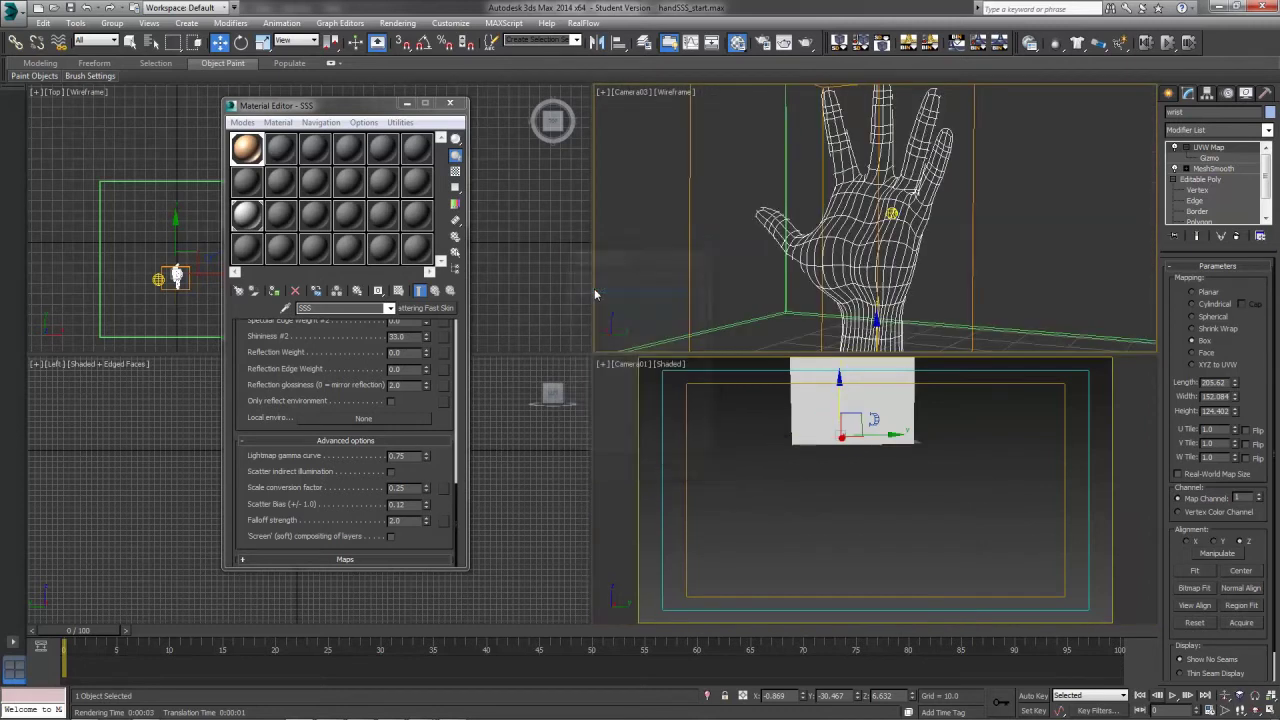
# - Restore the shaded viewport to Camera03 and return the wireframe viewport above it to the Front view
pyautogui.rightClick(792, 528)
pyautogui.press('c')
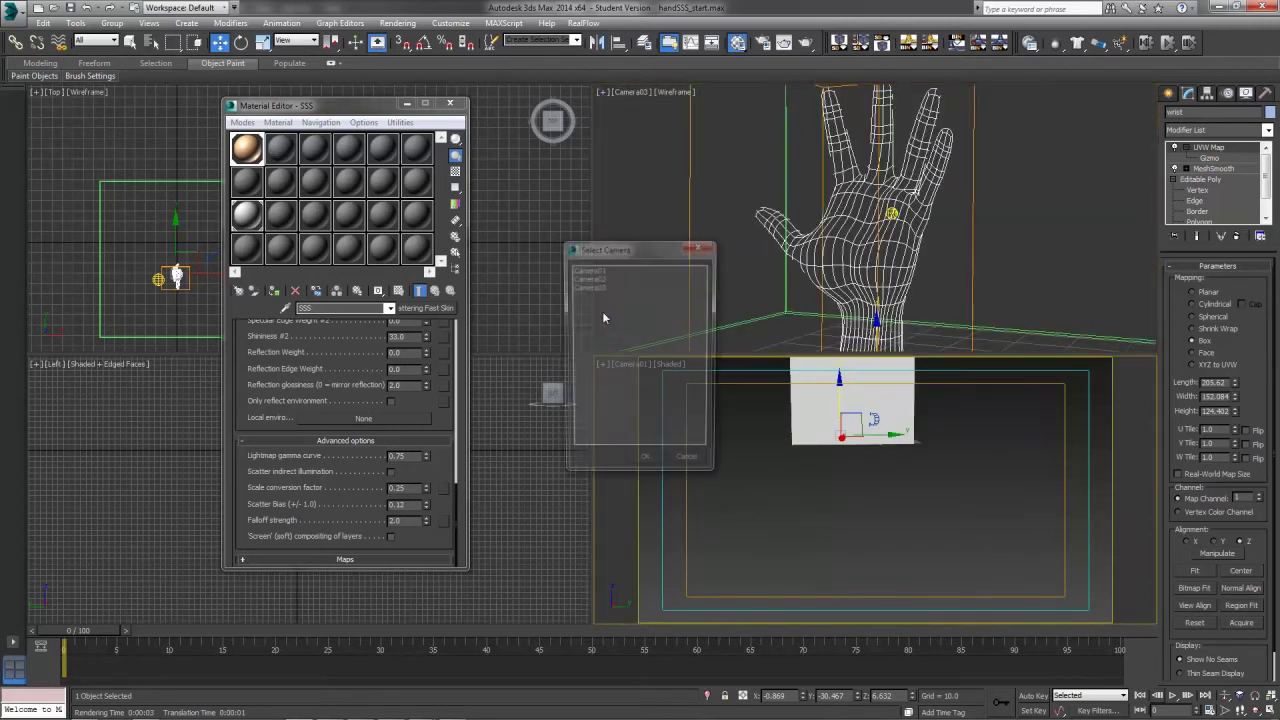
pyautogui.click(597, 279)
pyautogui.doubleClick(597, 279)
pyautogui.press('c')
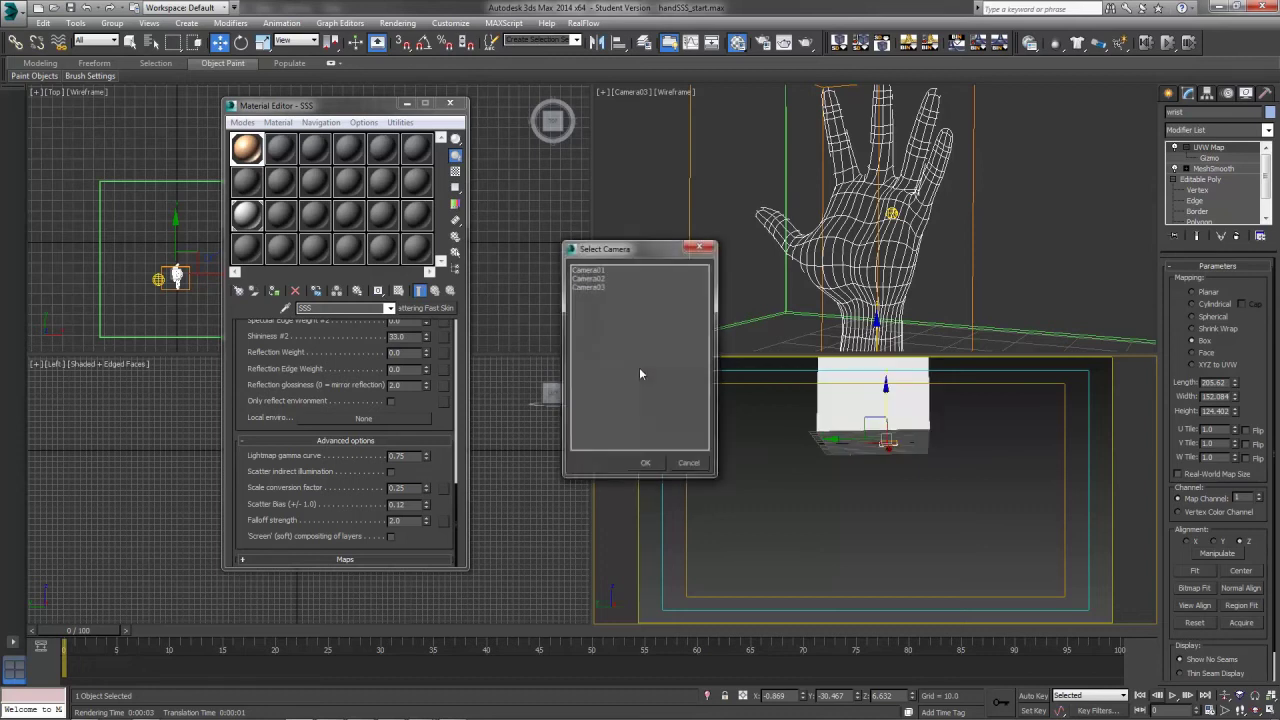
pyautogui.doubleClick(588, 287)
pyautogui.press('f')
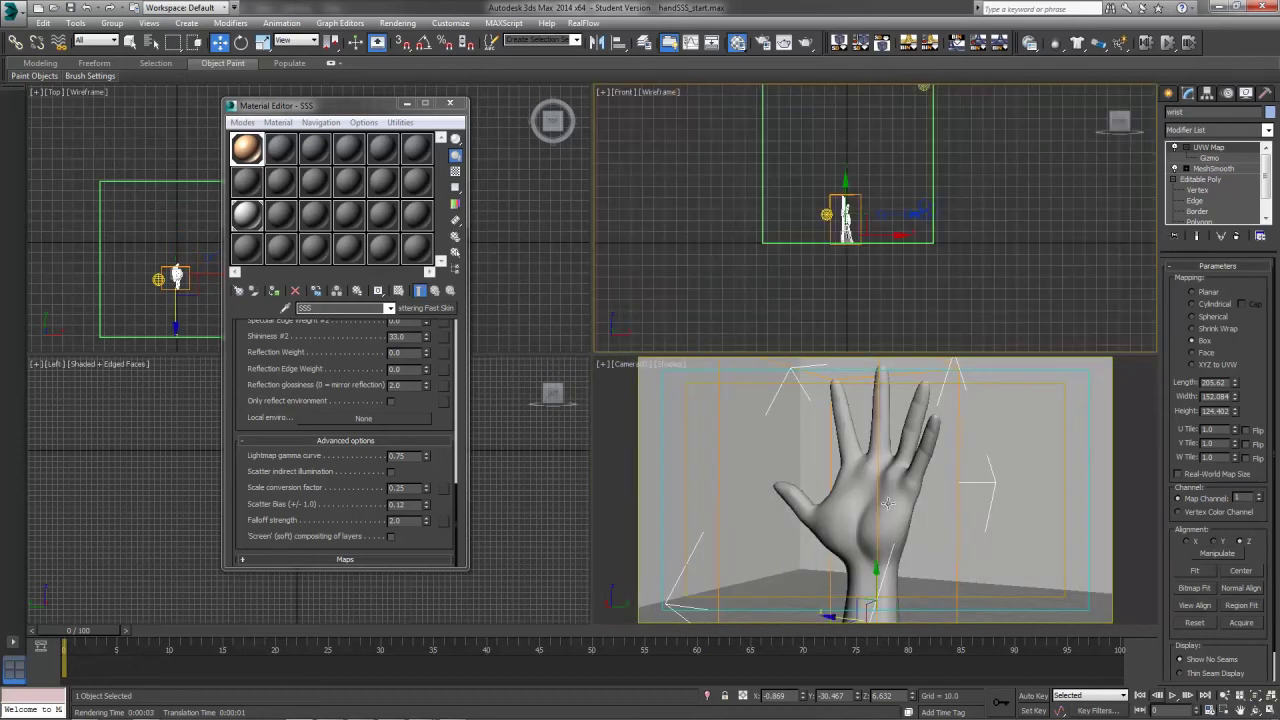
pyautogui.click(400, 487)
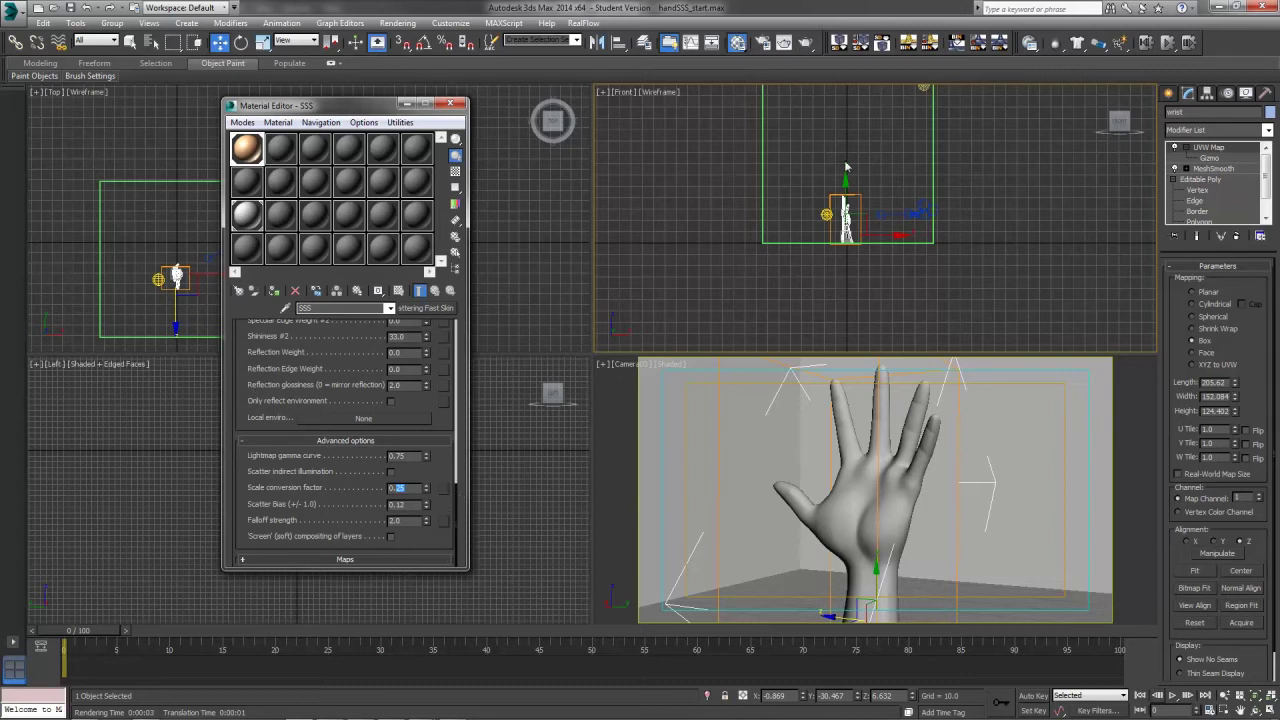
pyautogui.click(805, 43)
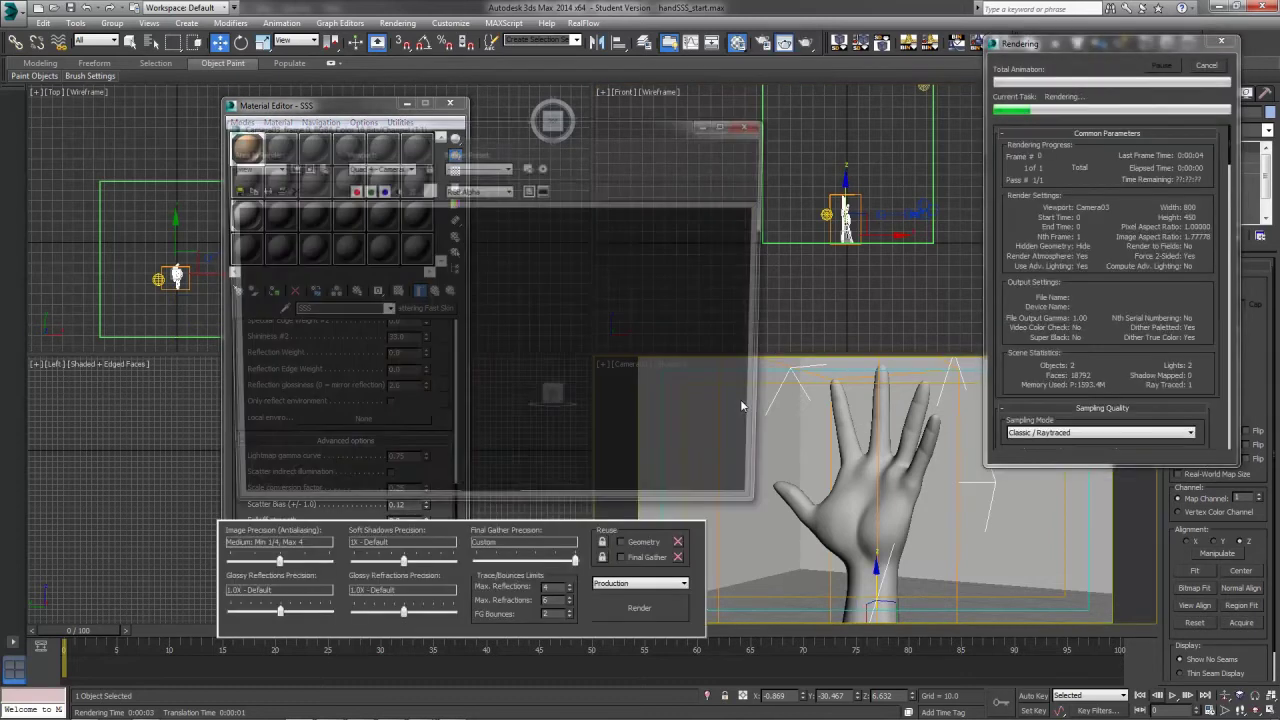
pyautogui.click(1207, 66)
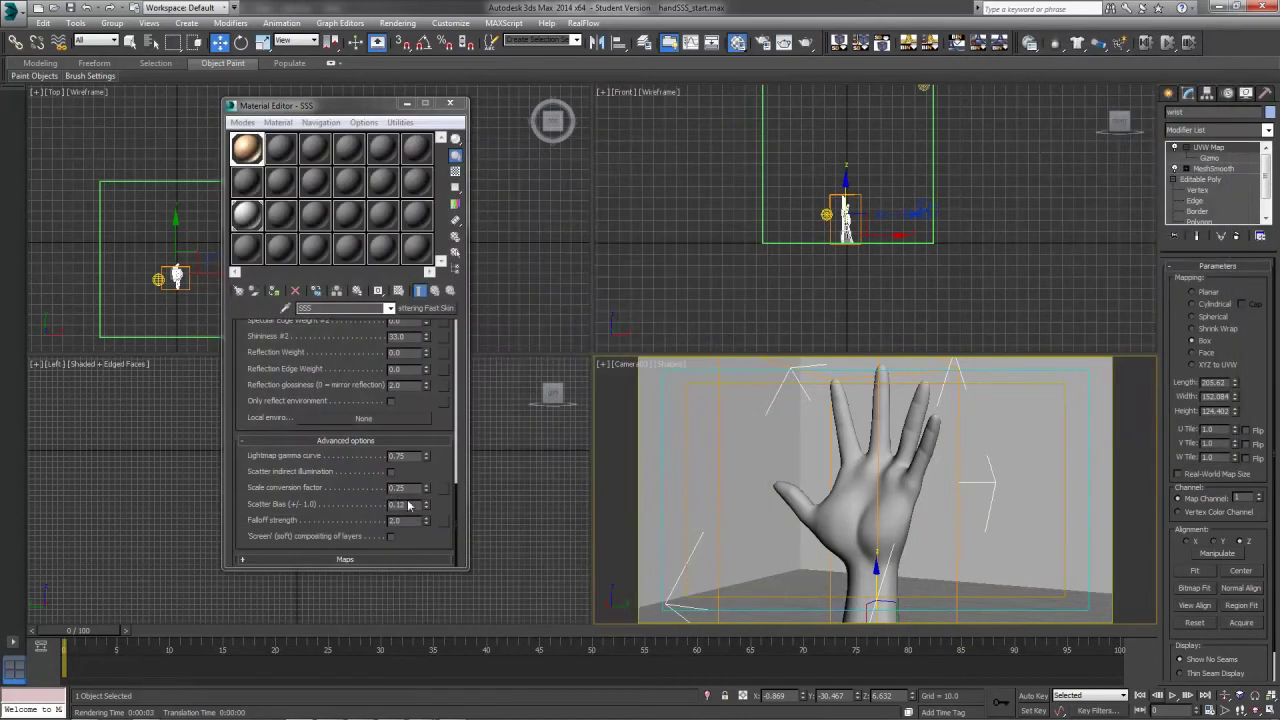
# - Set the Scale conversion factor in the skin material's advanced options to 0.15
pyautogui.moveTo(406, 489); pyautogui.dragTo(402, 492)
pyautogui.write('0.14')
pyautogui.press('Return')
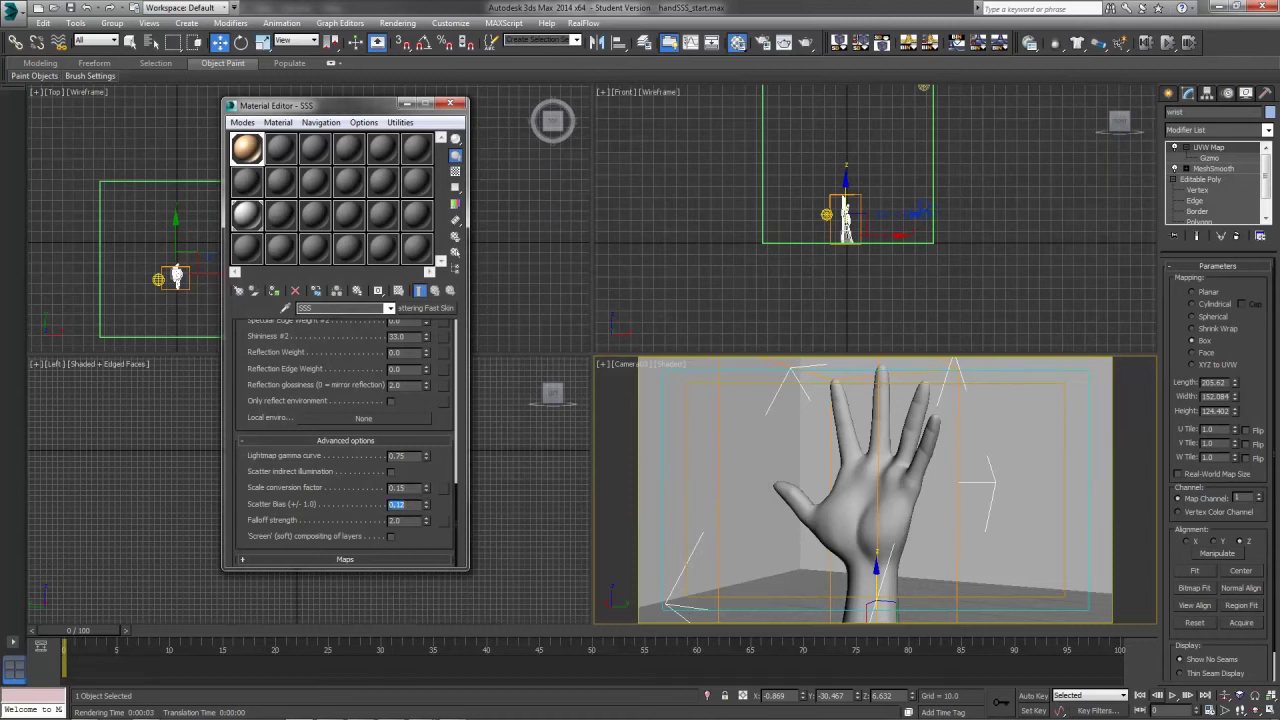
# - Change the Epidermal (top) layer scatter color in the 3-layer diffuse subsurface scattering settings to light green
pyautogui.moveTo(423, 394); pyautogui.dragTo(414, 567)
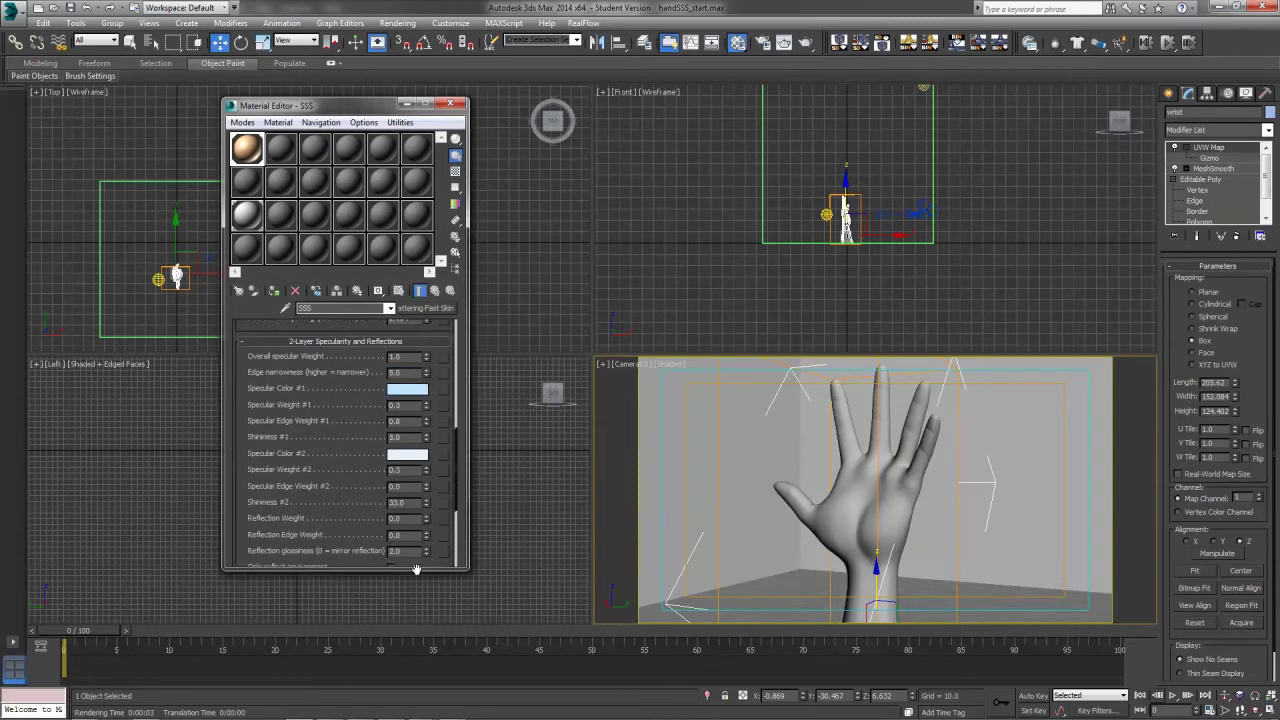
pyautogui.moveTo(405, 325); pyautogui.dragTo(397, 473)
pyautogui.scroll(3, 399, 470)
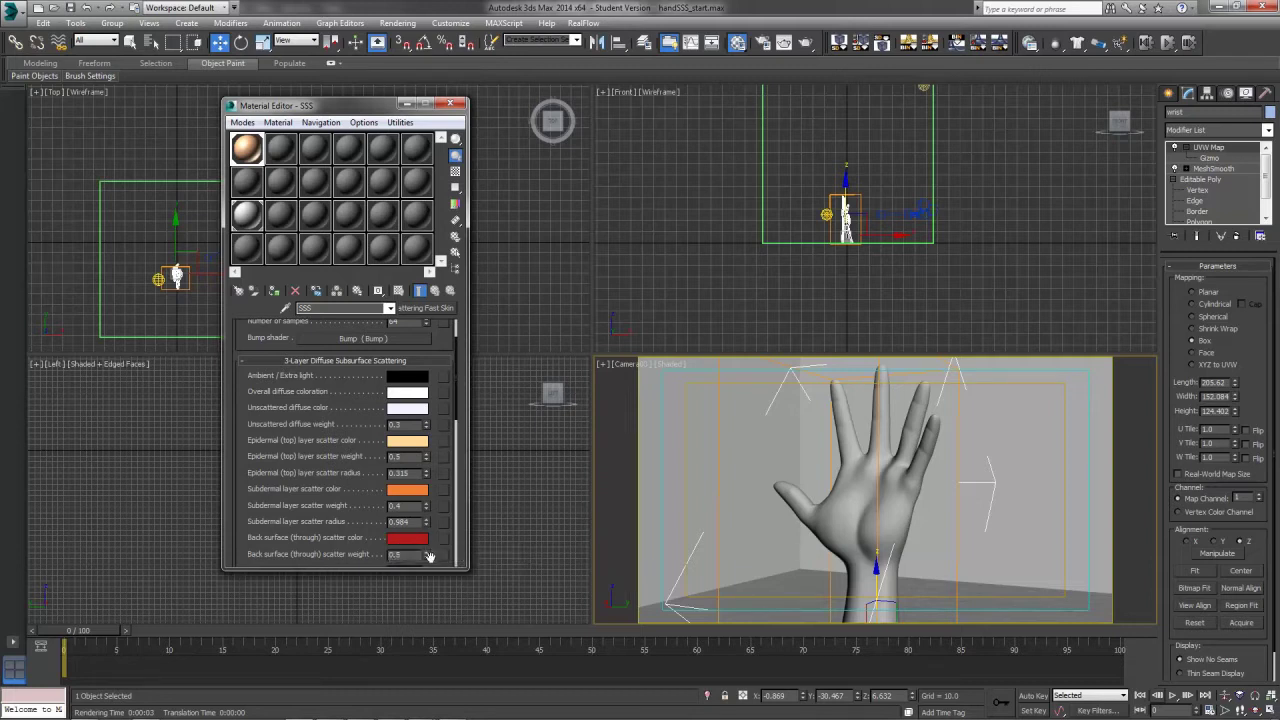
pyautogui.click(408, 442)
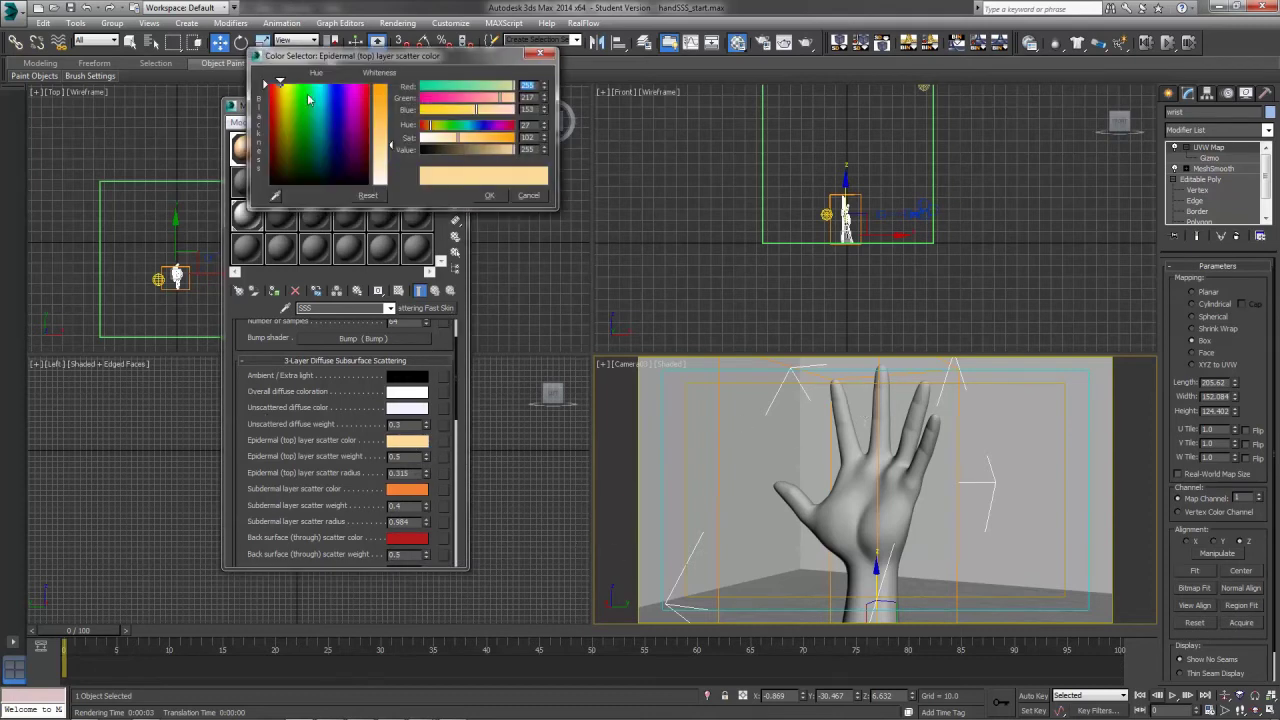
pyautogui.moveTo(281, 84); pyautogui.dragTo(302, 84)
pyautogui.click(488, 196)
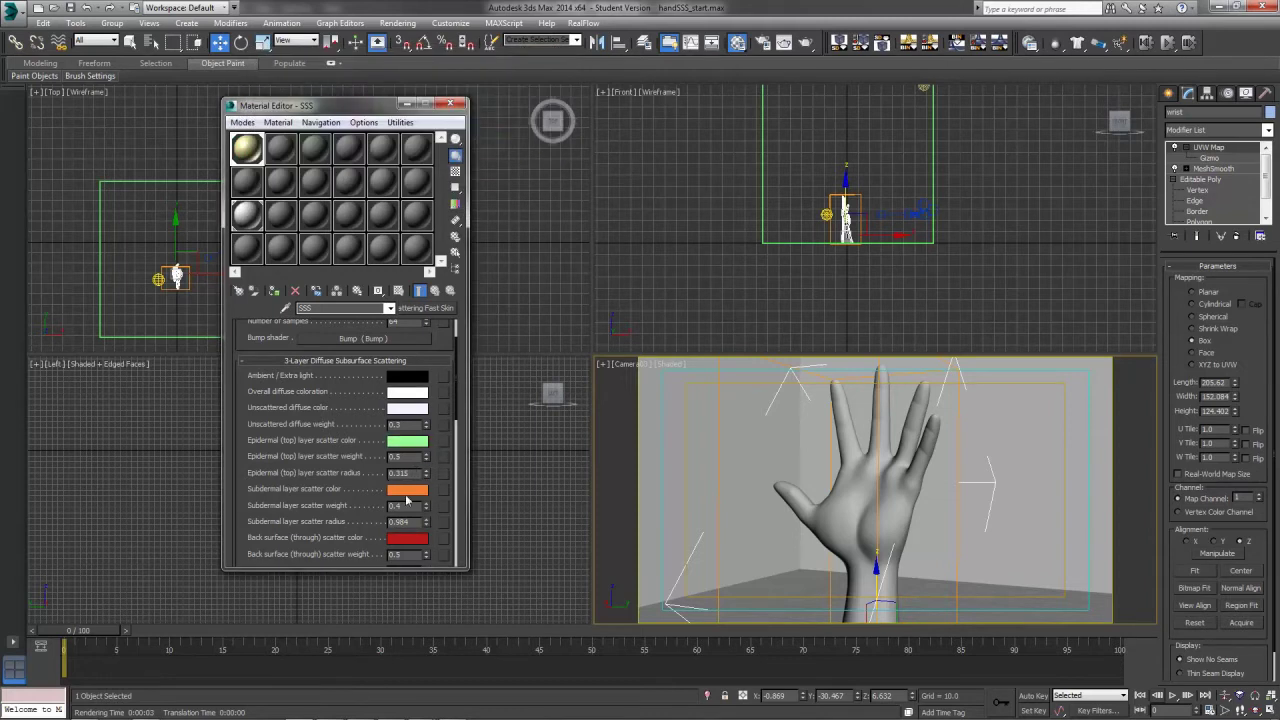
# - Change the Subdermal layer scatter color to bright green
pyautogui.click(406, 492)
pyautogui.click(299, 88)
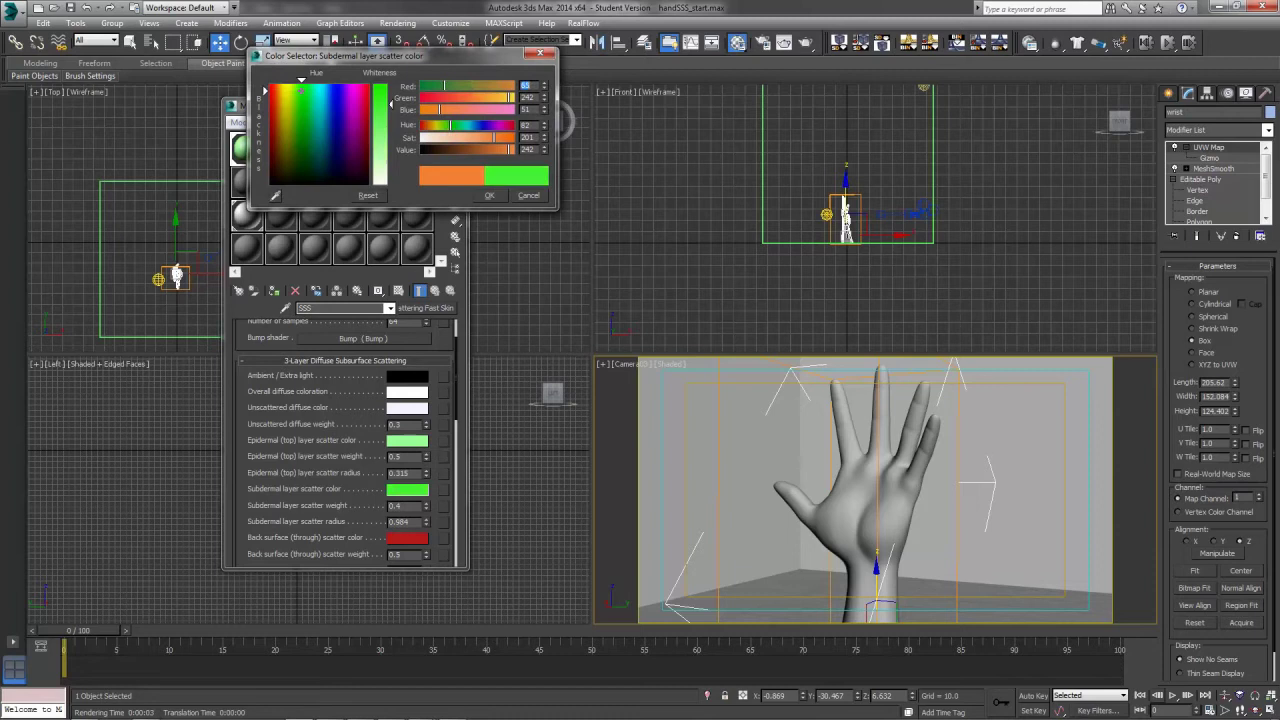
pyautogui.click(488, 196)
# - Change the Back surface (through) scatter color to a darker green, render the camera view and close the frame
pyautogui.click(407, 538)
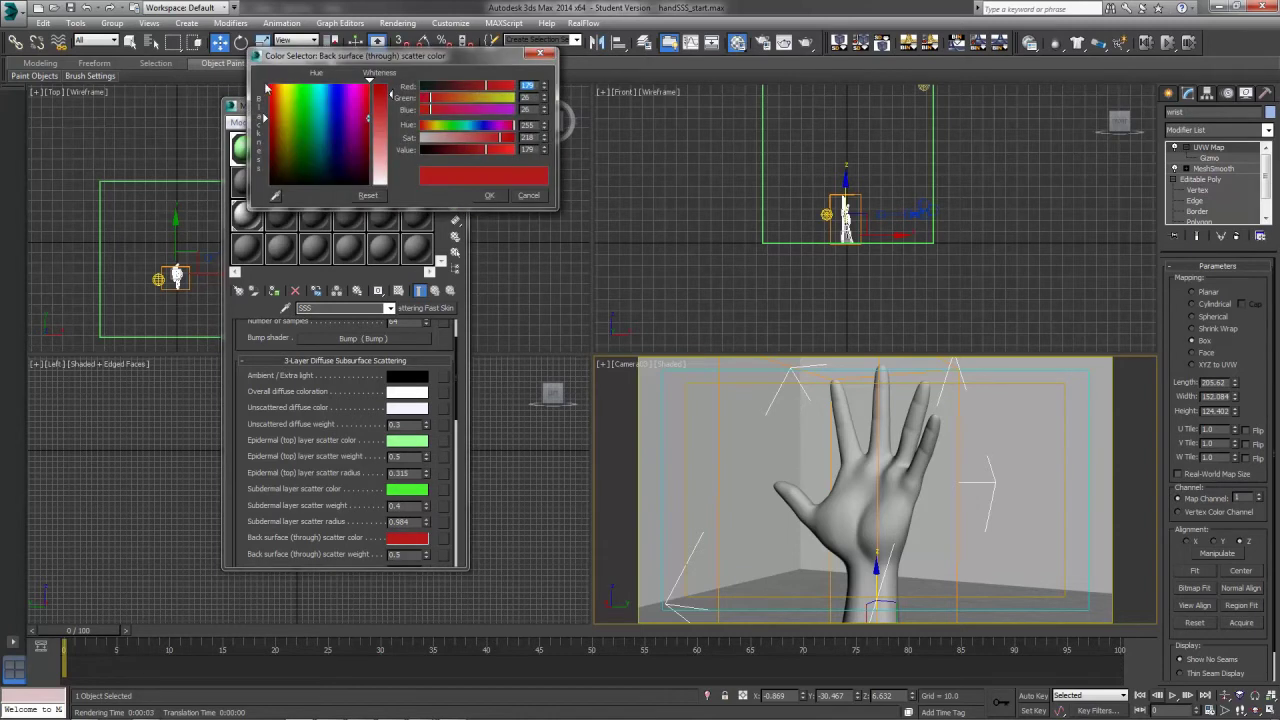
pyautogui.click(301, 118)
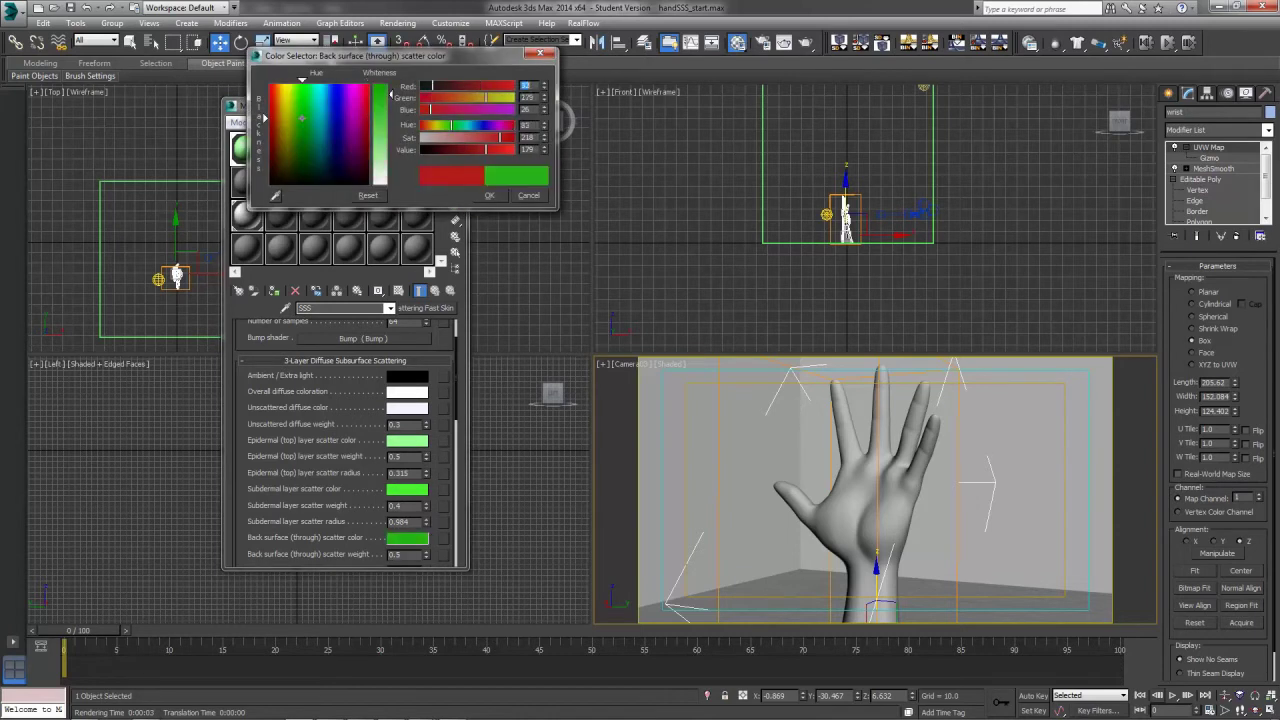
pyautogui.click(489, 195)
pyautogui.hotkey('shift', 'q')
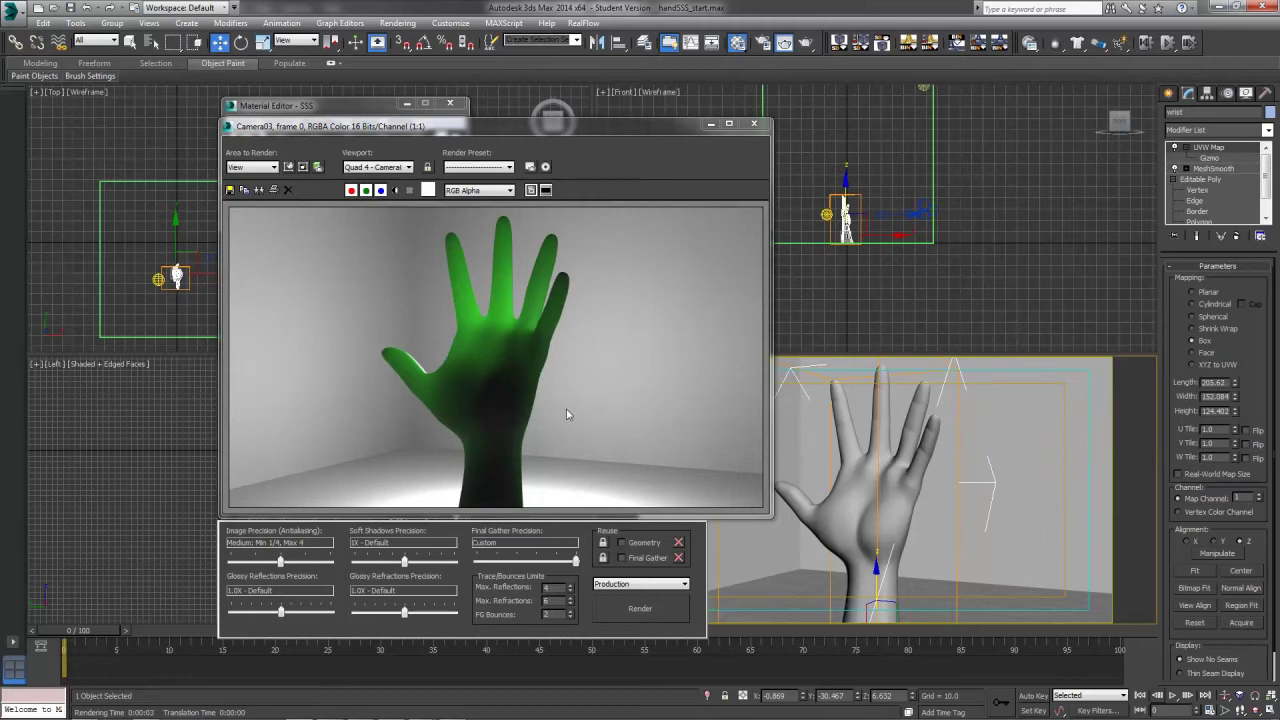
pyautogui.click(765, 124)
# - Set the Overall specular Weight to 5.0 and check the highlights in the material's enlarged sample preview
pyautogui.scroll(-5, 340, 450)
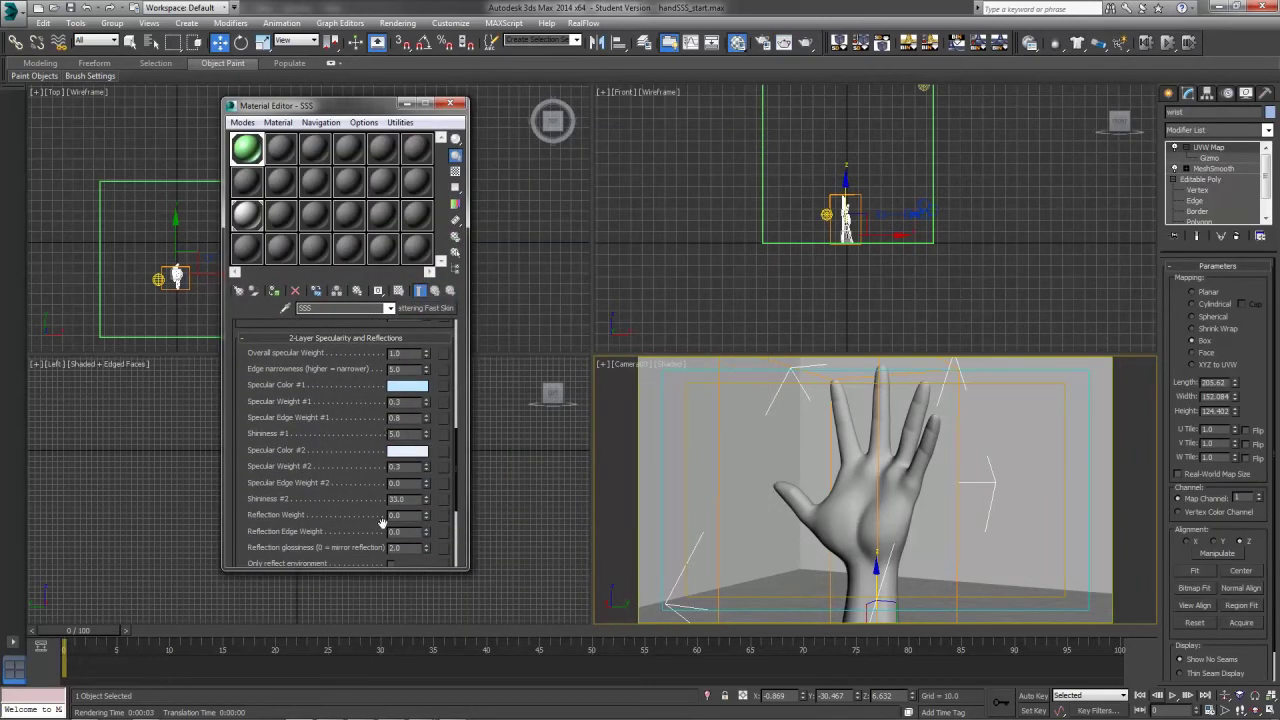
pyautogui.moveTo(406, 559); pyautogui.dragTo(406, 557)
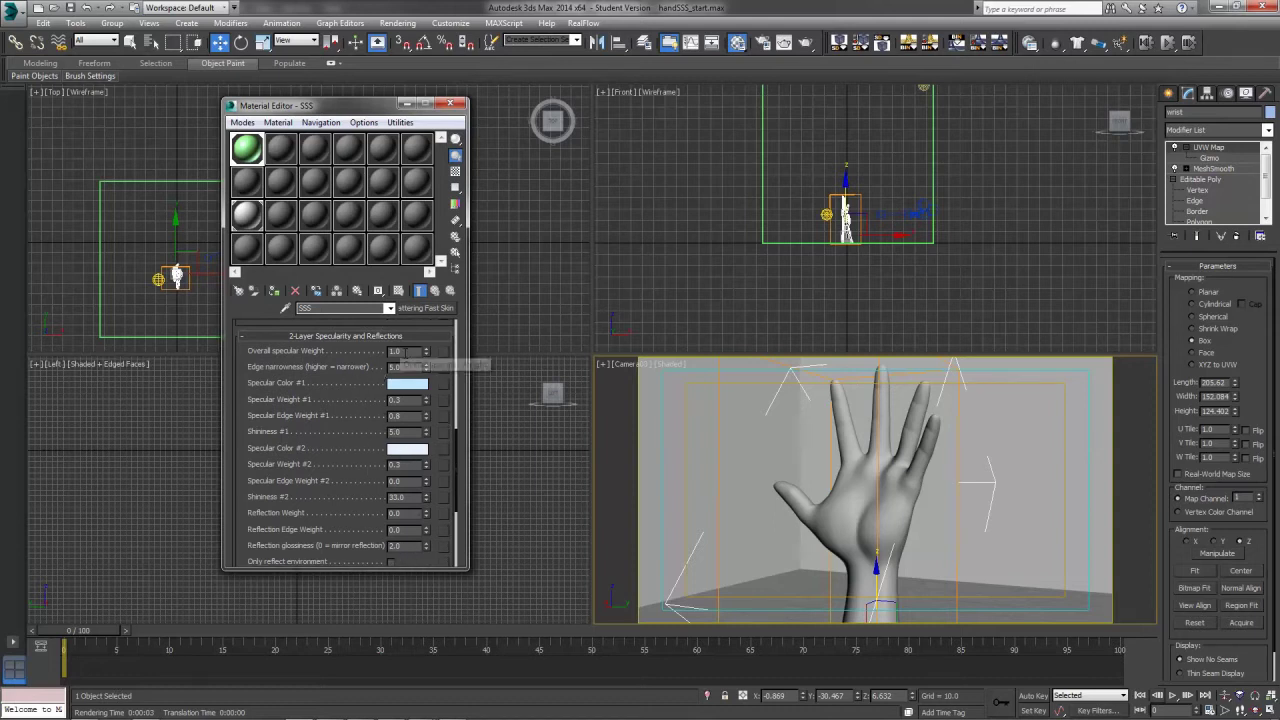
pyautogui.moveTo(405, 351); pyautogui.dragTo(329, 356)
pyautogui.write('5')
pyautogui.press('Return')
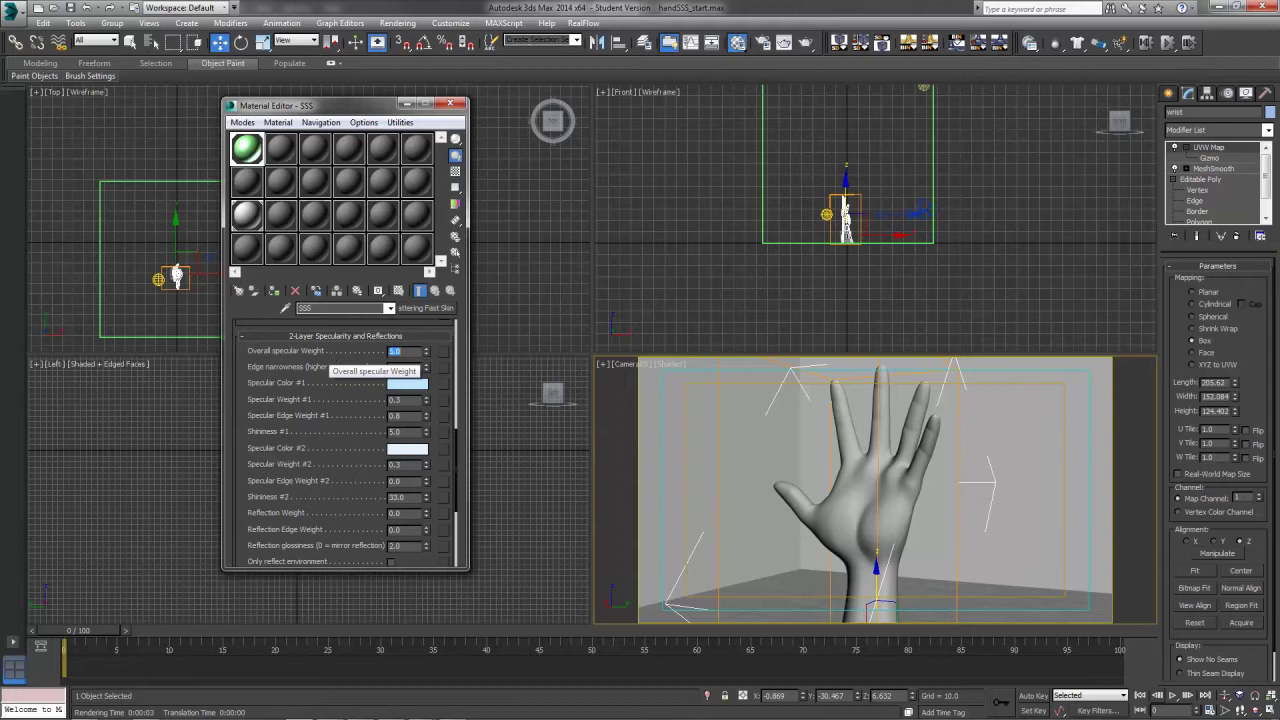
pyautogui.doubleClick(247, 152)
pyautogui.doubleClick(247, 149)
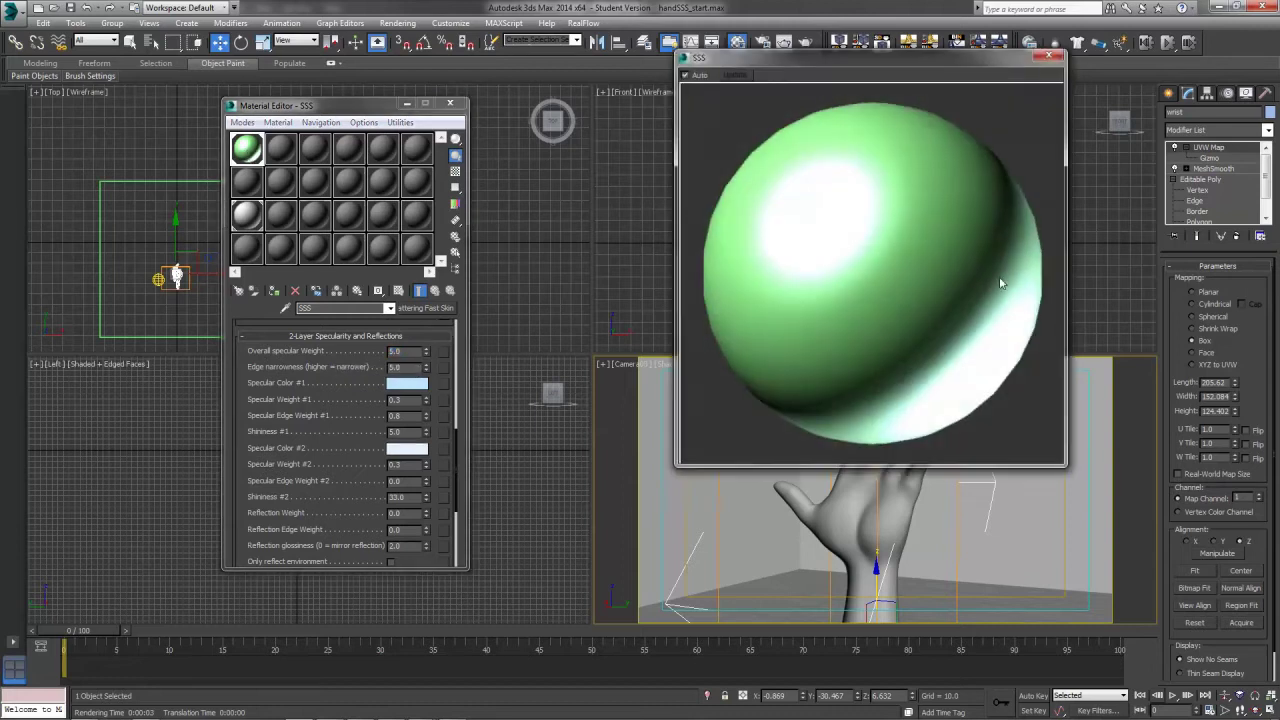
pyautogui.click(1047, 56)
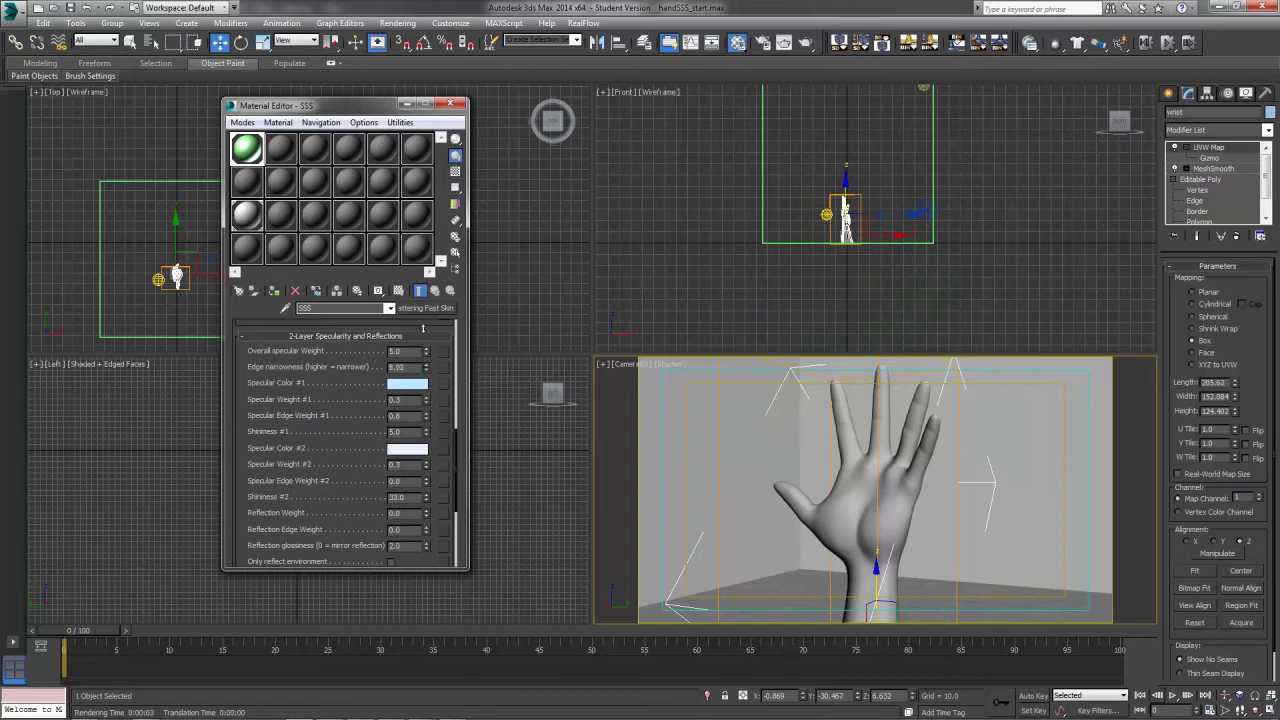
# - Raise the Edge narrowness in the 2-layer specularity settings to 15.0
pyautogui.moveTo(423, 328); pyautogui.dragTo(423, 264)
pyautogui.moveTo(427, 370); pyautogui.dragTo(285, 345)
pyautogui.write('18')
pyautogui.press('Return')
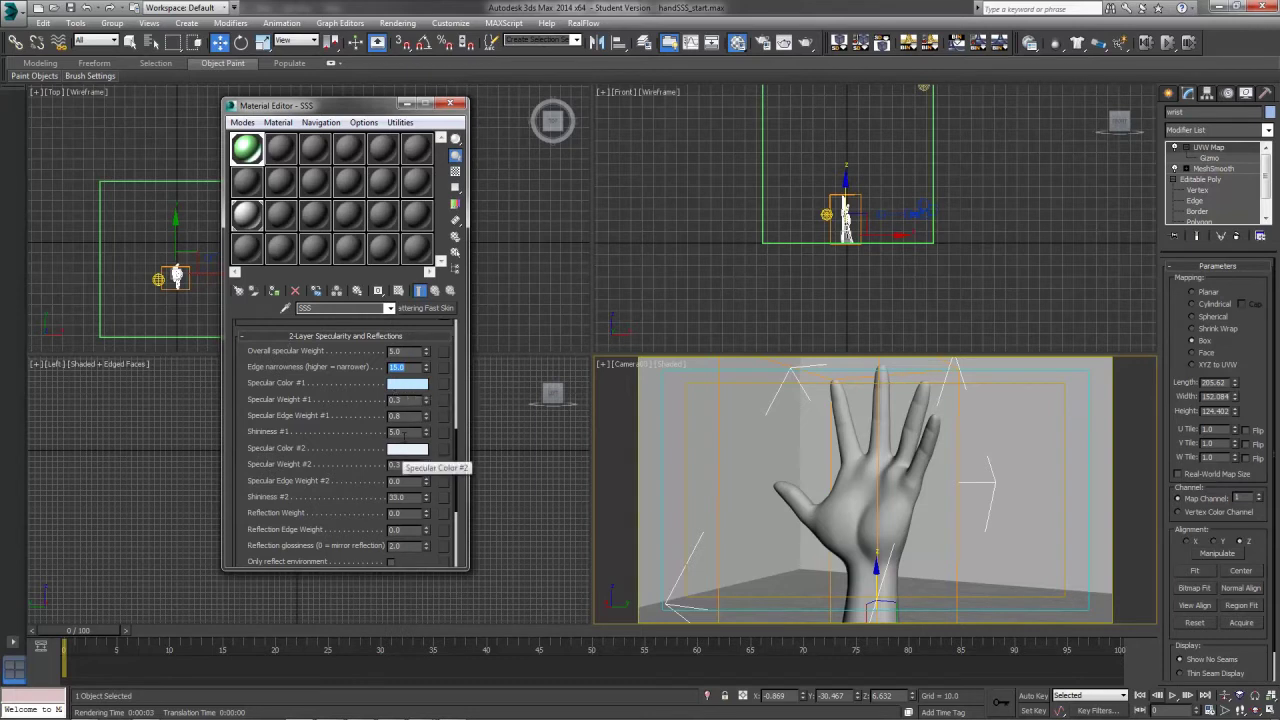
# - Raise Shininess #1 to about 19.37 and open the enlarged sample preview of the skin material
pyautogui.moveTo(426, 430); pyautogui.dragTo(424, 385)
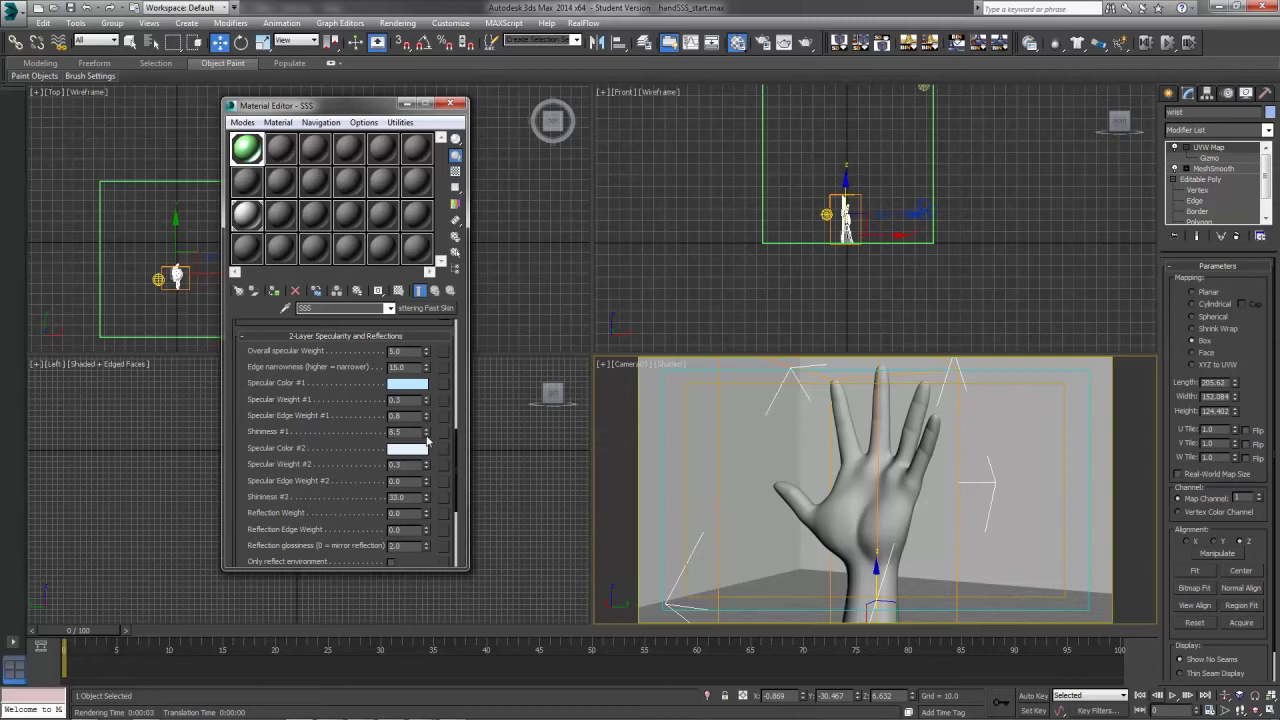
pyautogui.moveTo(427, 432); pyautogui.dragTo(427, 400)
pyautogui.doubleClick(246, 148)
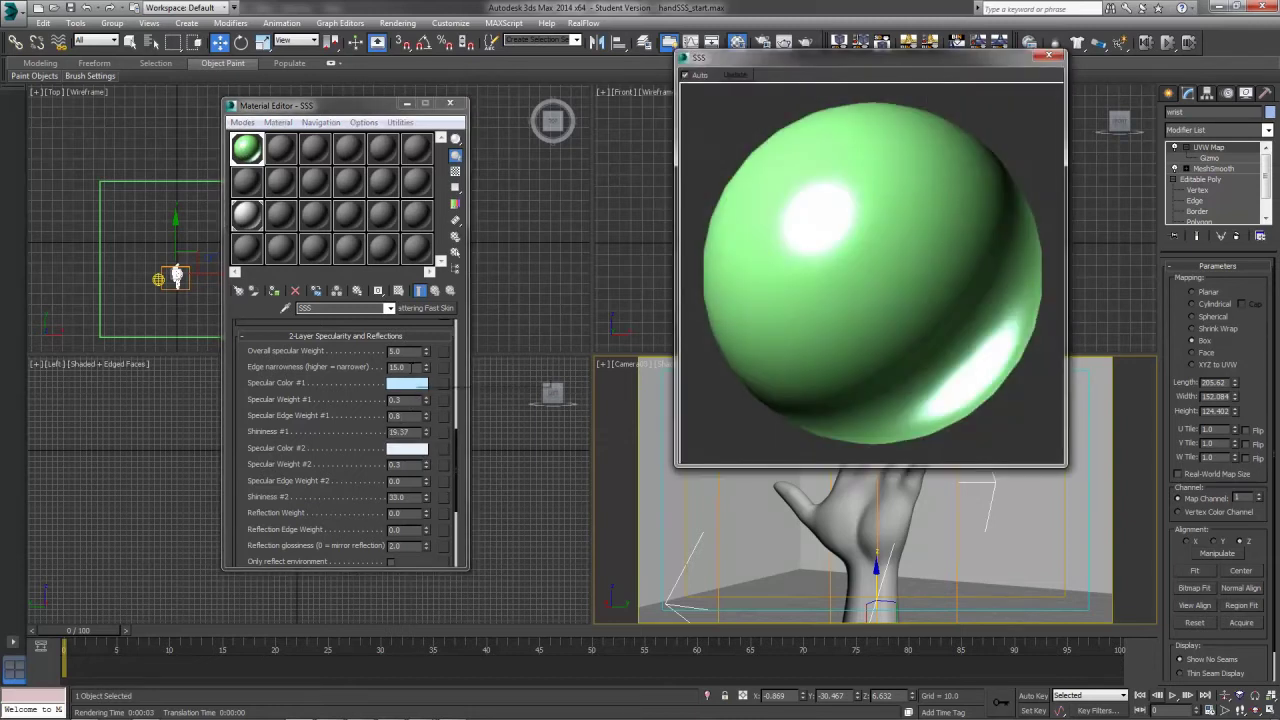
# - Set the Edge narrowness to 5.0 and Shininess #1 to 100.0
pyautogui.moveTo(412, 367); pyautogui.dragTo(336, 360)
pyautogui.write('5')
pyautogui.press('Return')
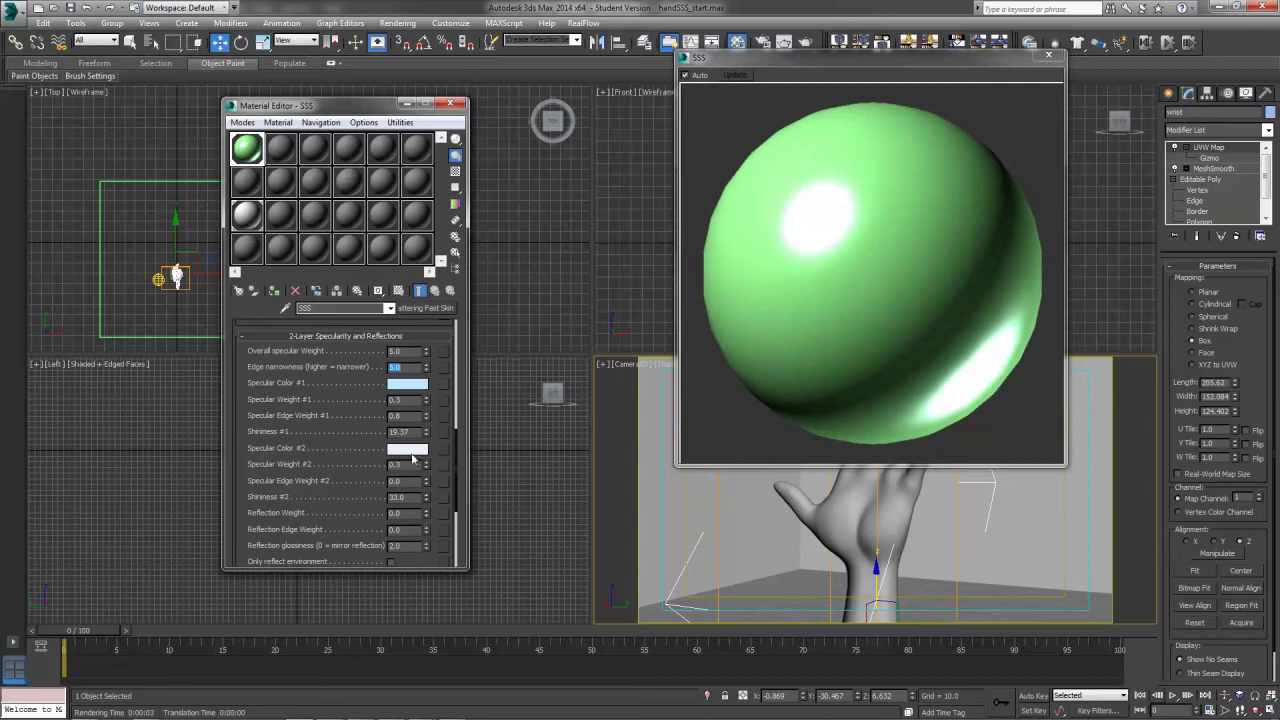
pyautogui.moveTo(410, 432); pyautogui.dragTo(329, 424)
pyautogui.write('2100')
pyautogui.press('Return')
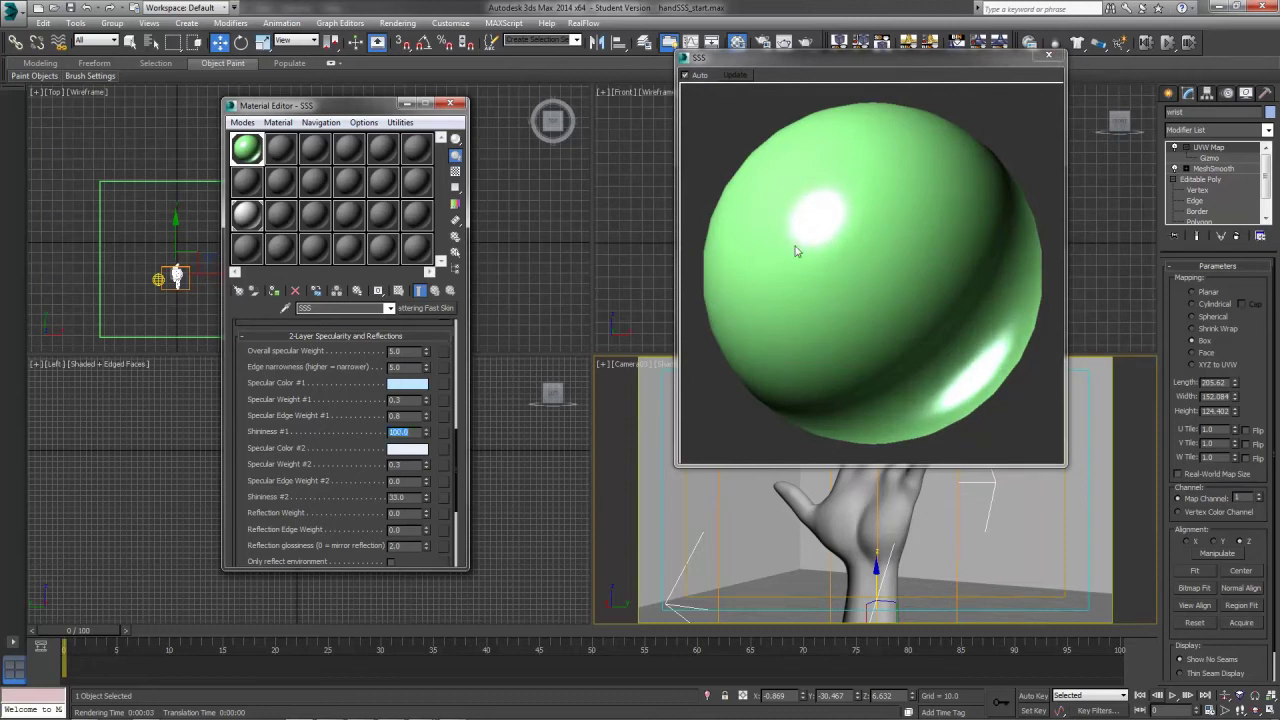
# - Set Shininess #2 to 75.0 and render a test image of the hand from the camera view
pyautogui.moveTo(409, 497); pyautogui.dragTo(269, 498)
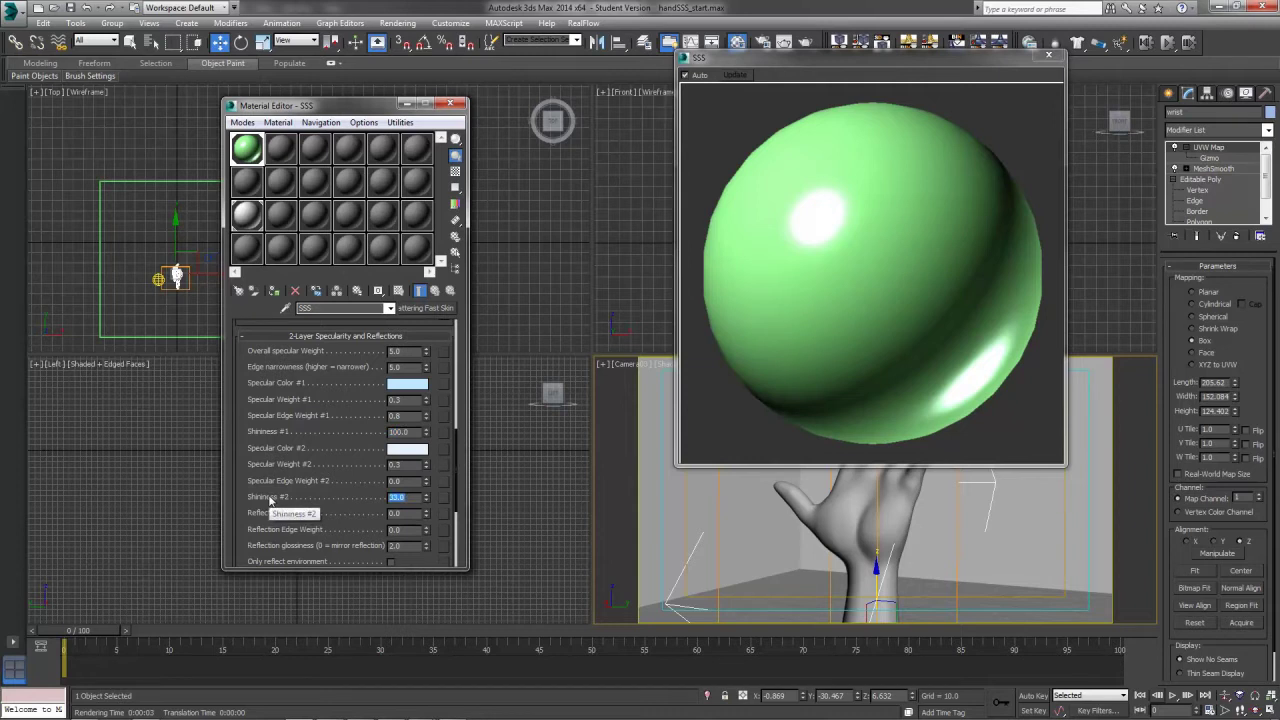
pyautogui.write('75')
pyautogui.press('Return')
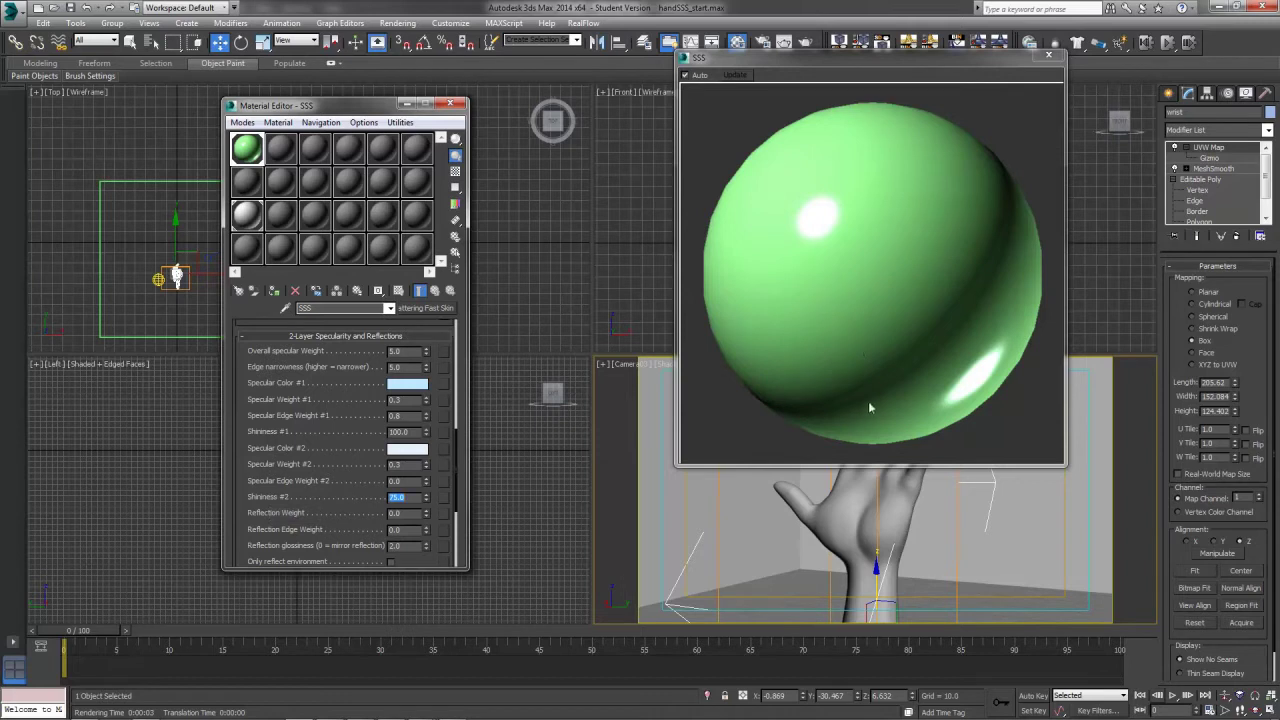
pyautogui.hotkey('shift', 'q')
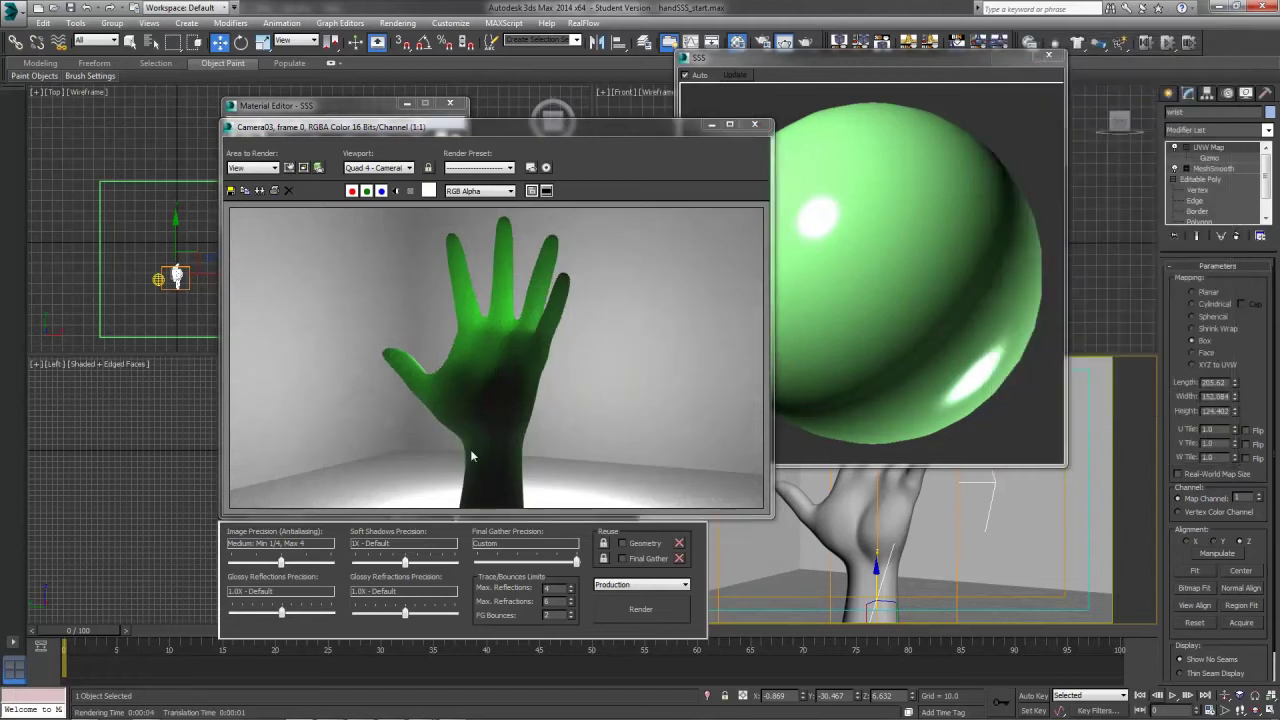
pyautogui.click(754, 124)
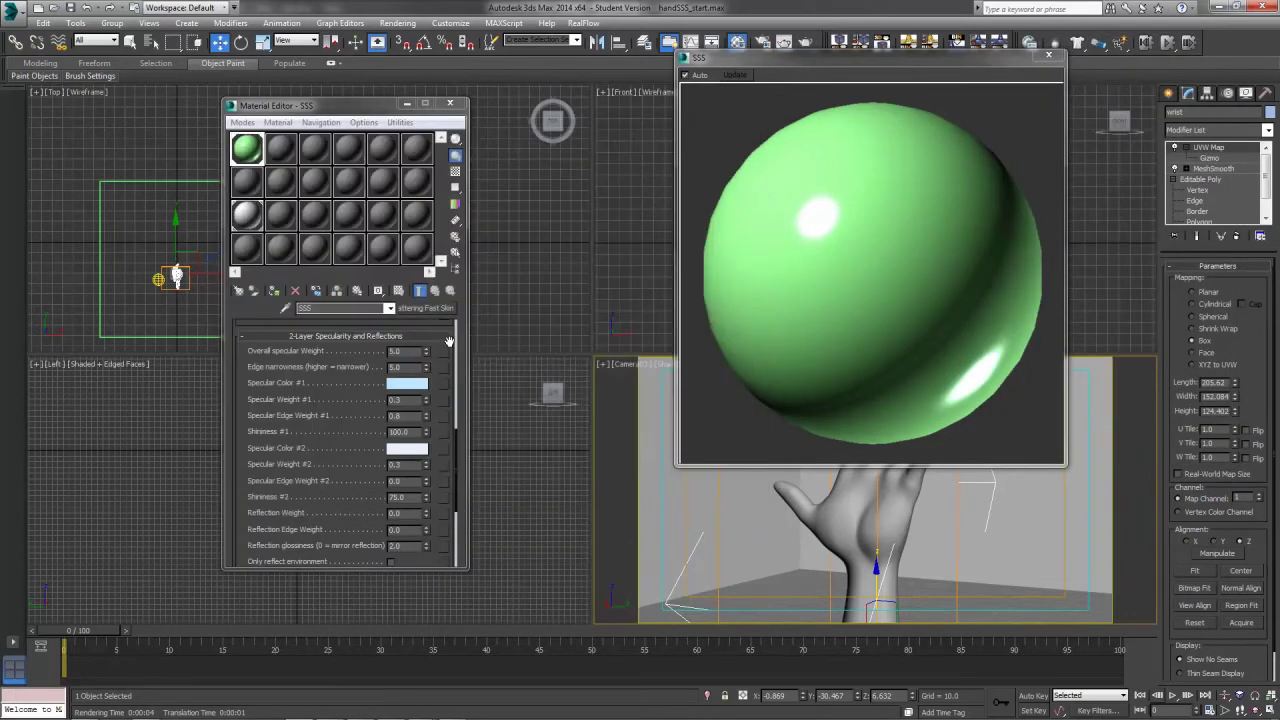
# - Review the Fast Skin and diffuse scattering parameters, render the hand once more, and close the render and enlarged sample preview
pyautogui.moveTo(445, 331); pyautogui.dragTo(452, 718)
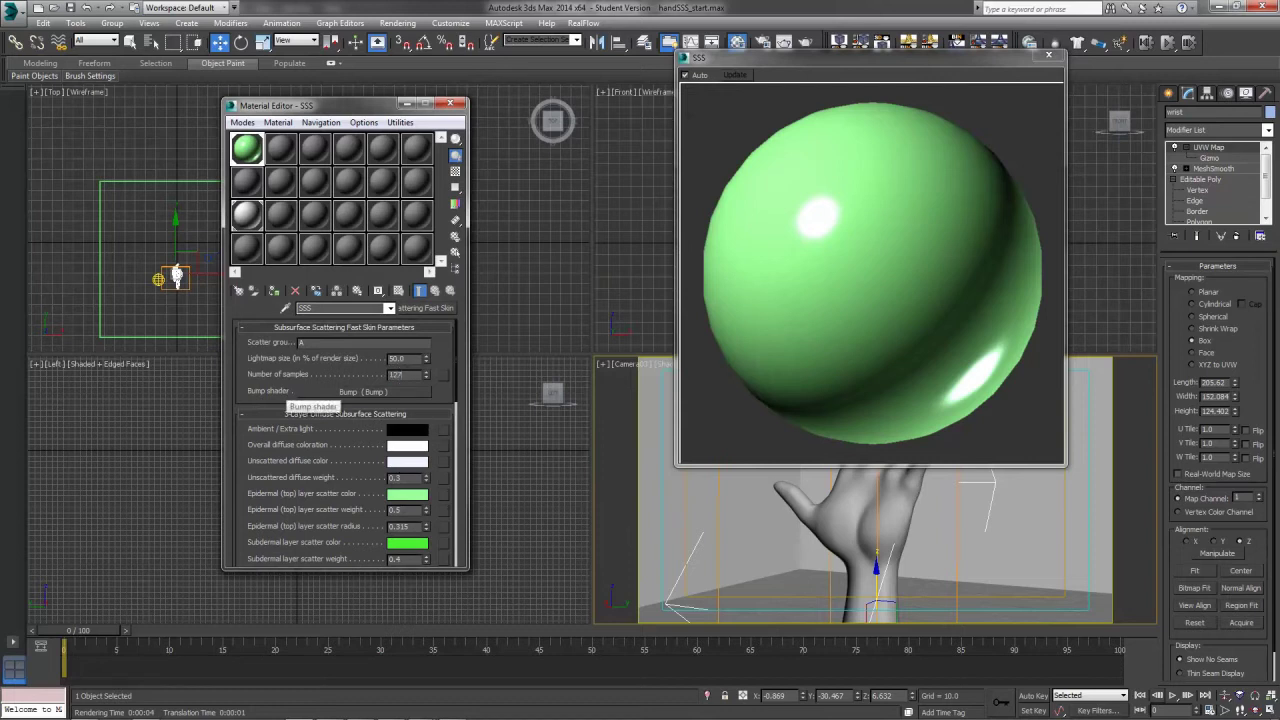
pyautogui.click(813, 38)
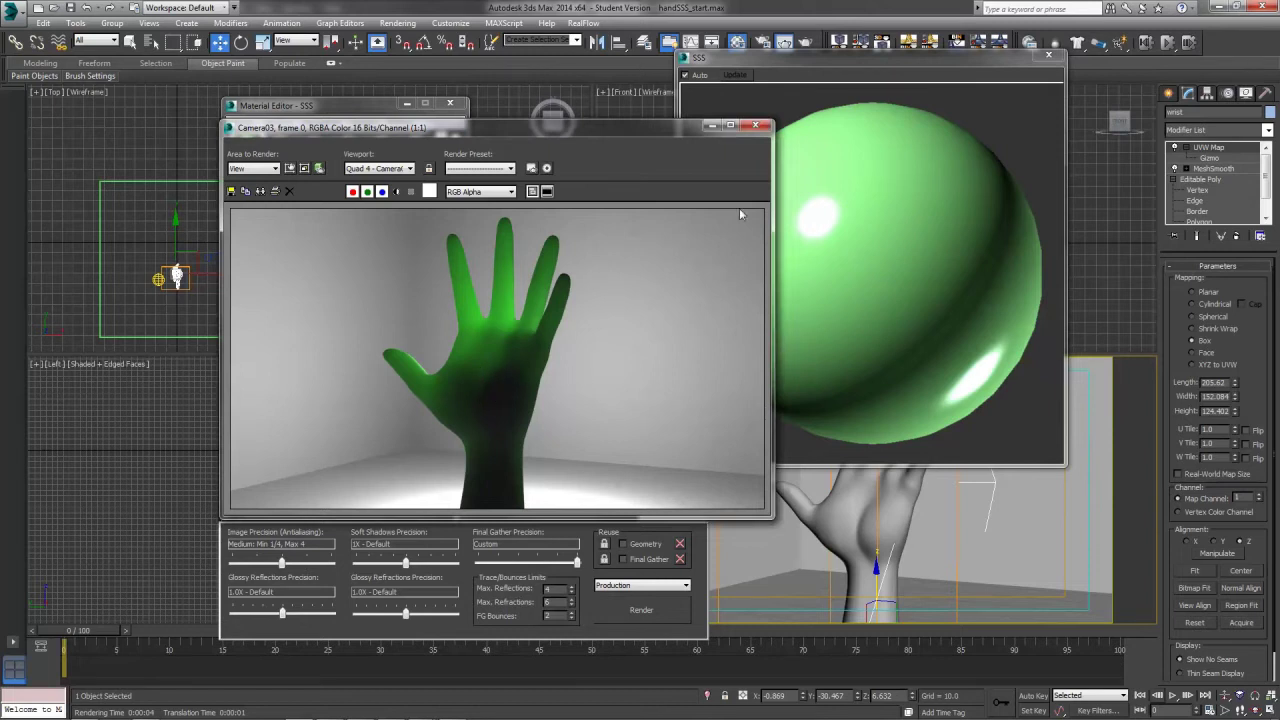
pyautogui.click(757, 125)
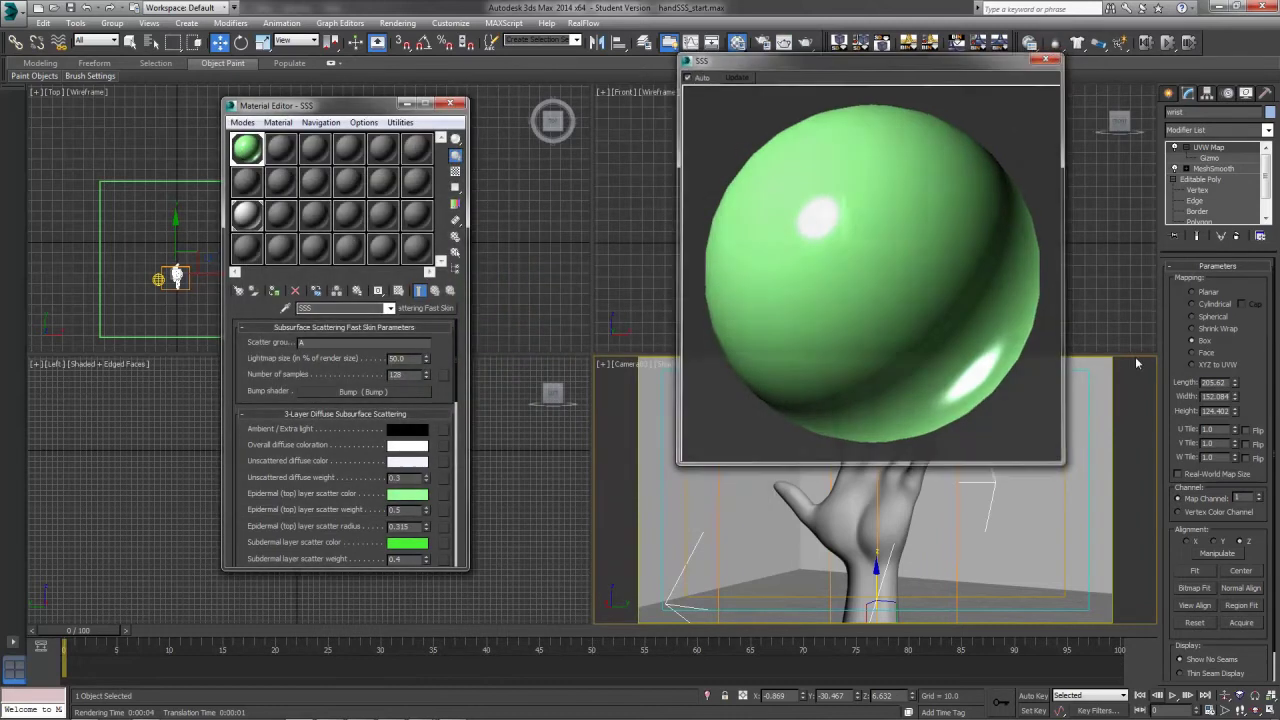
pyautogui.click(1048, 55)
# - Start a new scene without saving the hand scene's changes, and reset the program to its default state
pyautogui.click(38, 8)
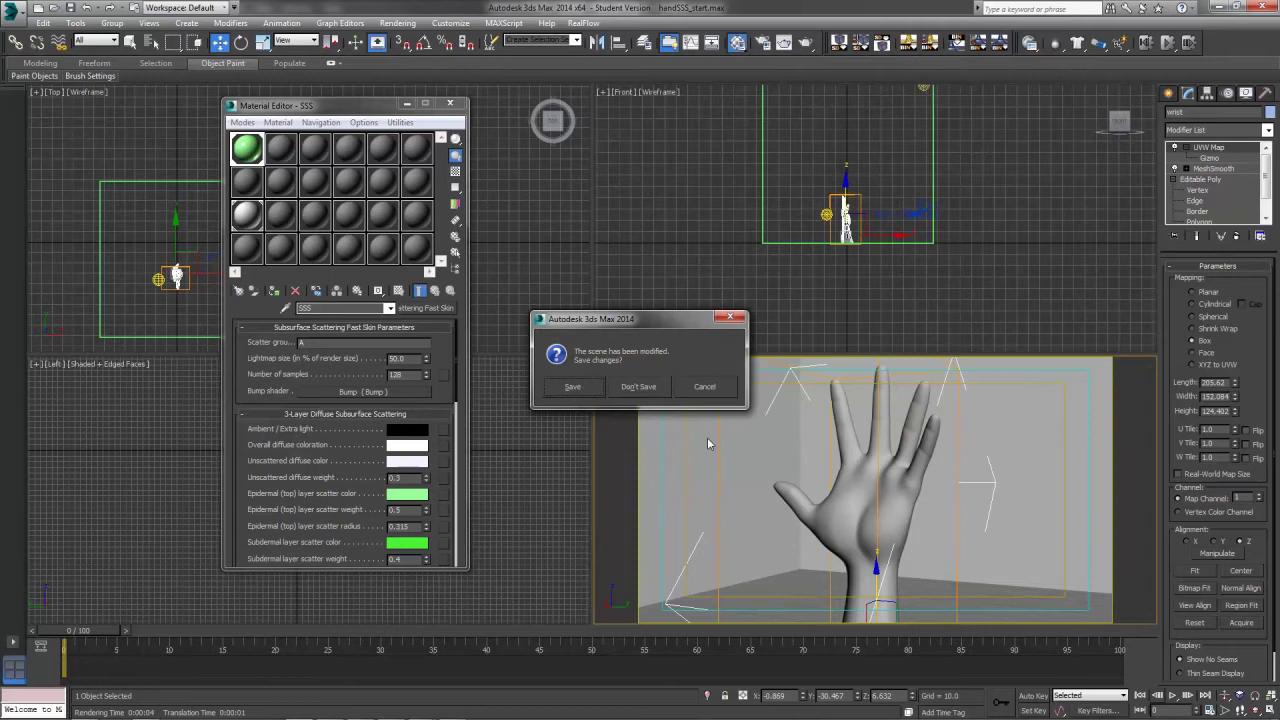
pyautogui.click(646, 391)
pyautogui.click(620, 404)
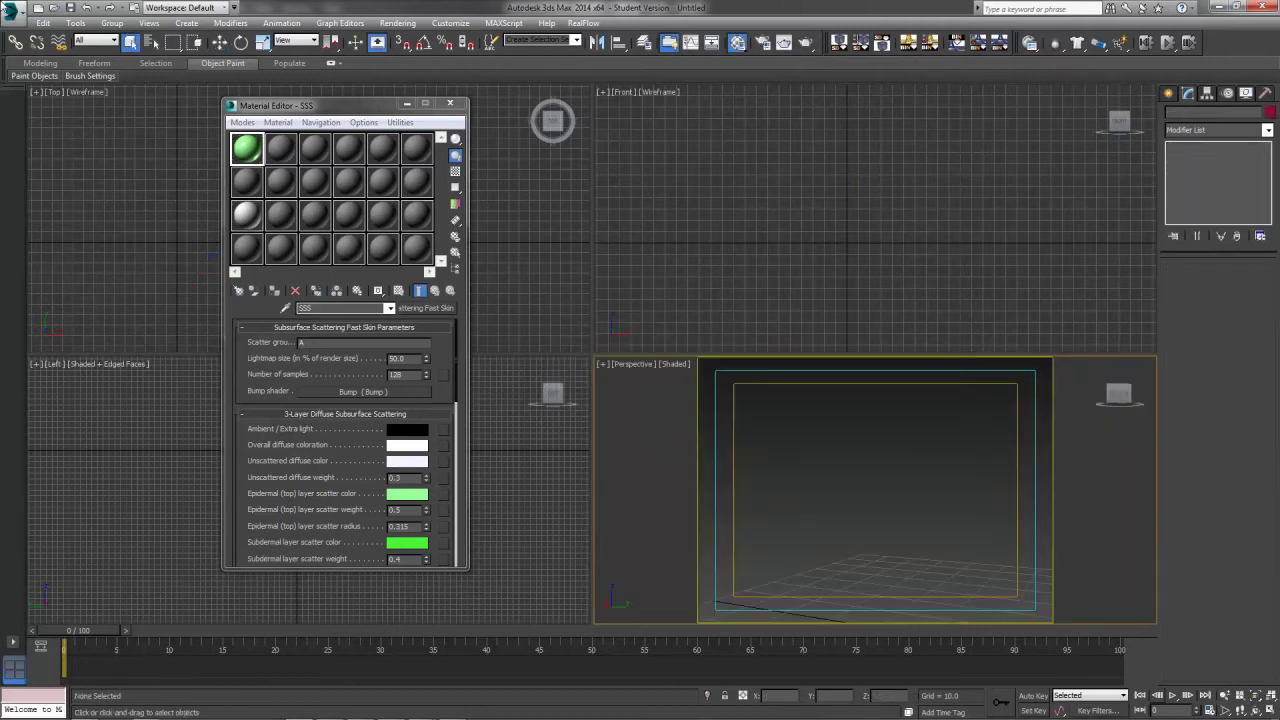
pyautogui.click(14, 13)
pyautogui.click(43, 78)
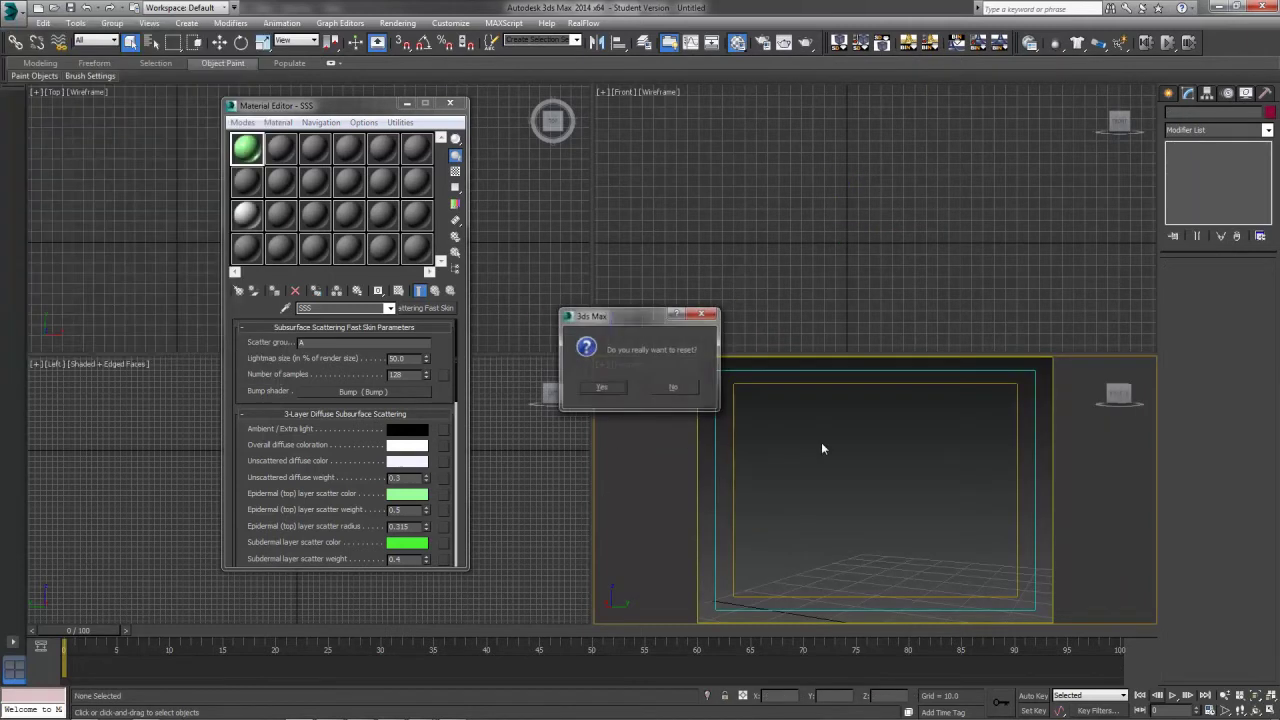
pyautogui.click(597, 391)
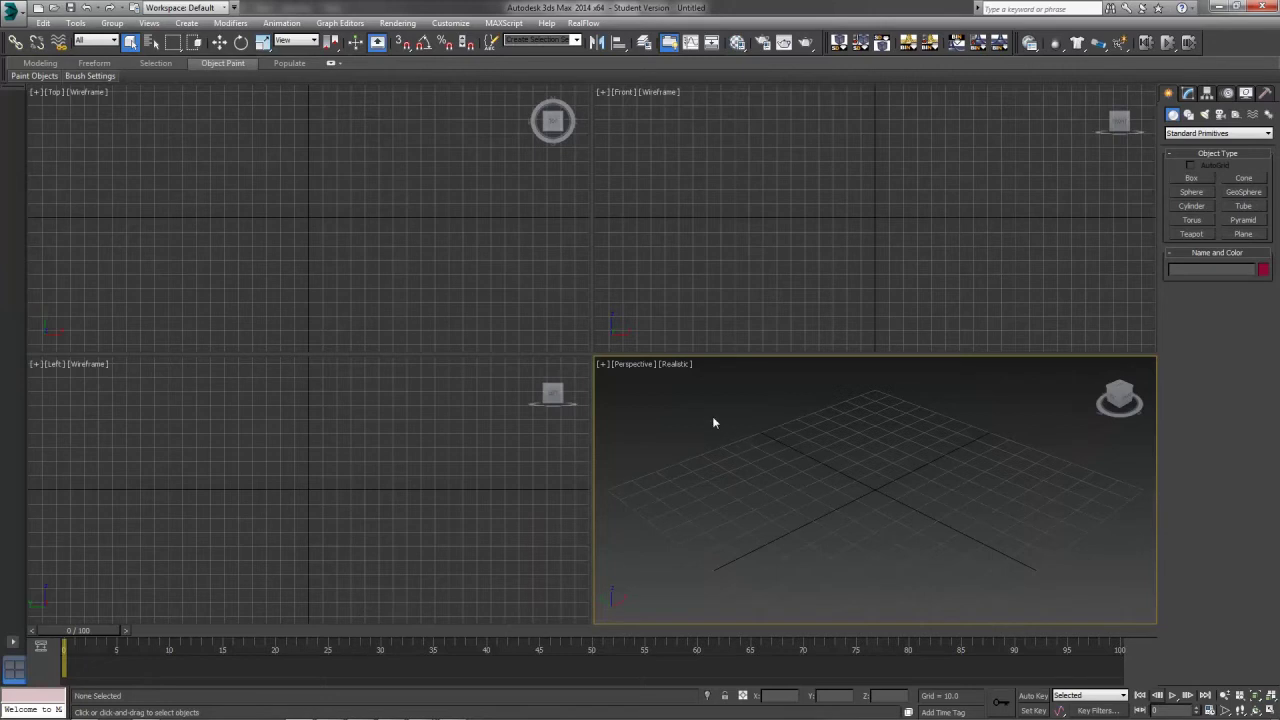
# - Create an extended-primitive chamfer cylinder at the grid's center, about 25.4 in radius and 60.7 high, with a fillet of about 3.95
pyautogui.click(1199, 206)
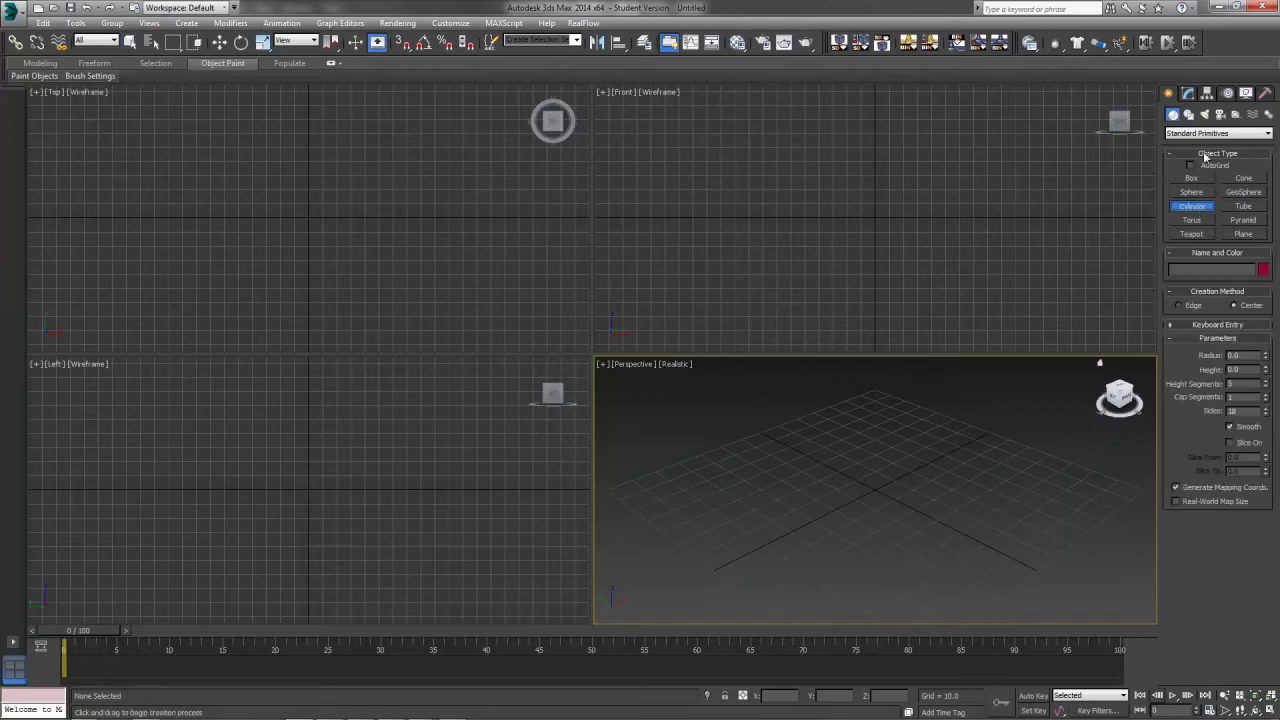
pyautogui.click(1202, 136)
pyautogui.click(1204, 157)
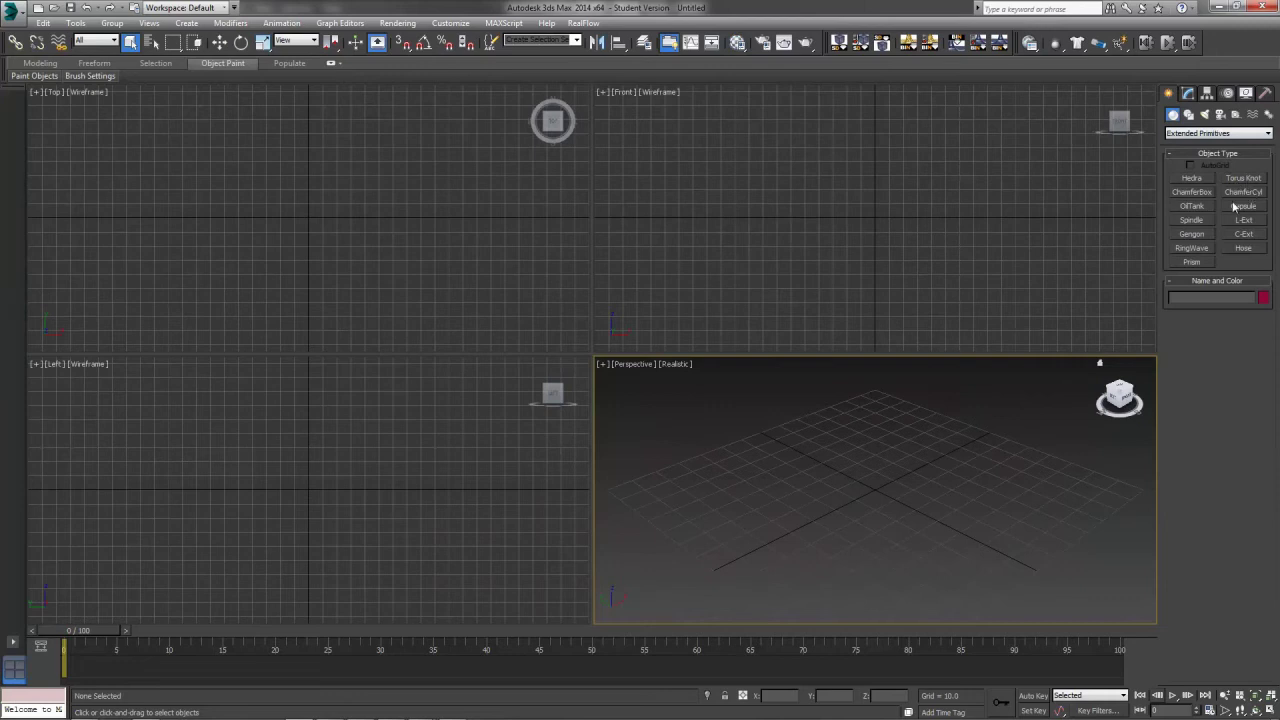
pyautogui.click(1243, 191)
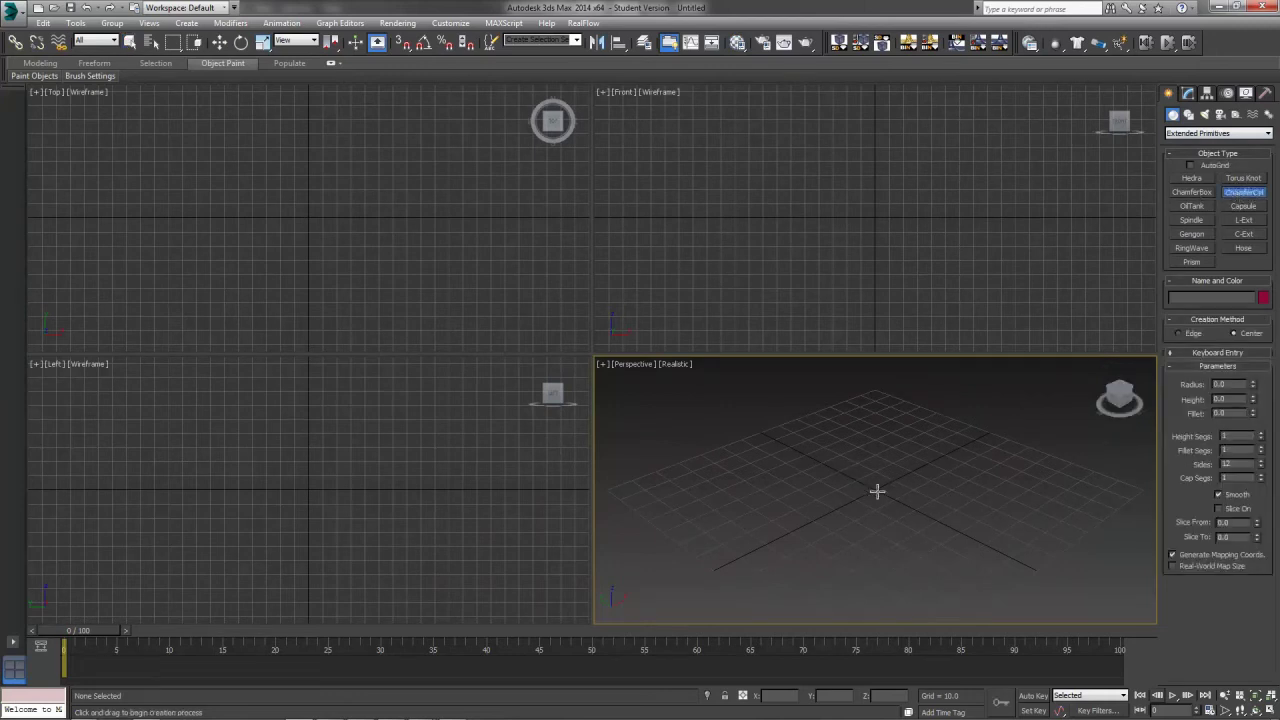
pyautogui.moveTo(877, 491); pyautogui.dragTo(932, 523)
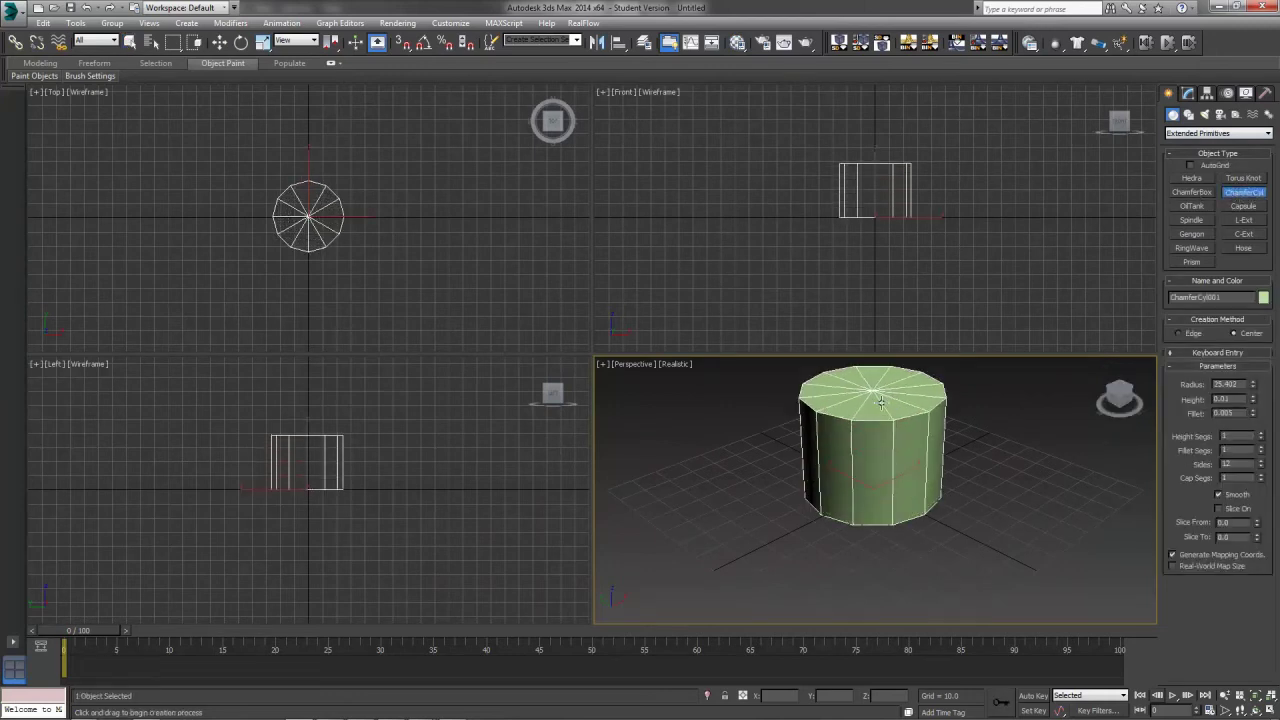
pyautogui.click(877, 342)
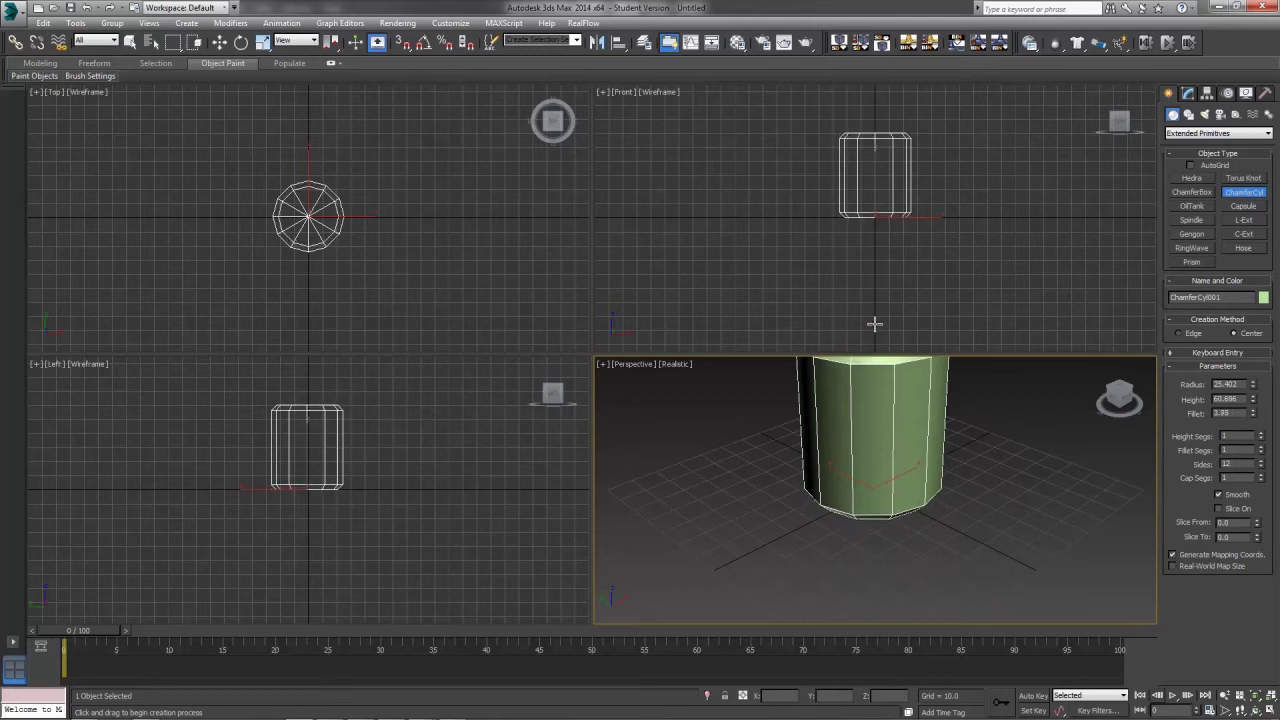
# - Set the chamfer cylinder's radius to 25 and its height to 75
pyautogui.moveTo(931, 485); pyautogui.dragTo(932, 551, button='middle')
pyautogui.keyDown('alt'); pyautogui.moveTo(932, 551); pyautogui.dragTo(922, 513, button='middle'); pyautogui.keyUp('alt')
pyautogui.moveTo(1008, 514); pyautogui.dragTo(1004, 533, button='middle')
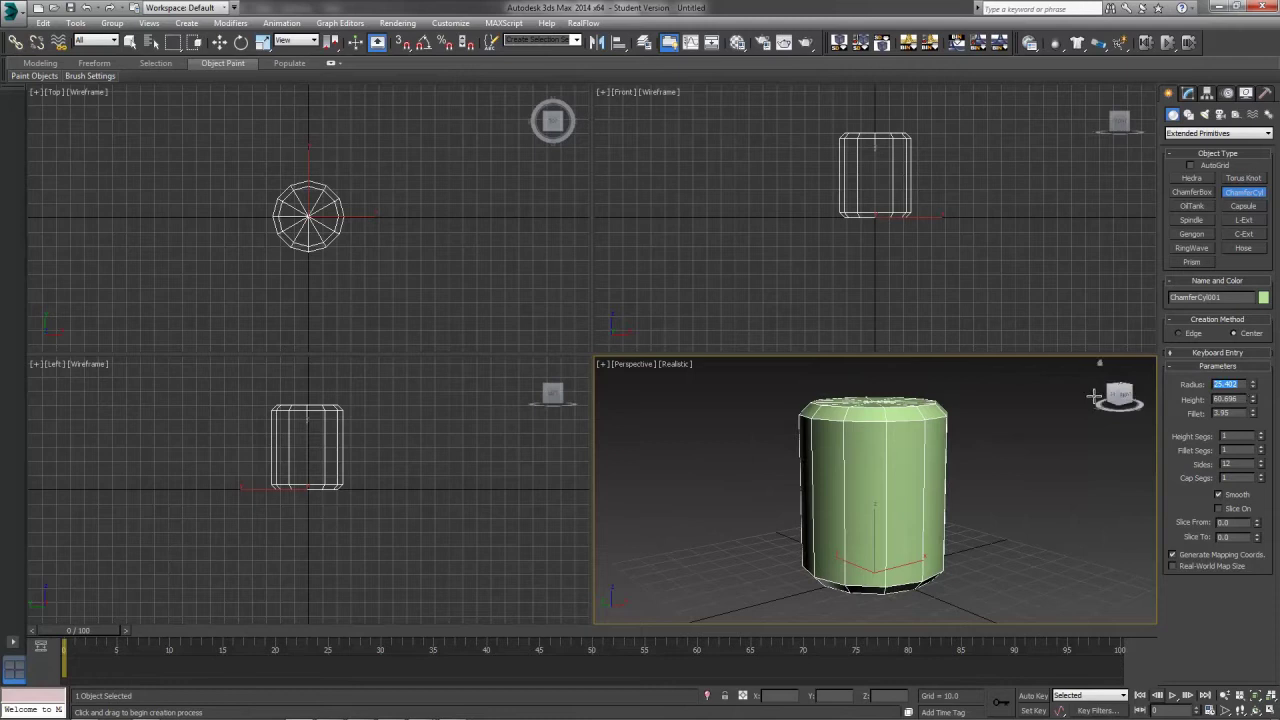
pyautogui.click(1187, 92)
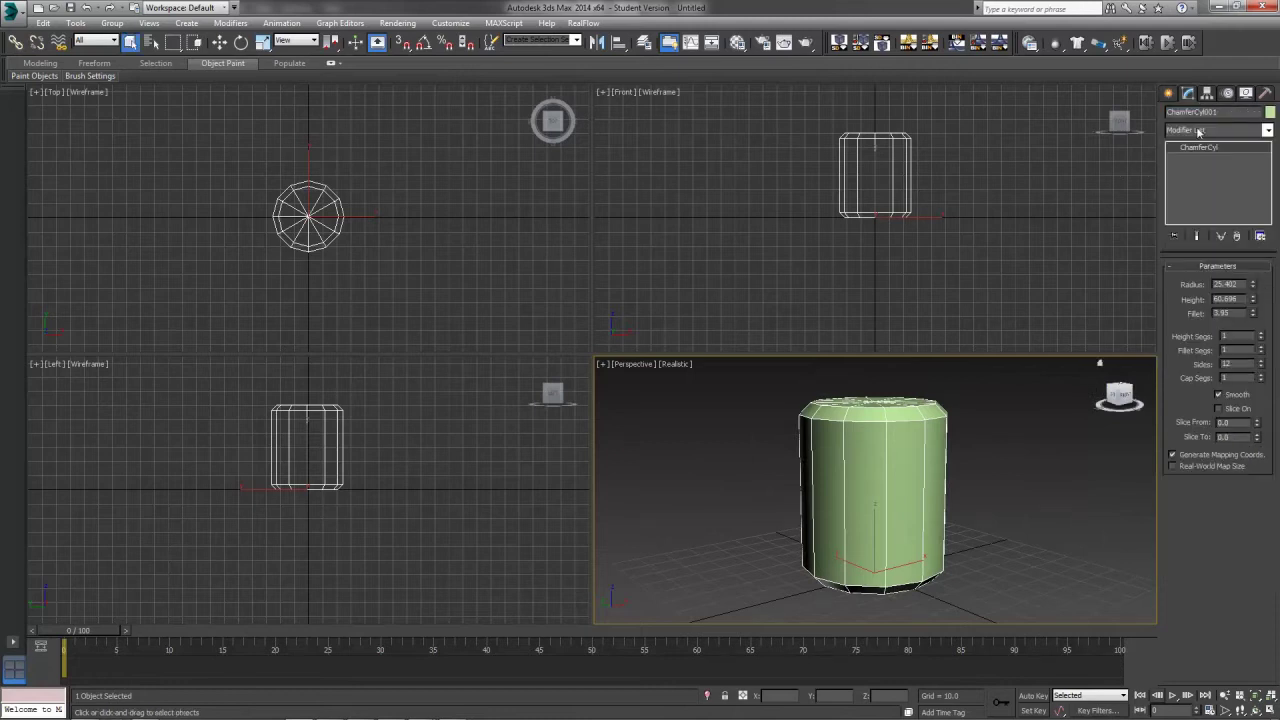
pyautogui.doubleClick(1239, 284)
pyautogui.write('25')
pyautogui.press('Tab')
pyautogui.write('60')
pyautogui.press('Tab')
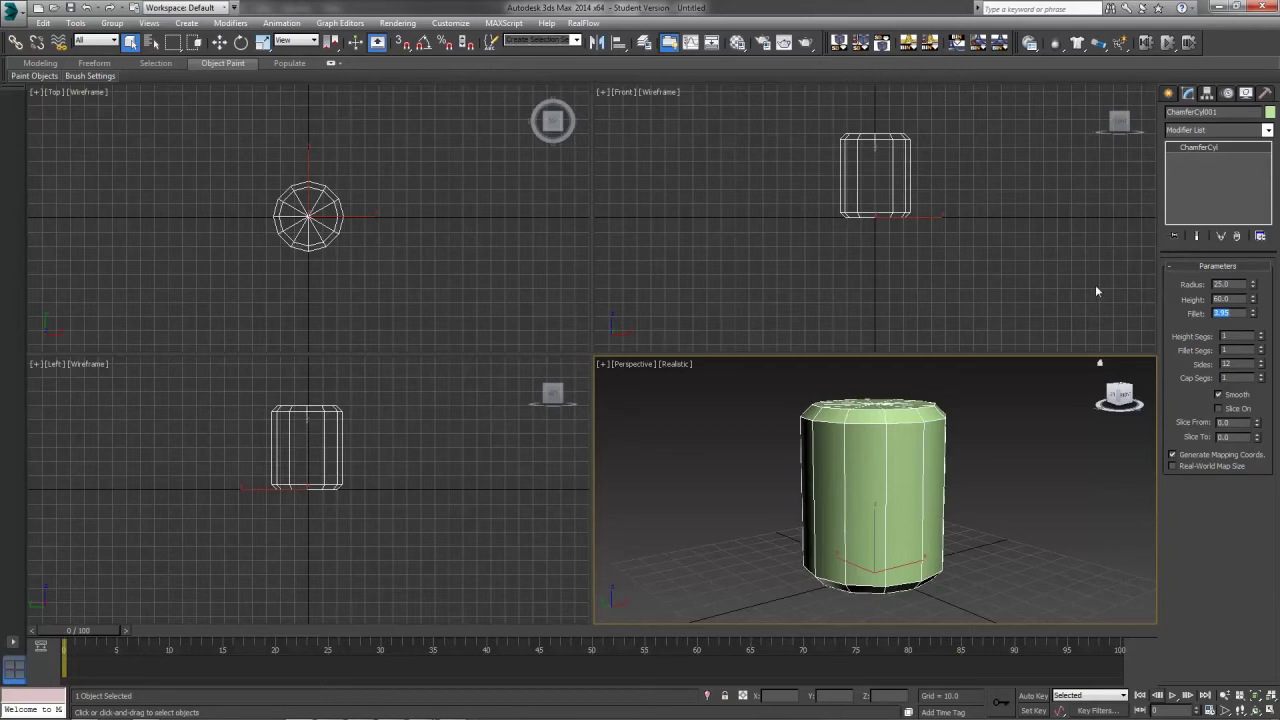
pyautogui.doubleClick(1238, 299)
pyautogui.write('75')
pyautogui.press('Return')
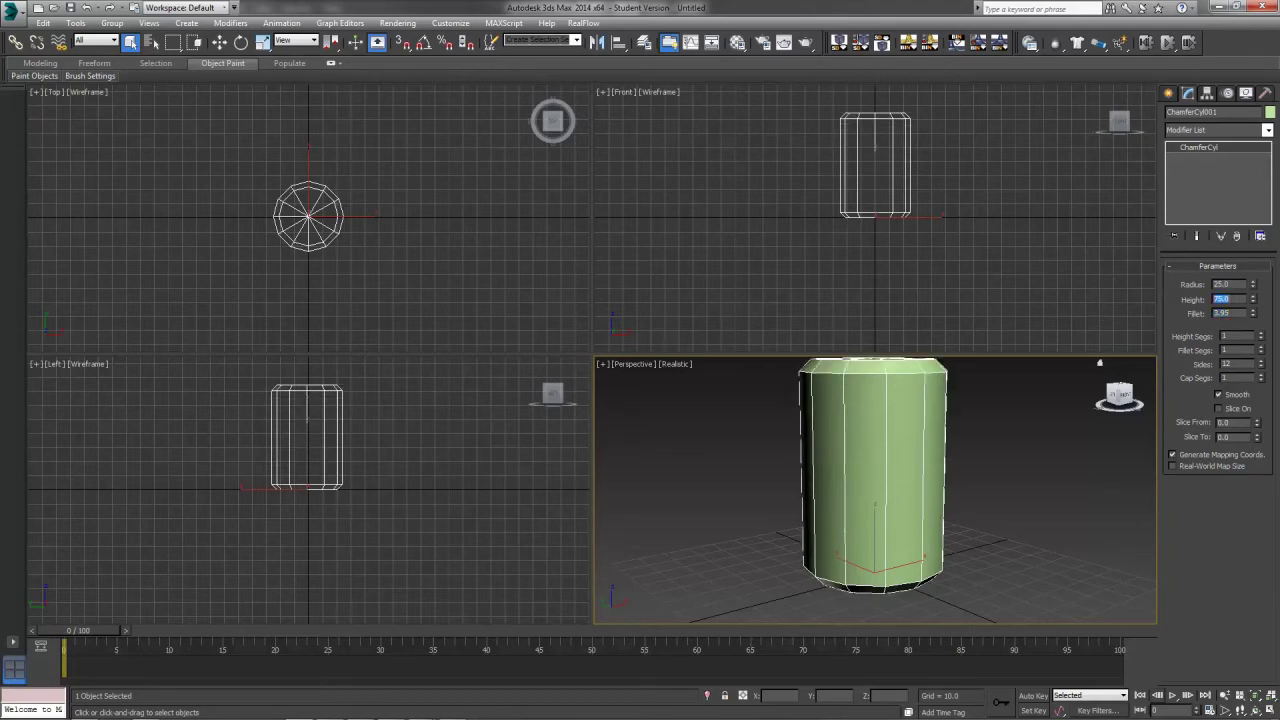
# - Set the chamfer cylinder's fillet to 2.5 and its number of sides to 32
pyautogui.press('Tab')
pyautogui.moveTo(951, 389); pyautogui.dragTo(948, 400, button='middle')
pyautogui.moveTo(1232, 313); pyautogui.dragTo(1170, 313)
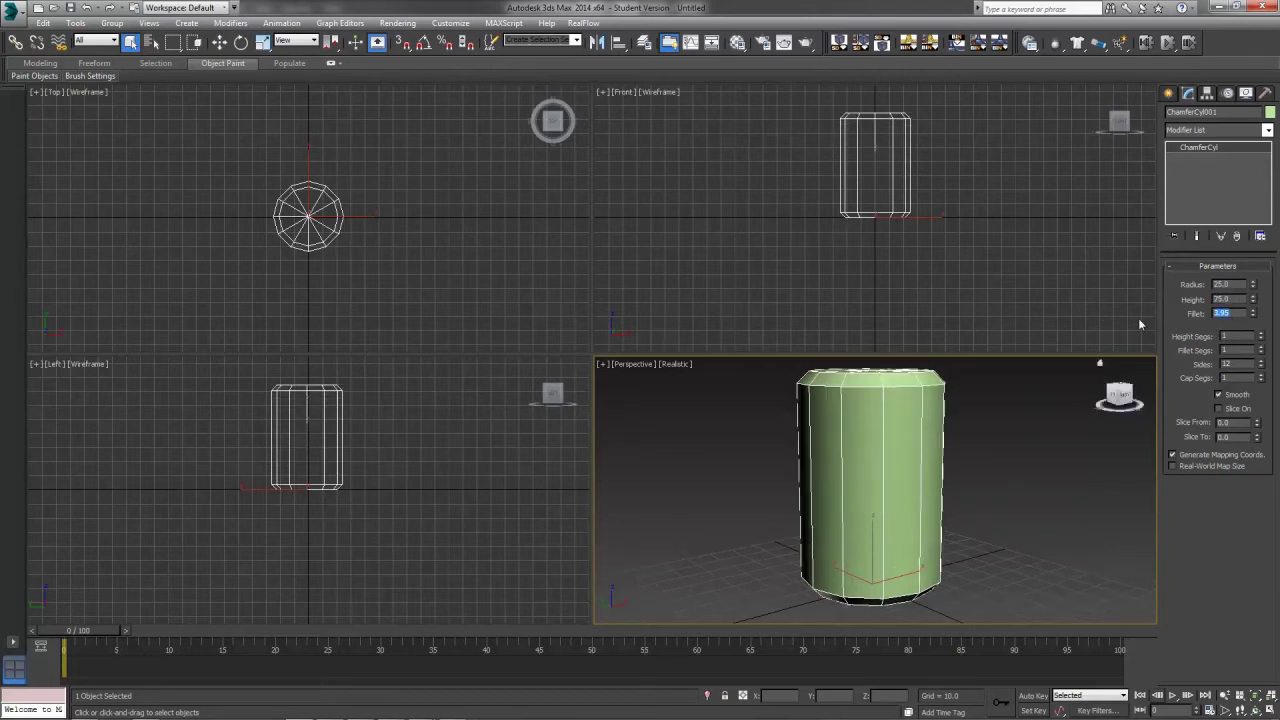
pyautogui.write('2.5')
pyautogui.press('Return')
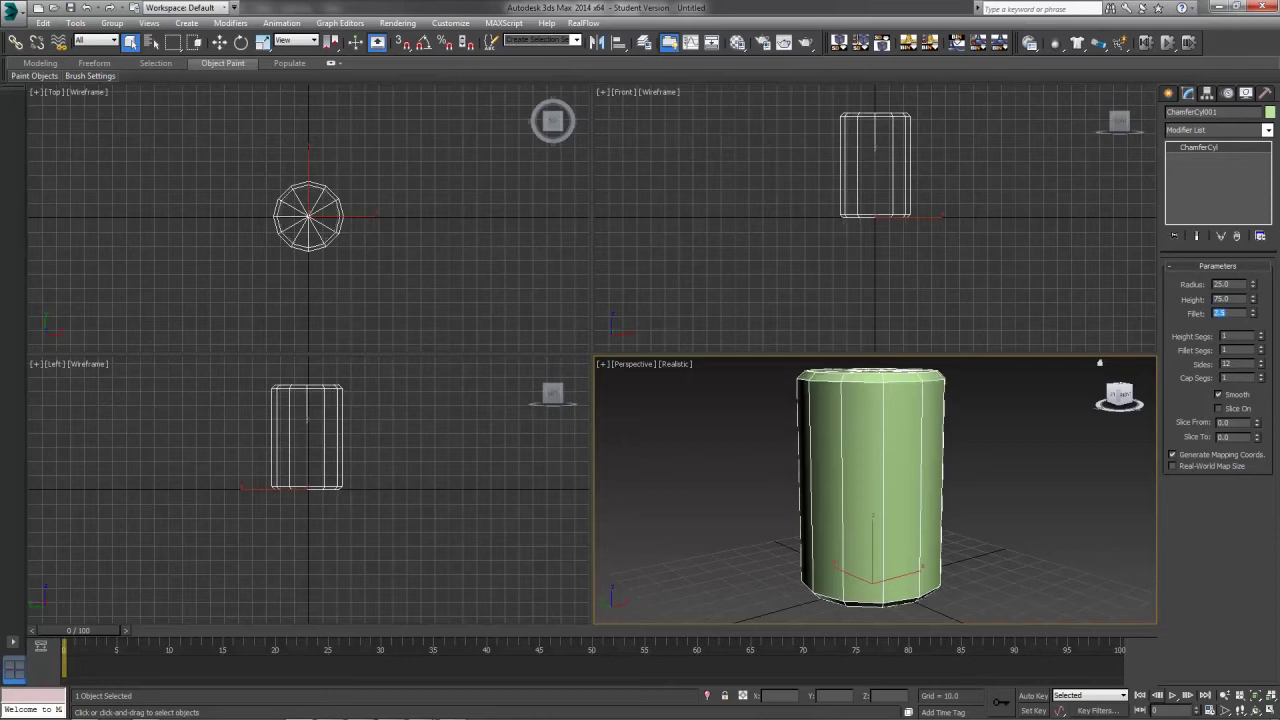
pyautogui.write('32')
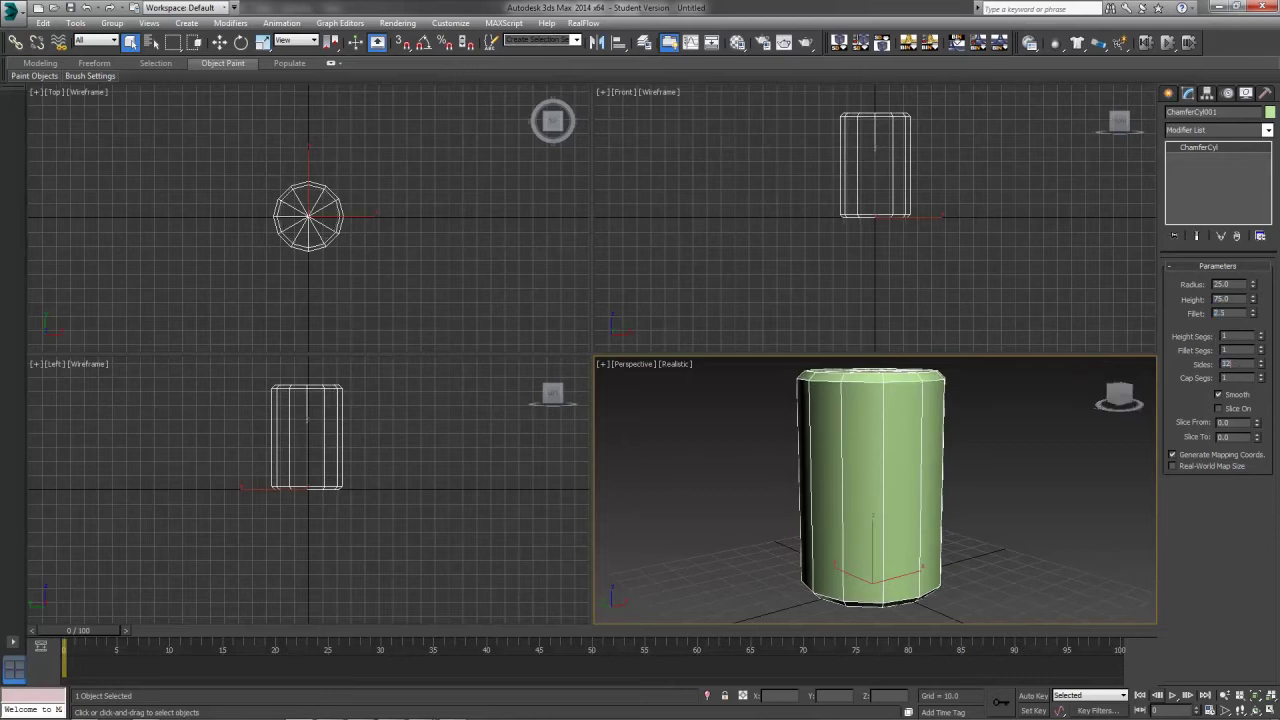
pyautogui.press('Return')
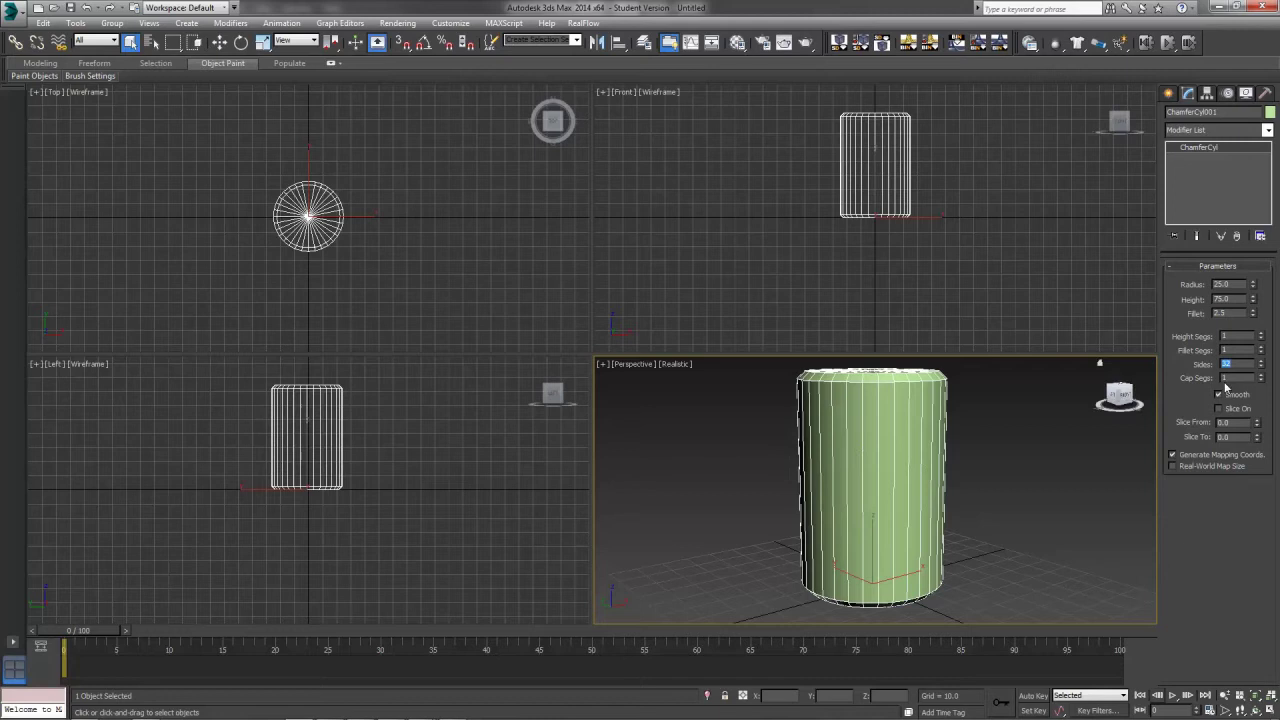
# - Set the chamfer cylinder's fillet segments to 5 and raise its height segments to 6
pyautogui.doubleClick(1233, 349)
pyautogui.write('5')
pyautogui.press('Return')
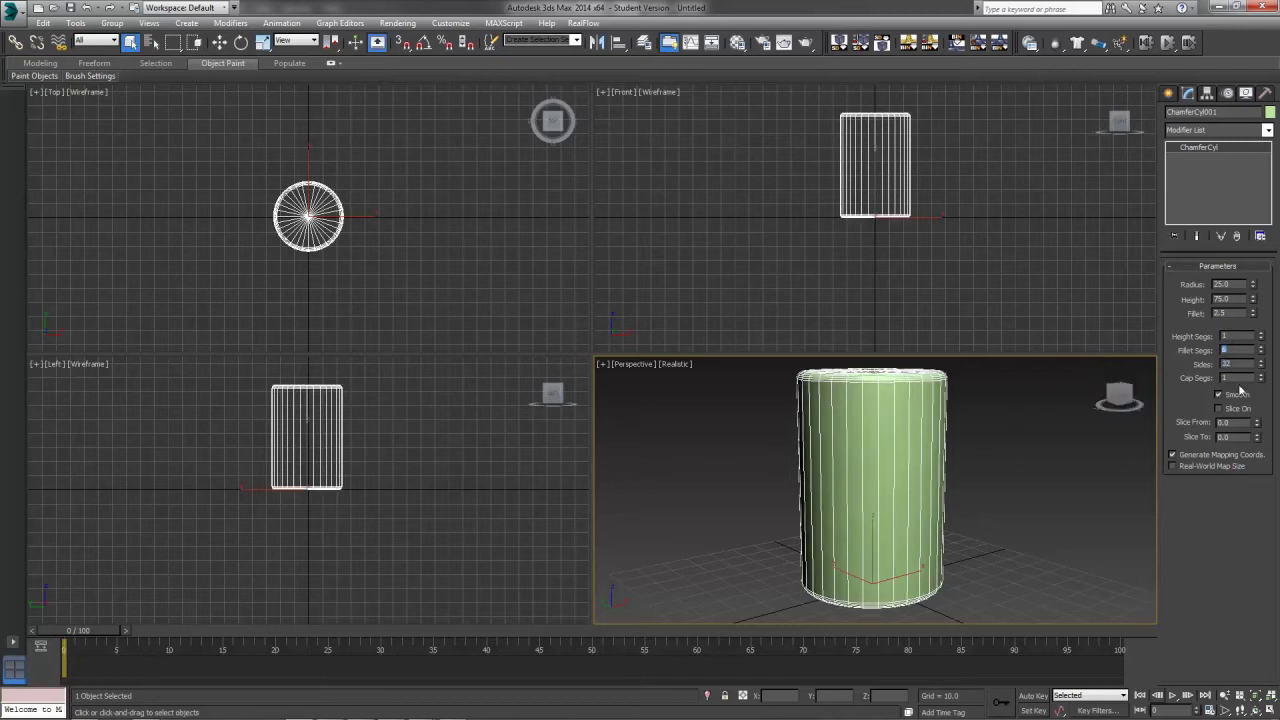
pyautogui.moveTo(1259, 339); pyautogui.dragTo(1262, 332)
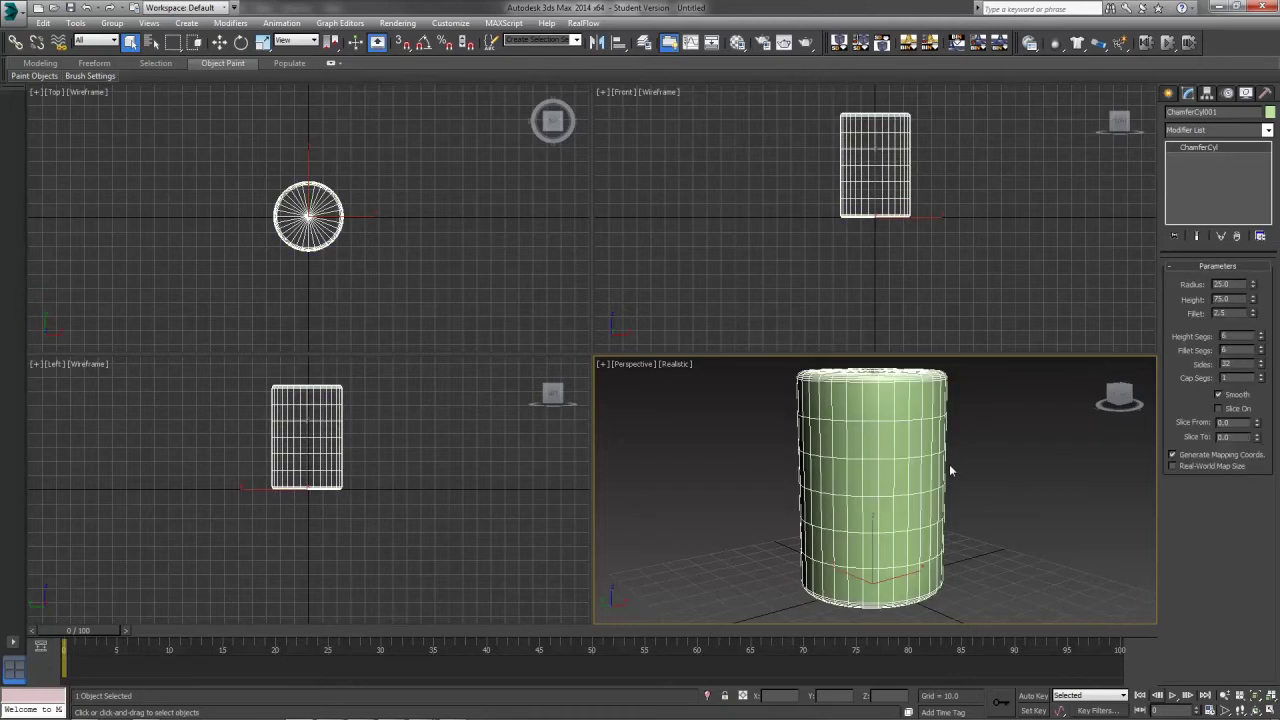
pyautogui.moveTo(895, 495); pyautogui.dragTo(897, 500, button='middle')
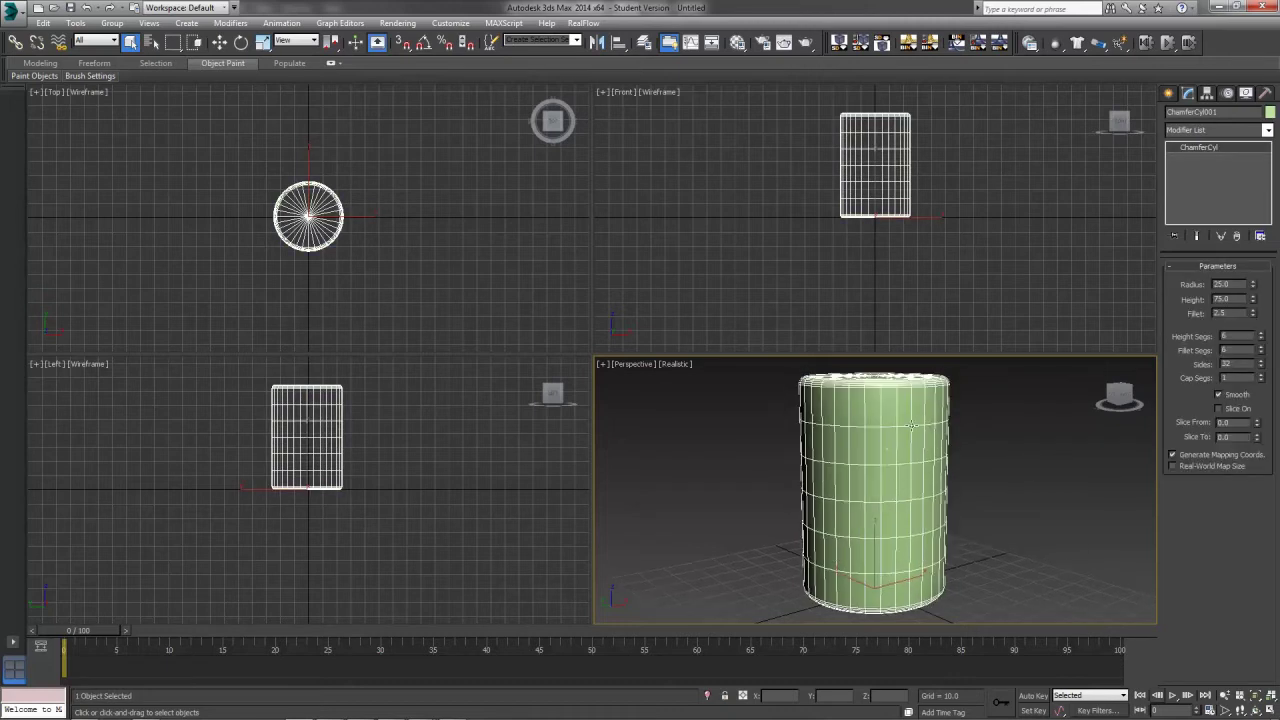
# - Add a Taper modifier to the cylinder with an amount of 0.02 and an inward curve of about -0.68
pyautogui.click(1212, 131)
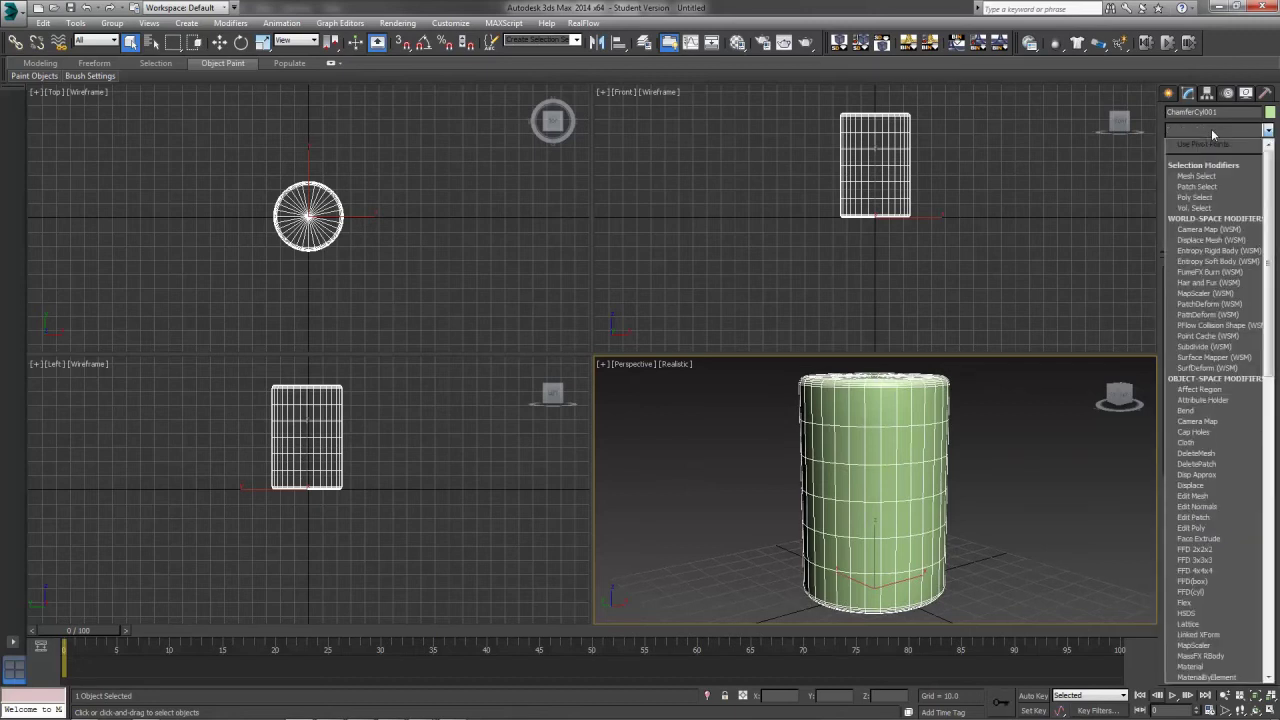
pyautogui.press('t')
pyautogui.press('Return')
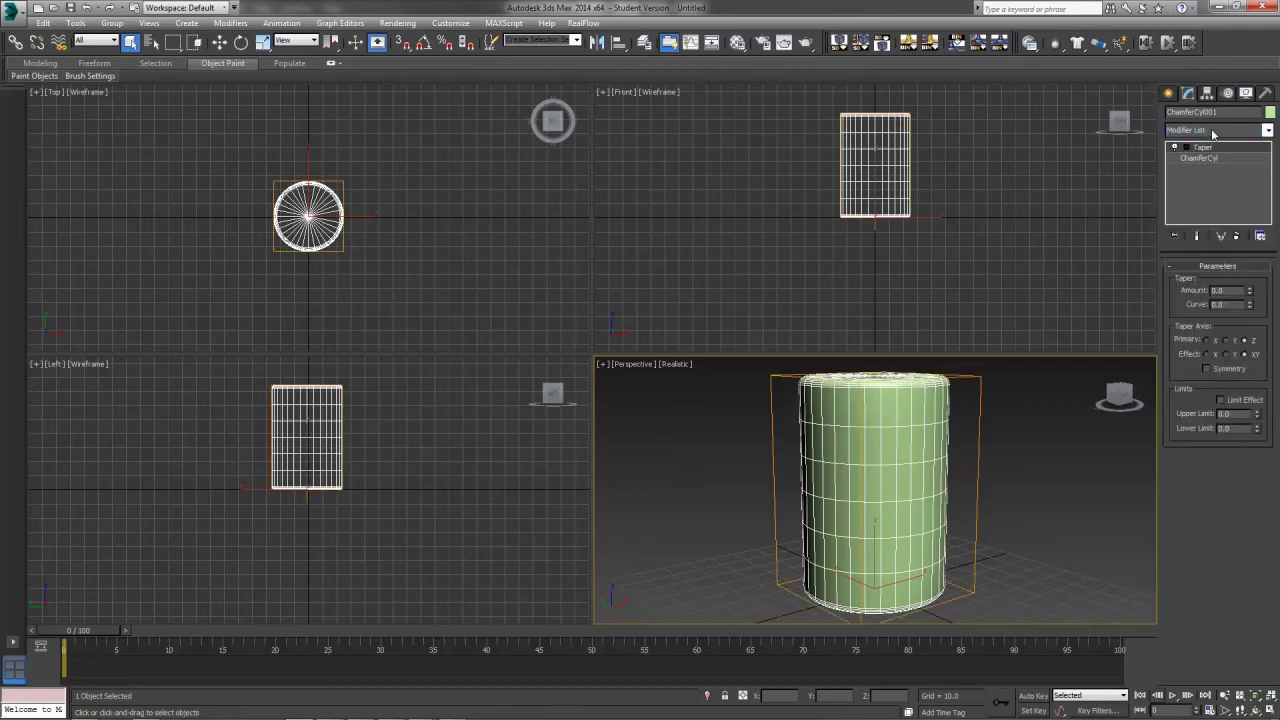
pyautogui.moveTo(1248, 292)
pyautogui.mouseDown()
pyautogui.moveTo(1246, 271)
pyautogui.moveTo(1248, 306)
pyautogui.moveTo(1240, 290)
pyautogui.mouseUp()
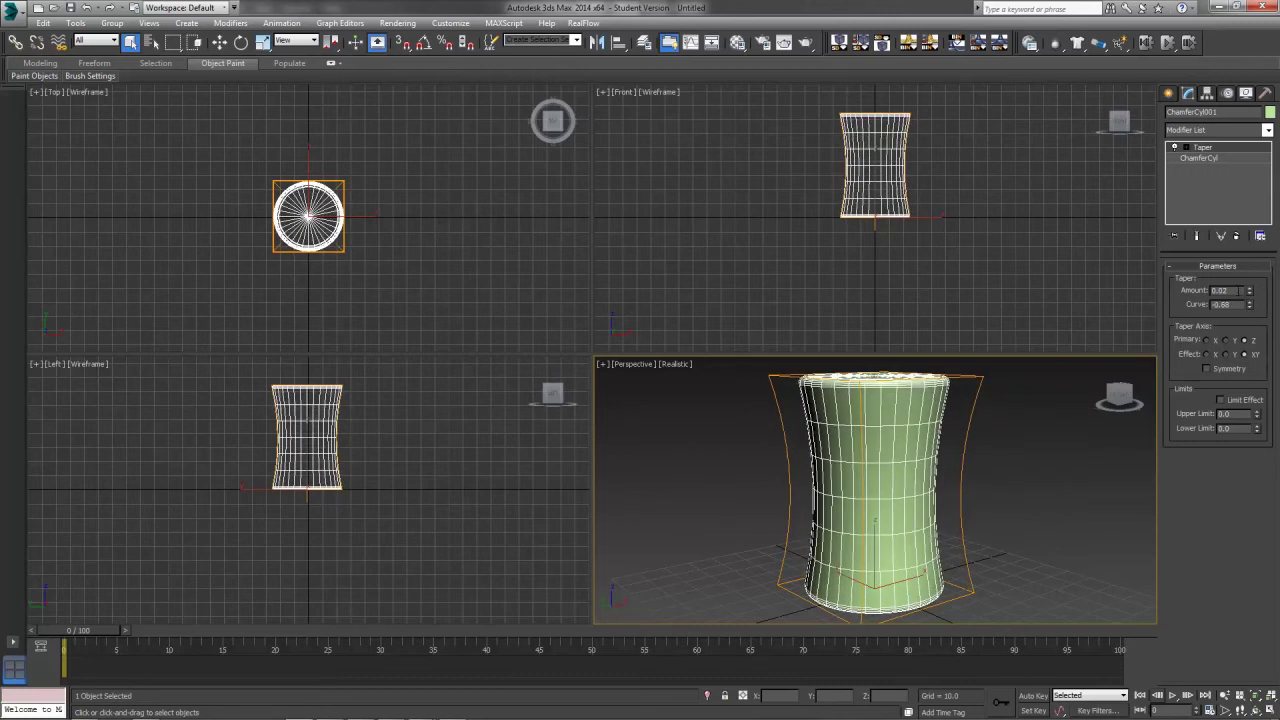
pyautogui.click(1176, 147)
pyautogui.click(1210, 168)
pyautogui.press('w')
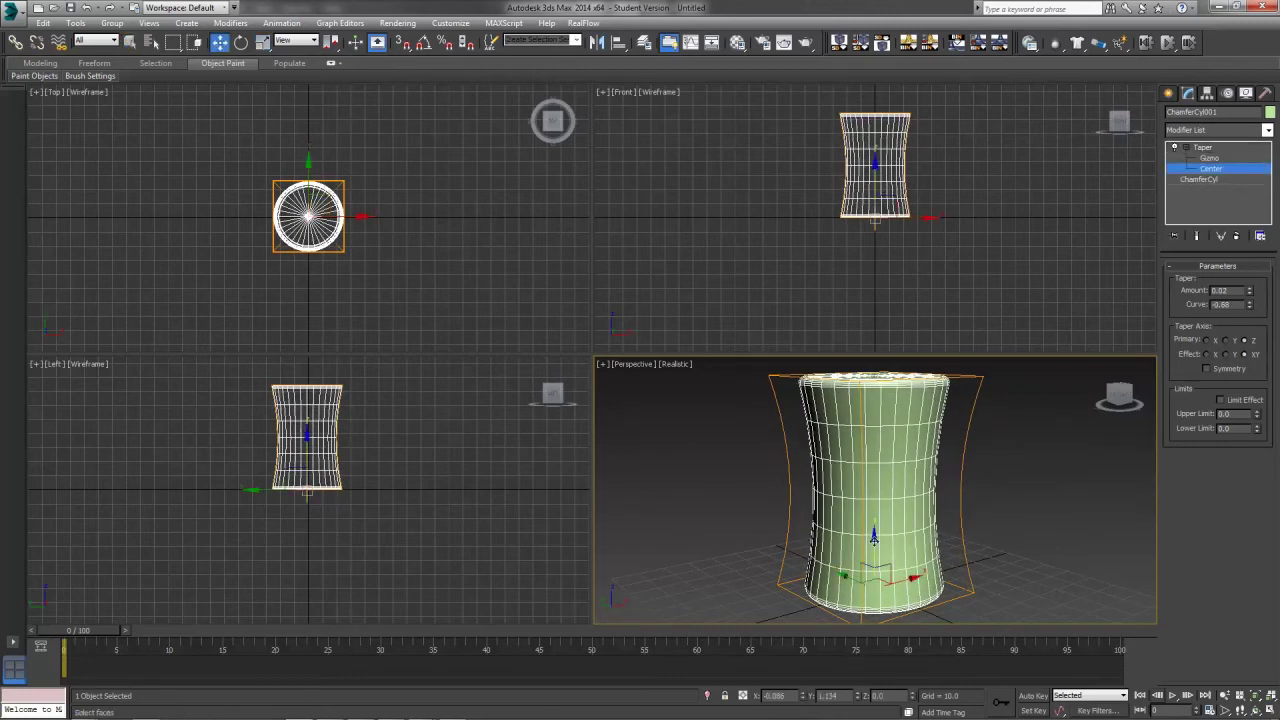
pyautogui.moveTo(872, 545); pyautogui.dragTo(874, 575)
pyautogui.rightClick(874, 575)
pyautogui.click(1210, 158)
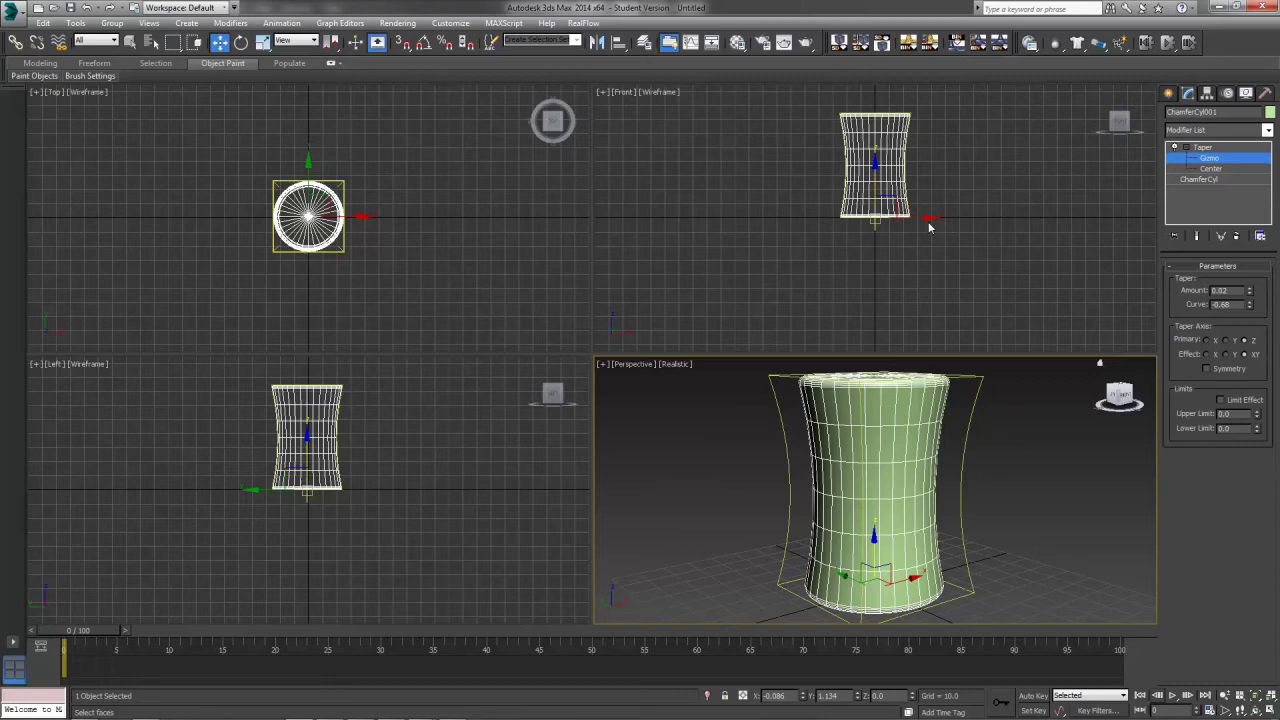
# - Limit the Taper's effect to an upper limit of about 76.4 and a lower limit of about 27.4
pyautogui.click(1240, 402)
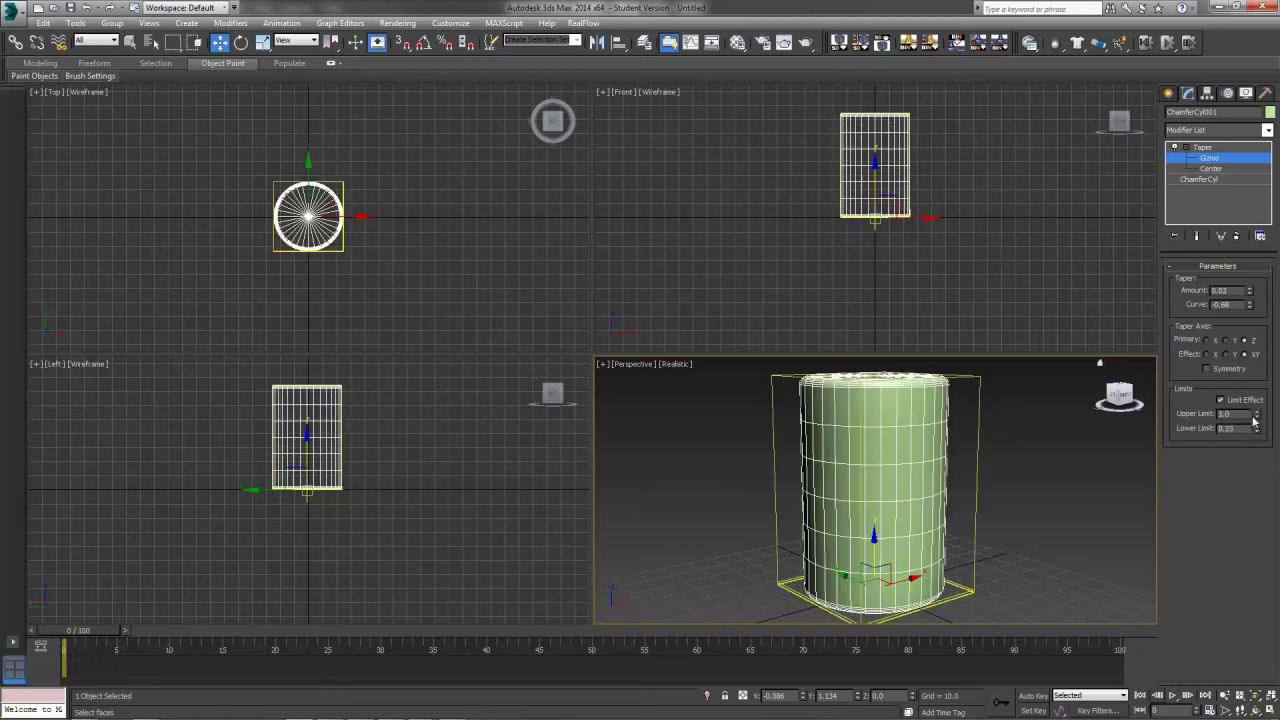
pyautogui.moveTo(1257, 430); pyautogui.dragTo(827, 103)
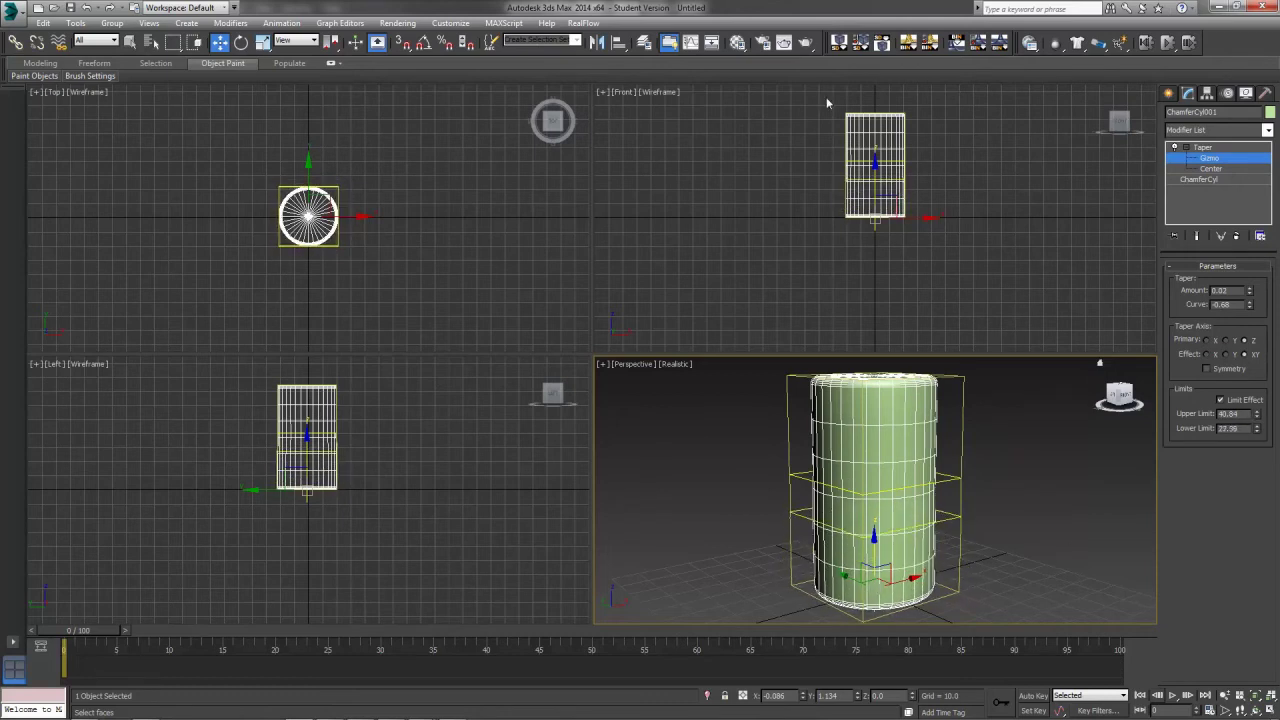
pyautogui.moveTo(1256, 412); pyautogui.dragTo(1192, 353)
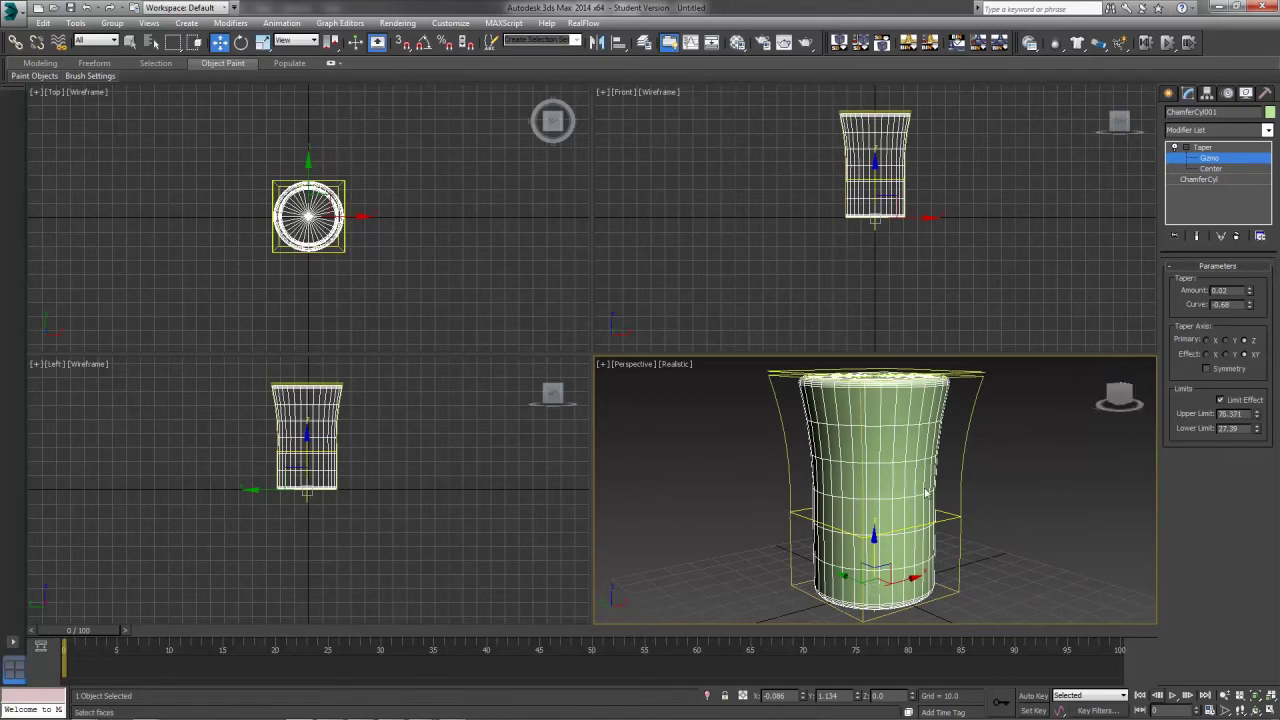
# - Raise the base chamfer cylinder's cap segments to 4, keeping the Taper modifier on top of it
pyautogui.click(1208, 148)
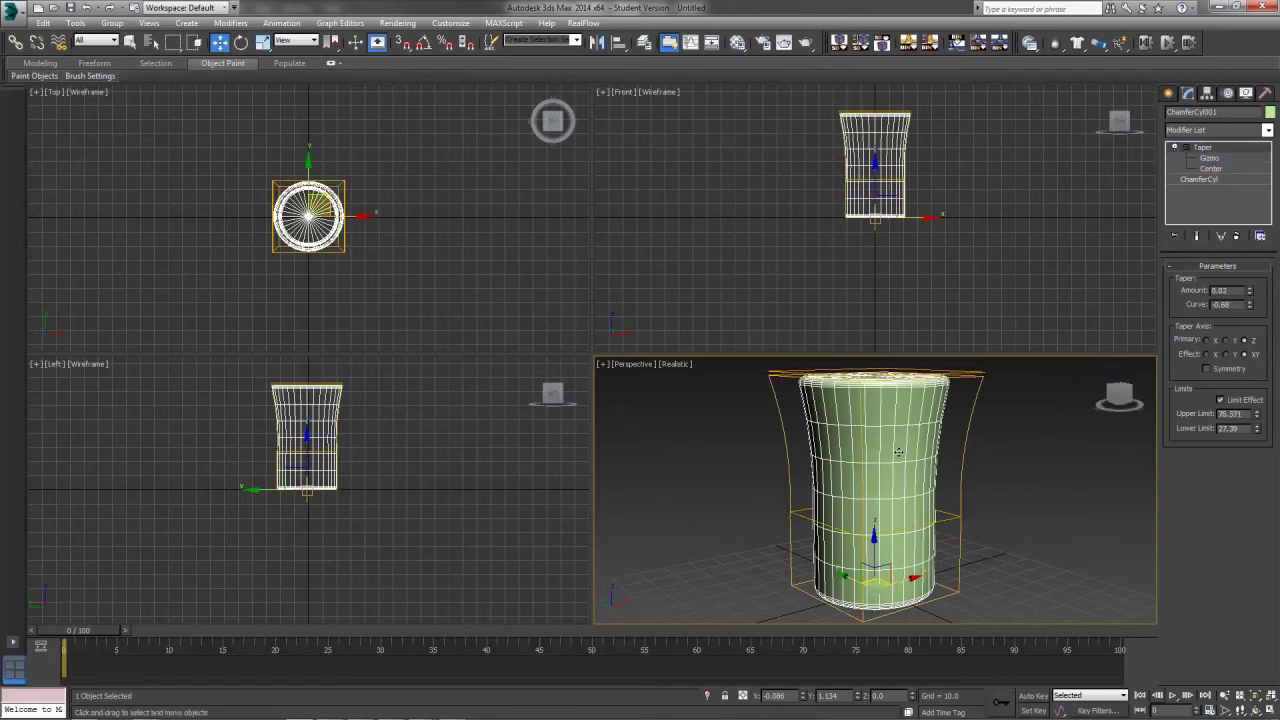
pyautogui.keyDown('alt'); pyautogui.moveTo(898, 456); pyautogui.dragTo(883, 483, button='middle'); pyautogui.keyUp('alt')
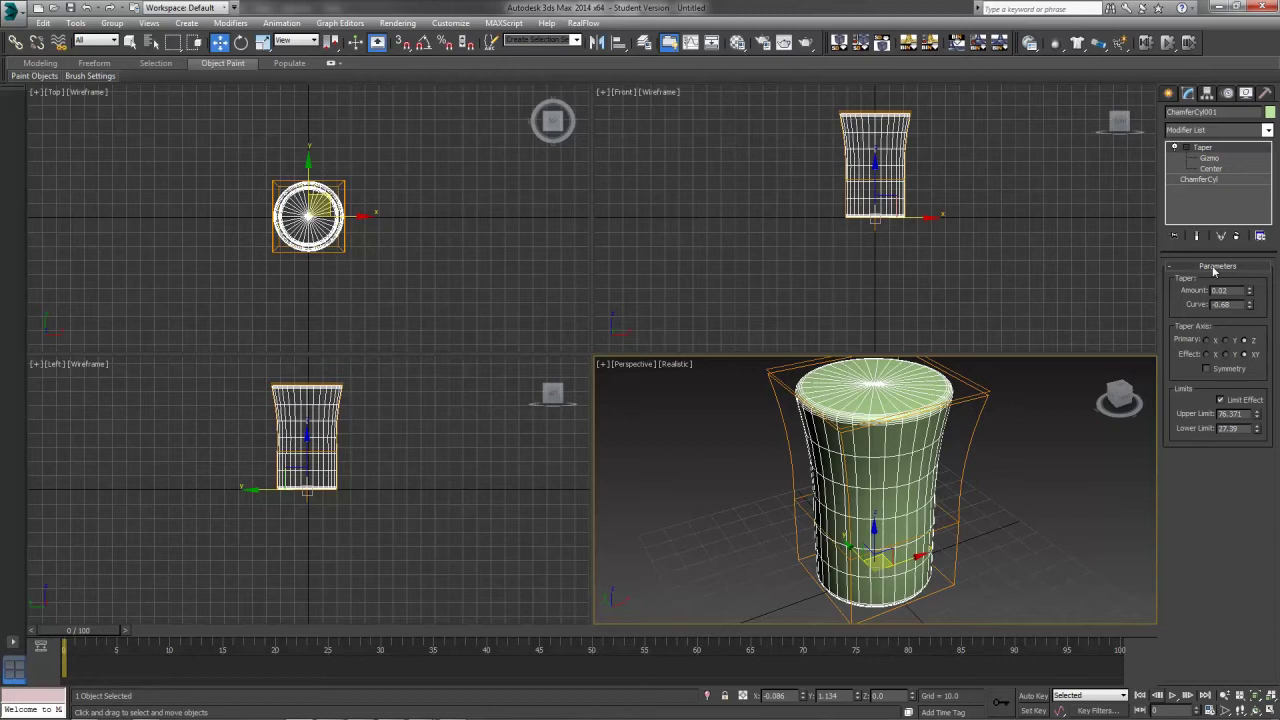
pyautogui.click(1224, 181)
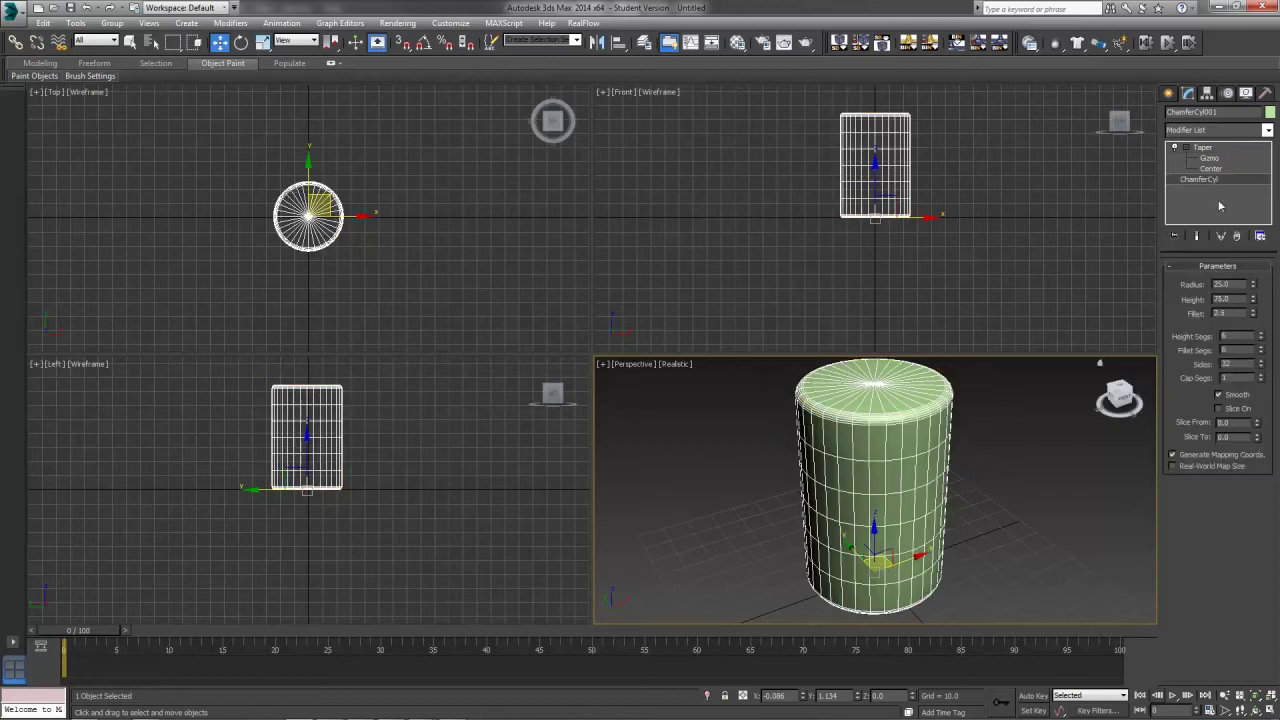
pyautogui.click(1261, 378)
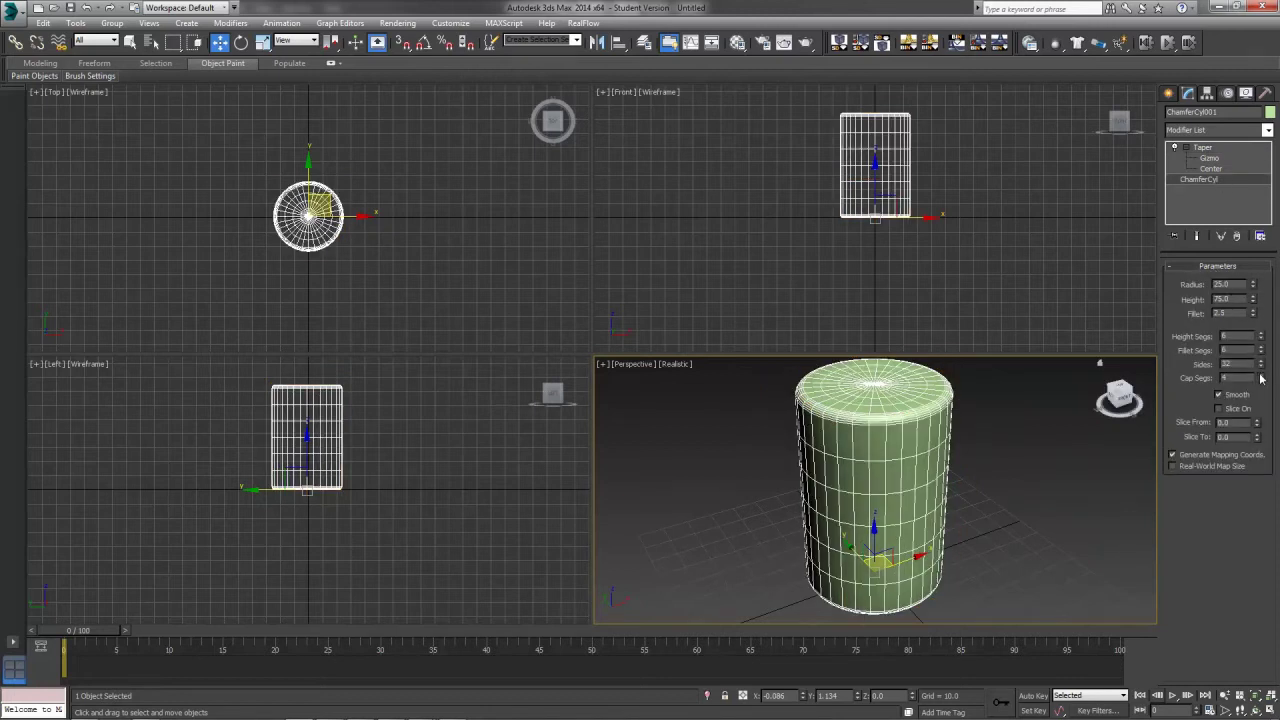
pyautogui.click(1195, 148)
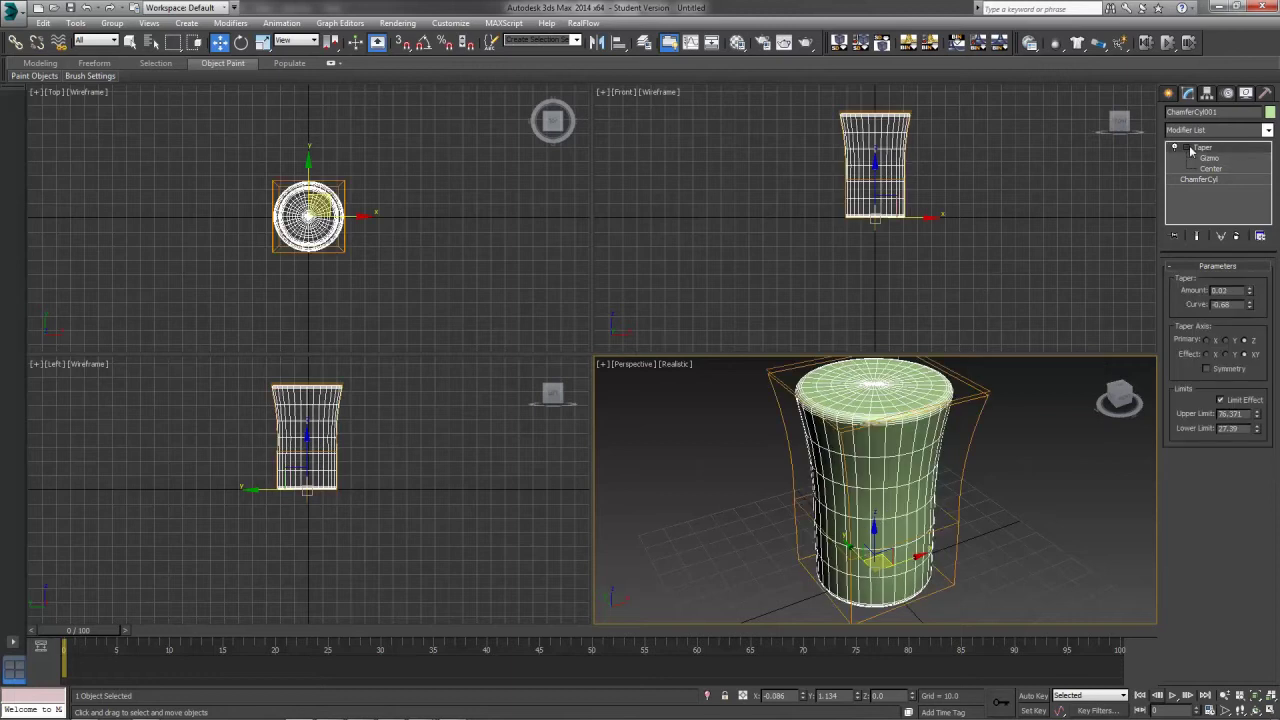
# - Convert the tapered chamfer cylinder to an Editable Poly
pyautogui.click(1175, 147)
pyautogui.rightClick(886, 450)
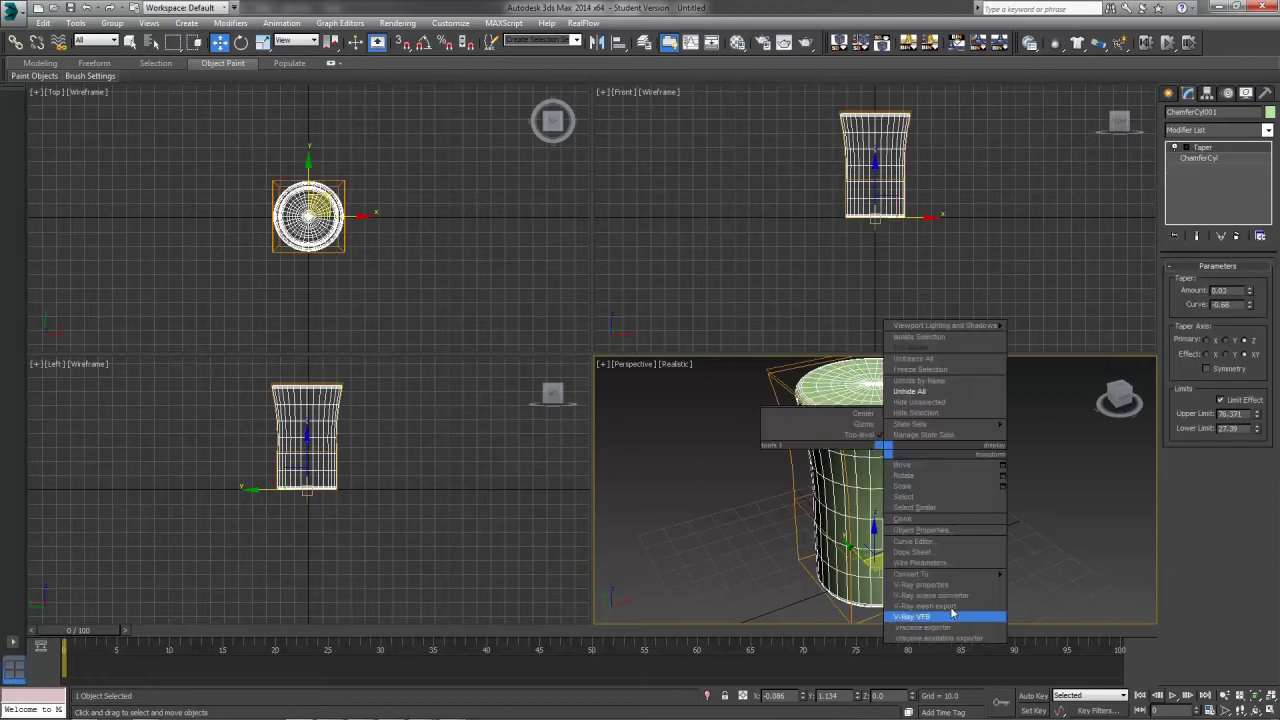
pyautogui.moveTo(965, 575)
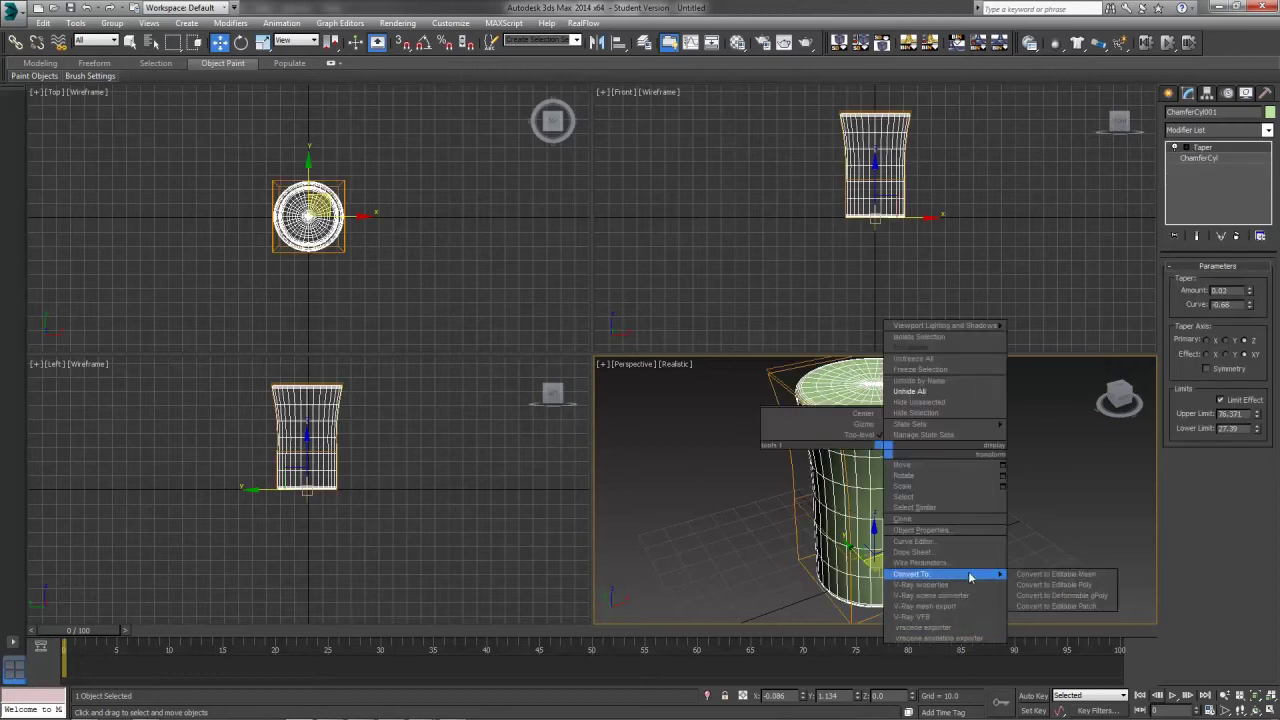
pyautogui.click(1061, 586)
# - Select the centre vertex of the cylinder's top cap and enable soft selection for it
pyautogui.click(1183, 281)
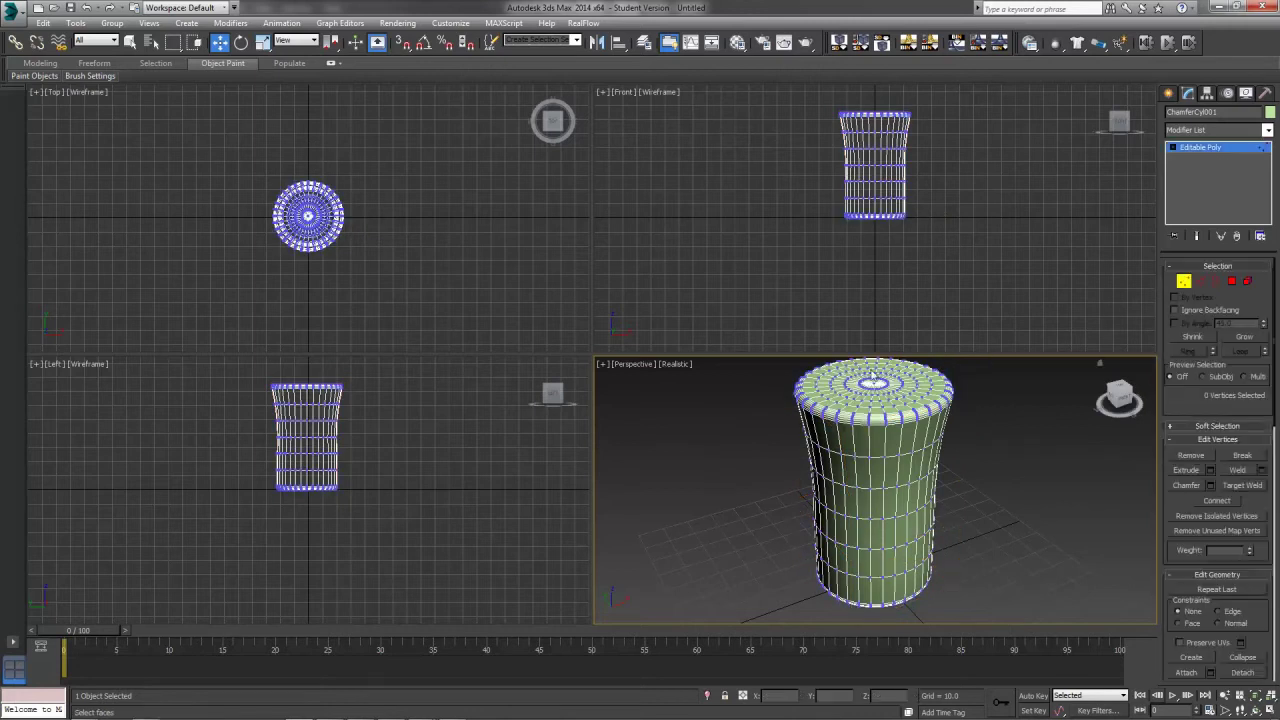
pyautogui.click(875, 383)
pyautogui.click(1215, 426)
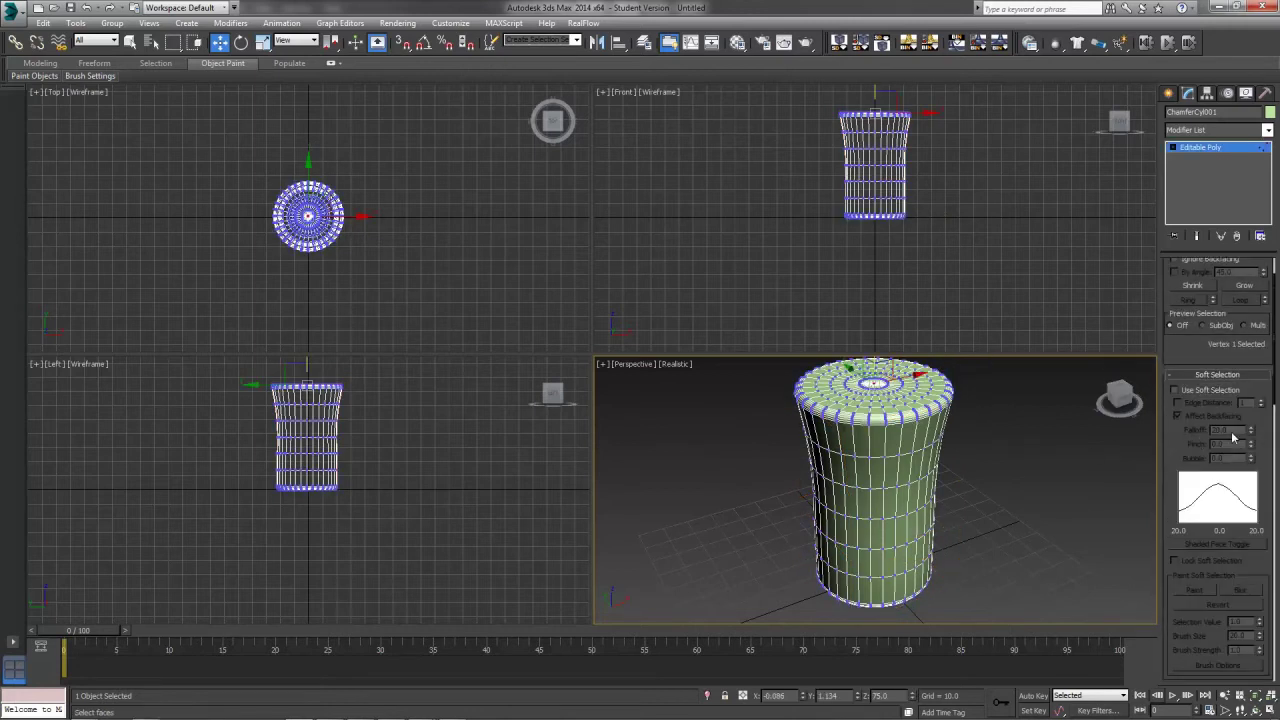
pyautogui.click(1185, 392)
# - Sink the soft-selected top centre vertex to a height of about 68 to form a hollow, and leave vertex editing
pyautogui.keyDown('alt'); pyautogui.moveTo(977, 462); pyautogui.dragTo(951, 518, button='middle'); pyautogui.keyUp('alt')
pyautogui.moveTo(865, 420); pyautogui.dragTo(865, 439)
pyautogui.keyDown('alt'); pyautogui.moveTo(900, 508); pyautogui.dragTo(890, 551, button='middle'); pyautogui.keyUp('alt')
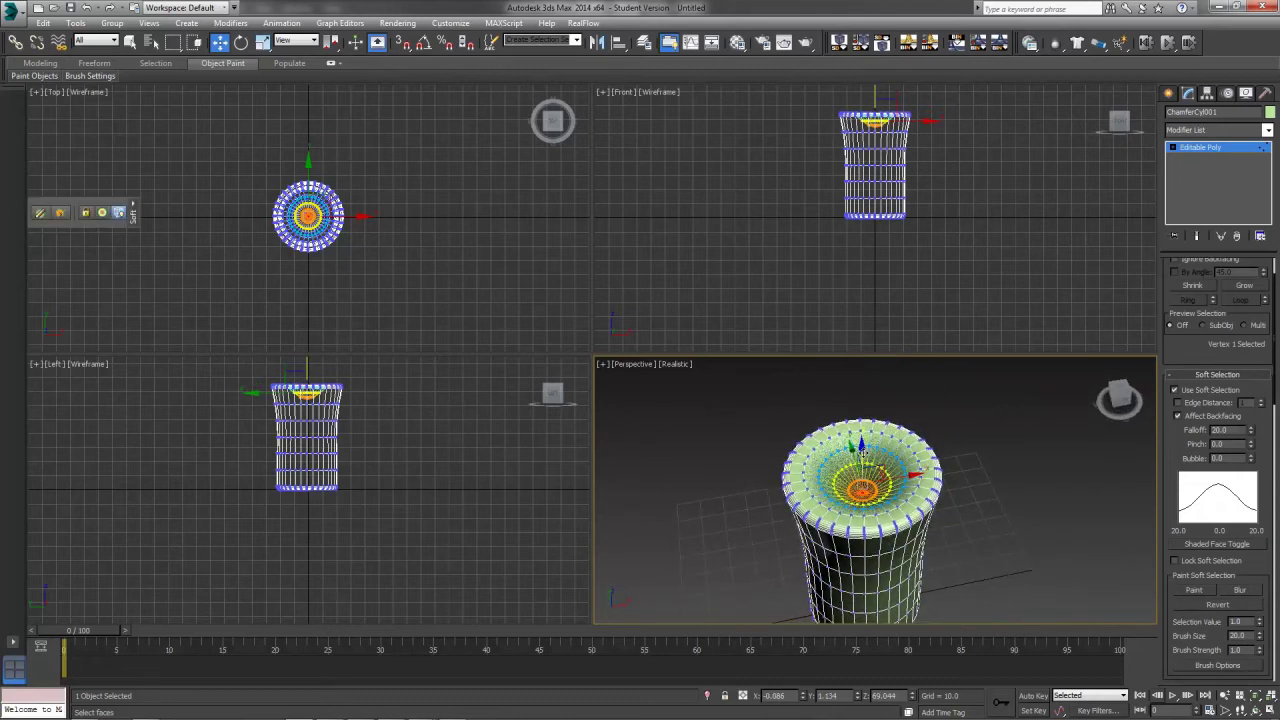
pyautogui.moveTo(862, 452); pyautogui.dragTo(862, 458)
pyautogui.keyDown('alt'); pyautogui.moveTo(880, 508); pyautogui.dragTo(848, 497, button='middle'); pyautogui.keyUp('alt')
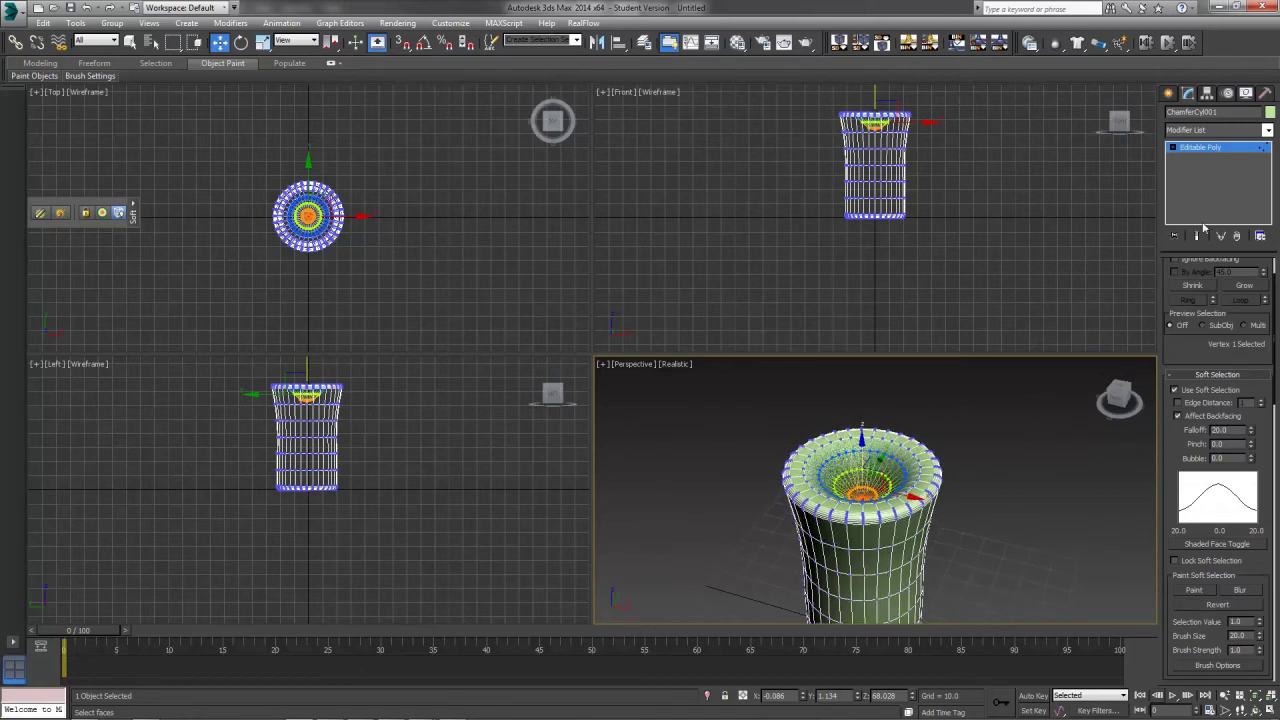
pyautogui.click(1214, 150)
pyautogui.click(977, 575)
pyautogui.moveTo(977, 575)
pyautogui.keyDown('alt'); pyautogui.mouseDown(button='middle')
pyautogui.moveTo(989, 591)
pyautogui.moveTo(1000, 573)
pyautogui.mouseUp(button='middle'); pyautogui.keyUp('alt')
pyautogui.click(889, 497)
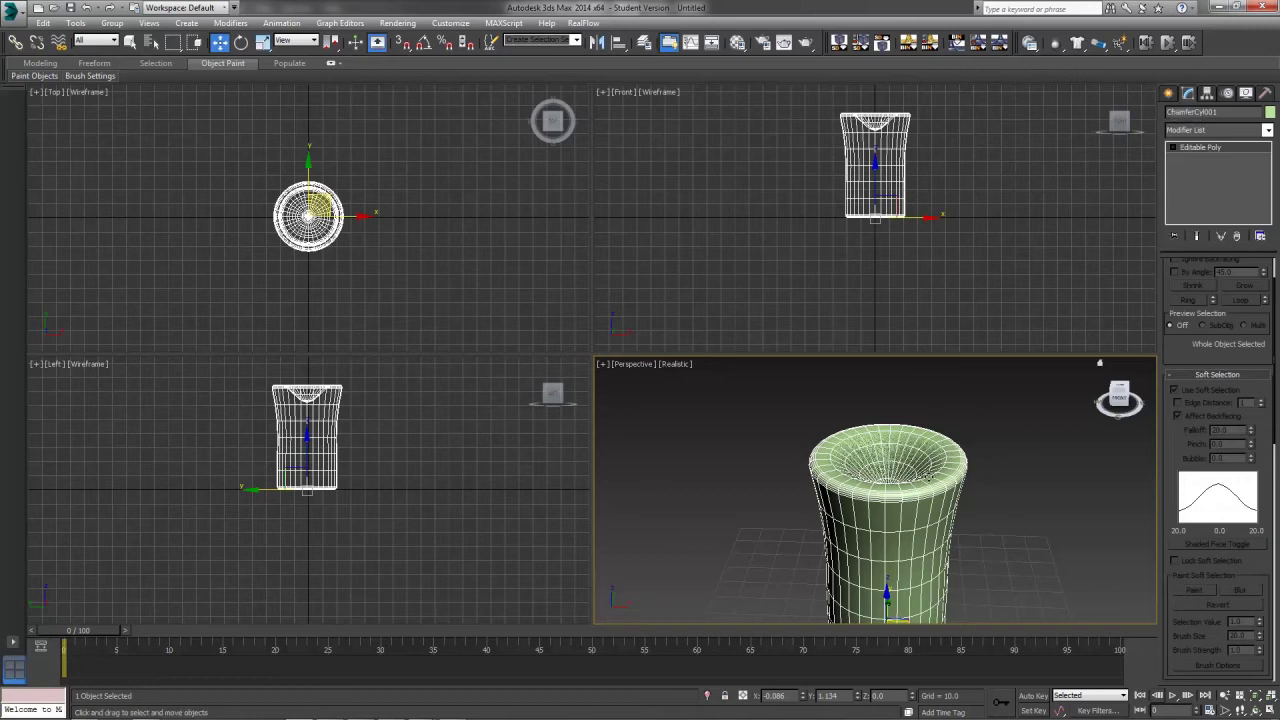
# - Set the soft selection falloff to 22.4 and bubble to about 0.74, and lower the top centre vertex to a height of about 58.6
pyautogui.click(1176, 147)
pyautogui.click(1197, 158)
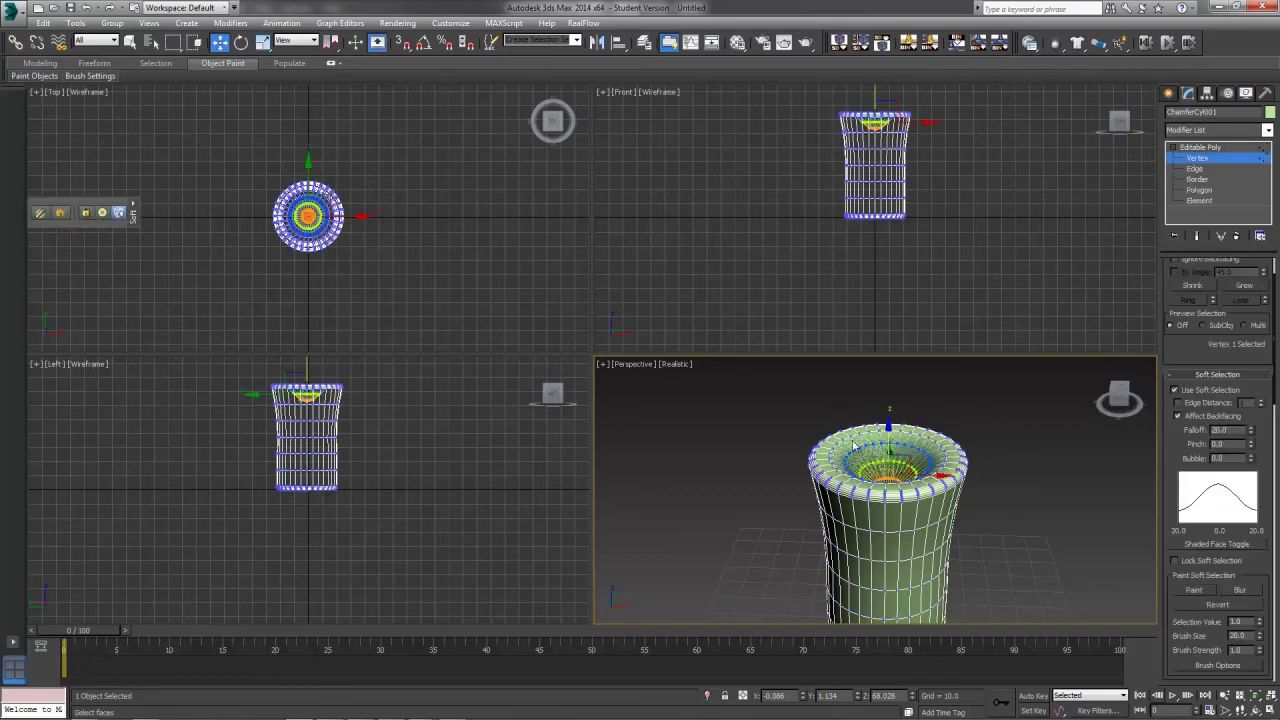
pyautogui.click(884, 102)
pyautogui.moveTo(1251, 431)
pyautogui.mouseDown()
pyautogui.moveTo(1244, 415)
pyautogui.moveTo(1251, 455)
pyautogui.moveTo(1238, 414)
pyautogui.mouseUp()
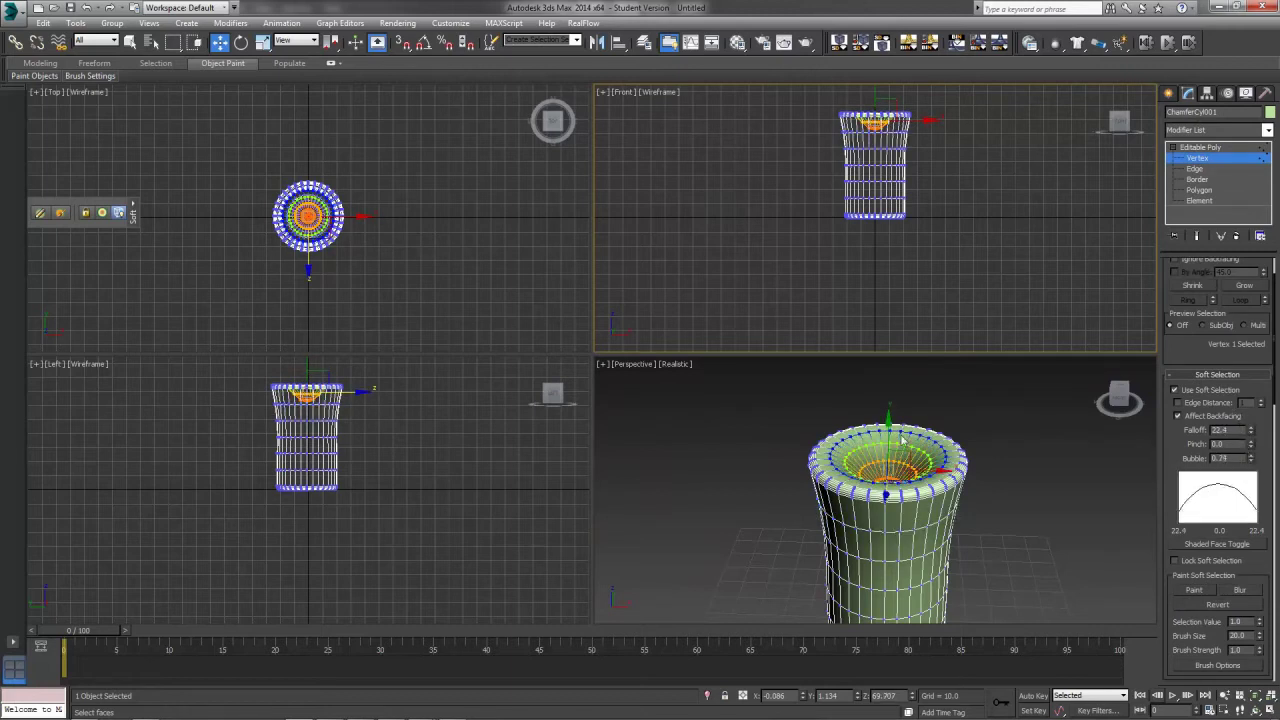
pyautogui.moveTo(888, 423); pyautogui.dragTo(888, 454)
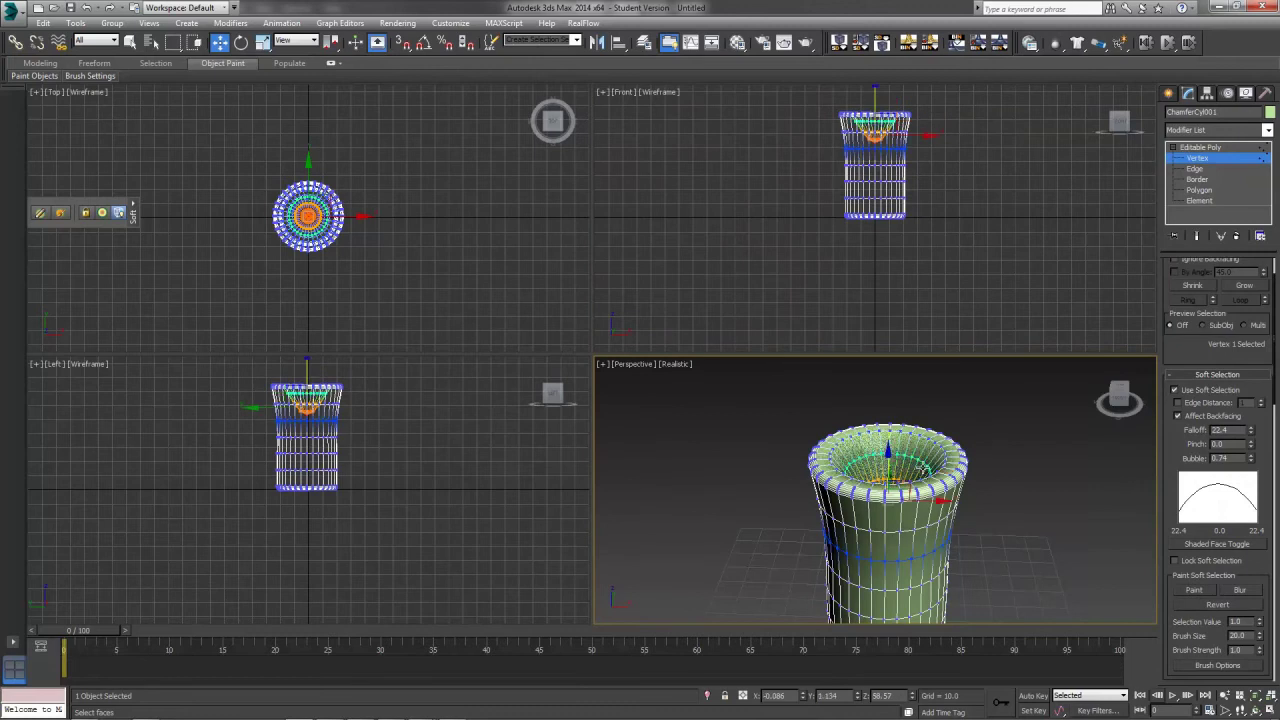
pyautogui.click(1183, 148)
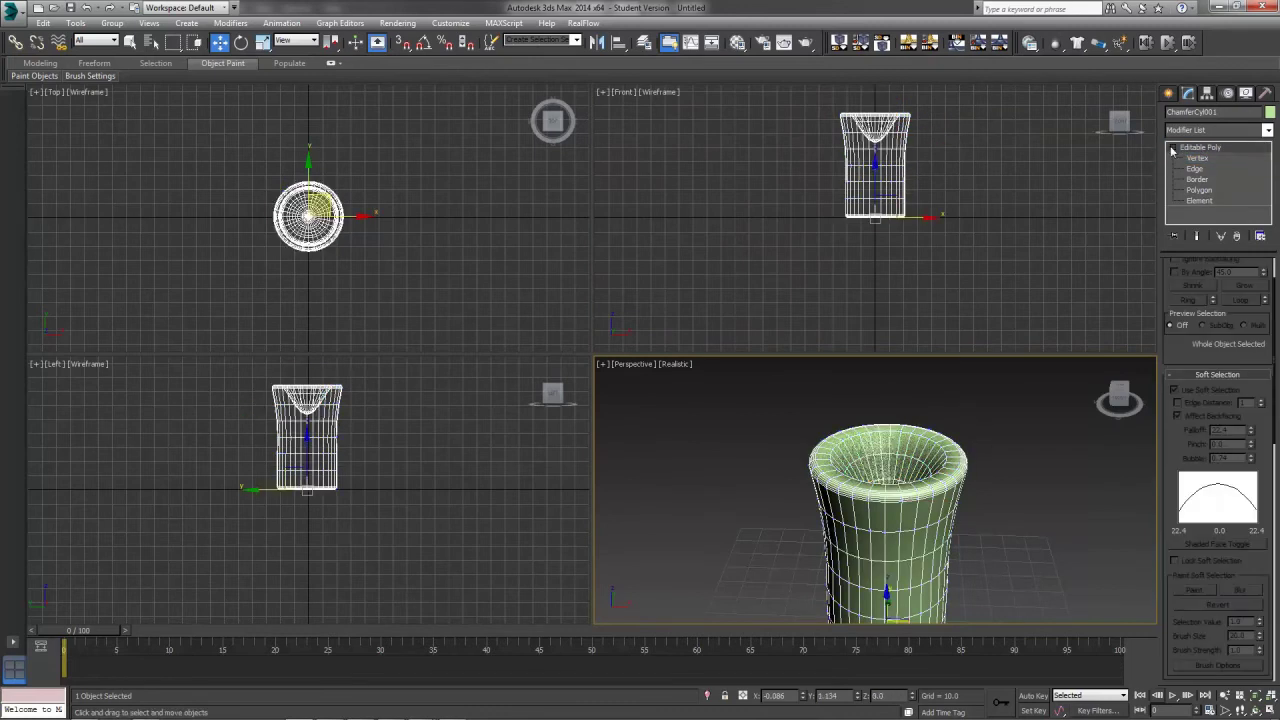
pyautogui.click(1168, 92)
pyautogui.click(1200, 133)
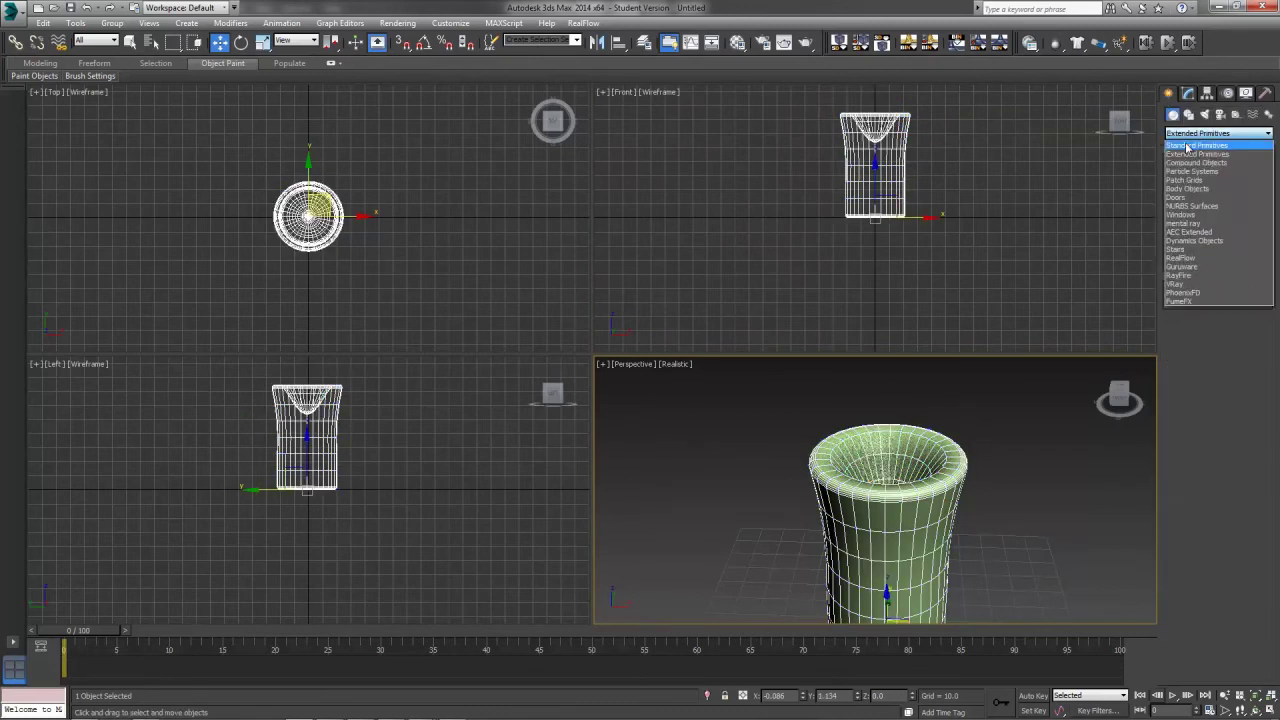
pyautogui.click(1200, 141)
pyautogui.click(1192, 206)
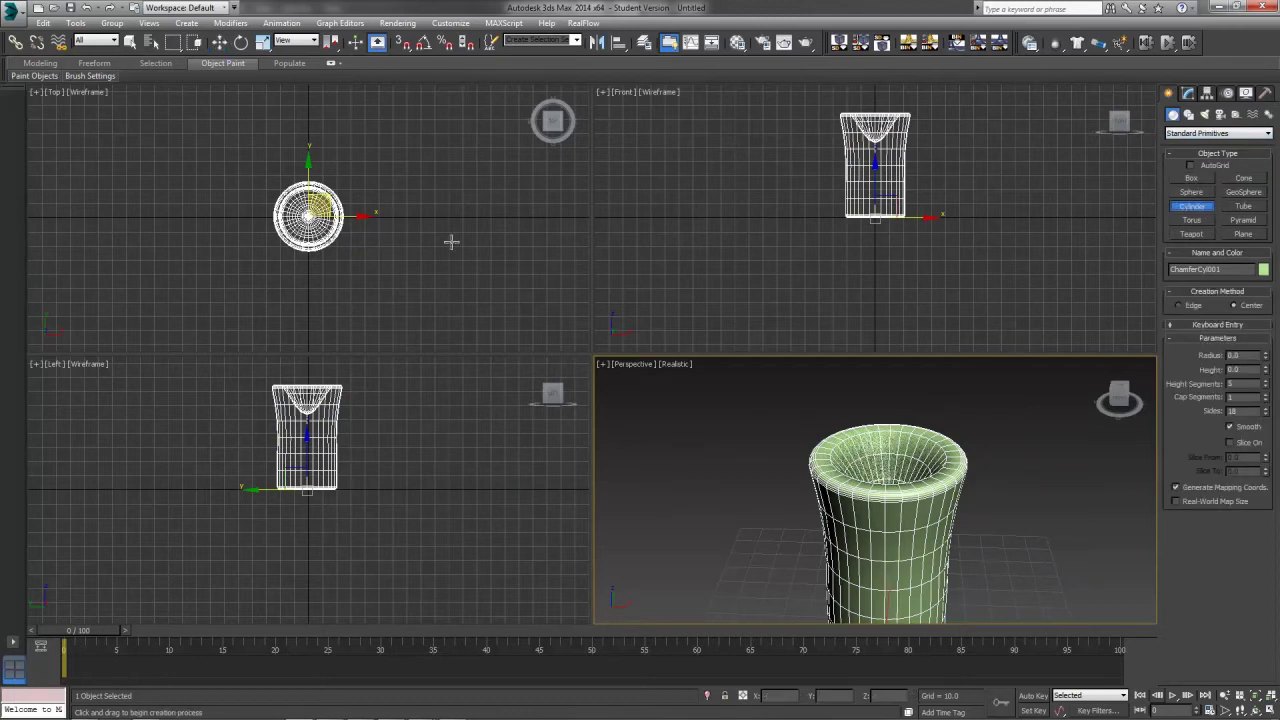
pyautogui.keyDown('alt'); pyautogui.moveTo(998, 512); pyautogui.dragTo(928, 514, button='middle'); pyautogui.keyUp('alt')
pyautogui.rightClick(961, 515)
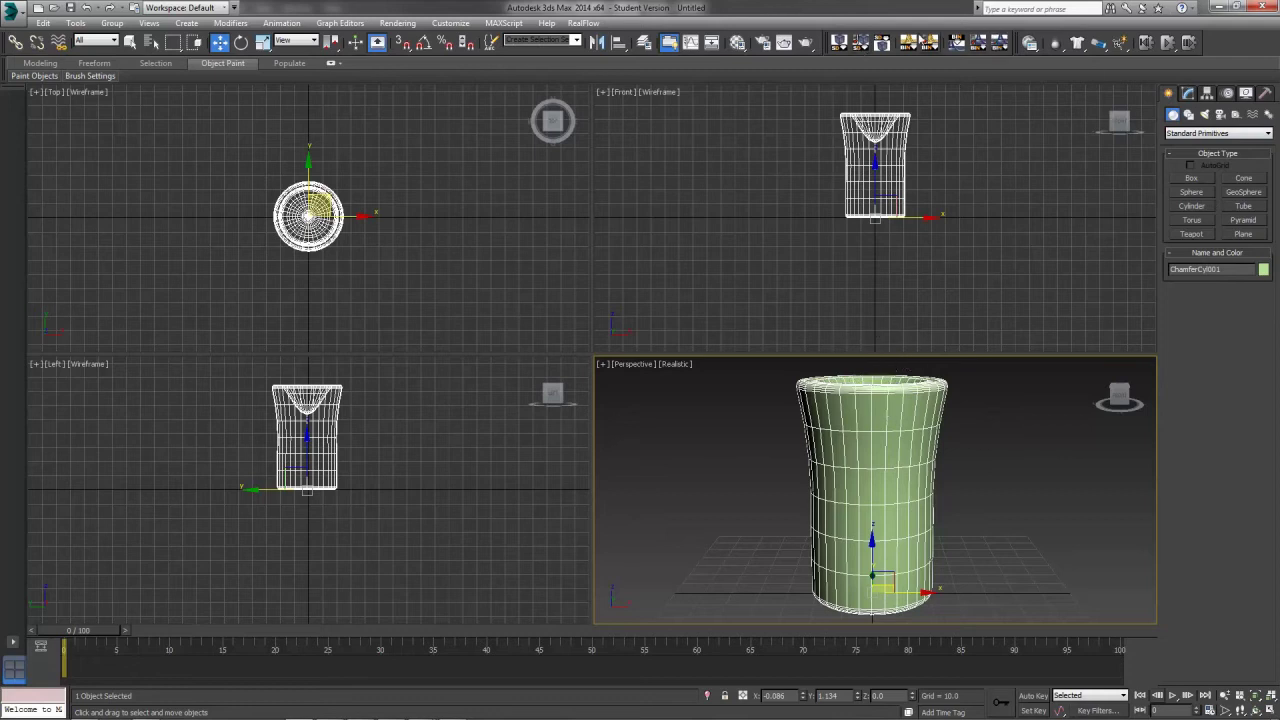
# - Set the diffuse color of the first sample material to a pale, creamy orange
pyautogui.click(737, 42)
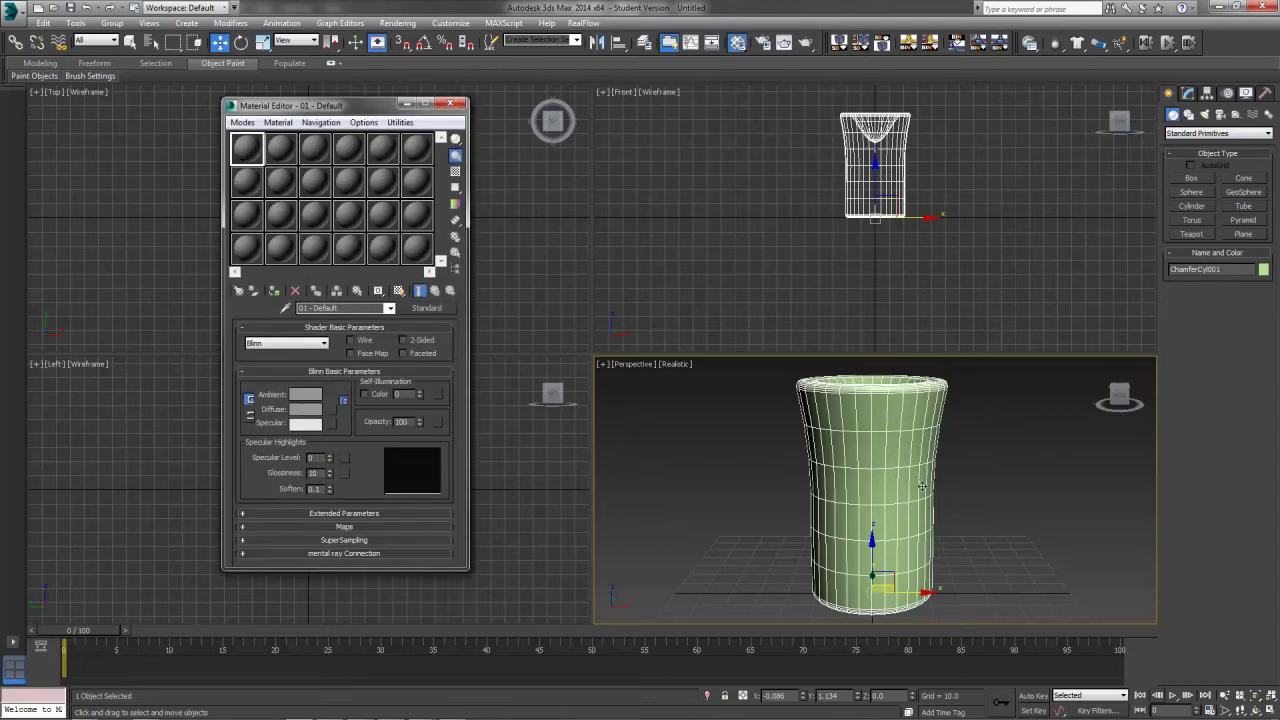
pyautogui.click(240, 145)
pyautogui.click(318, 410)
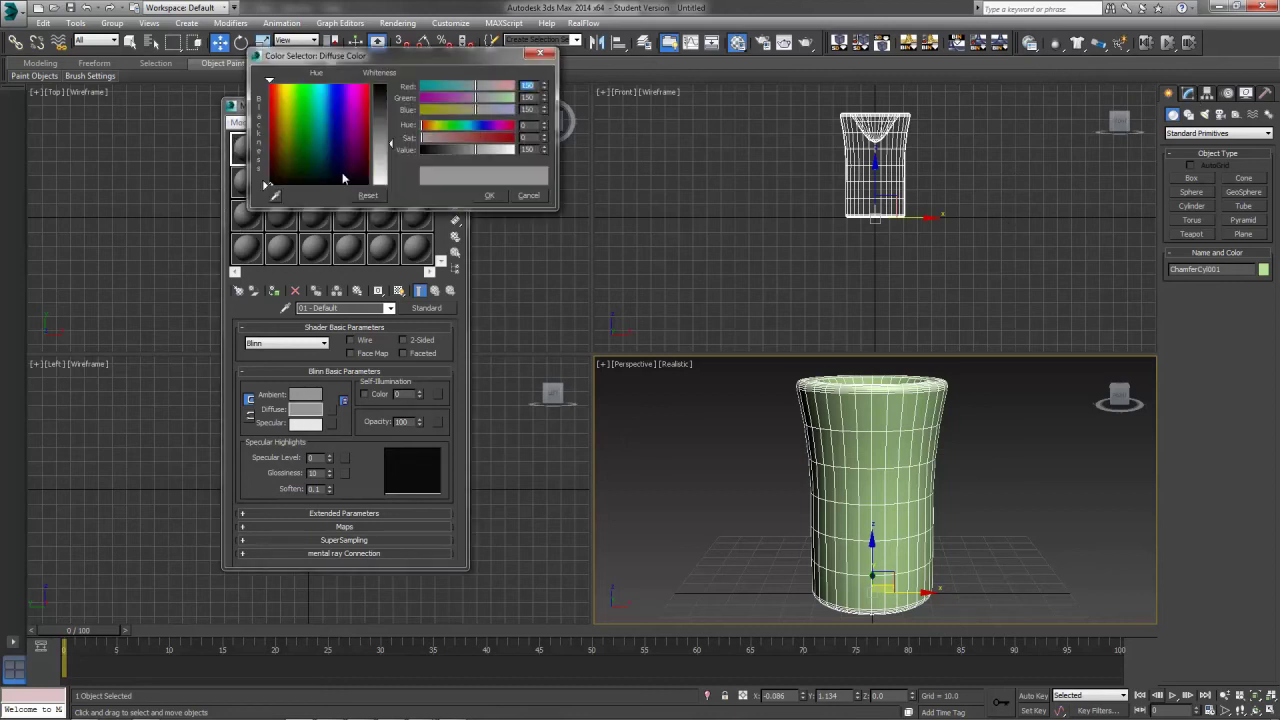
pyautogui.click(279, 125)
pyautogui.moveTo(391, 143); pyautogui.dragTo(391, 153)
pyautogui.moveTo(279, 126); pyautogui.dragTo(279, 95)
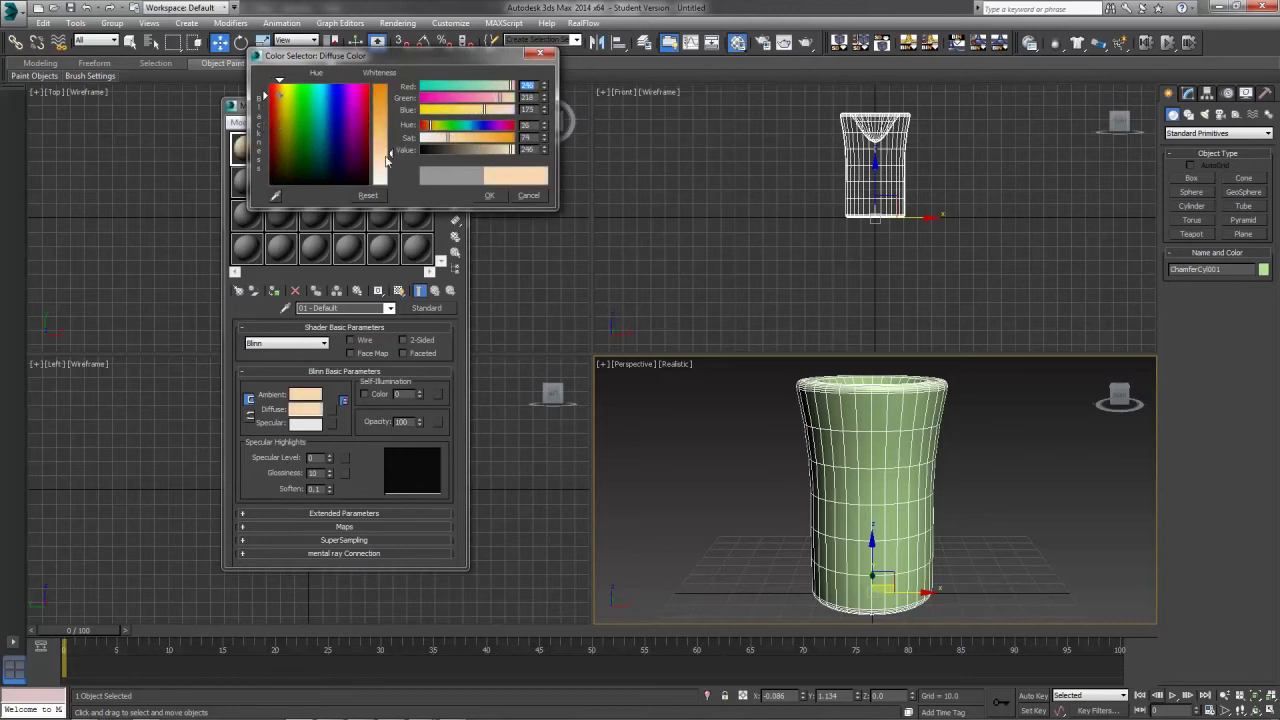
pyautogui.moveTo(390, 155); pyautogui.dragTo(394, 162)
pyautogui.click(396, 171)
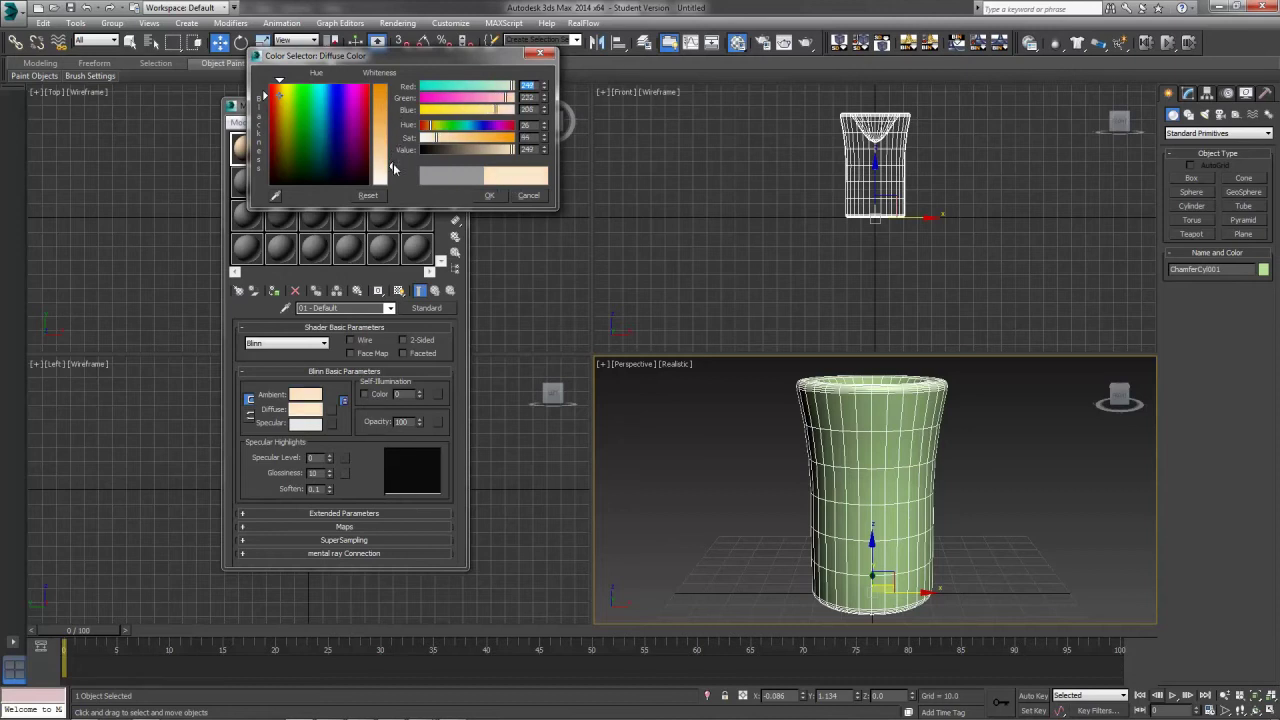
pyautogui.click(489, 195)
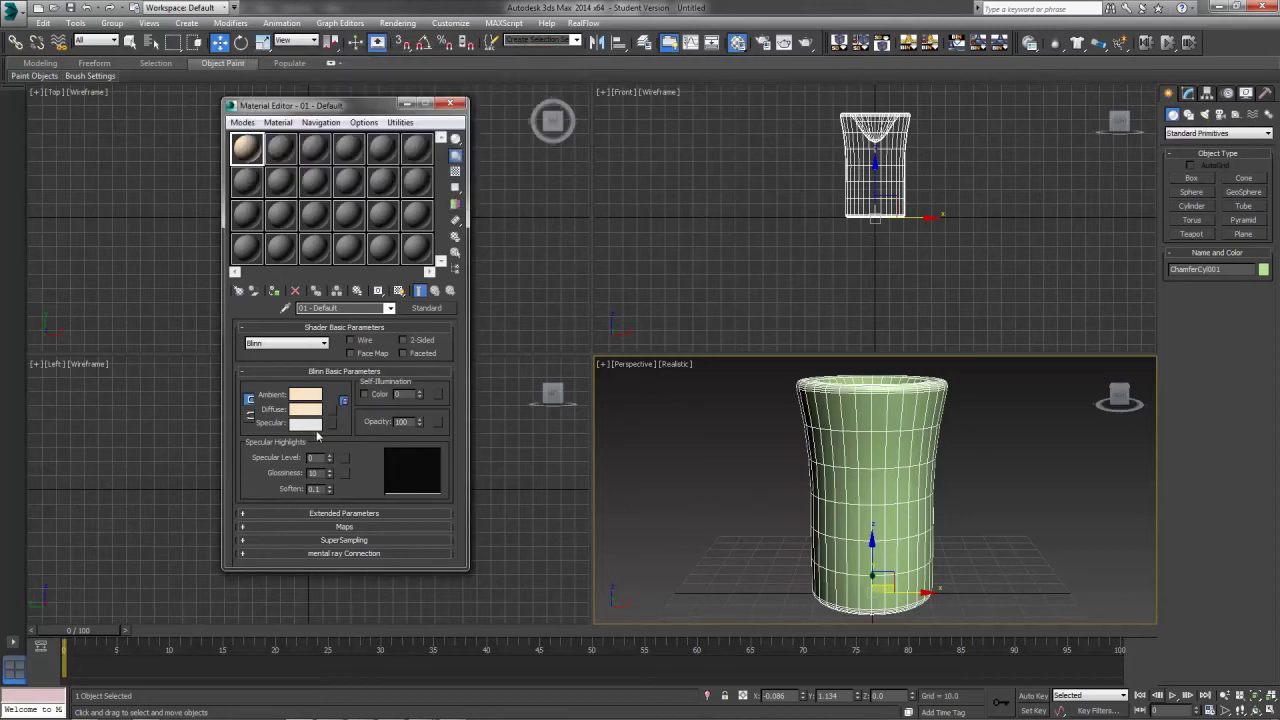
# - Give the material a white specular color, a specular level of 60 and a glossiness of 20
pyautogui.click(310, 424)
pyautogui.click(398, 182)
pyautogui.click(489, 195)
pyautogui.moveTo(329, 461); pyautogui.dragTo(328, 474)
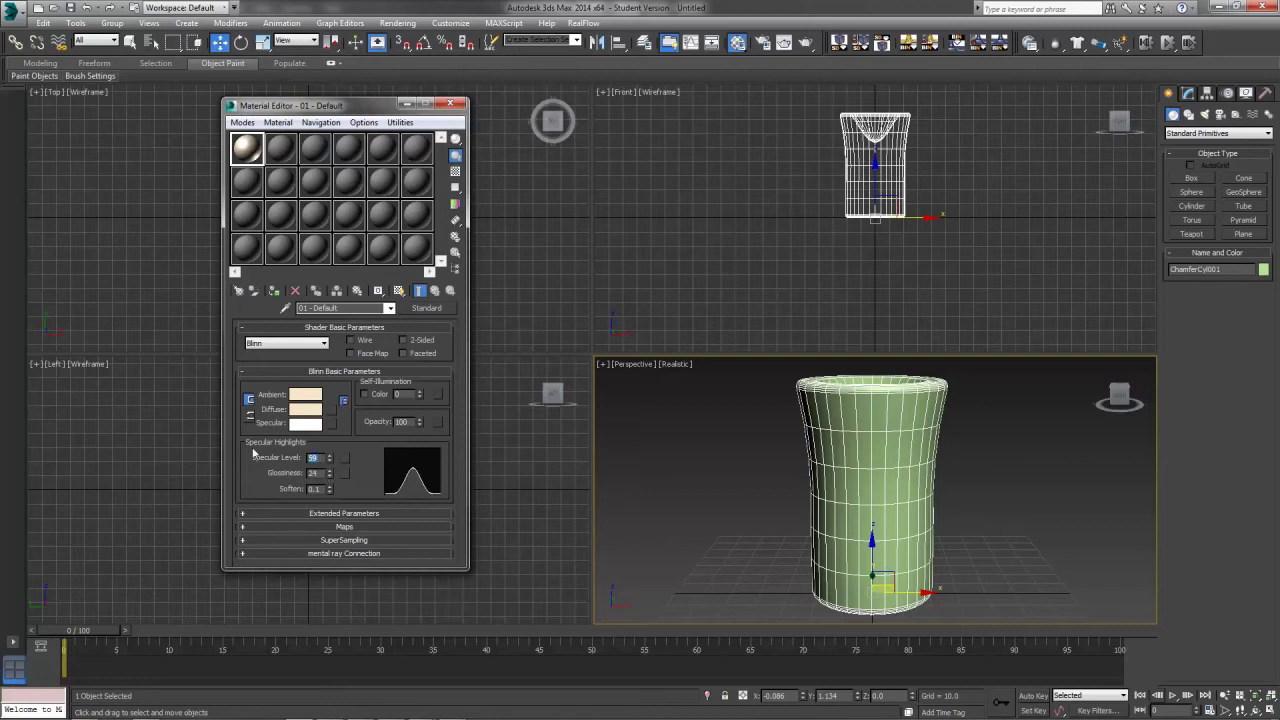
pyautogui.press('Return')
# - Assign the cream material to the hollowed cylinder and make a test render of the perspective view
pyautogui.moveTo(242, 154); pyautogui.dragTo(852, 420)
pyautogui.click(742, 494)
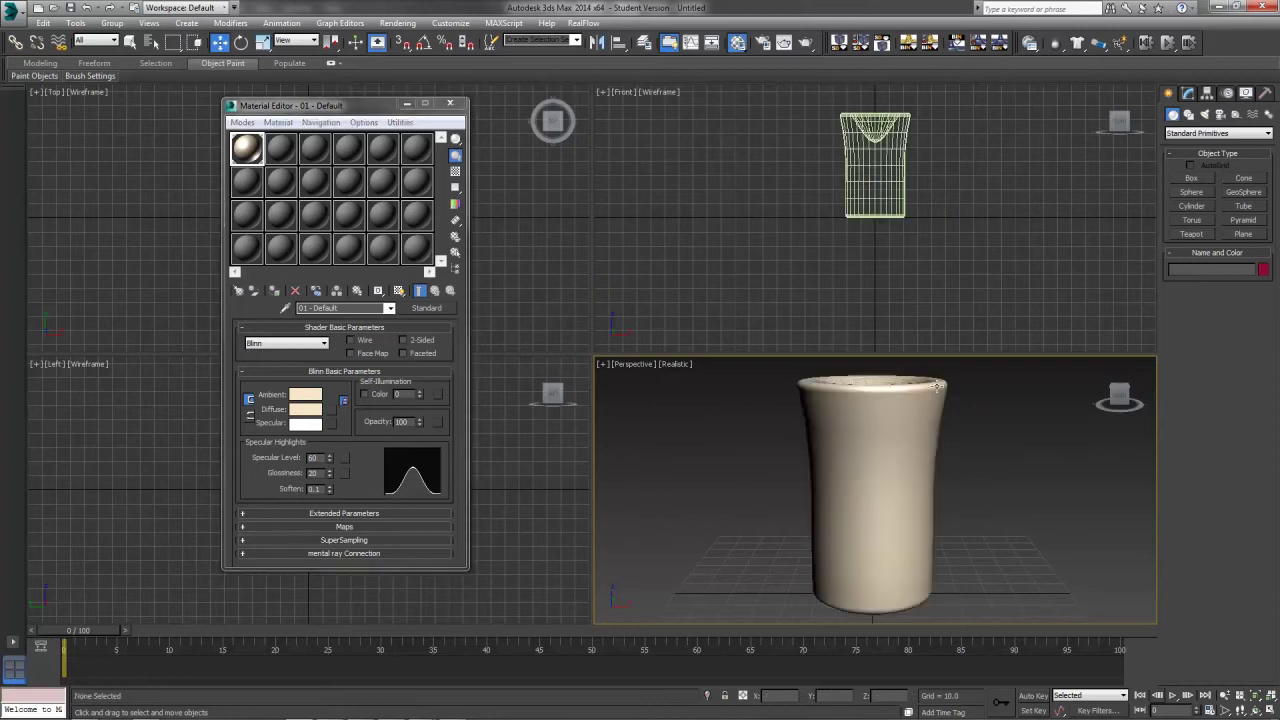
pyautogui.click(805, 42)
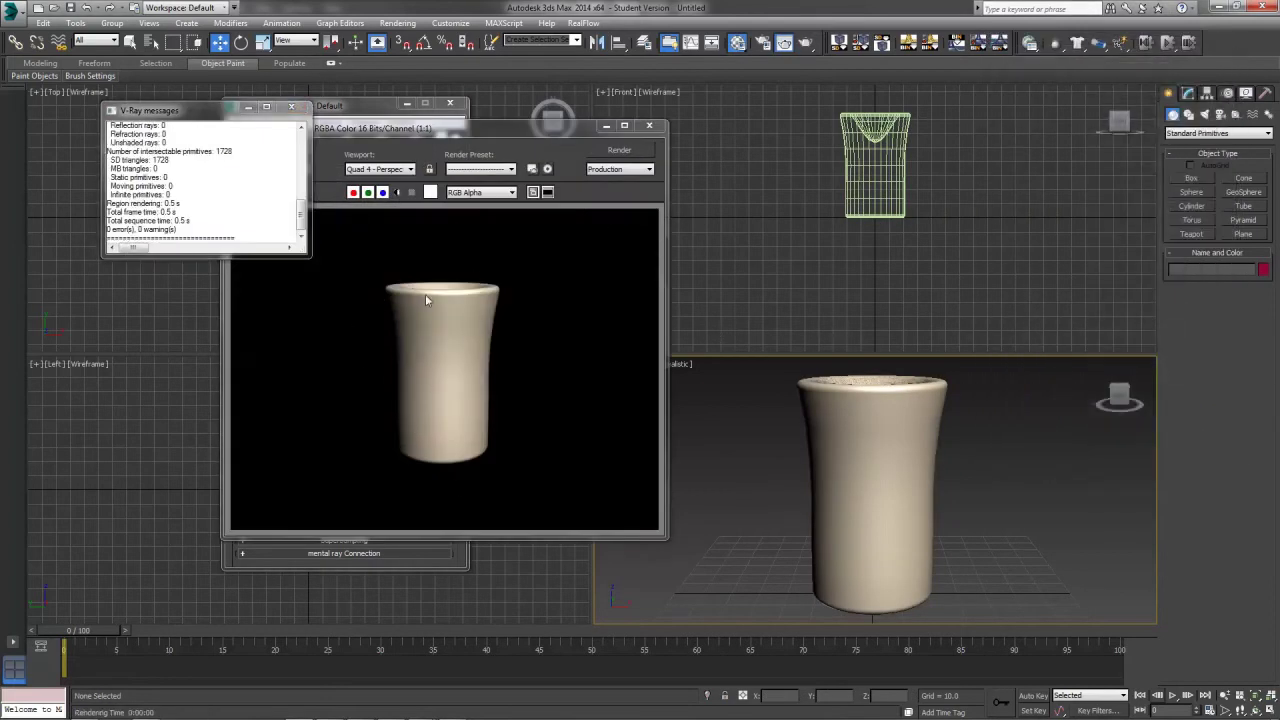
pyautogui.click(649, 125)
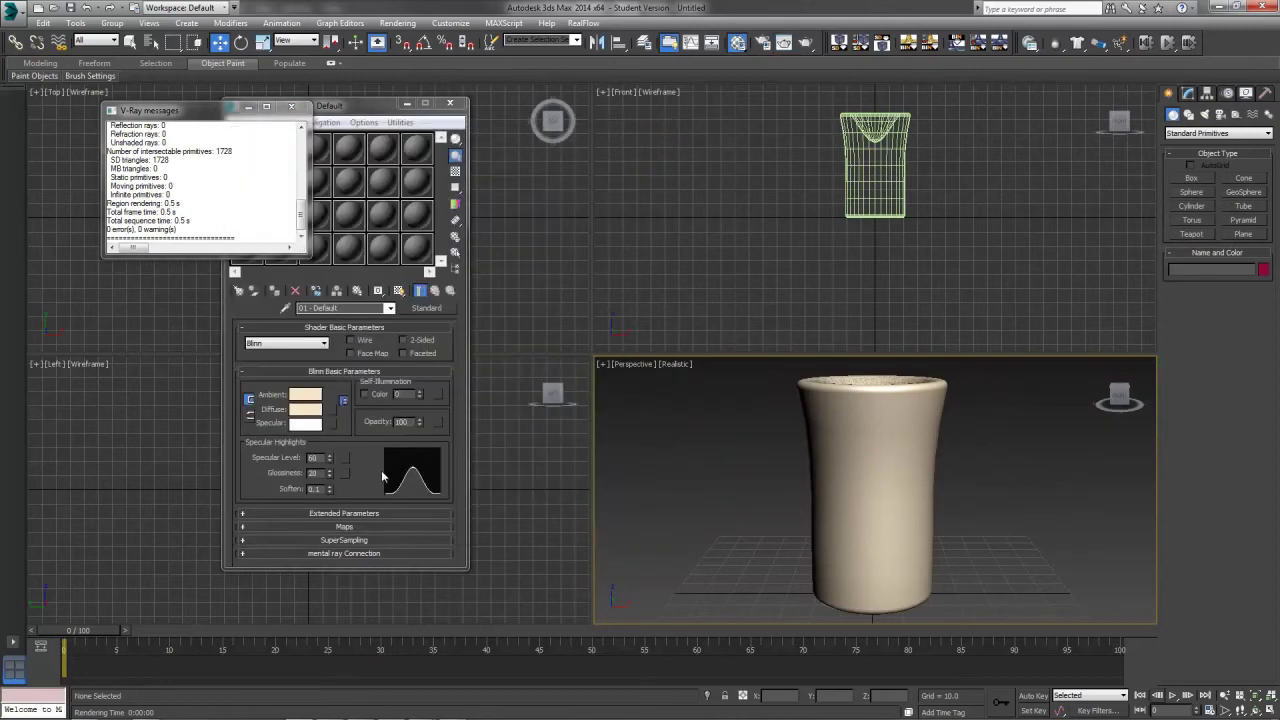
# - Enable self-illumination color on the material, put a Gradient map in its slot and display the map in the viewport
pyautogui.click(377, 396)
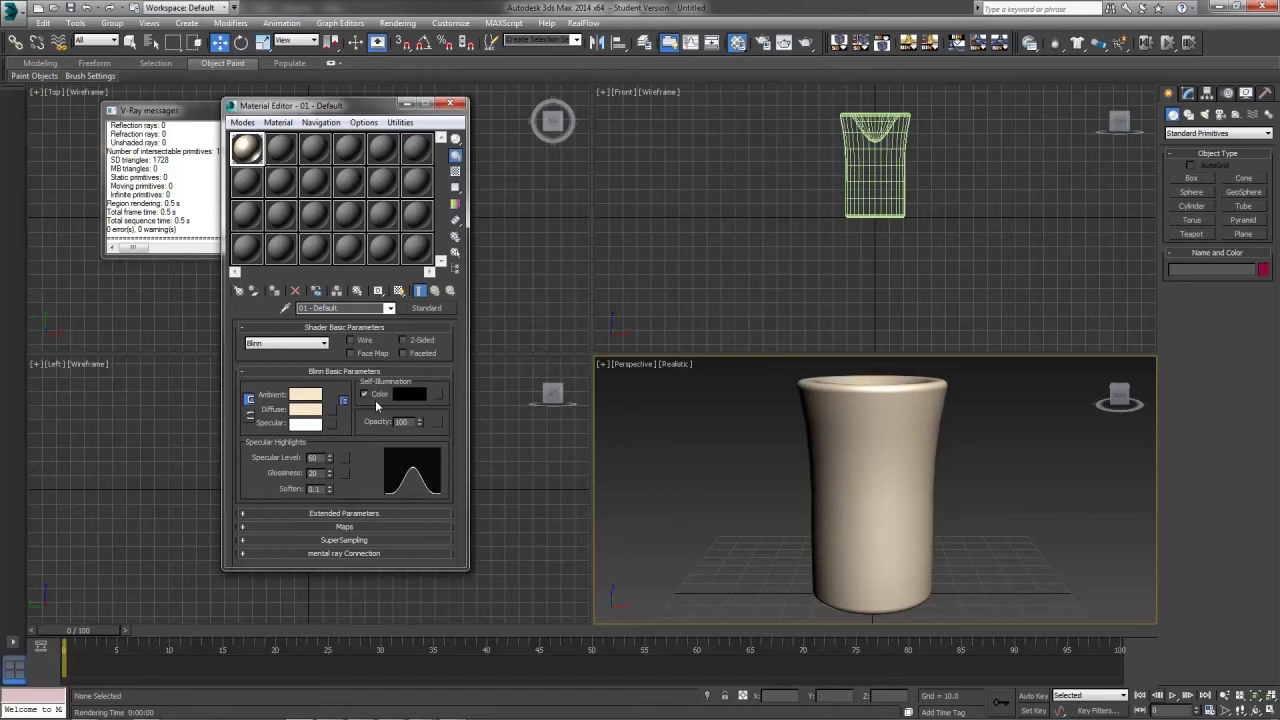
pyautogui.click(437, 396)
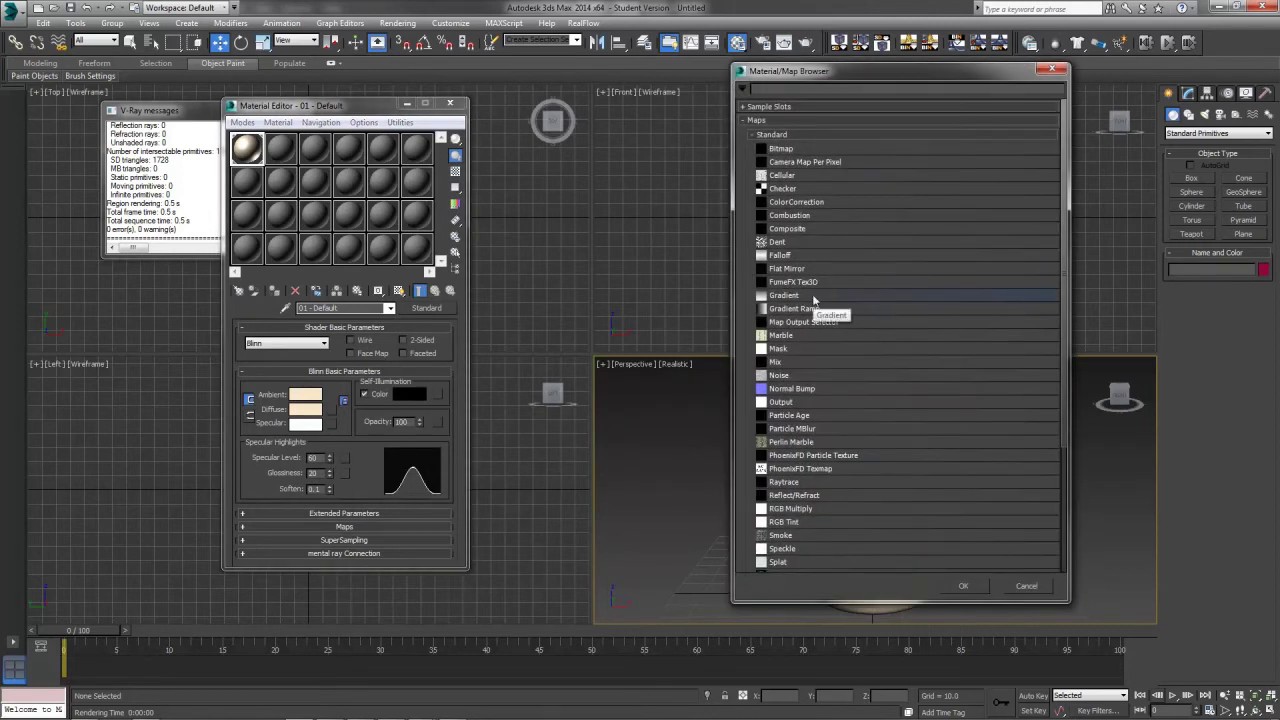
pyautogui.doubleClick(786, 297)
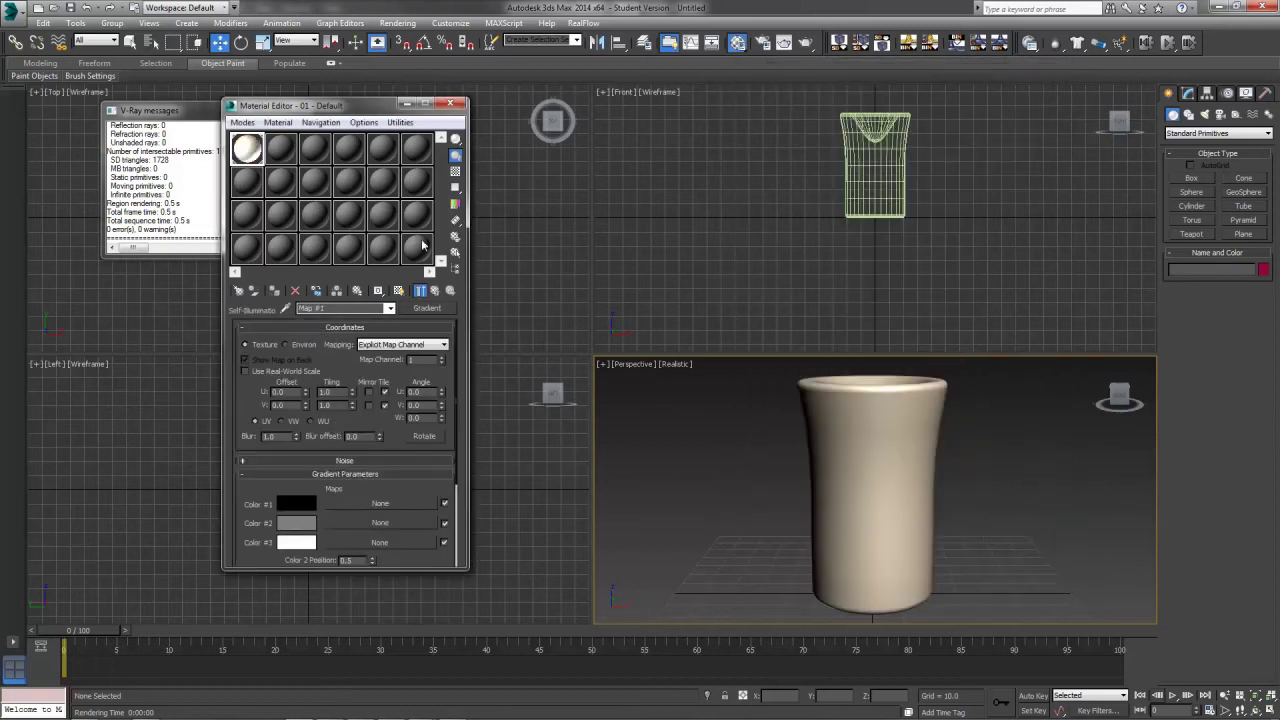
pyautogui.click(399, 290)
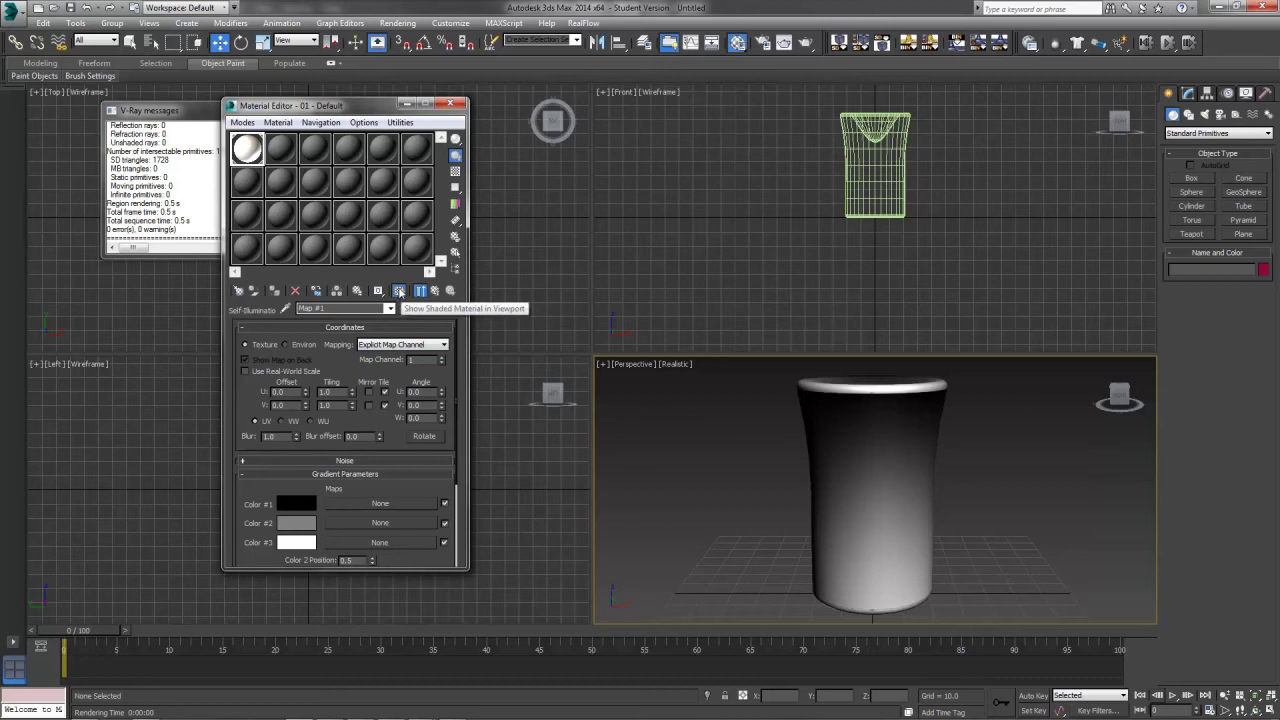
# - Add a UVW Map modifier to the hollowed cylinder
pyautogui.click(869, 445)
pyautogui.click(1188, 92)
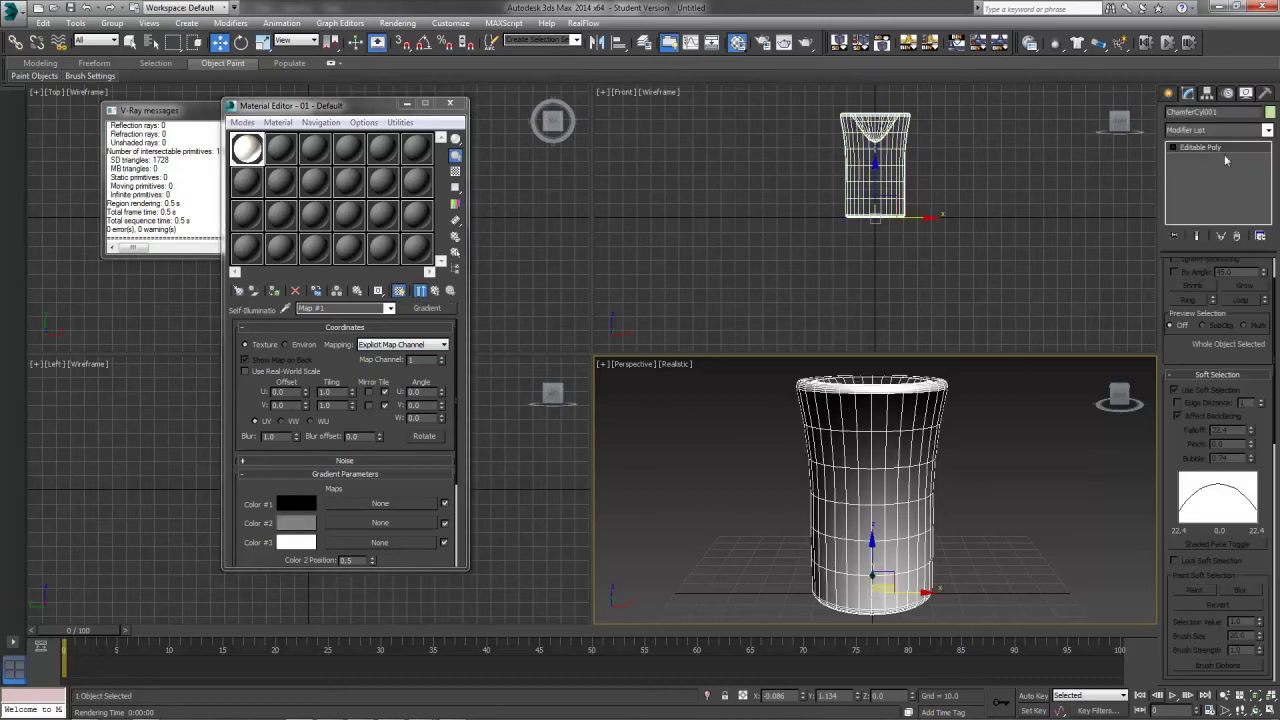
pyautogui.click(1241, 131)
pyautogui.write('uvw')
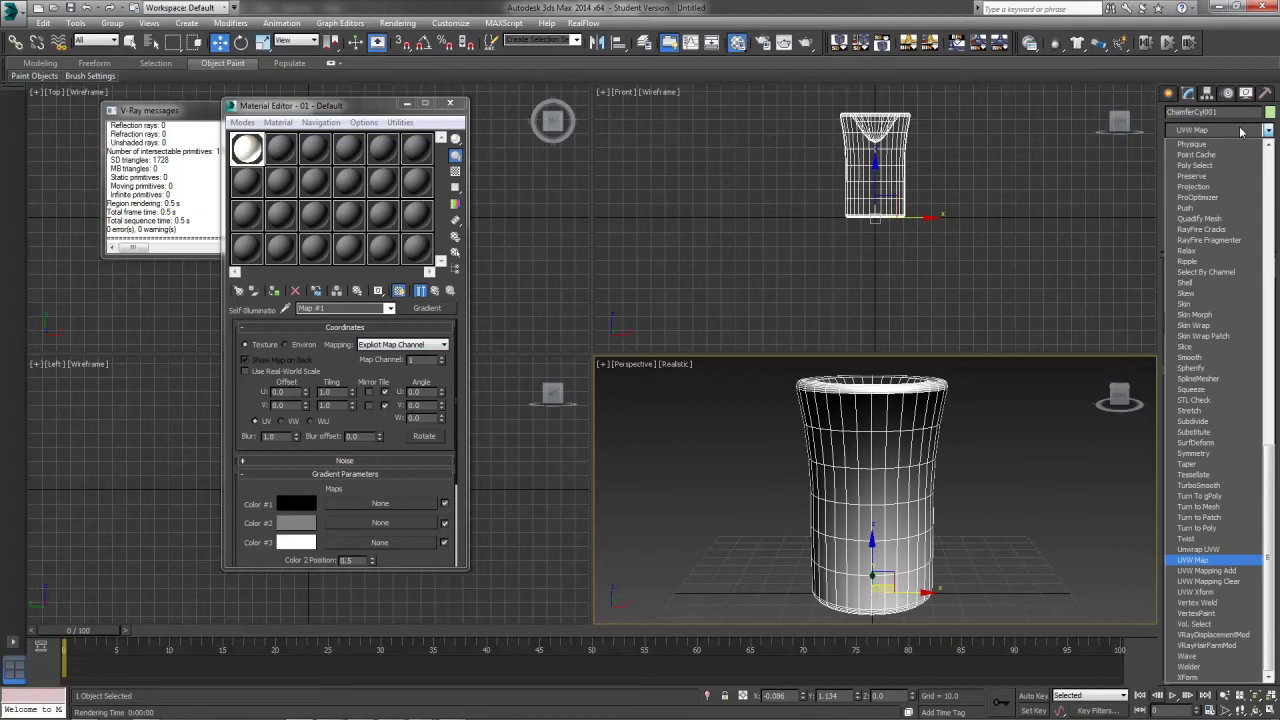
pyautogui.click(1200, 560)
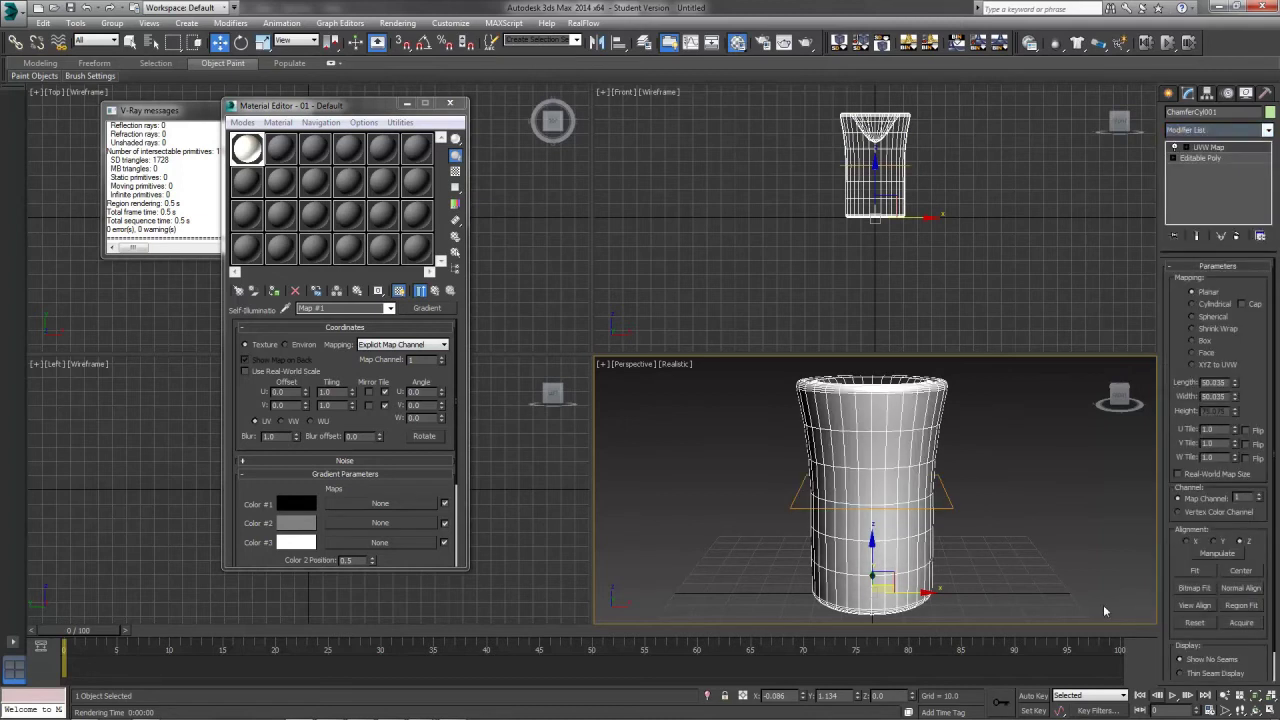
# - Set the UVW Map to cylindrical mapping and scale its gizmo vertically so it extends slightly past both ends of the cylinder
pyautogui.click(1192, 304)
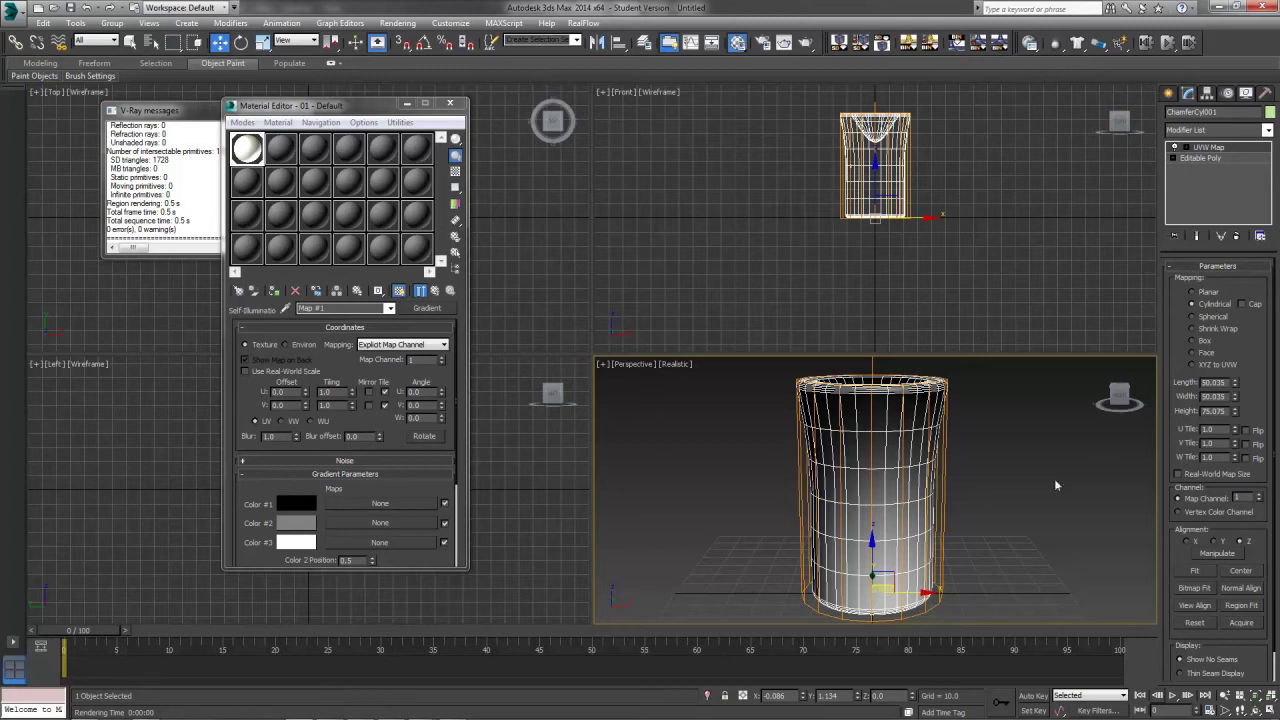
pyautogui.click(1185, 147)
pyautogui.click(1209, 158)
pyautogui.click(262, 42)
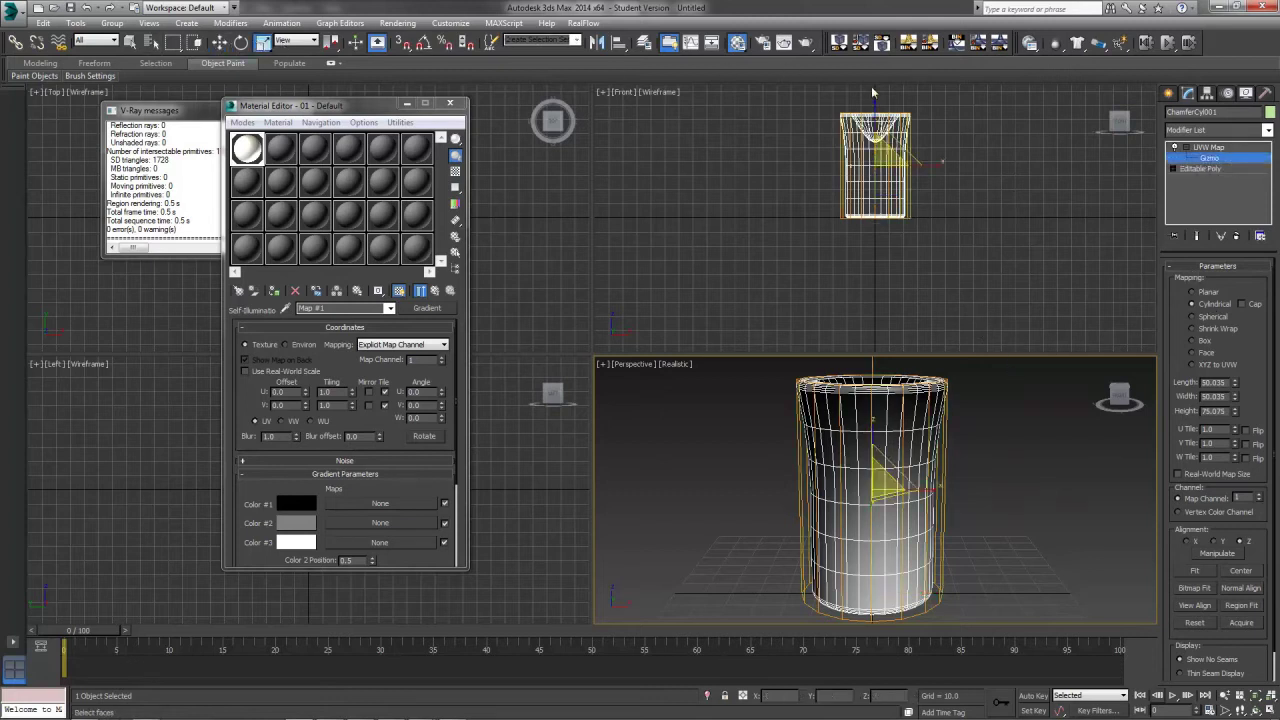
pyautogui.click(876, 100)
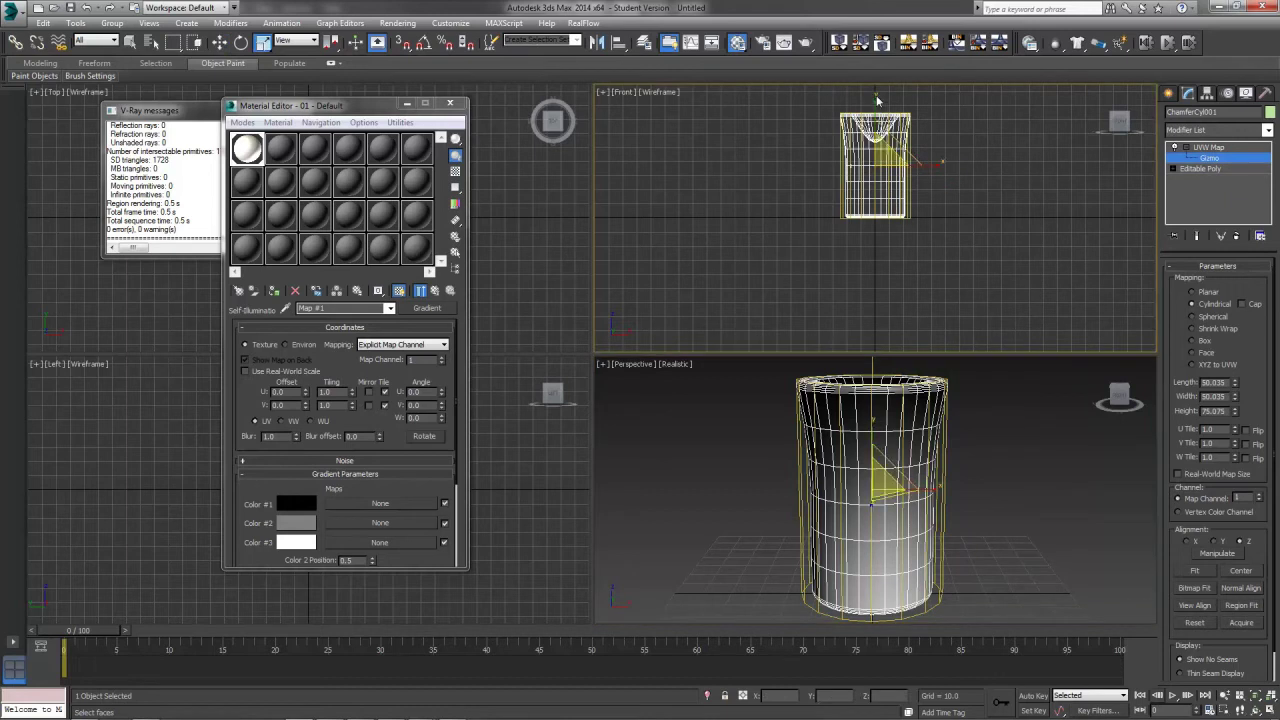
pyautogui.moveTo(876, 100); pyautogui.dragTo(872, 141)
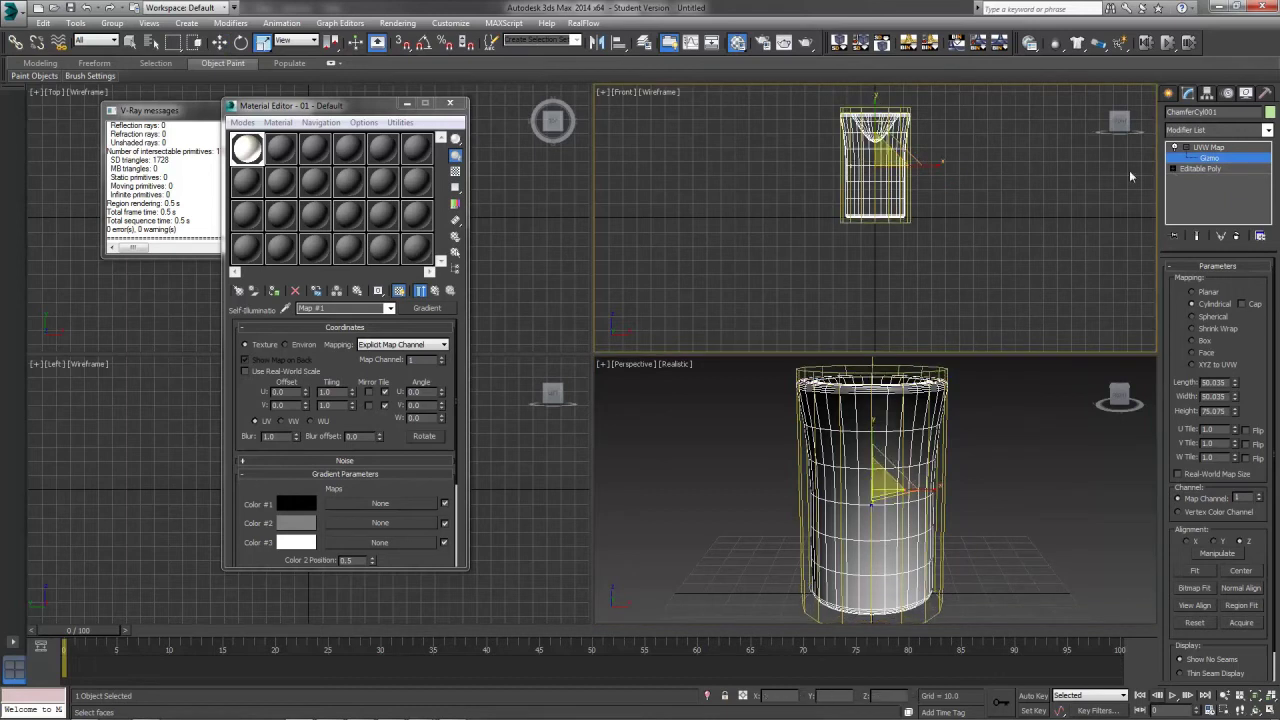
pyautogui.click(1054, 574)
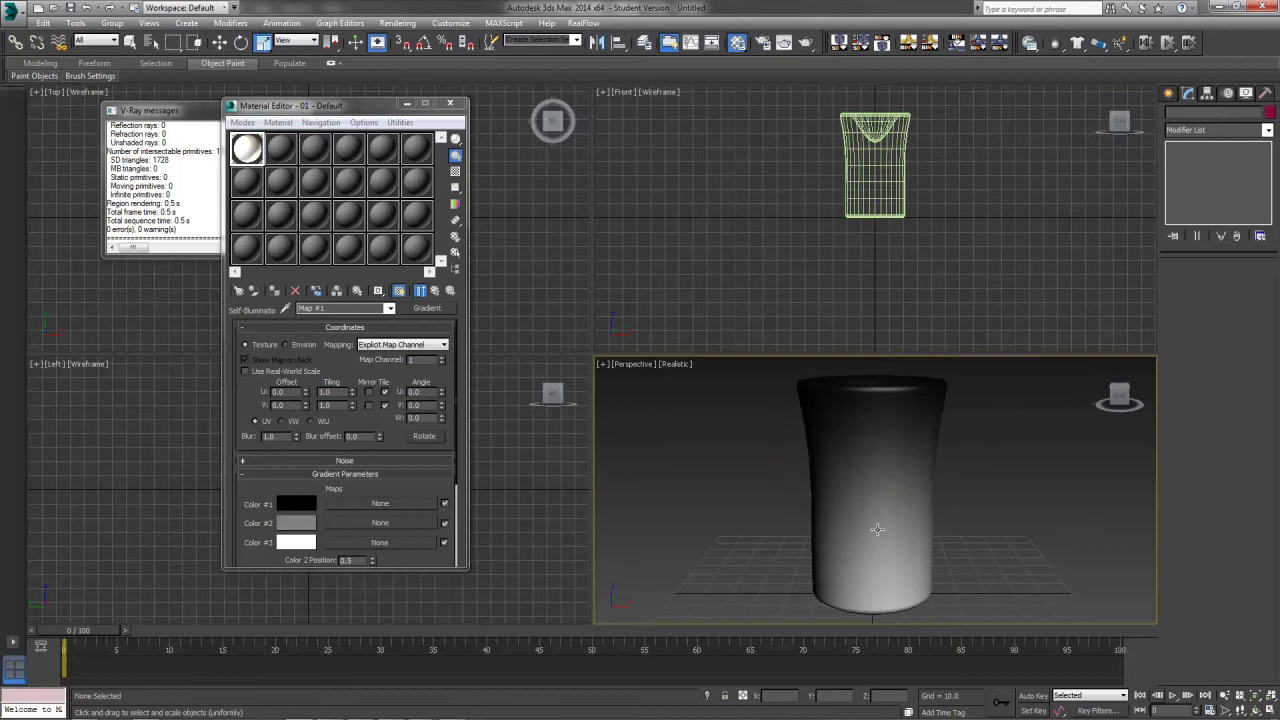
pyautogui.click(877, 529)
pyautogui.click(1011, 486)
pyautogui.moveTo(908, 483)
pyautogui.keyDown('alt'); pyautogui.mouseDown(button='middle')
pyautogui.moveTo(886, 537)
pyautogui.moveTo(897, 500)
pyautogui.mouseUp(button='middle'); pyautogui.keyUp('alt')
pyautogui.click(893, 502)
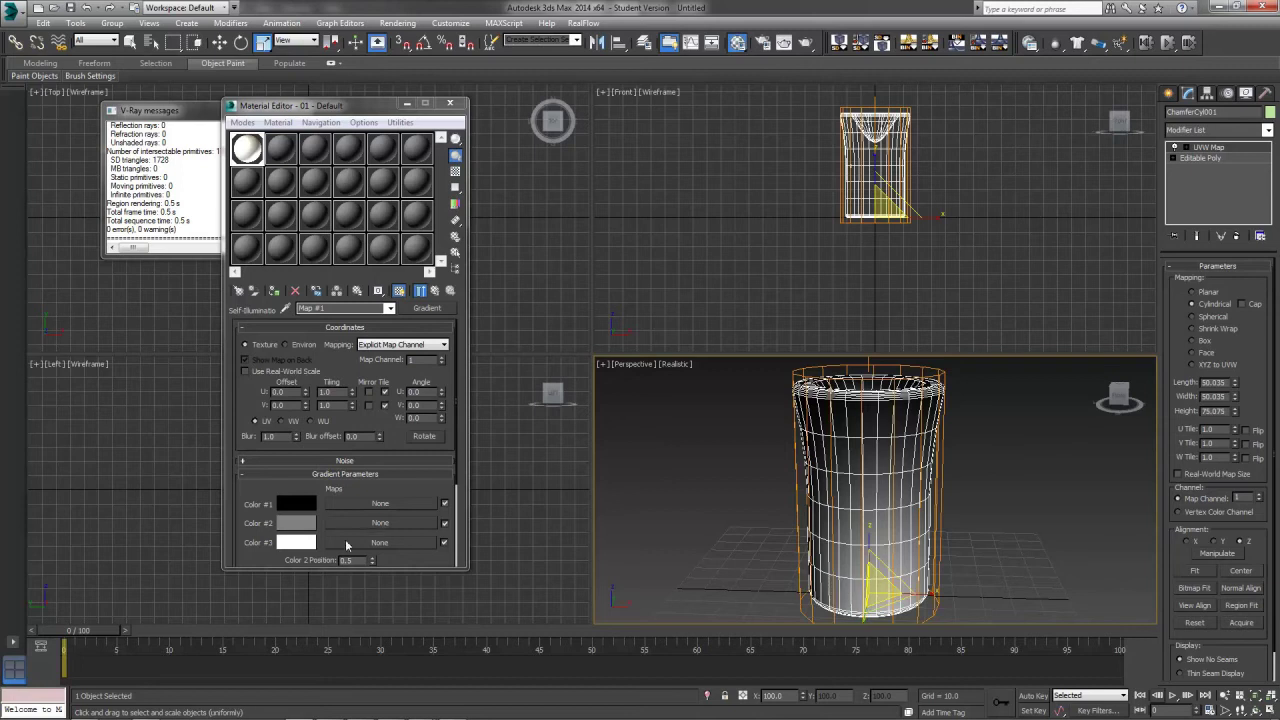
# - Swap the gradient's Color #1 and Color #3 so white comes first and black last
pyautogui.click(301, 546)
pyautogui.click(529, 200)
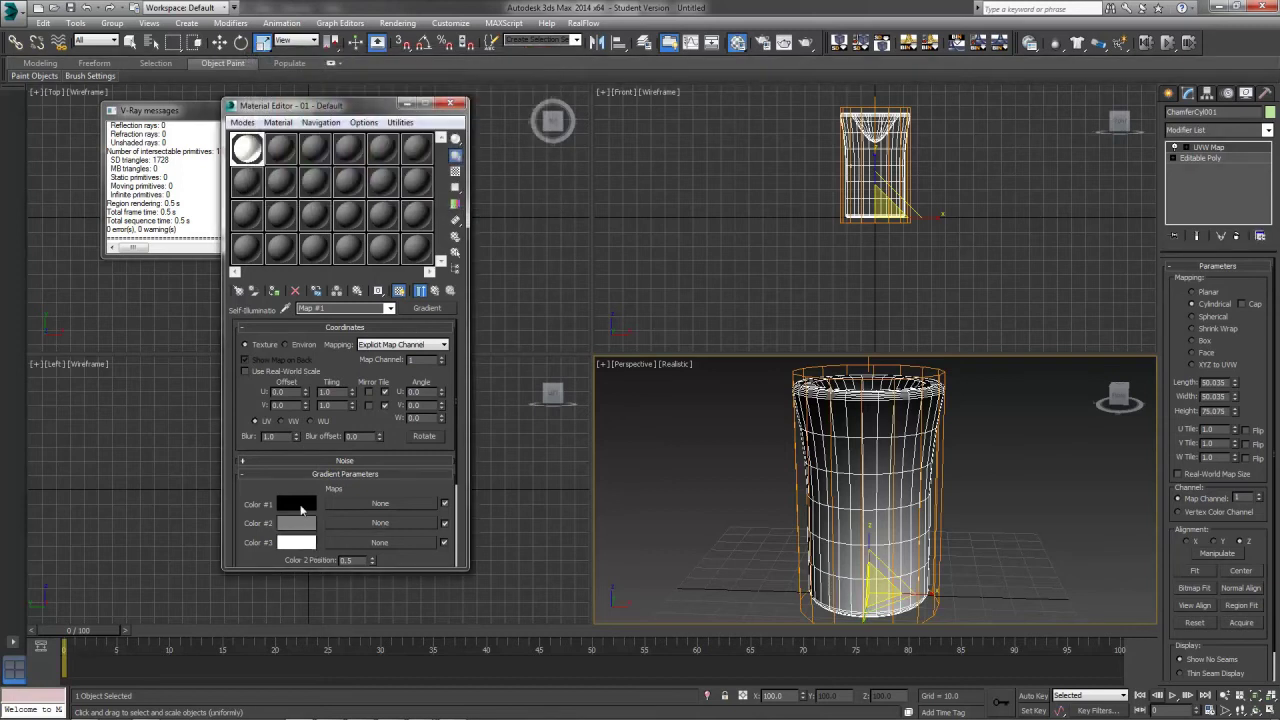
pyautogui.moveTo(291, 547); pyautogui.dragTo(296, 503)
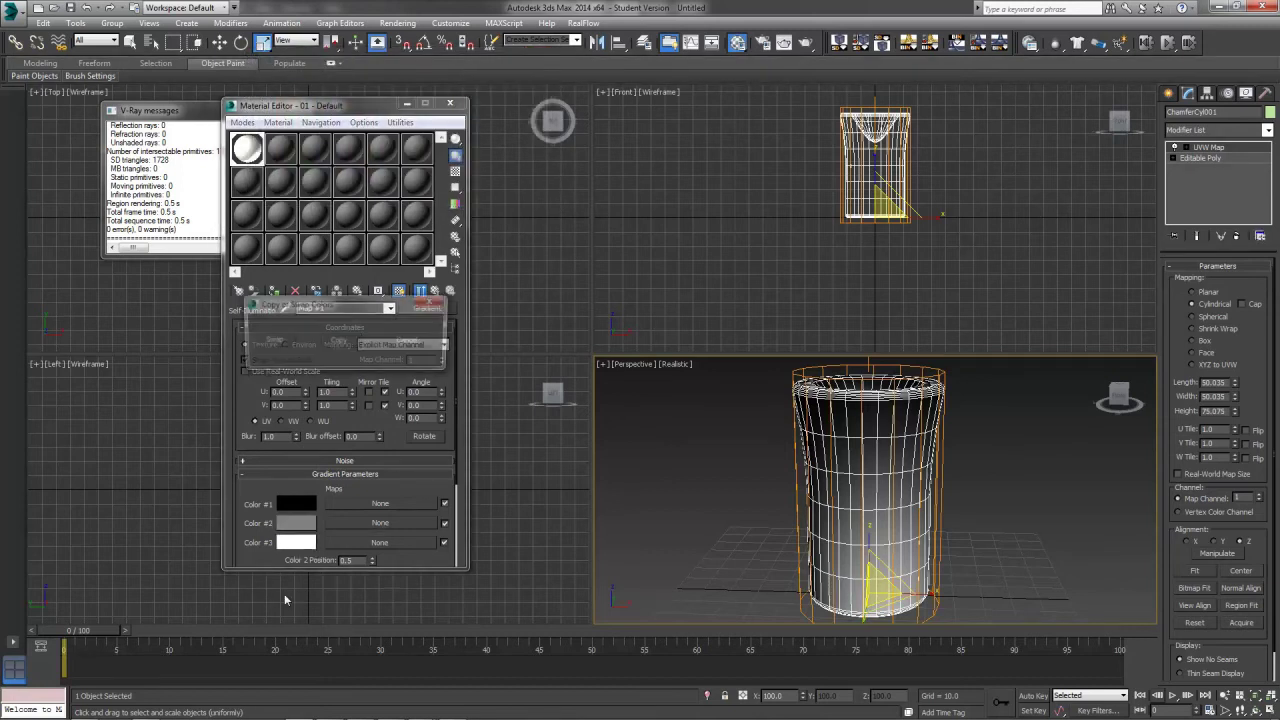
pyautogui.click(271, 340)
pyautogui.click(962, 482)
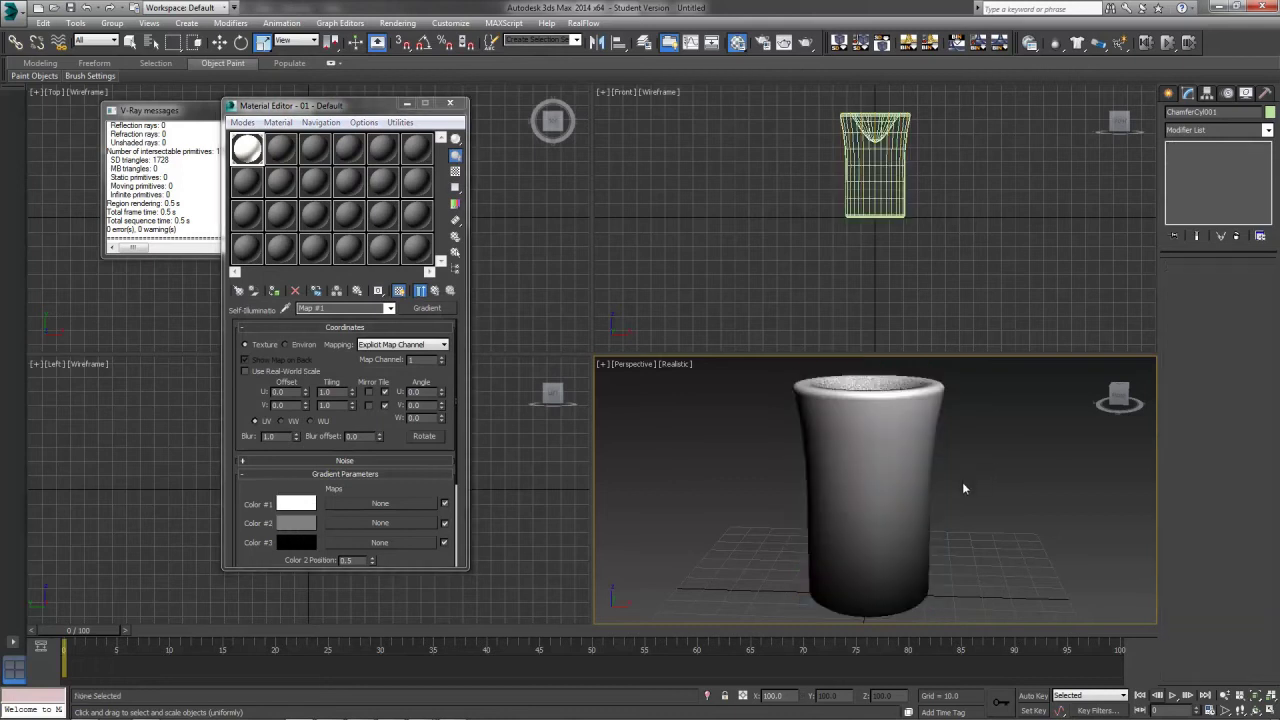
pyautogui.click(859, 418)
# - Return to the parent material and make a test render of the perspective view with the swapped gradient
pyautogui.click(436, 291)
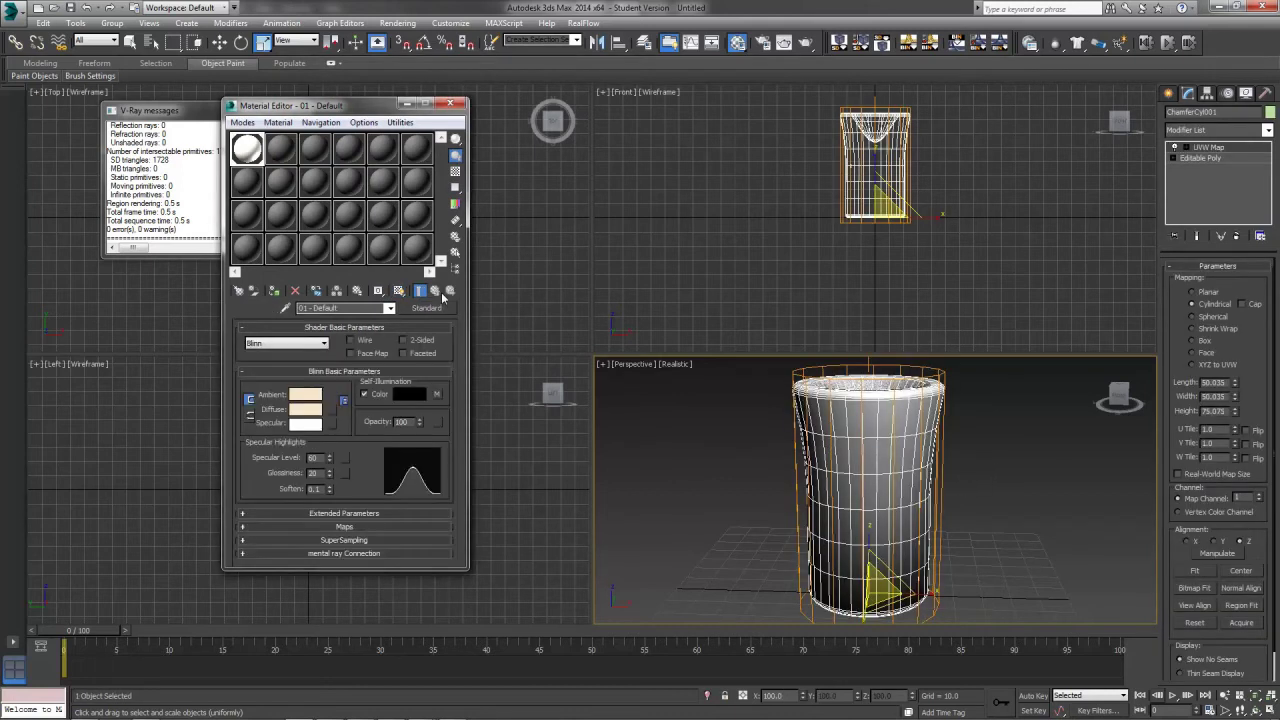
pyautogui.click(805, 42)
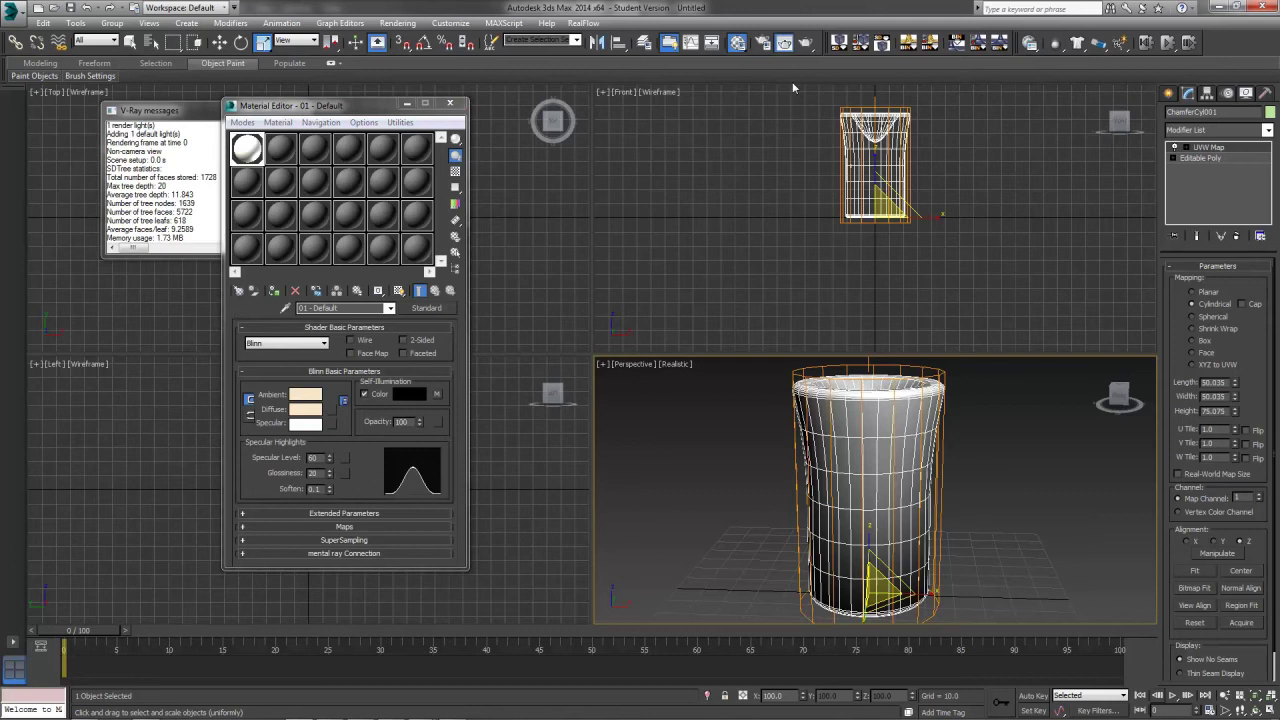
pyautogui.hotkey('shift', 'q')
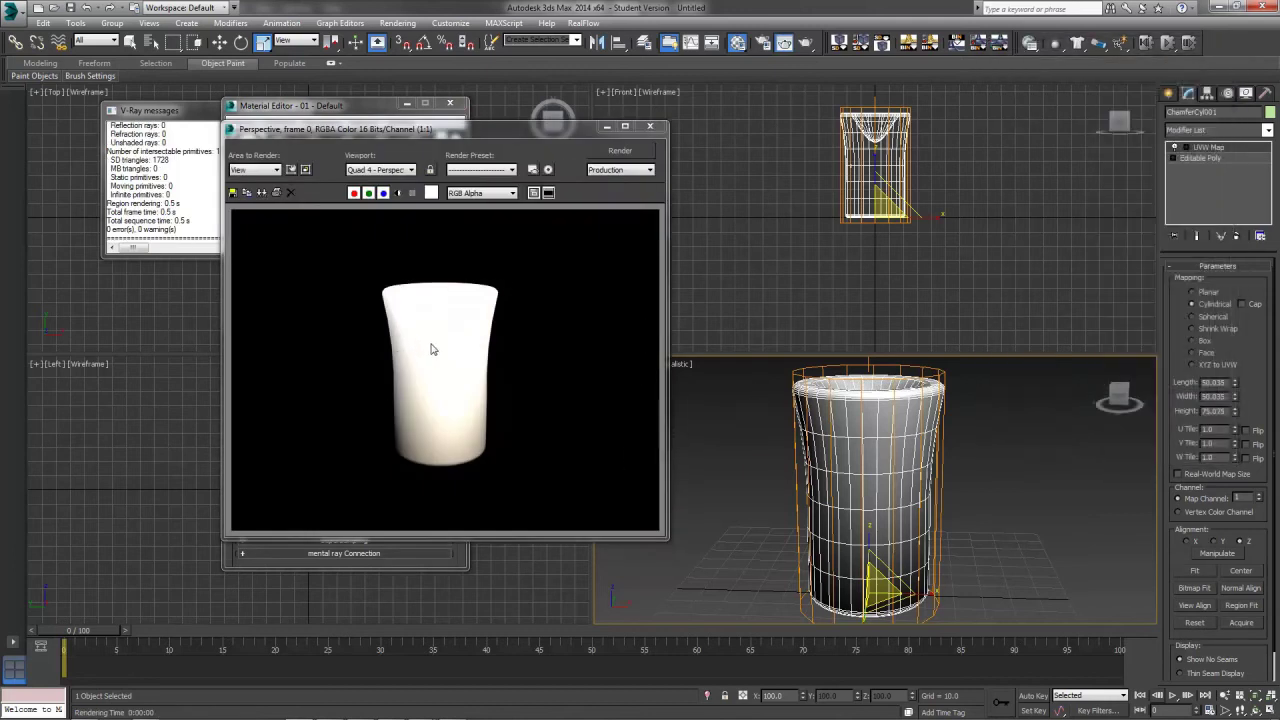
pyautogui.click(650, 127)
# - Create a ground plane about 357 by 307 units beneath the cylinder in the perspective view
pyautogui.click(1172, 93)
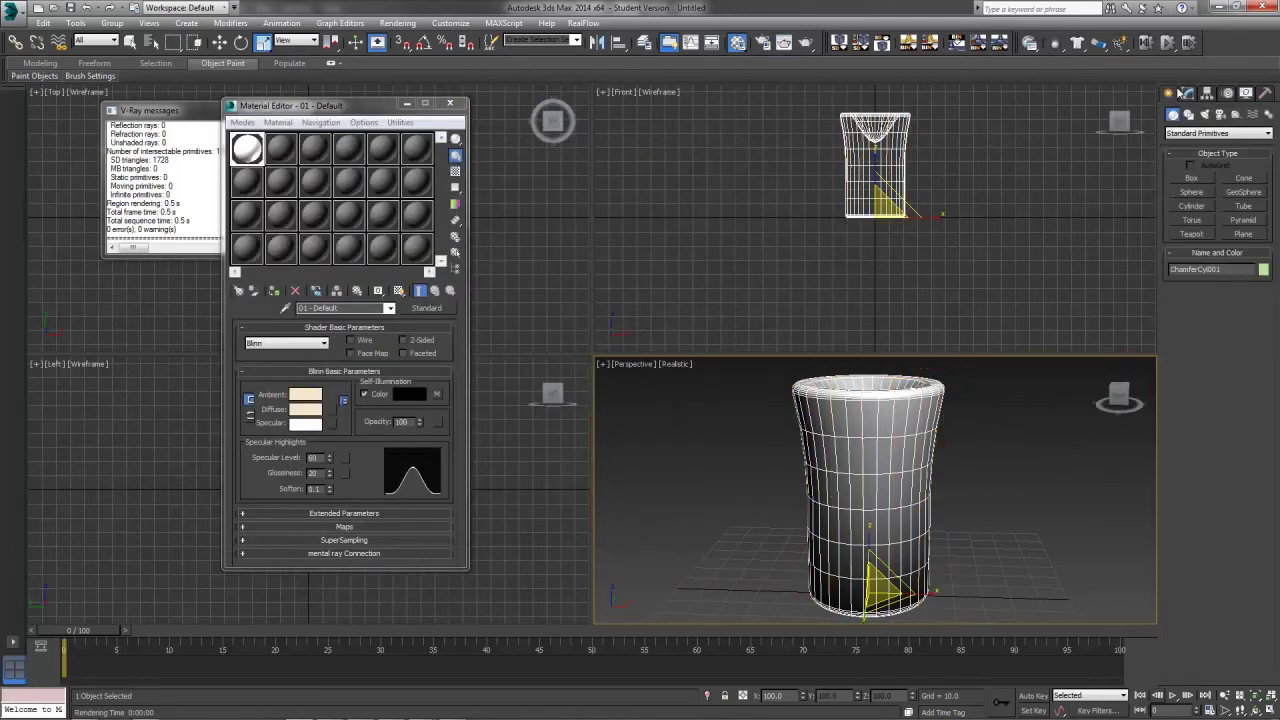
pyautogui.scroll(-3, 946, 492)
pyautogui.click(1244, 236)
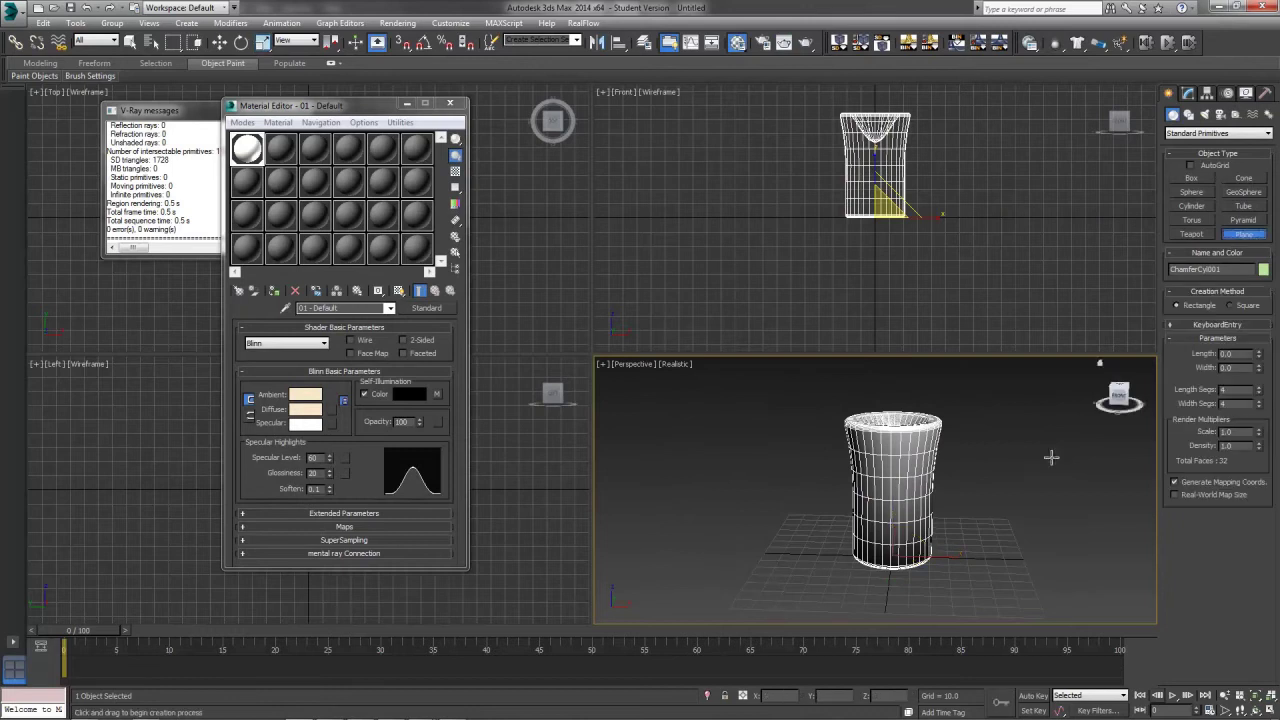
pyautogui.moveTo(1080, 470)
pyautogui.mouseDown()
pyautogui.moveTo(1048, 522)
pyautogui.moveTo(410, 713)
pyautogui.mouseUp()
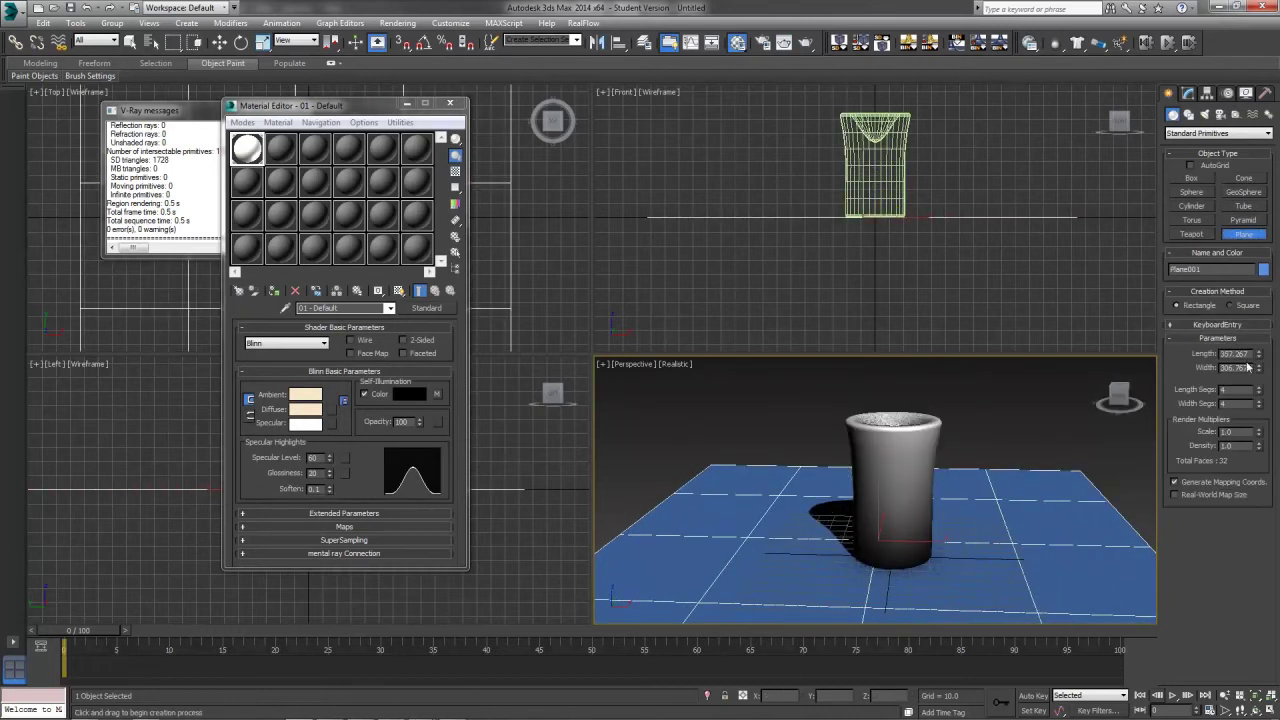
# - Set the plane's length and width to 500 and its length and width segments to 1
pyautogui.click(1188, 92)
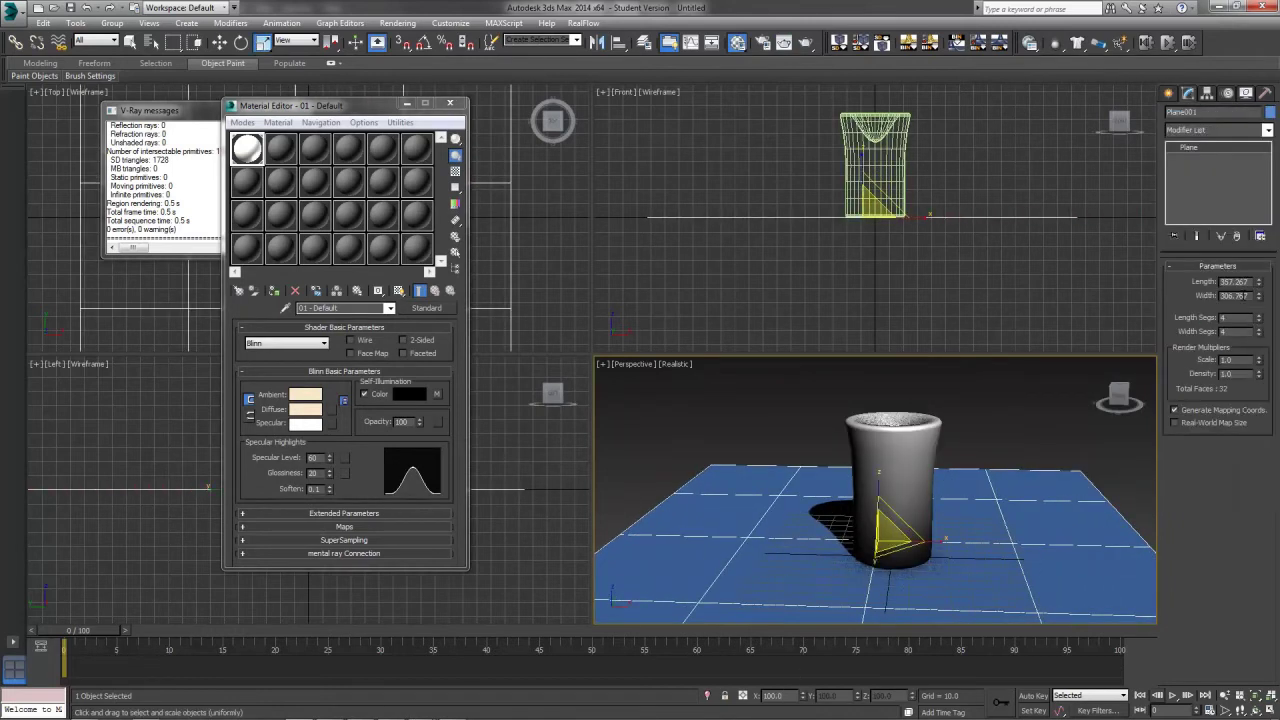
pyautogui.click(1238, 282)
pyautogui.write('500')
pyautogui.press('Tab')
pyautogui.write('500')
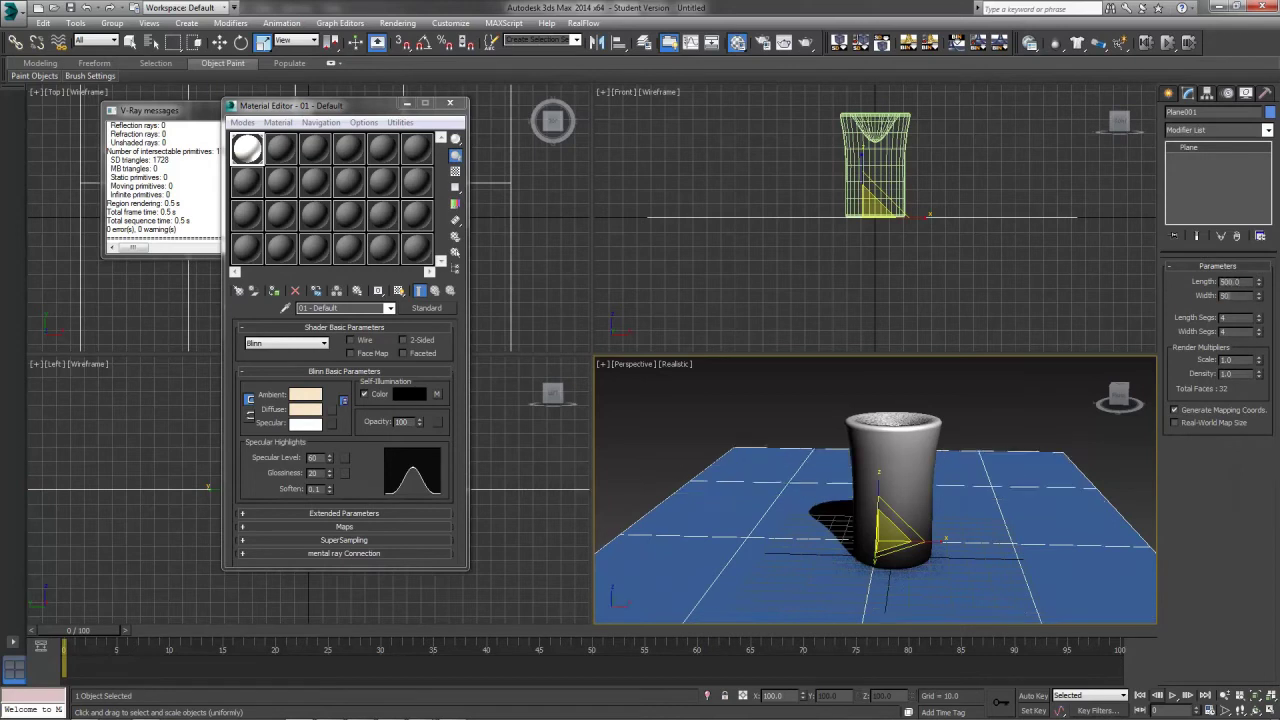
pyautogui.press('Tab')
pyautogui.write('1')
pyautogui.press('Tab')
pyautogui.write('11')
pyautogui.press('Tab')
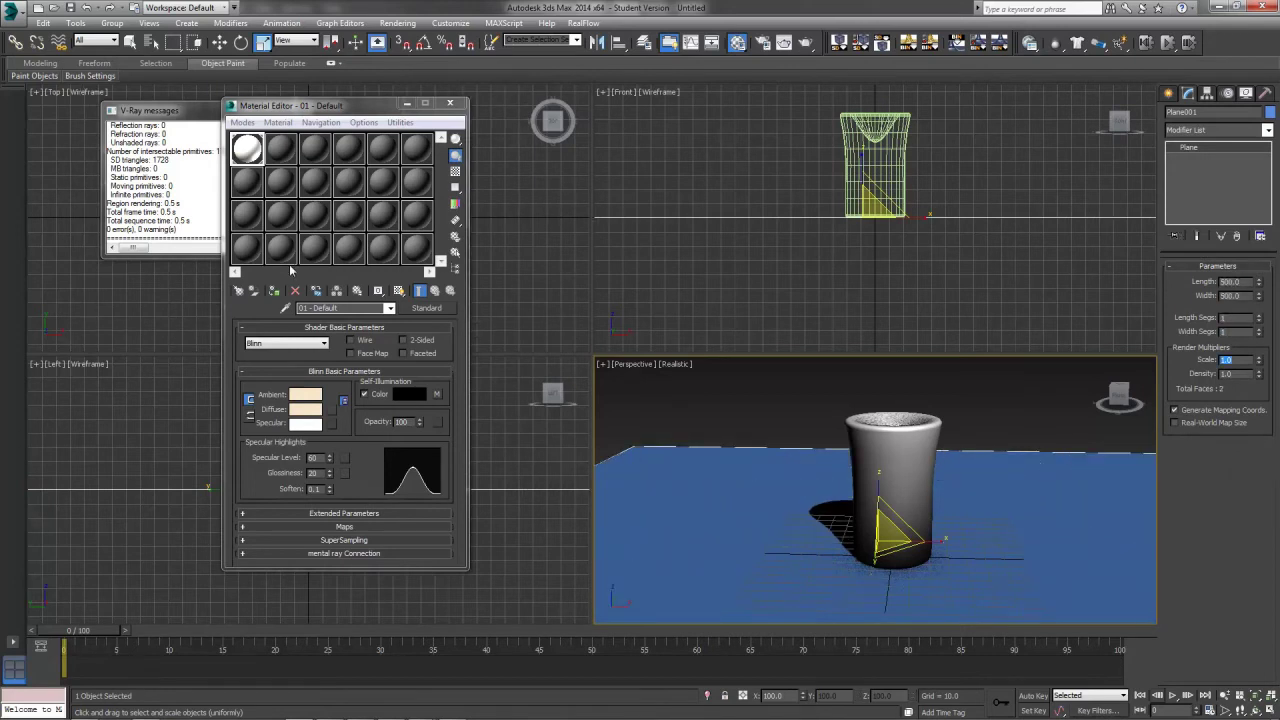
# - Assign the unused grey 07 - Default material to the ground plane and show the safe frame in the perspective view
pyautogui.moveTo(247, 181); pyautogui.dragTo(754, 540)
pyautogui.click(780, 430)
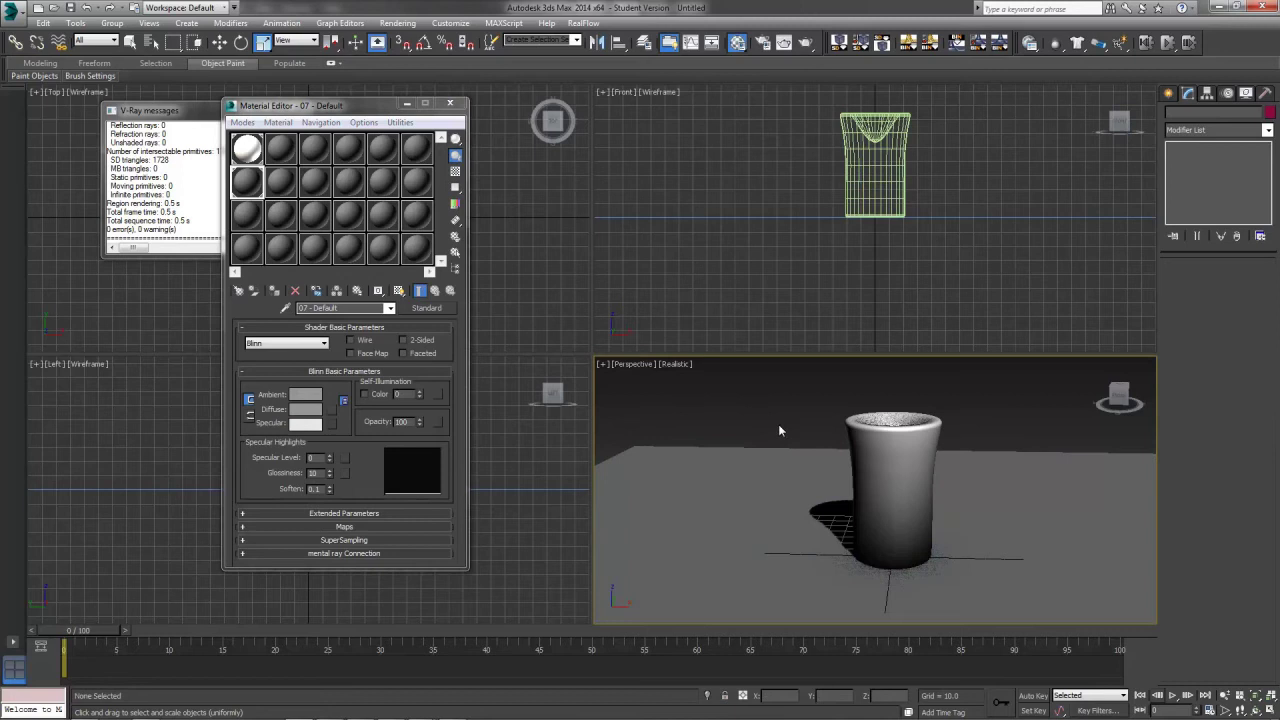
pyautogui.scroll(-3, 1034, 546)
pyautogui.hotkey('shift', 'f')
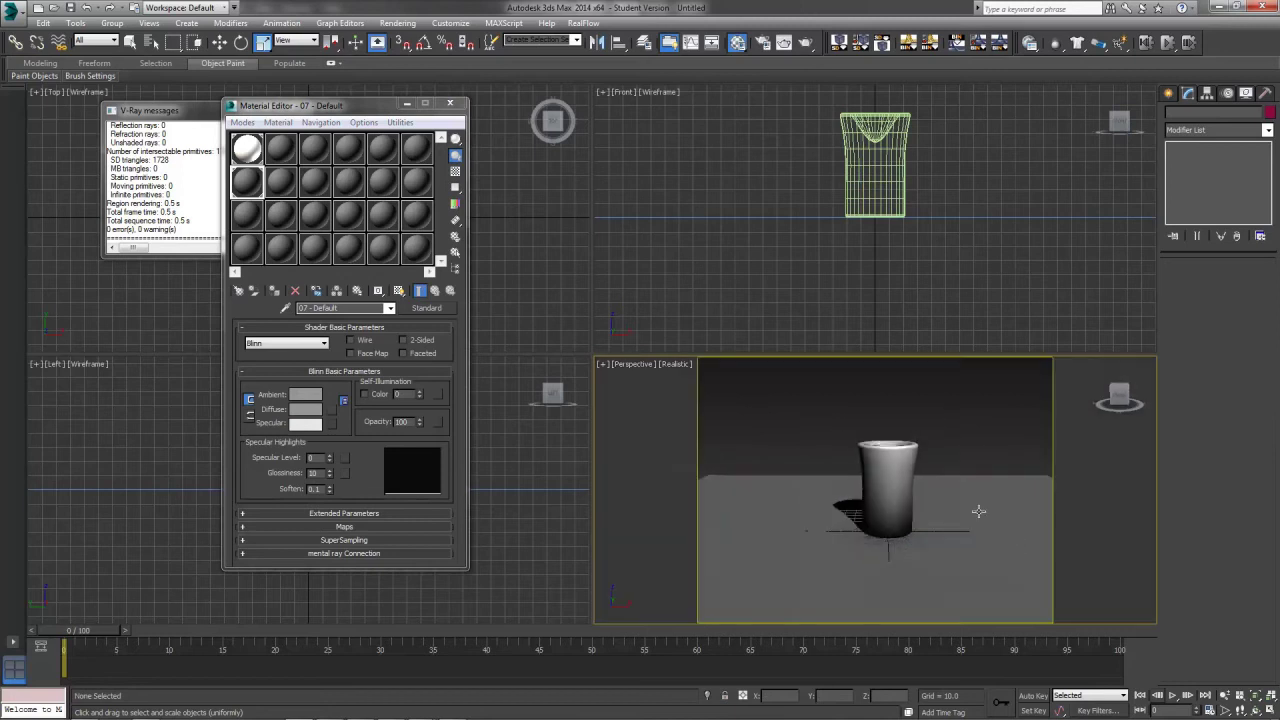
# - Load the saved mental ray render preset with all categories and frame the cylinder closely in the perspective view
pyautogui.click(784, 42)
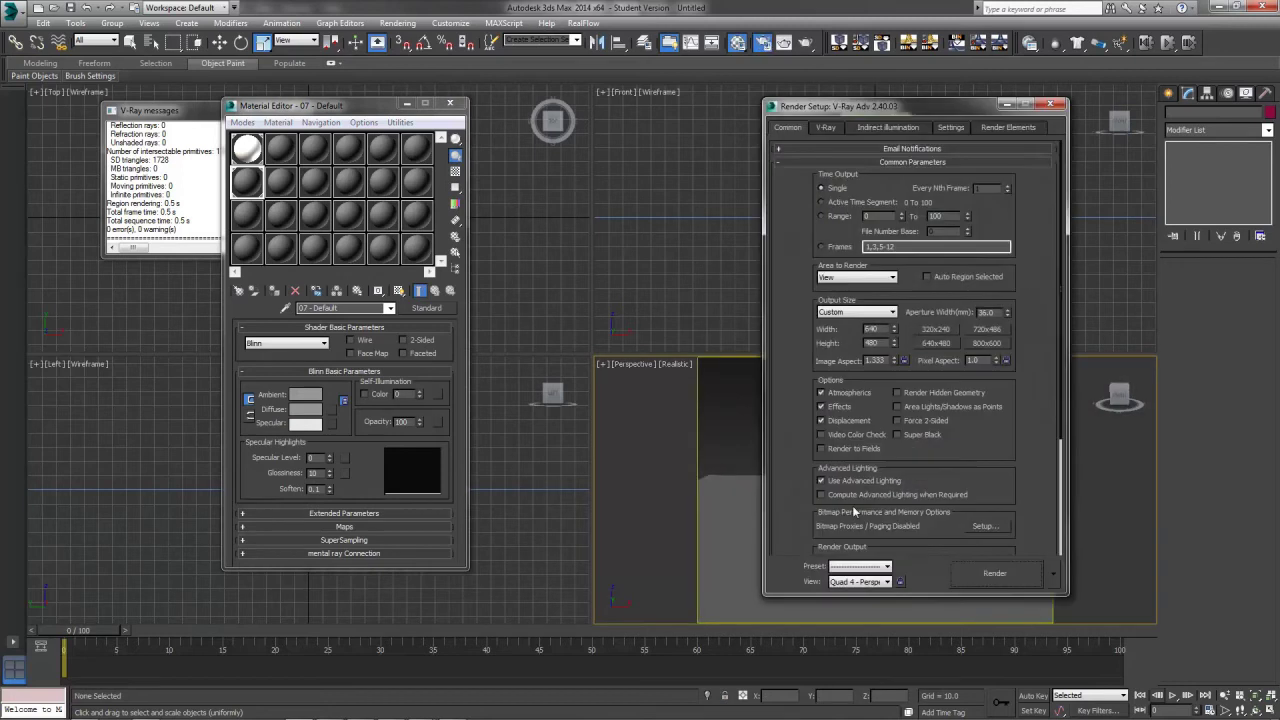
pyautogui.click(858, 566)
pyautogui.click(860, 588)
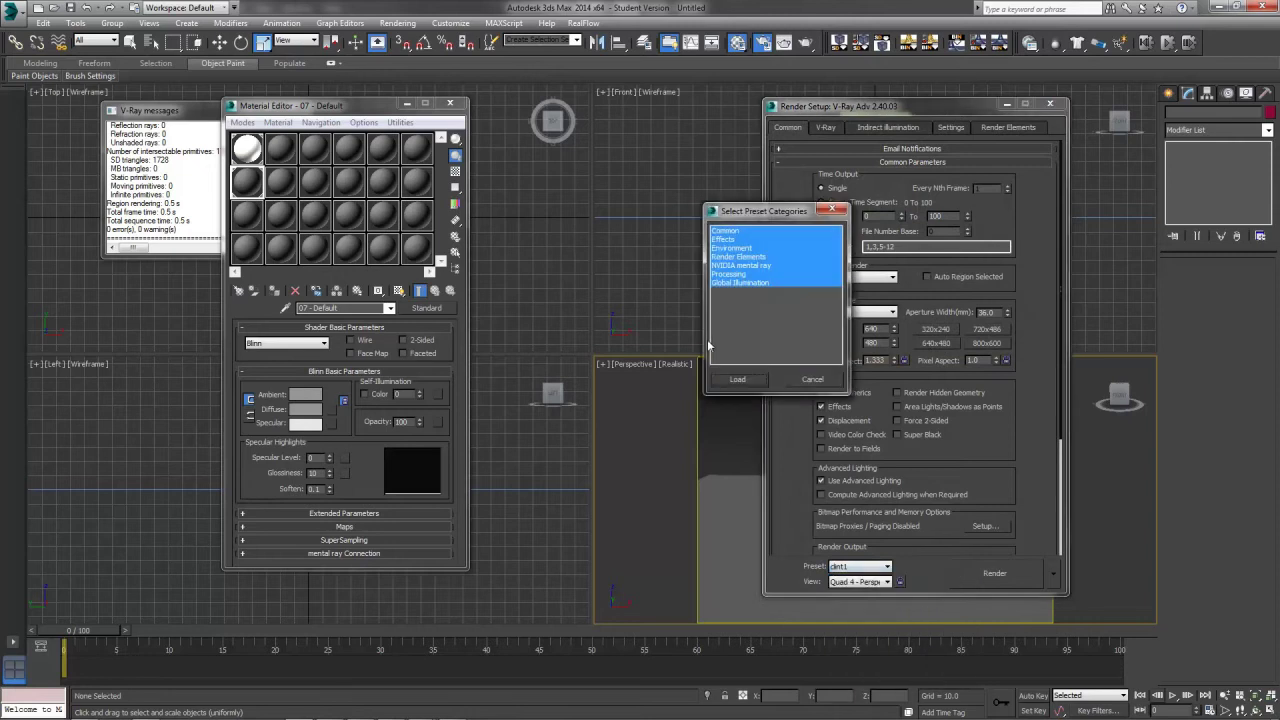
pyautogui.click(737, 379)
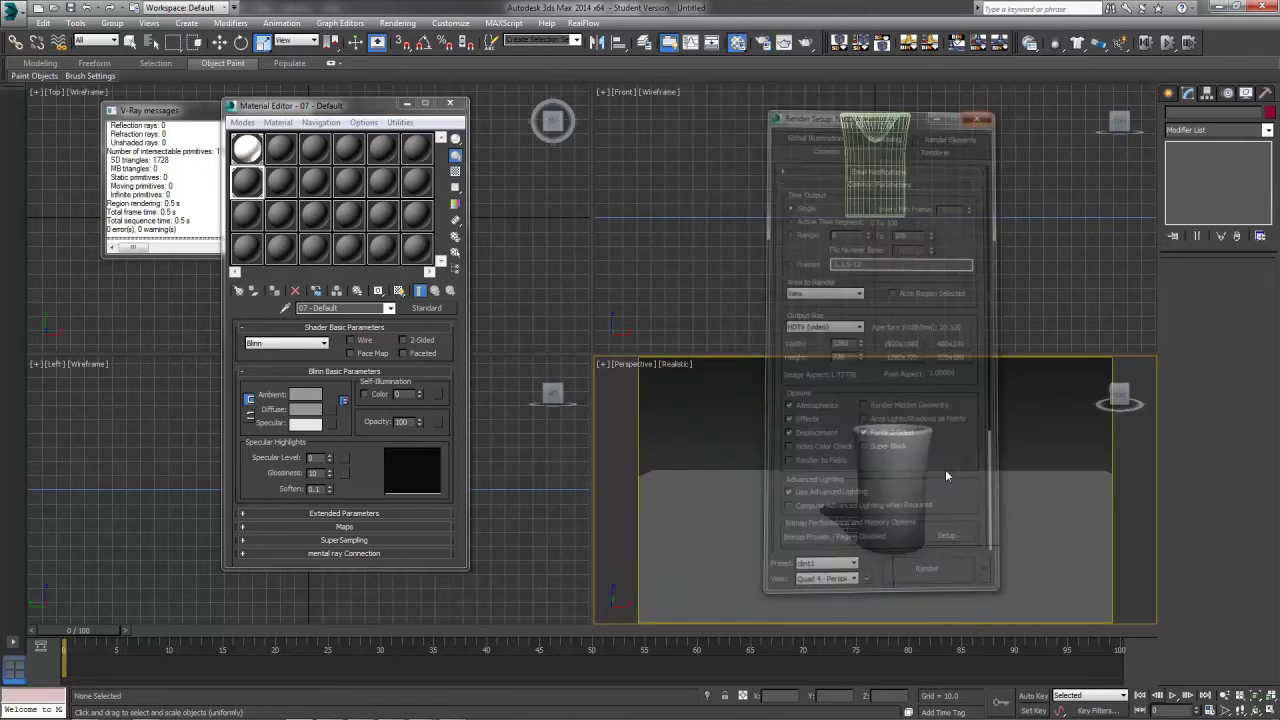
pyautogui.scroll(4, 945, 469)
pyautogui.moveTo(946, 469); pyautogui.dragTo(955, 480, button='middle')
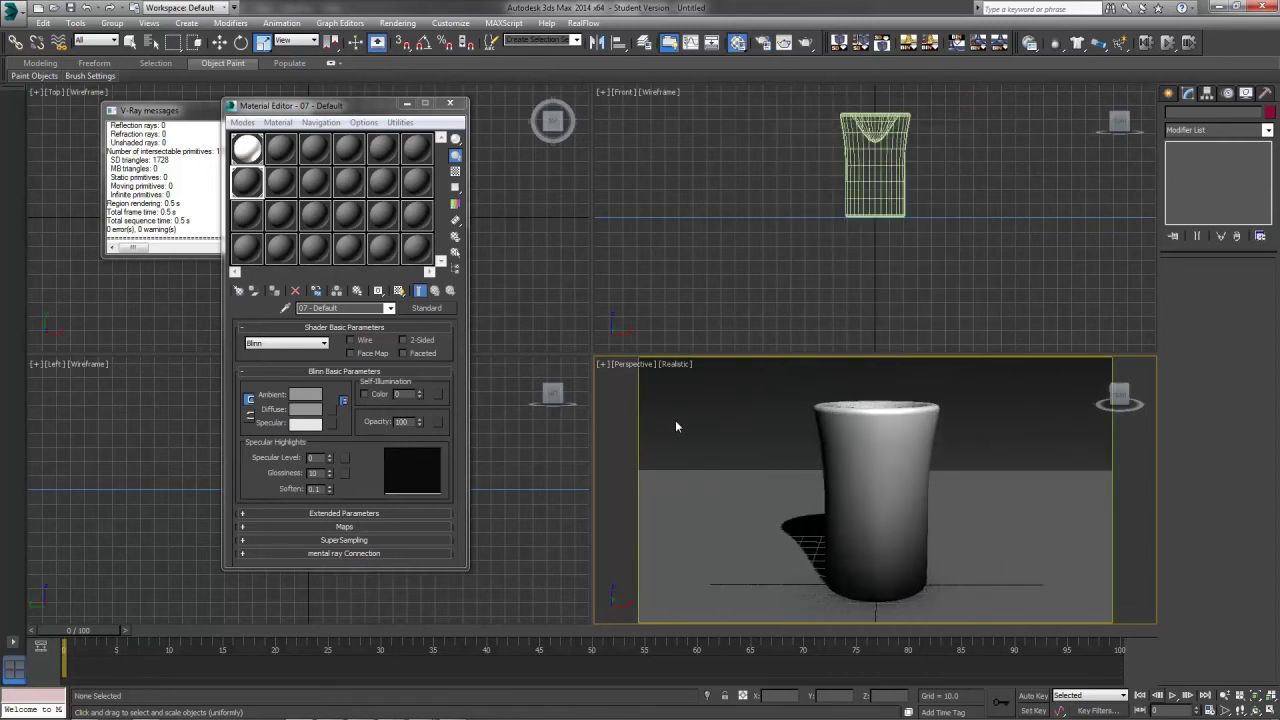
# - Add a standard Skylight in the top view beside the cylinder and set its multiplier to 0.1
pyautogui.click(1168, 92)
pyautogui.click(1204, 114)
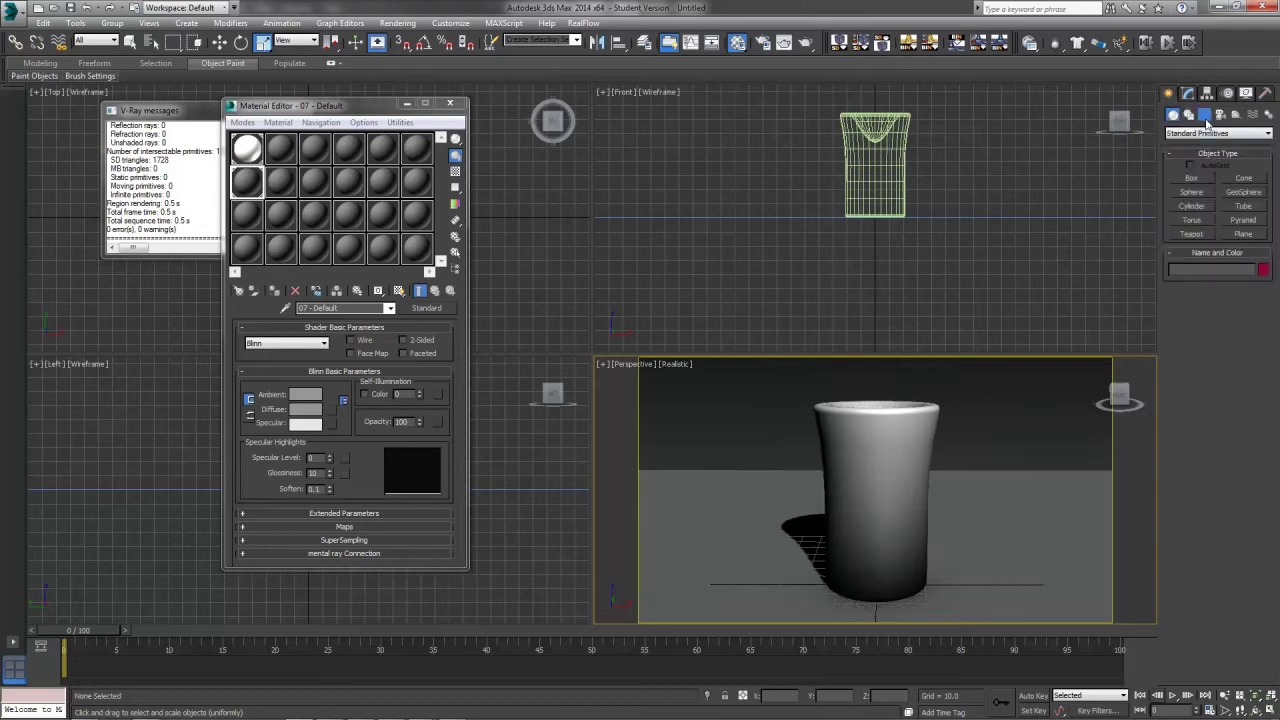
pyautogui.click(1218, 133)
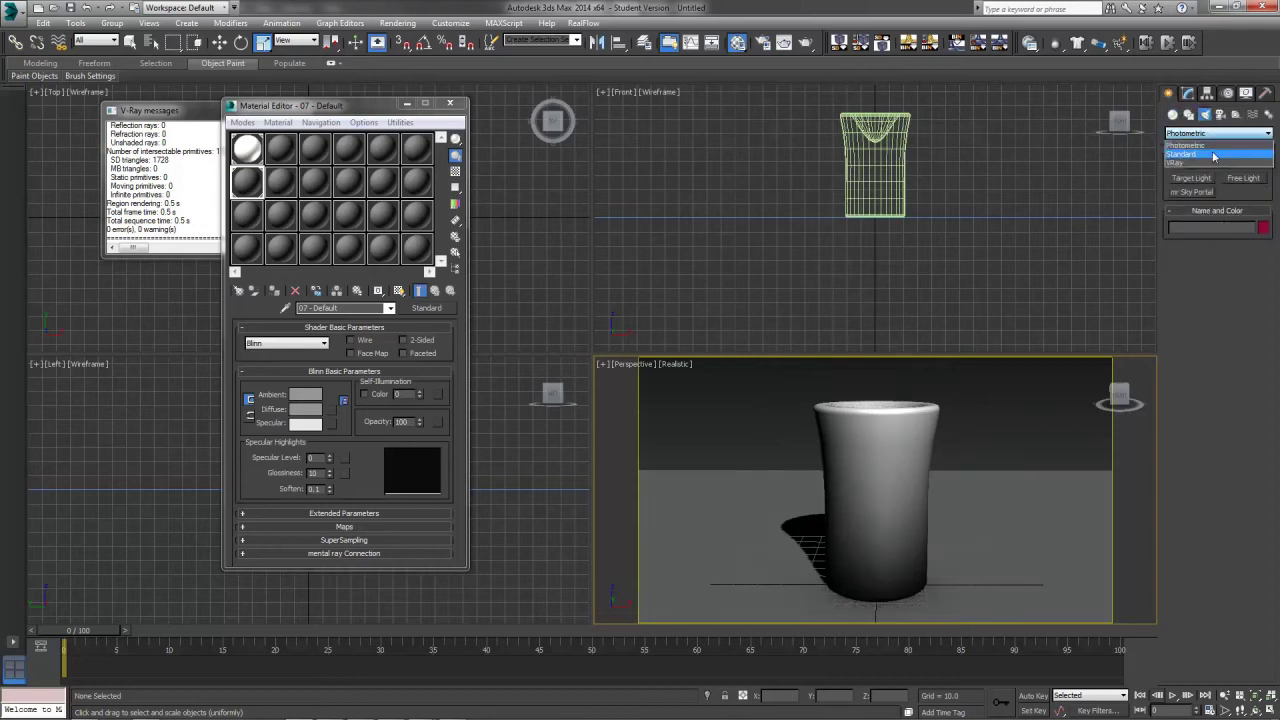
pyautogui.click(1210, 152)
pyautogui.click(1244, 206)
pyautogui.click(63, 234)
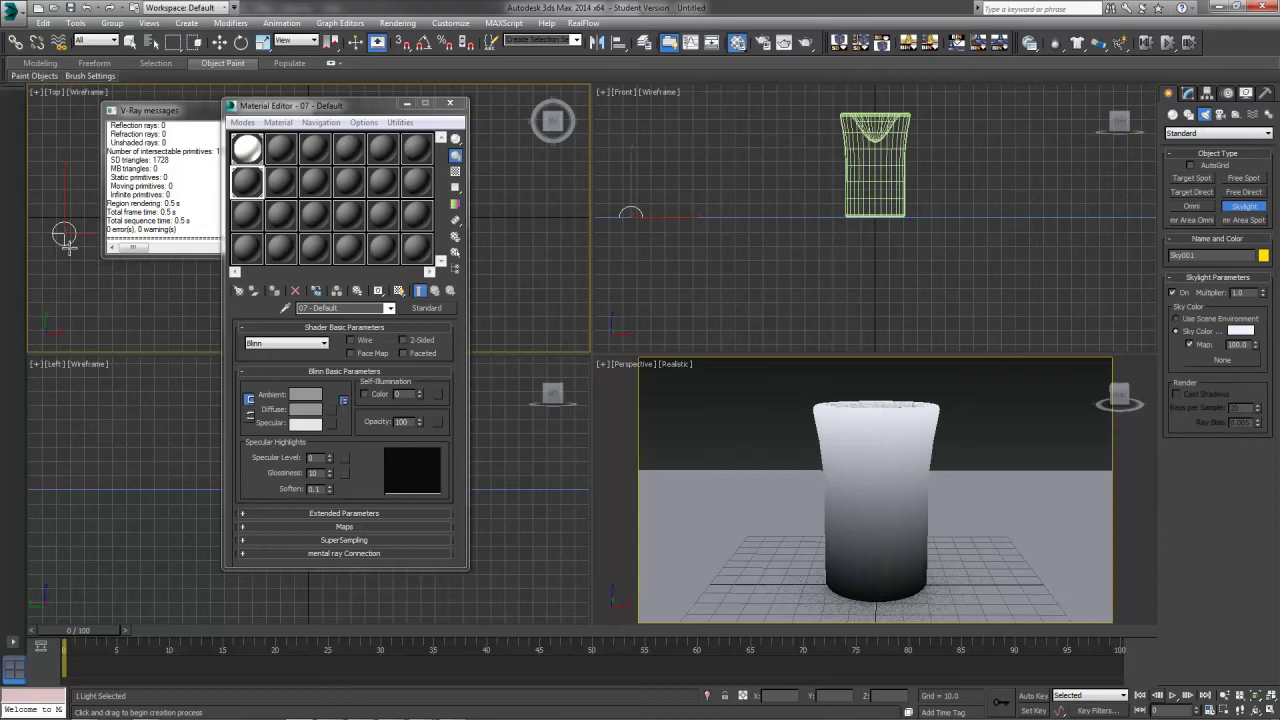
pyautogui.click(1189, 93)
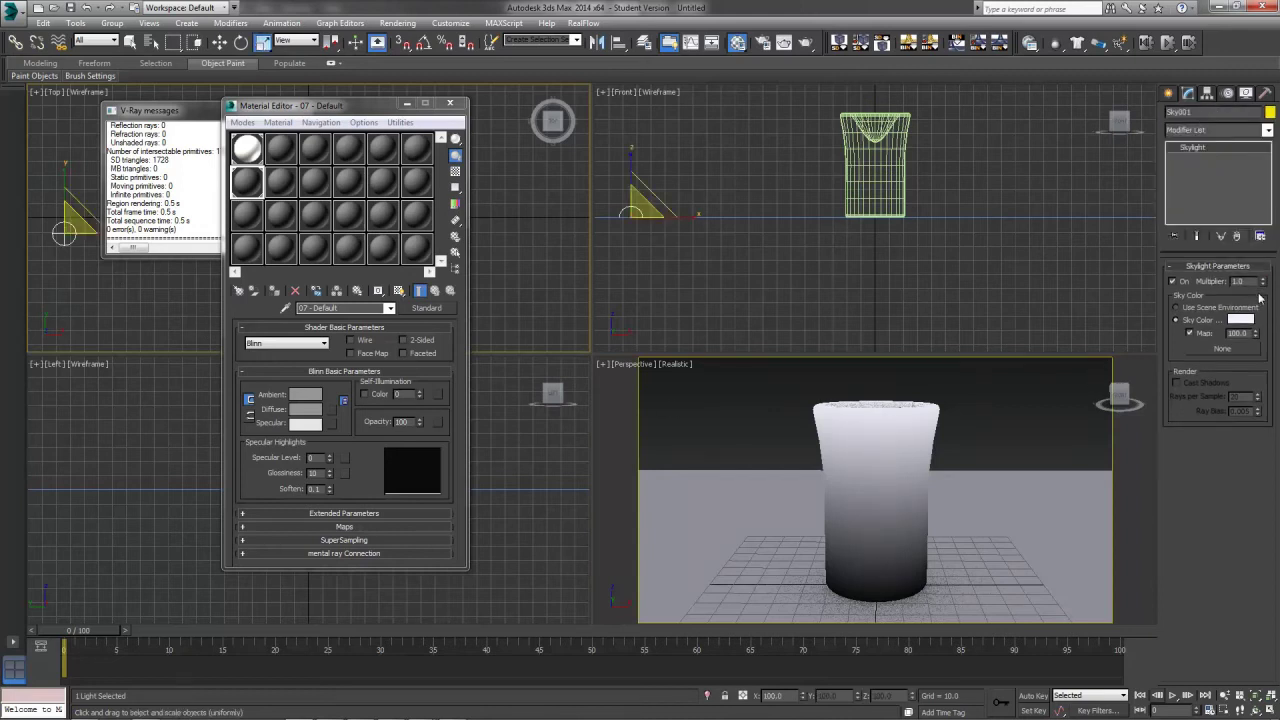
pyautogui.write('.1')
pyautogui.press('Return')
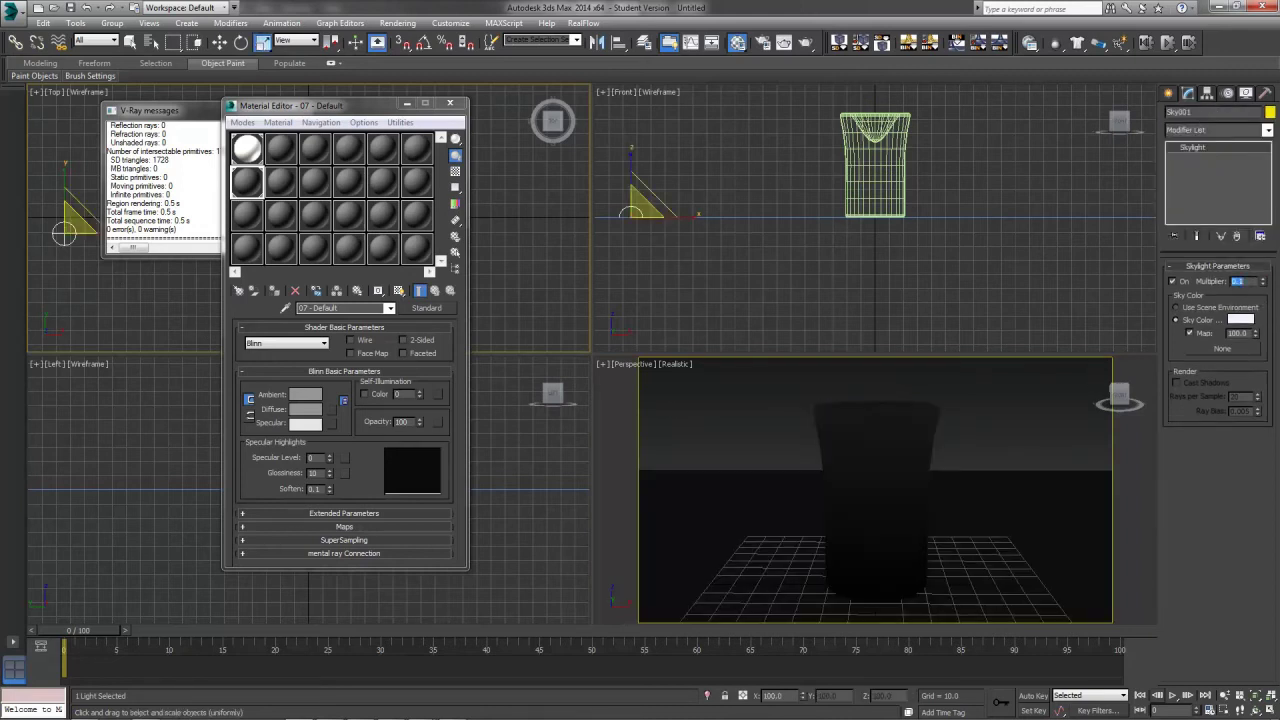
# - Place an mr Area Omni light in the front view, high above and to the right of the cylinder
pyautogui.rightClick(757, 298)
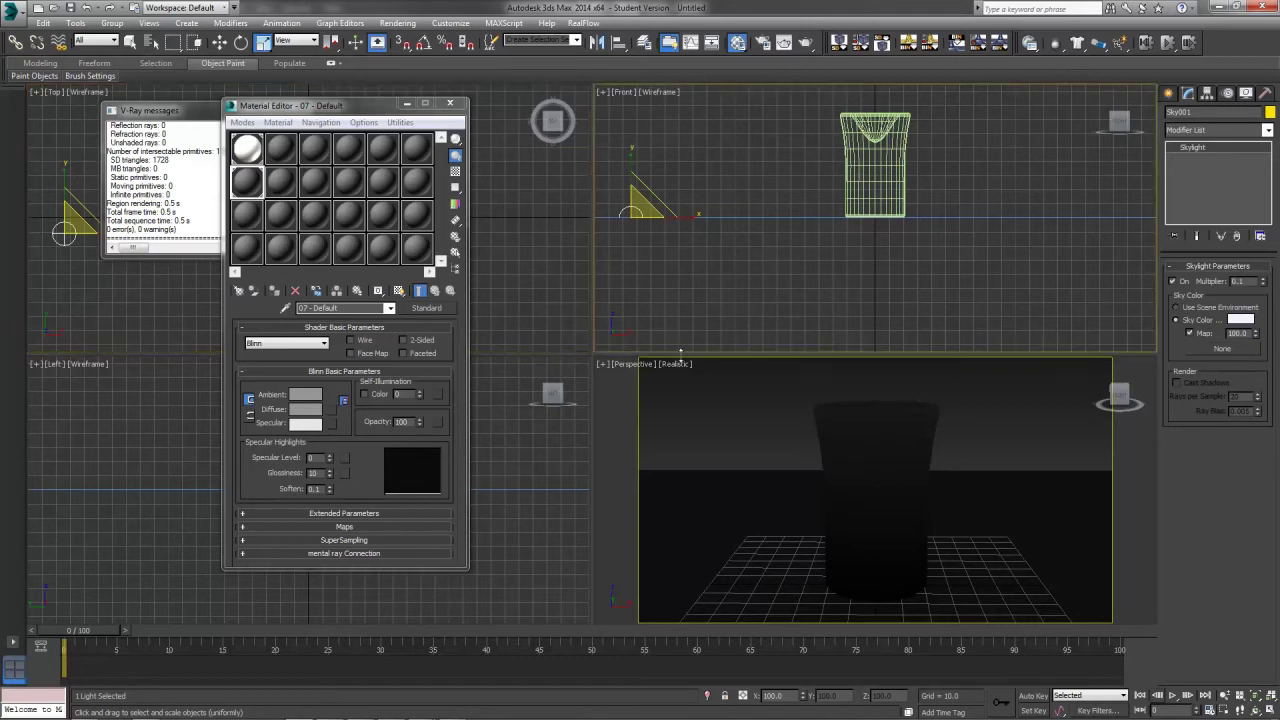
pyautogui.click(1168, 92)
pyautogui.click(1213, 219)
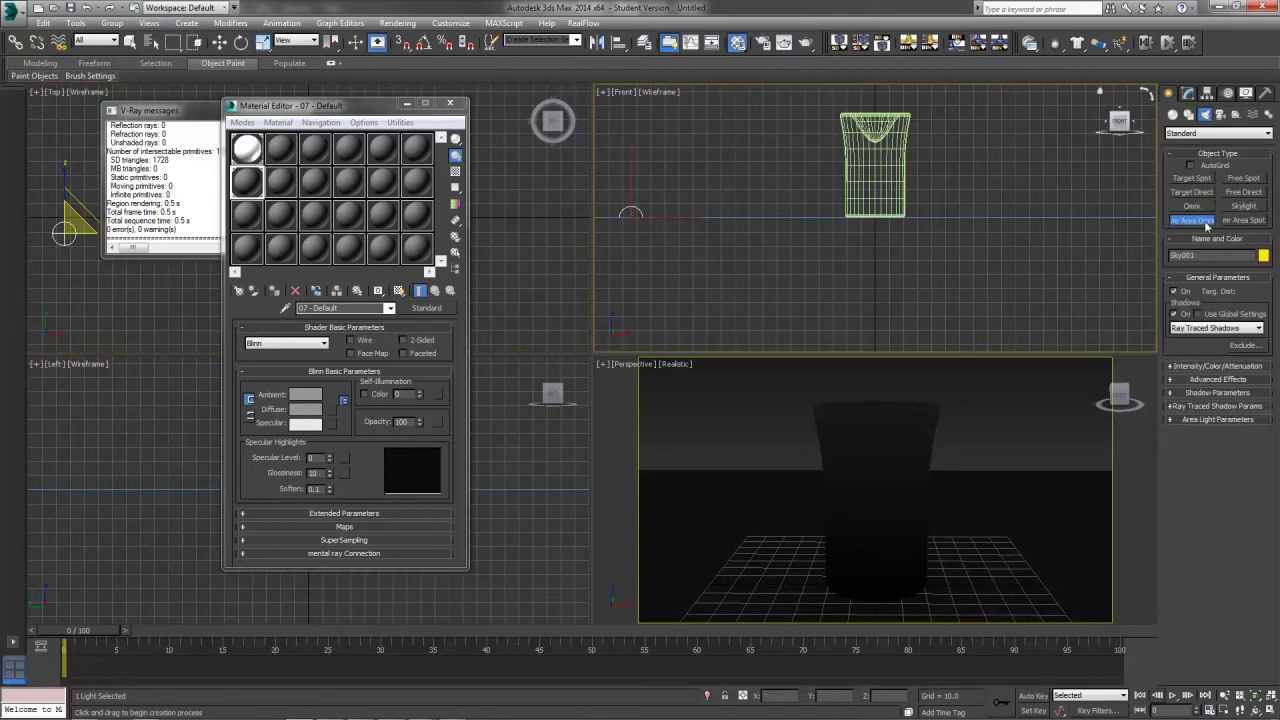
pyautogui.moveTo(990, 170); pyautogui.dragTo(926, 300, button='middle')
pyautogui.click(988, 103)
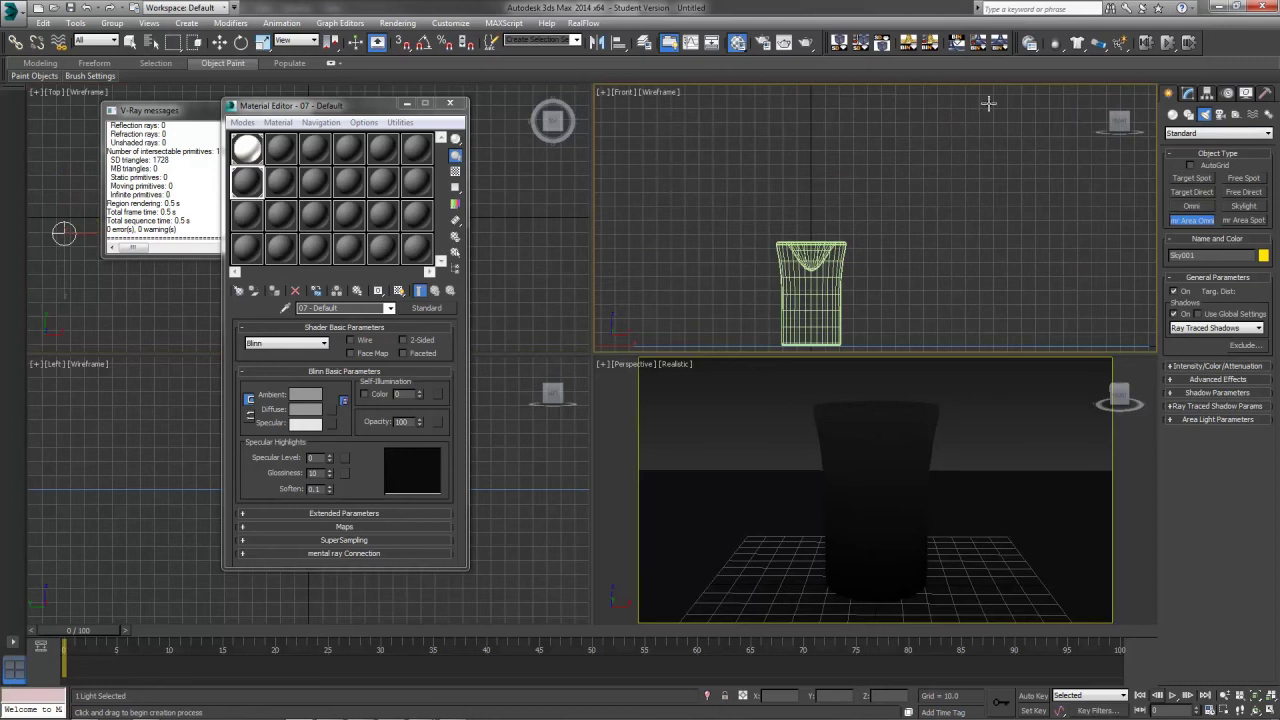
# - Set the mr Area Omni light's multiplier to 0.25 and test-render the perspective view
pyautogui.click(407, 104)
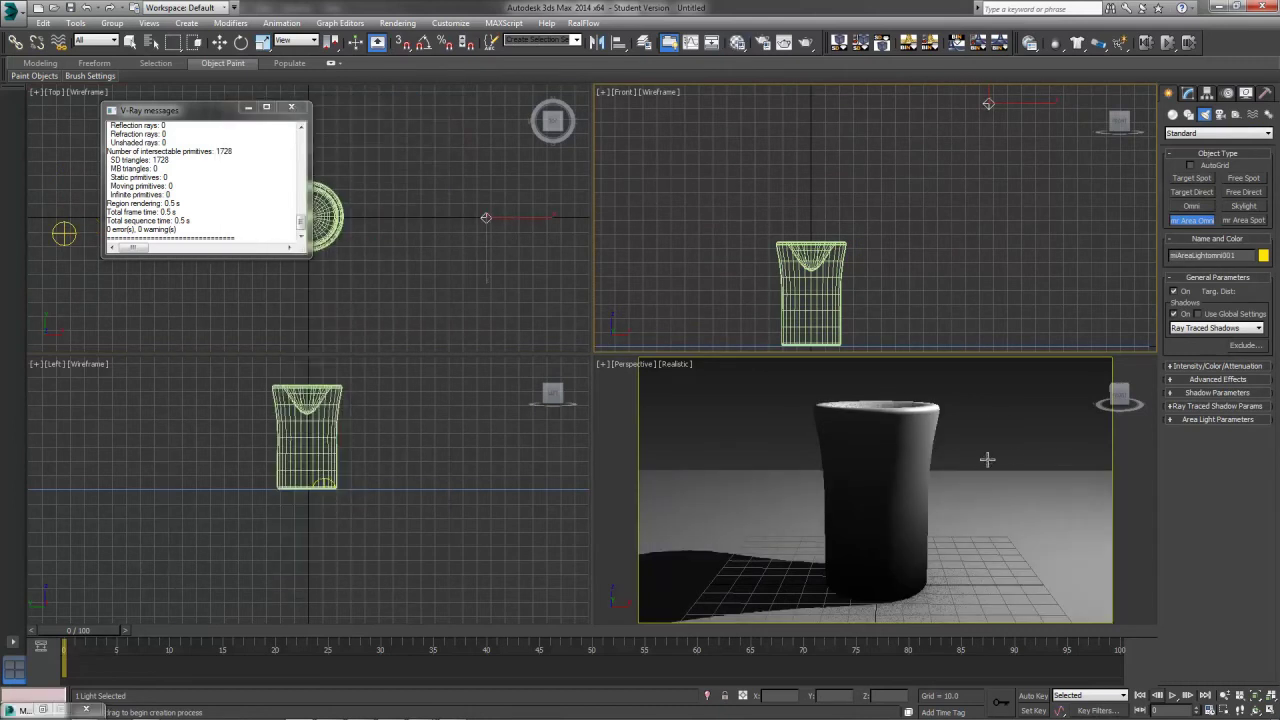
pyautogui.rightClick(855, 530)
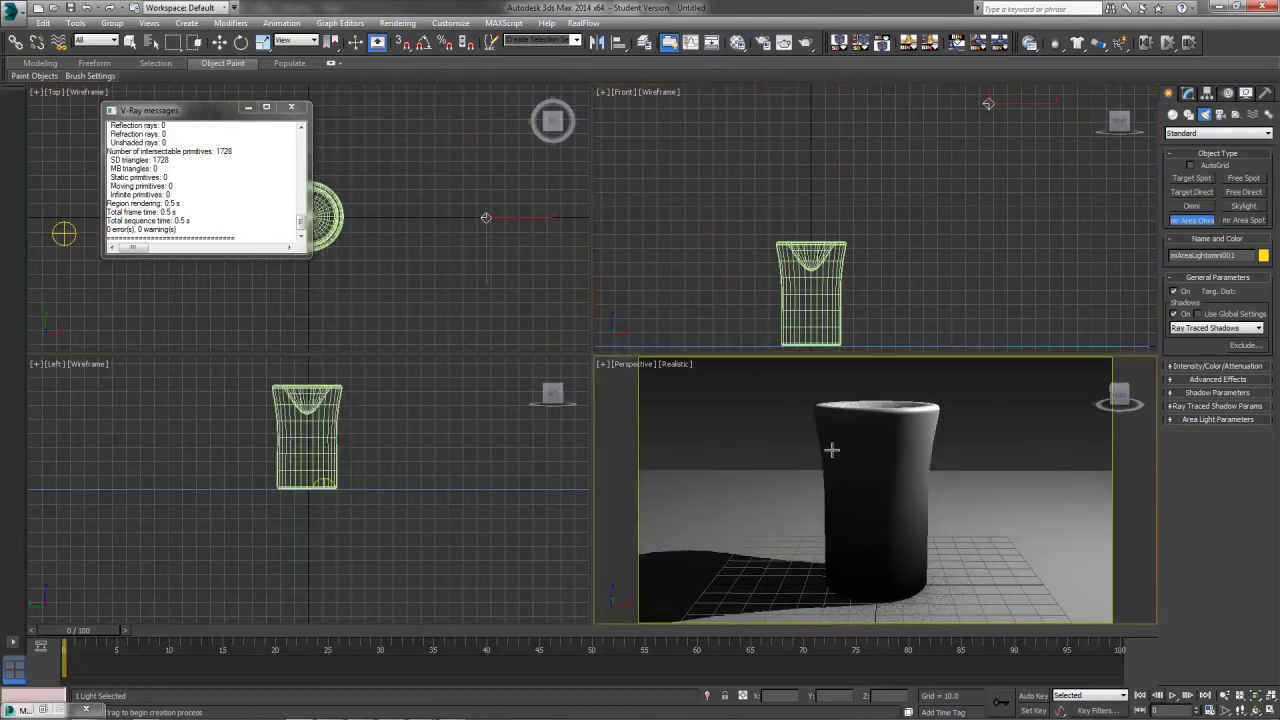
pyautogui.click(1186, 93)
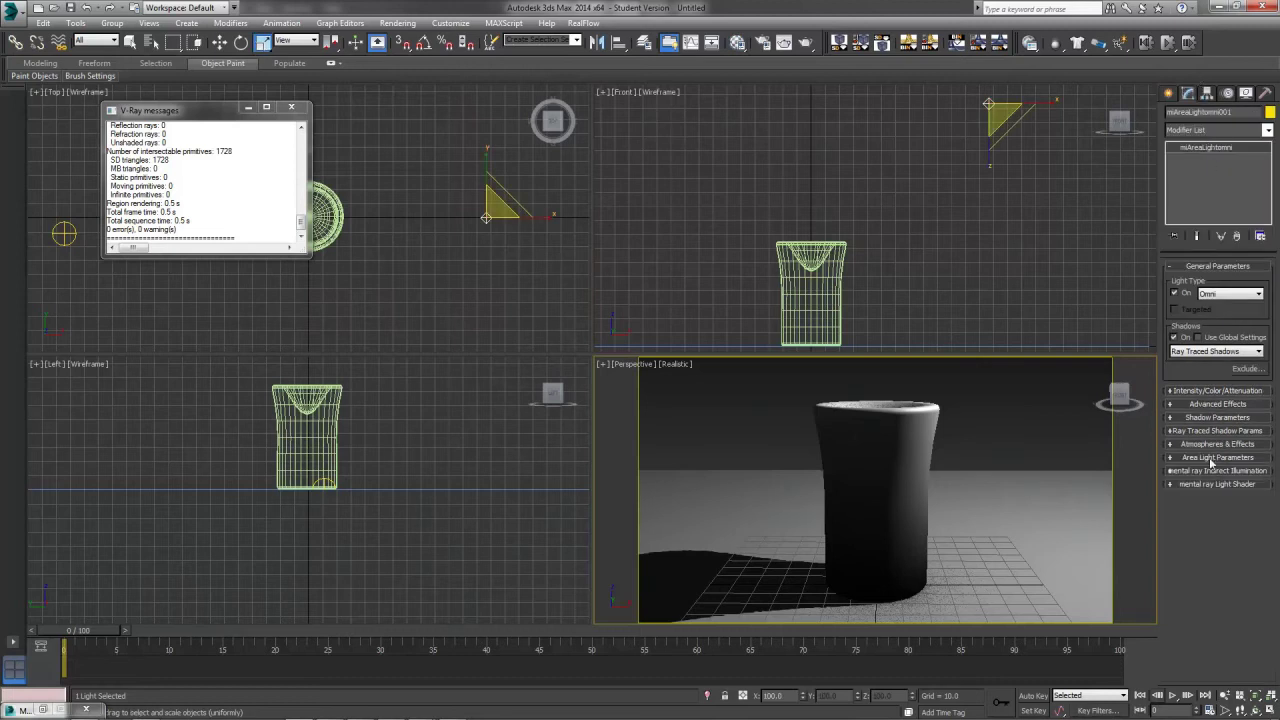
pyautogui.click(1216, 391)
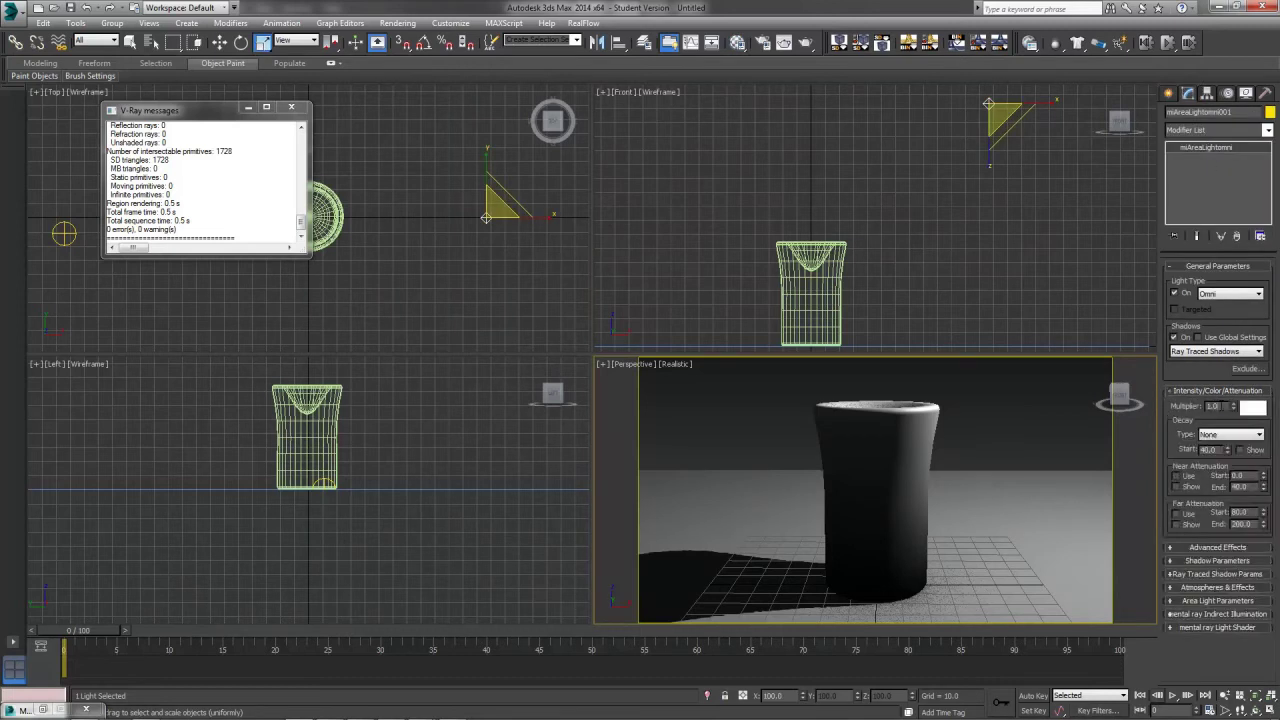
pyautogui.moveTo(1221, 406); pyautogui.dragTo(1075, 393)
pyautogui.write('.2')
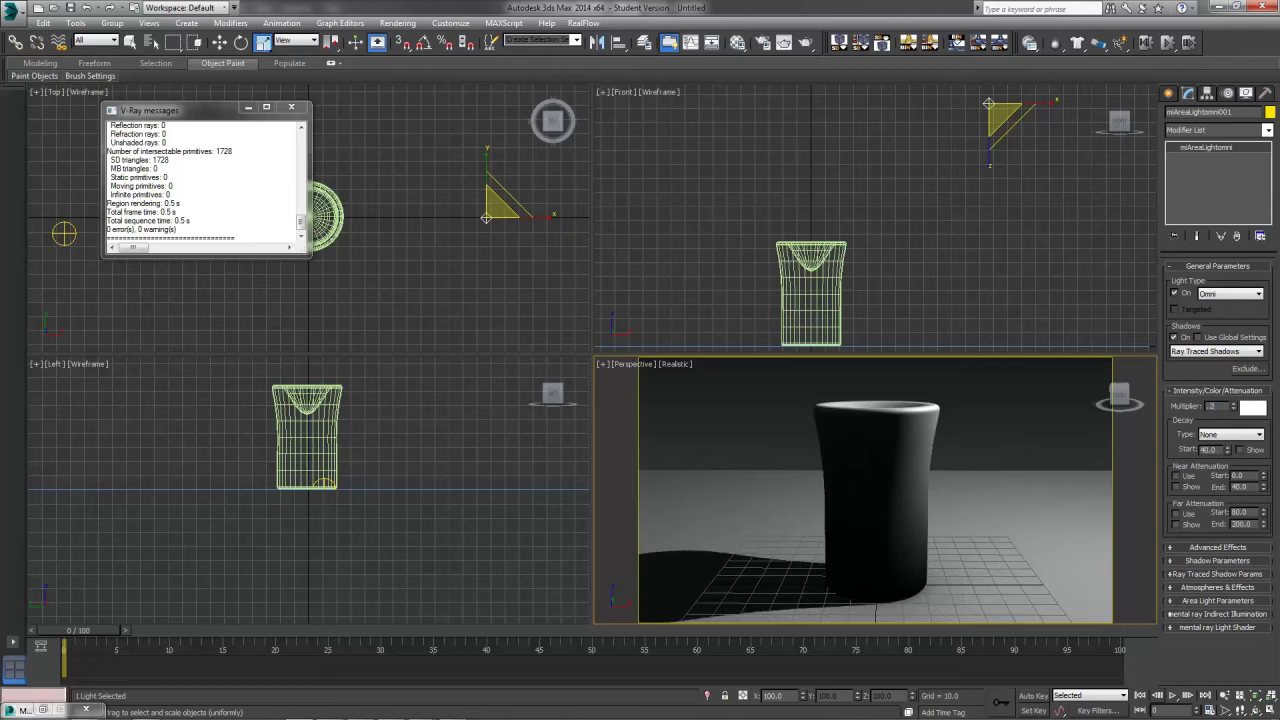
pyautogui.write('5')
pyautogui.press('Return')
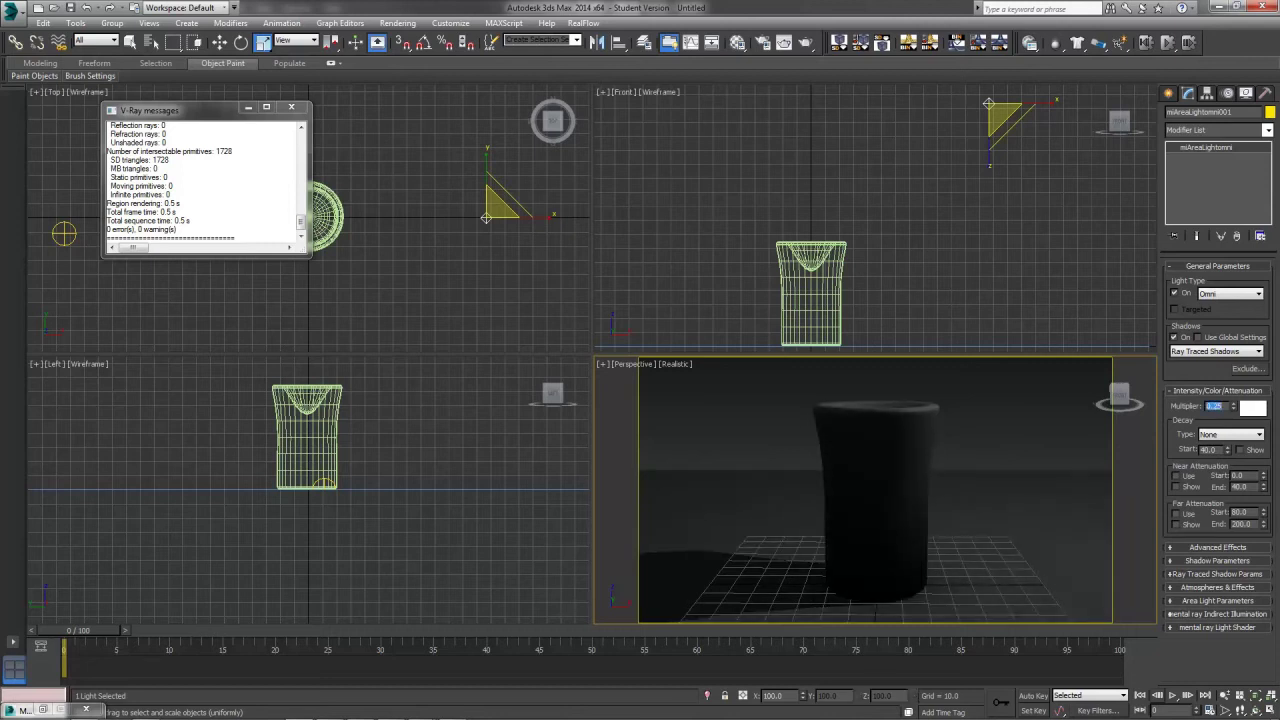
pyautogui.click(806, 45)
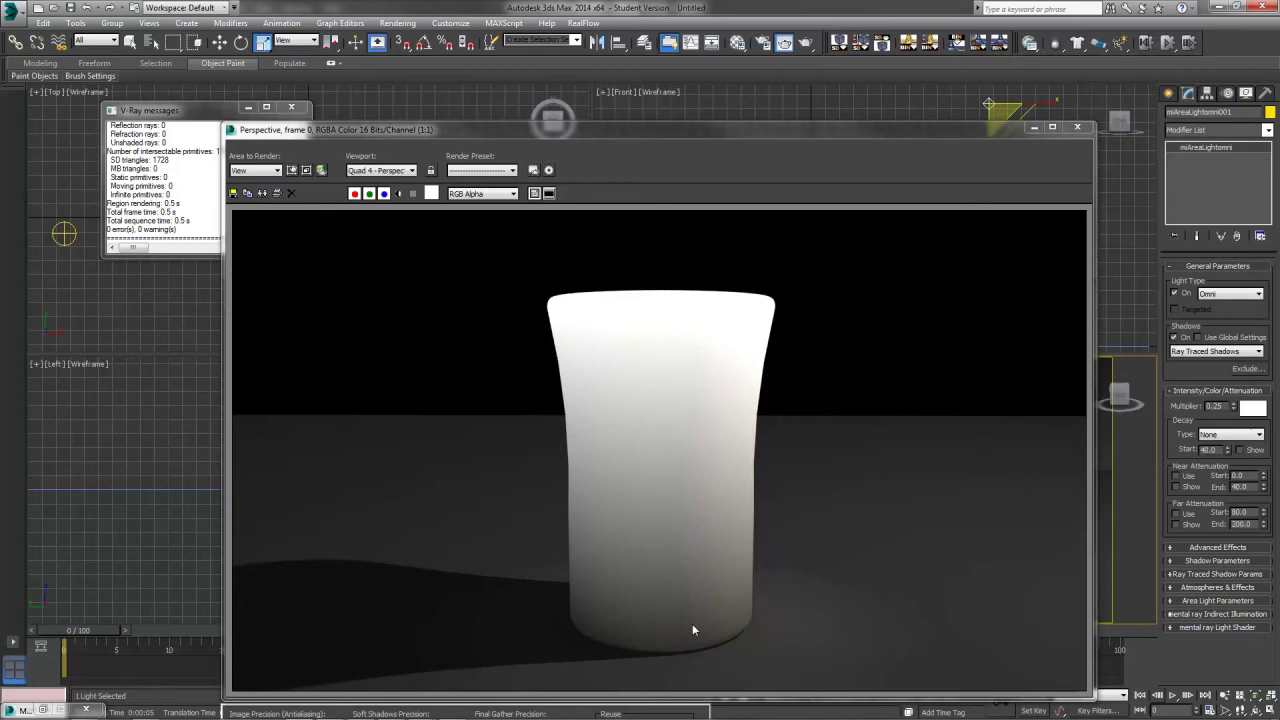
pyautogui.click(1077, 127)
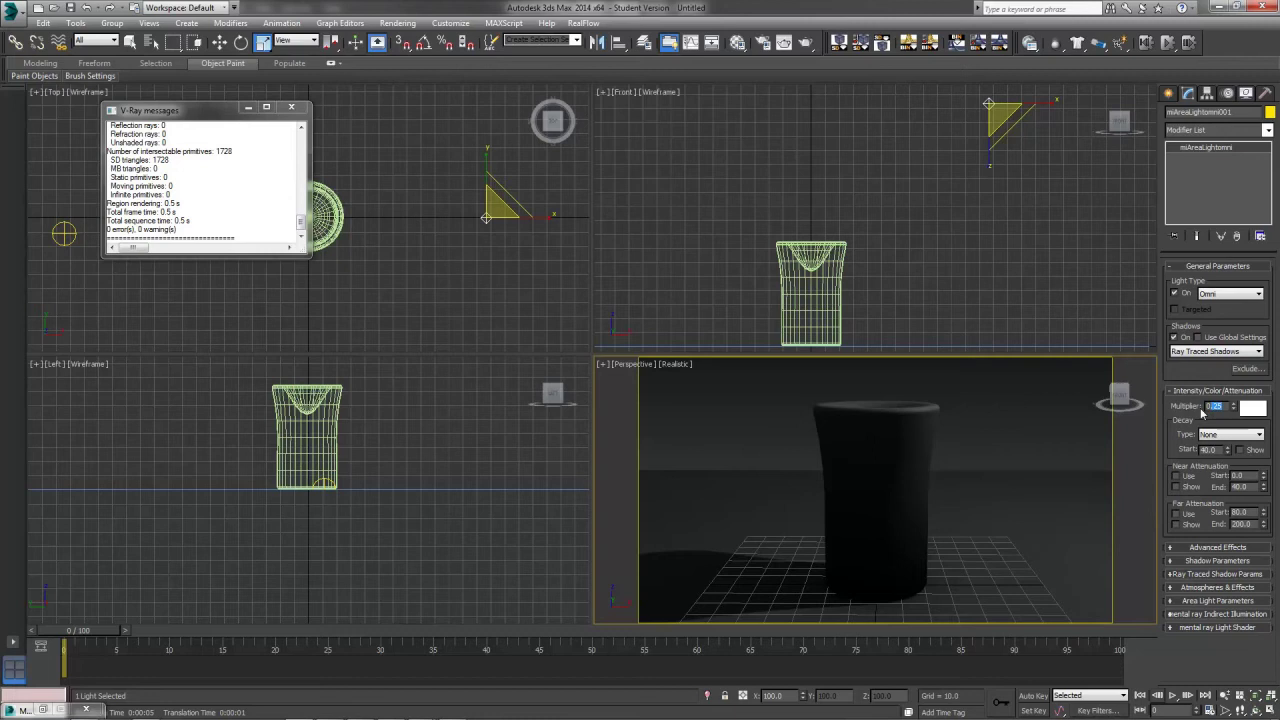
# - Reduce the area light's multiplier to 0.2 and give its sphere a radius of 20 with U and V samples of 20
pyautogui.write('.2')
pyautogui.press('Return')
pyautogui.click(1215, 601)
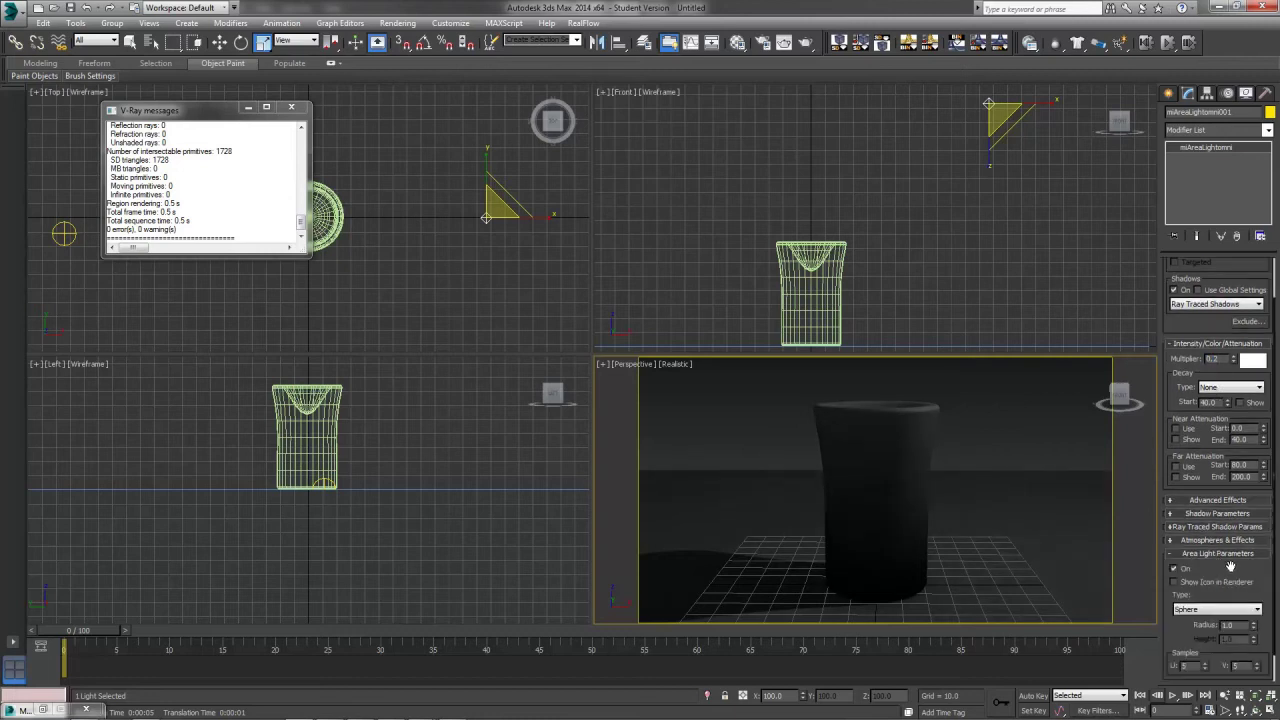
pyautogui.moveTo(1234, 626); pyautogui.dragTo(1107, 629)
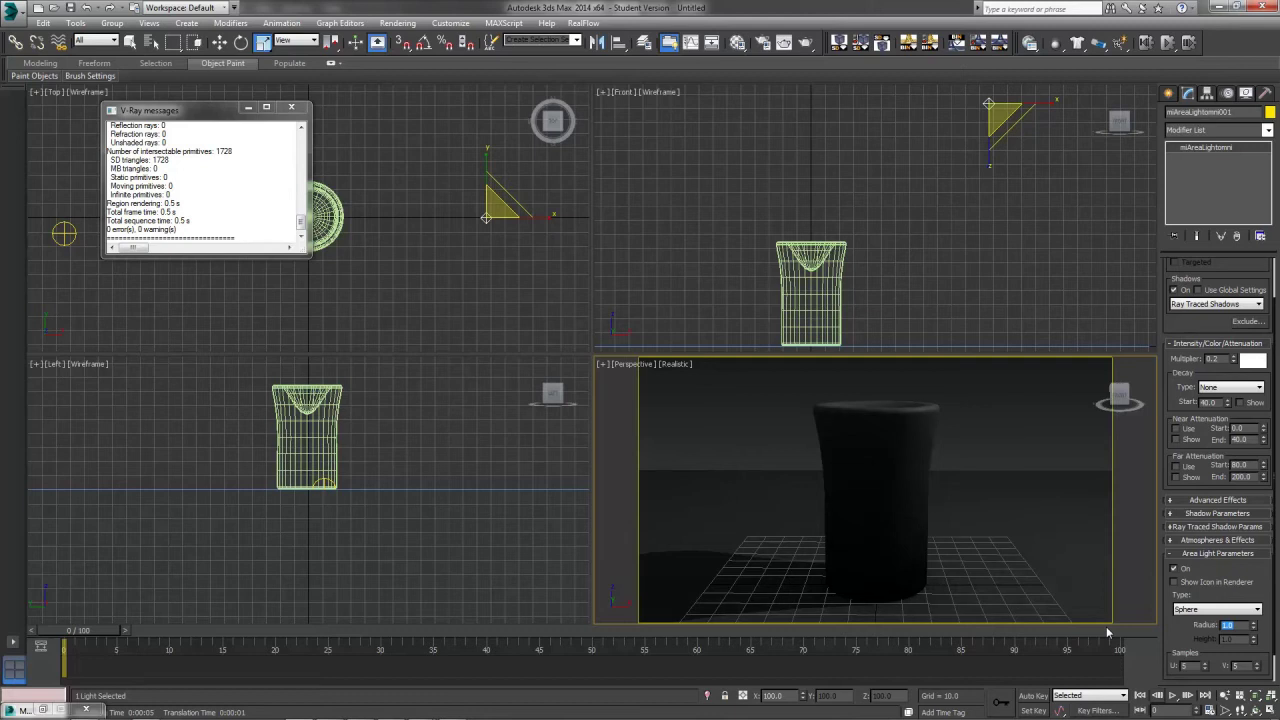
pyautogui.write('20')
pyautogui.press('Return')
pyautogui.press('Tab')
pyautogui.write('20')
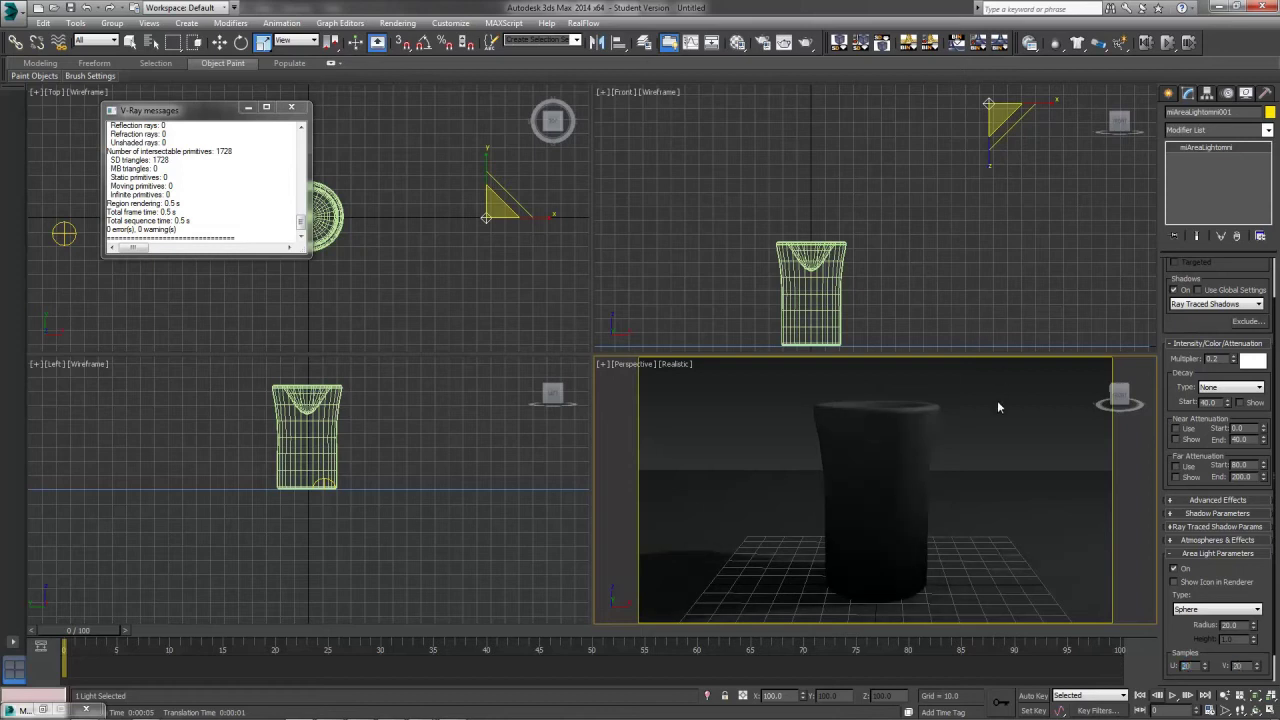
# - Move the area light in the top view to about Y 99, behind the cylinder, and test-render the perspective view
pyautogui.click(219, 42)
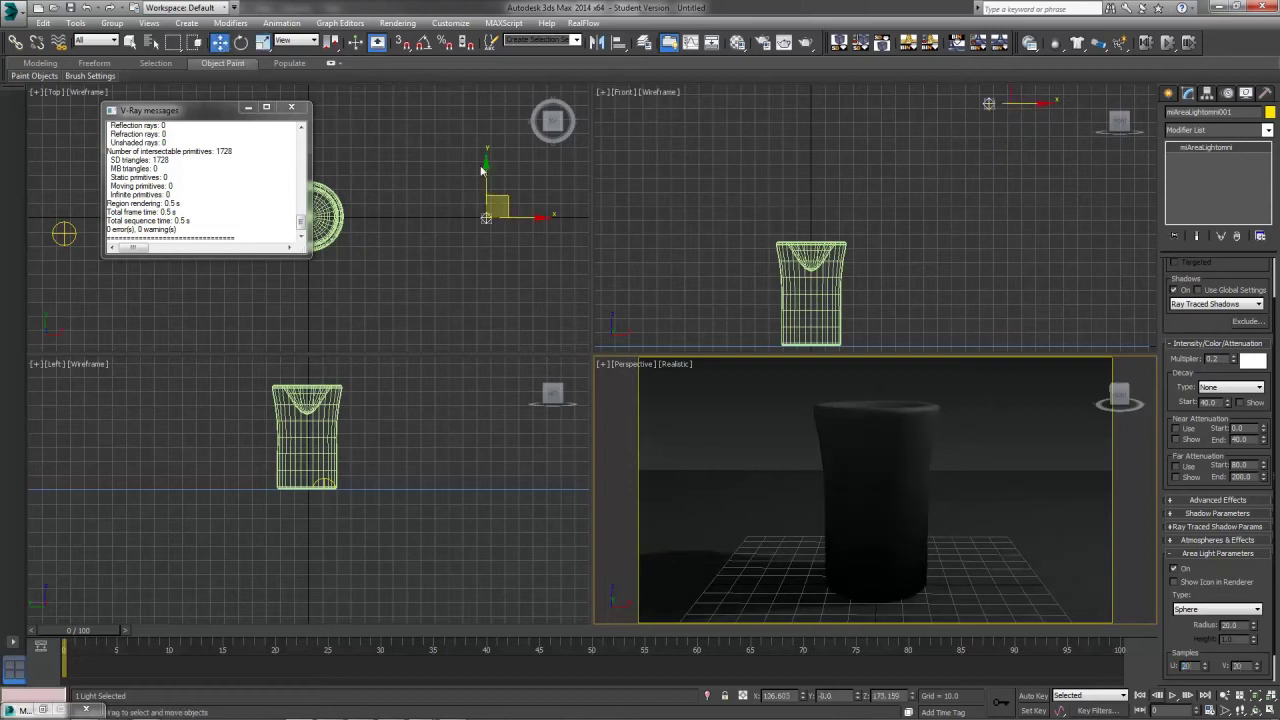
pyautogui.moveTo(486, 173); pyautogui.dragTo(461, 114)
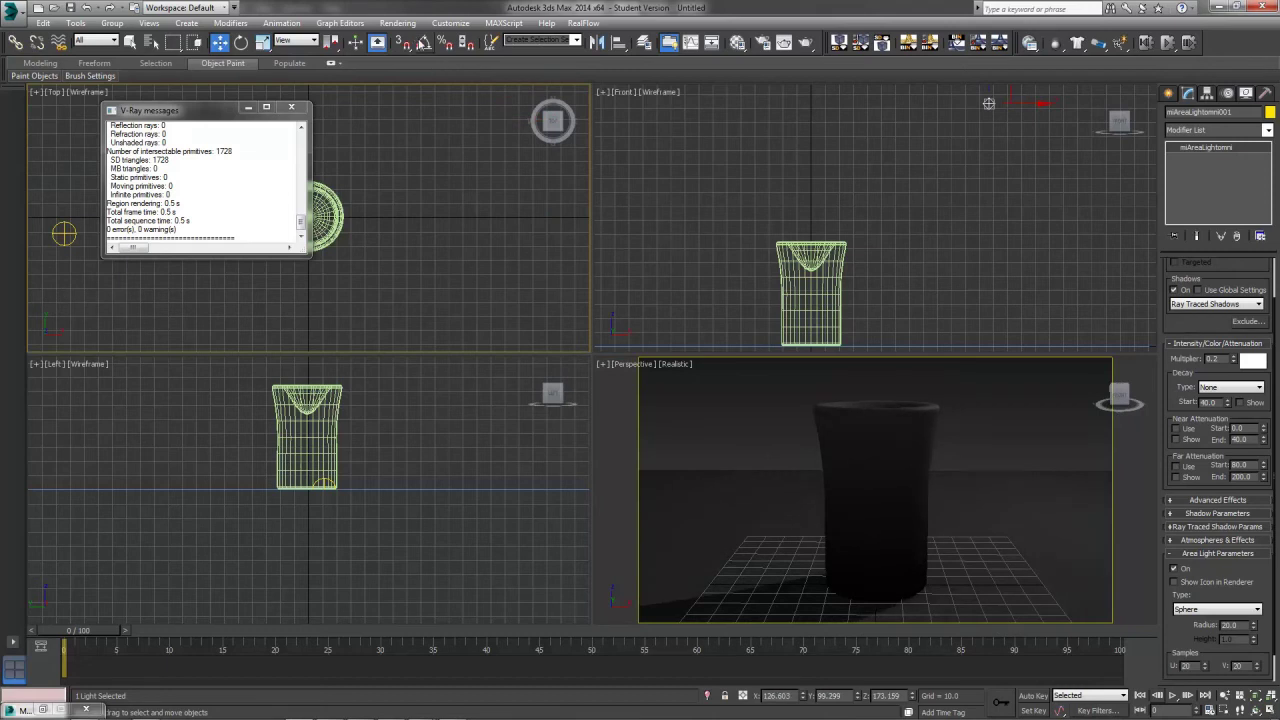
pyautogui.rightClick(957, 418)
pyautogui.click(803, 44)
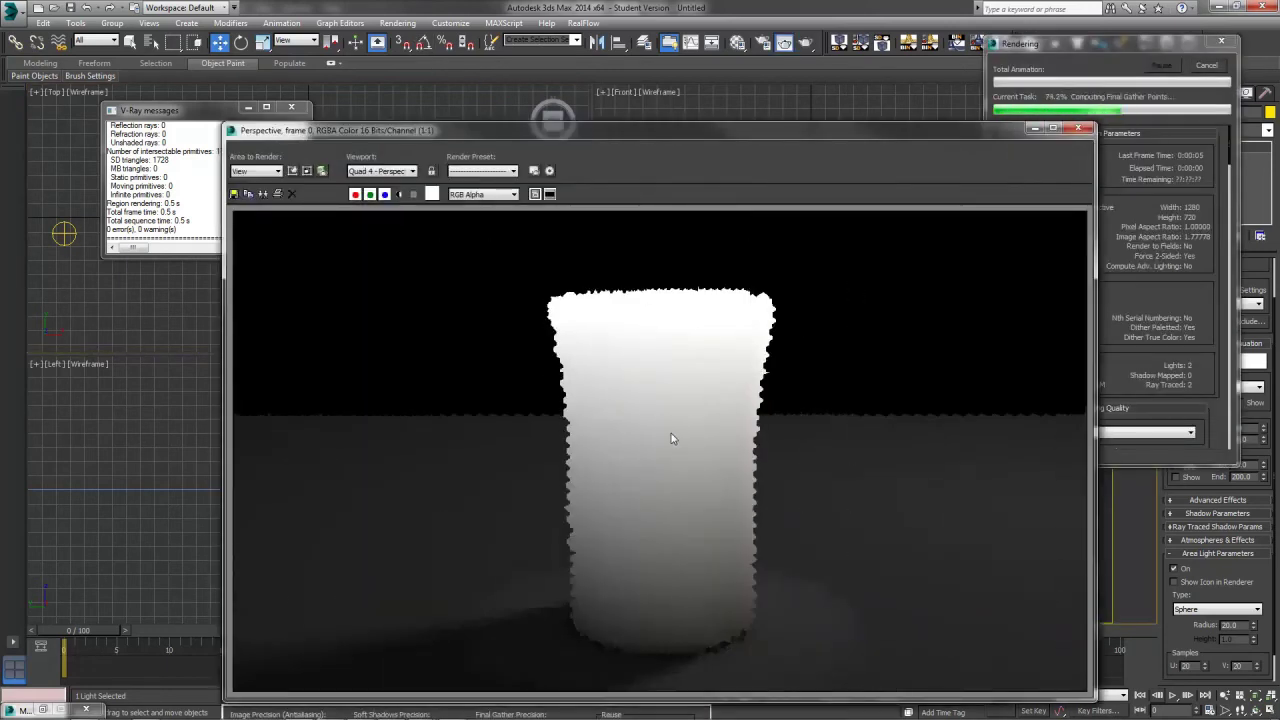
pyautogui.click(1078, 128)
# - Set Color #1 of the 01 - Default material's self-illumination gradient to pale orange, RGB about 255, 225, 173
pyautogui.press('m')
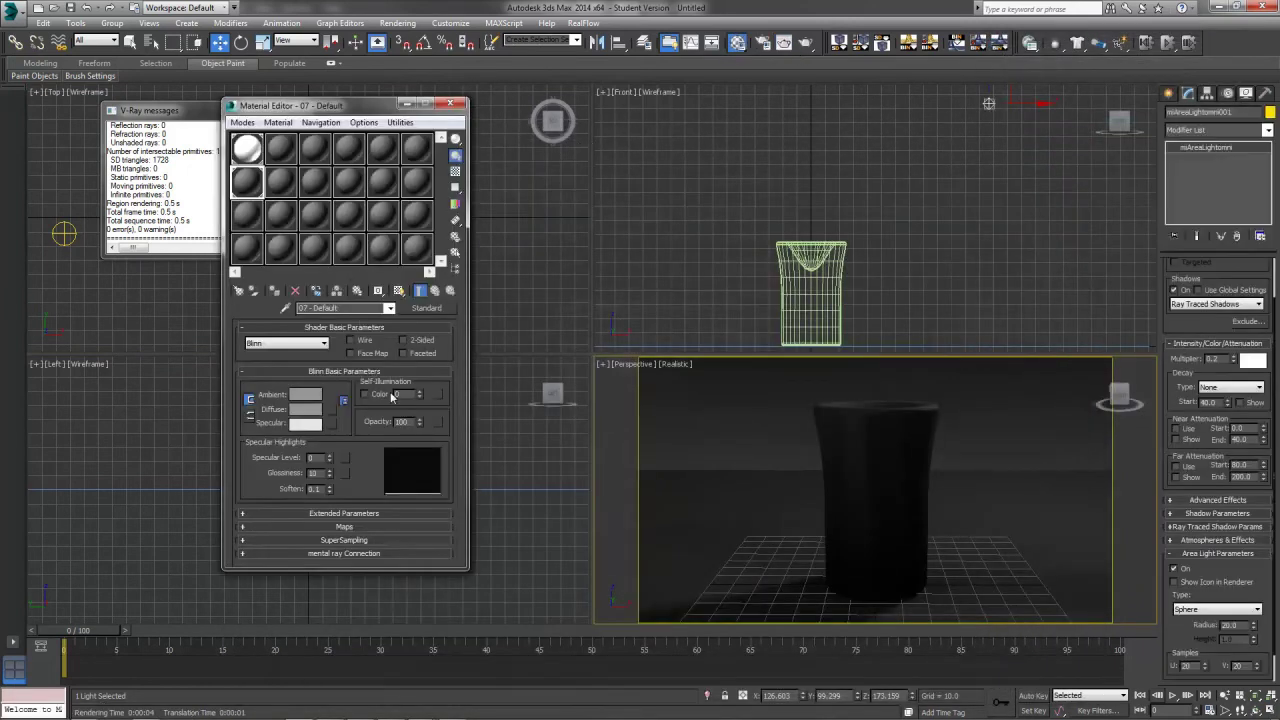
pyautogui.click(237, 161)
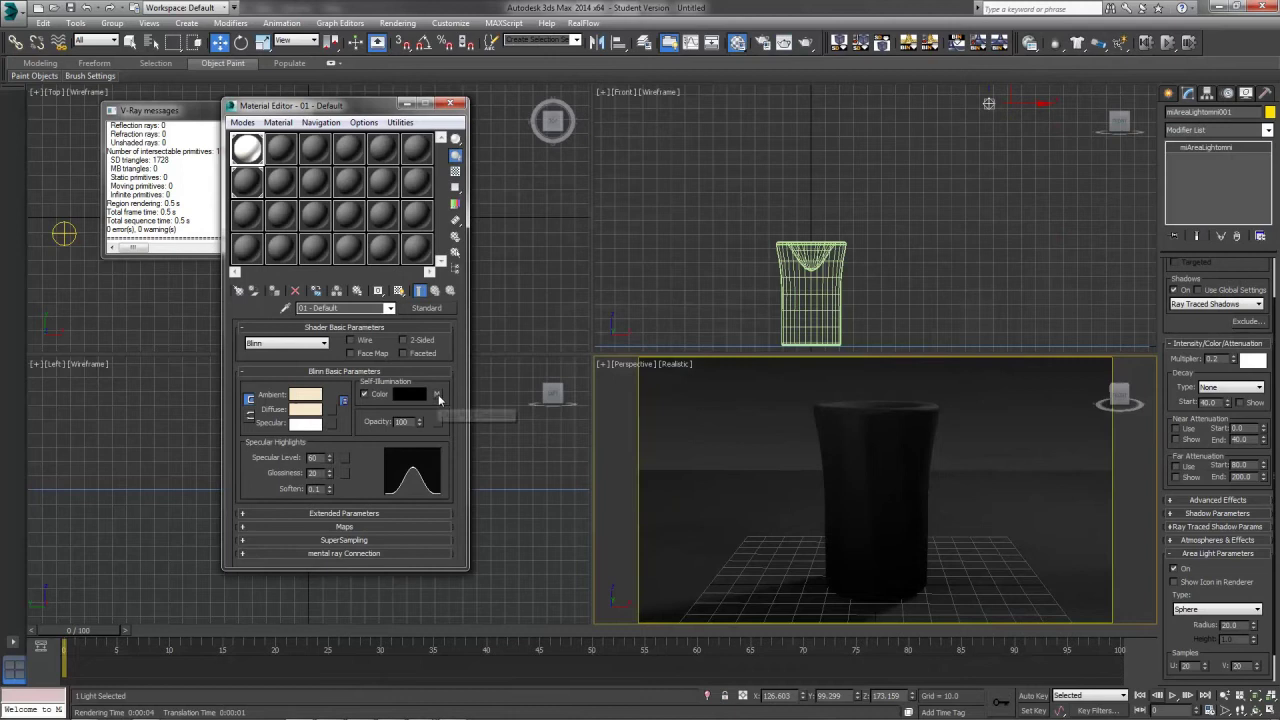
pyautogui.click(437, 395)
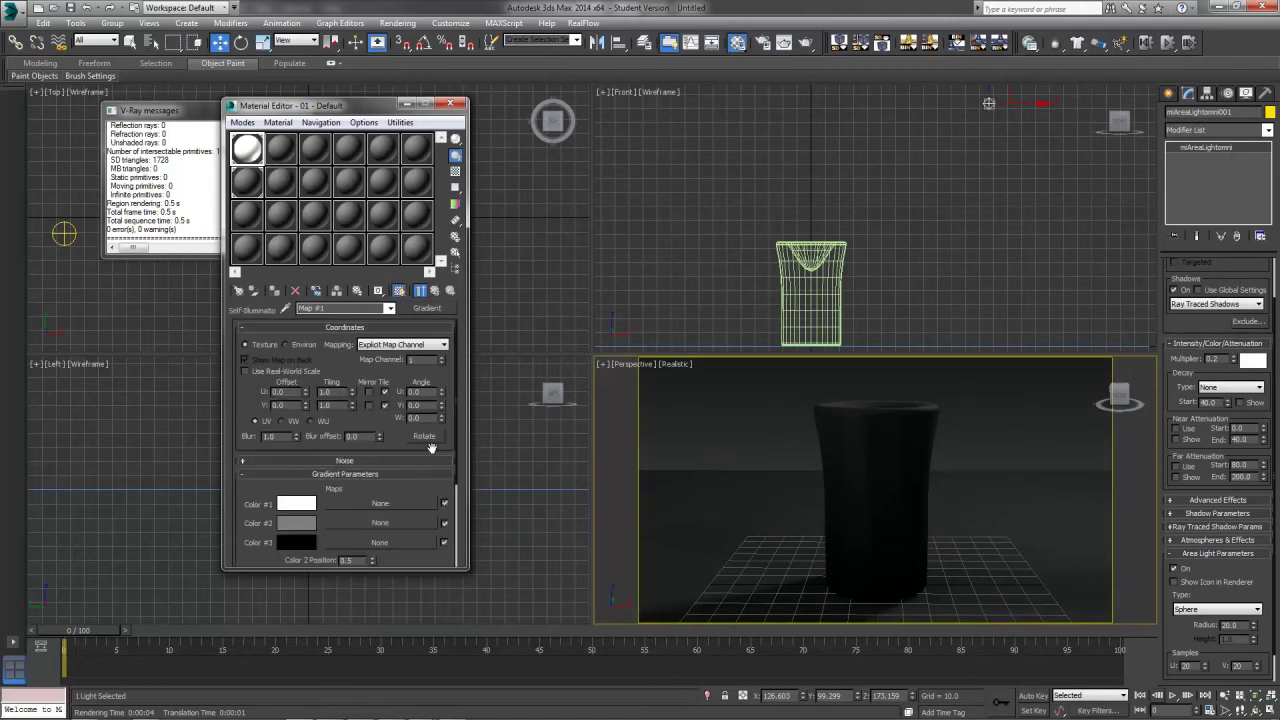
pyautogui.click(307, 506)
pyautogui.moveTo(281, 93); pyautogui.dragTo(281, 119)
pyautogui.moveTo(386, 167); pyautogui.dragTo(376, 152)
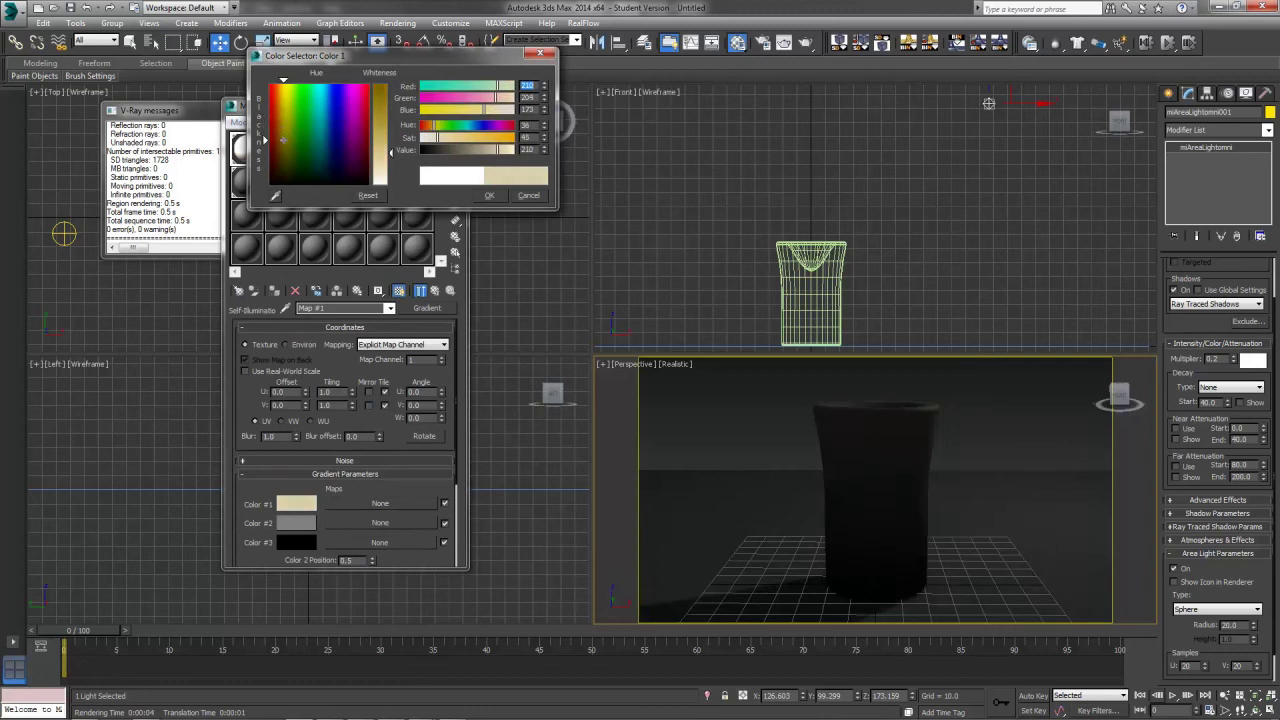
pyautogui.click(283, 84)
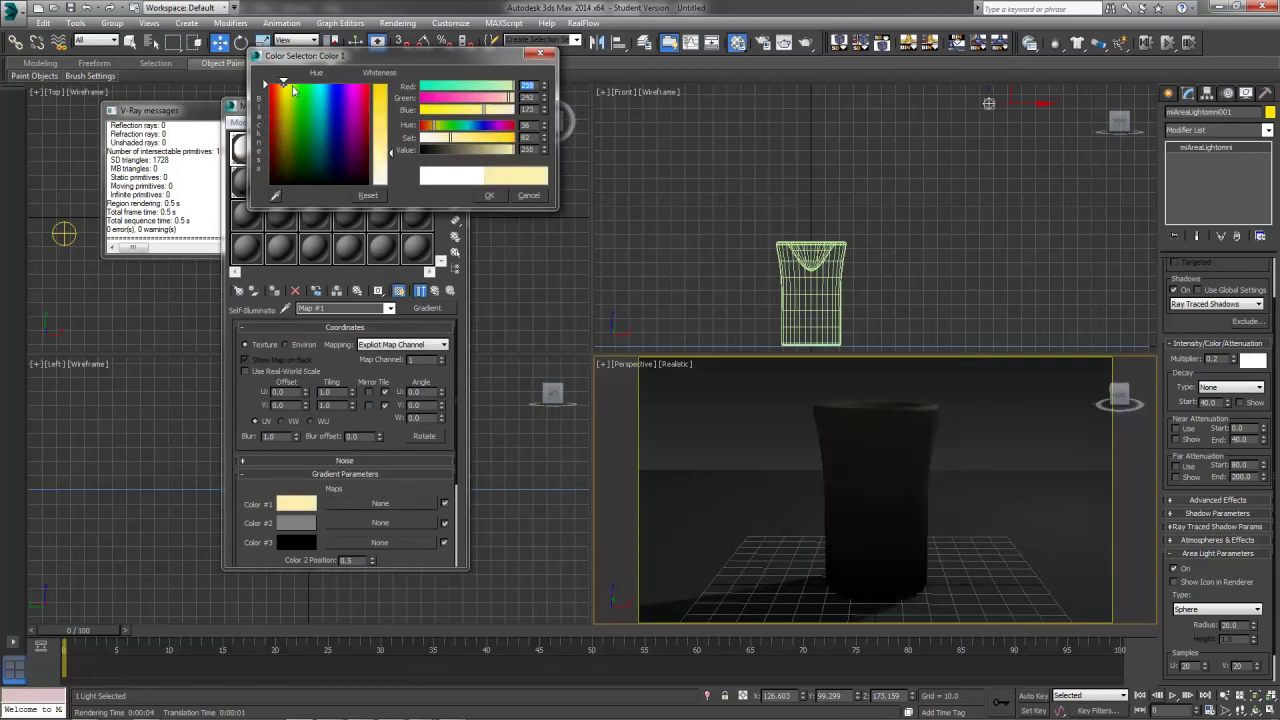
pyautogui.click(280, 83)
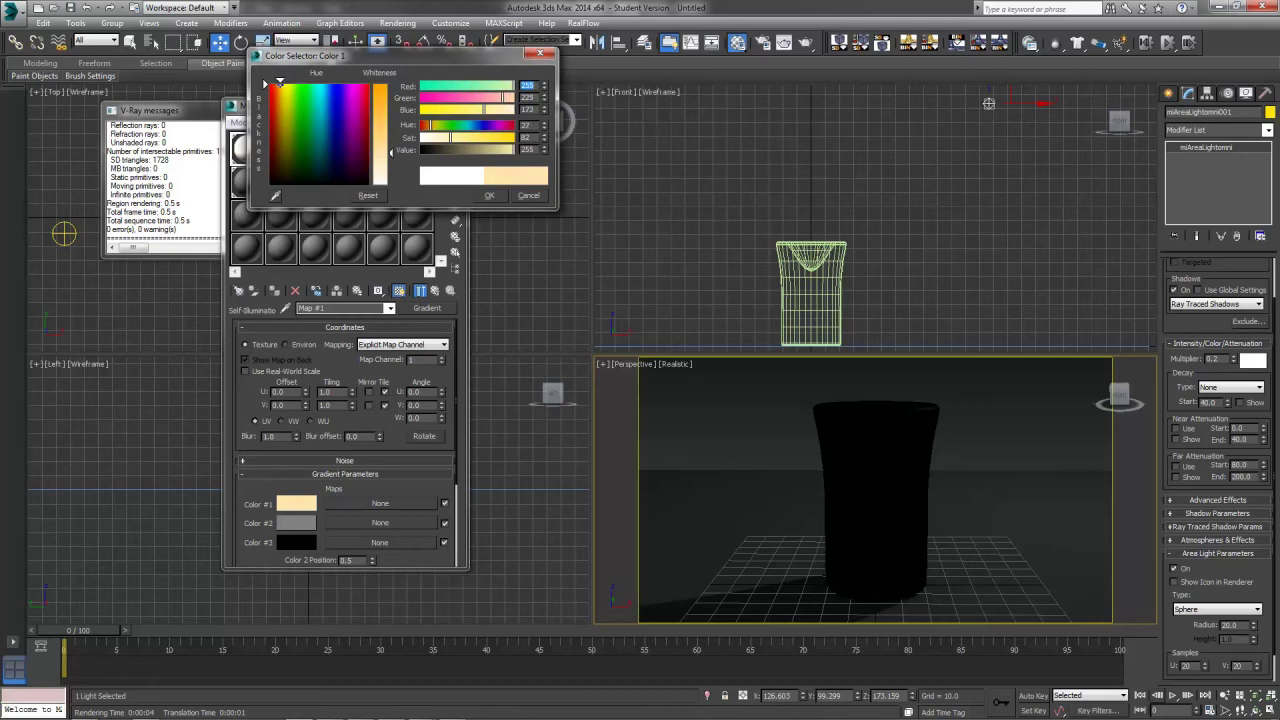
pyautogui.click(489, 195)
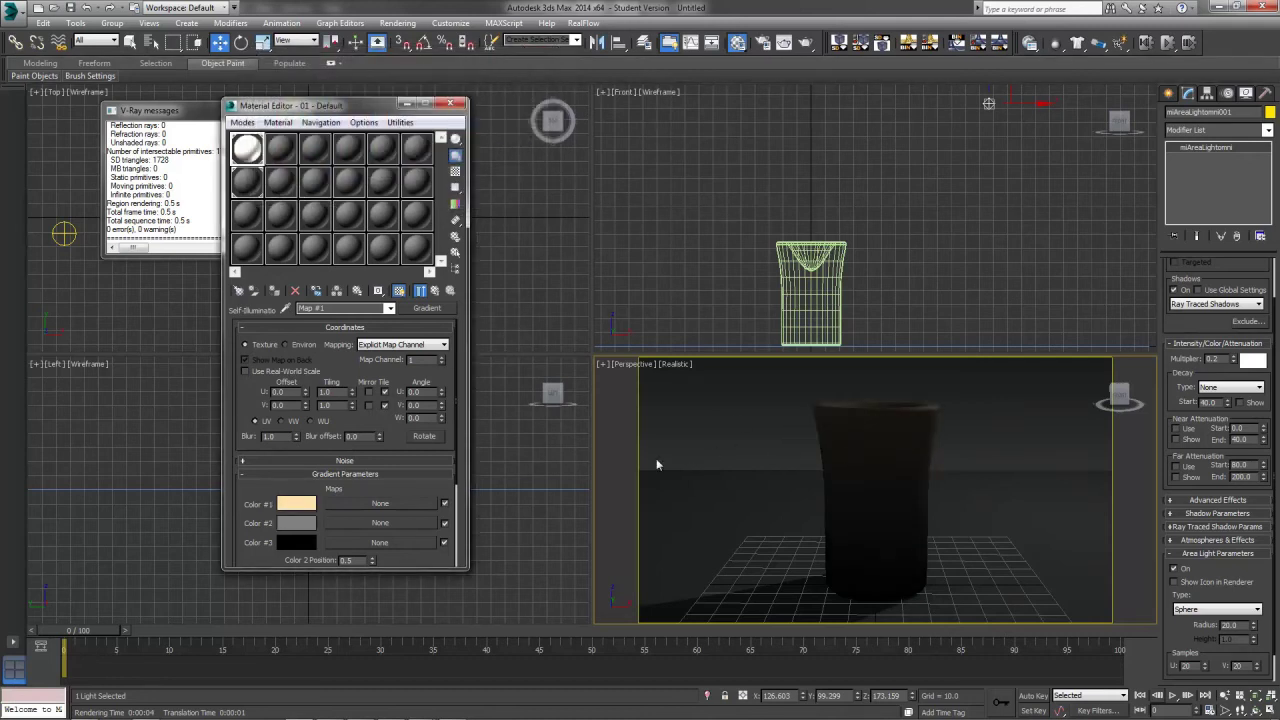
# - Copy the gradient's black Color #3 onto Color #2 and start a test render, cancelling it early
pyautogui.moveTo(296, 504); pyautogui.dragTo(297, 528)
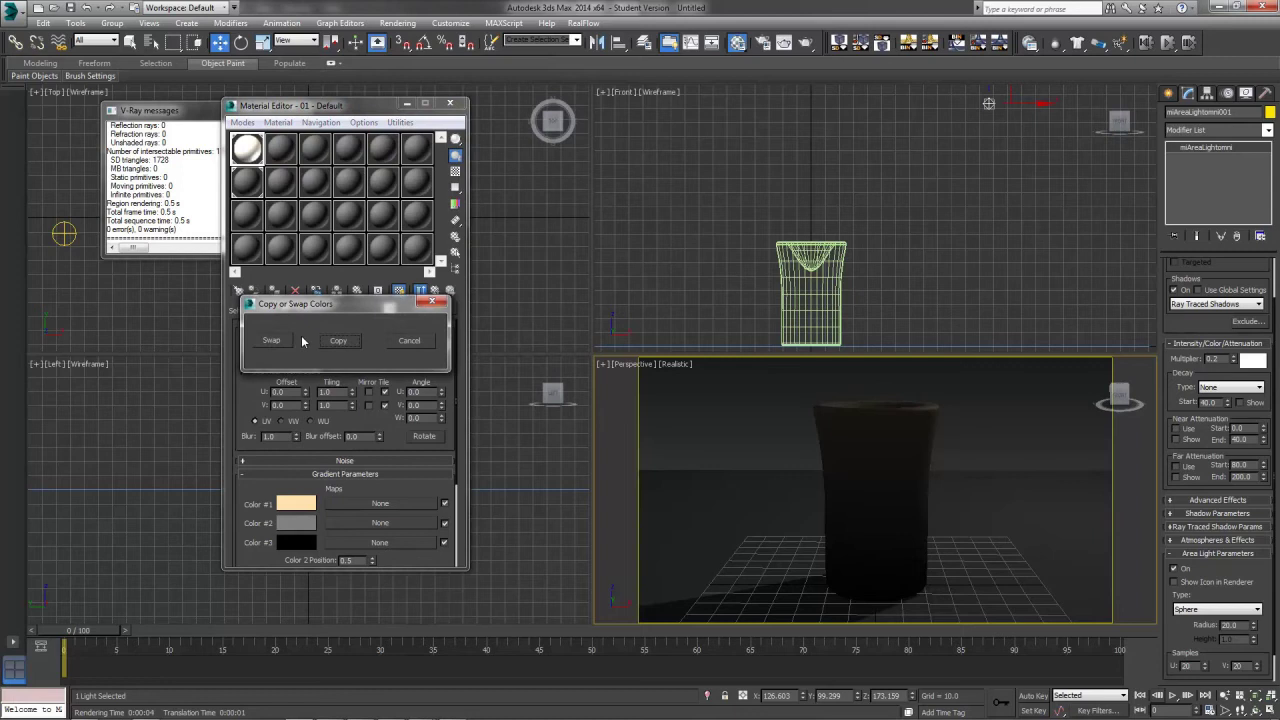
pyautogui.click(330, 340)
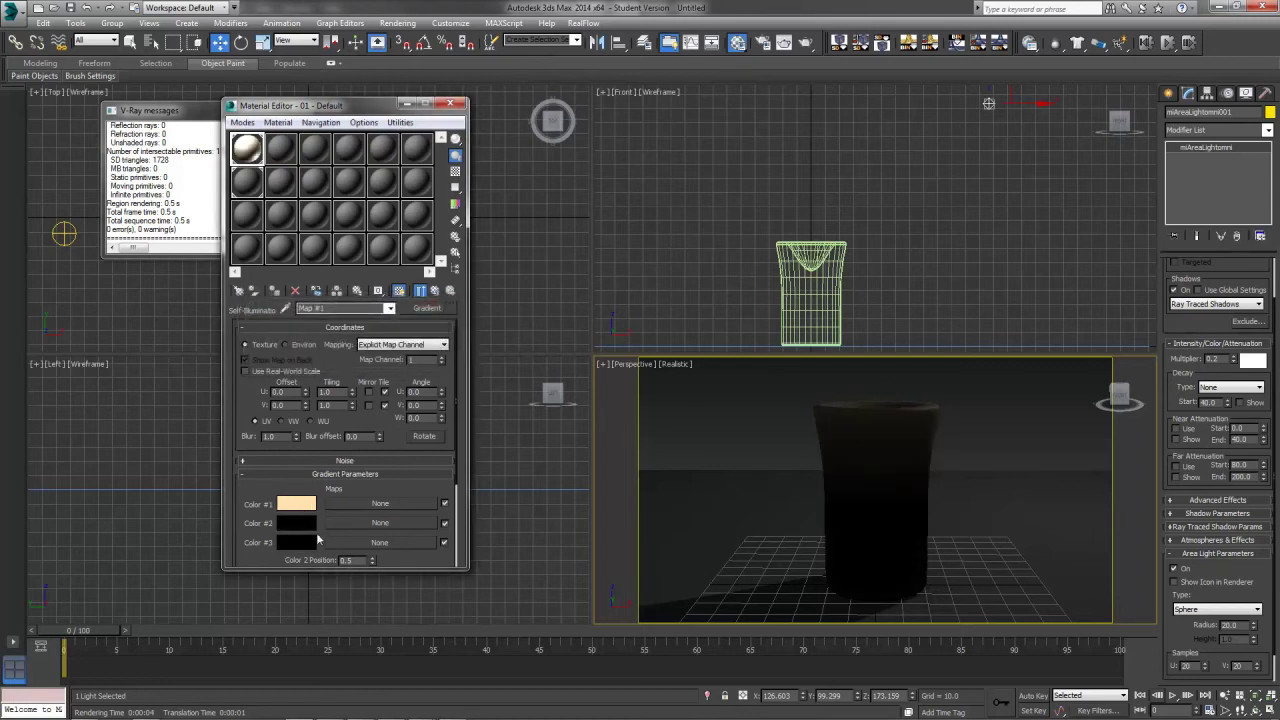
pyautogui.click(806, 42)
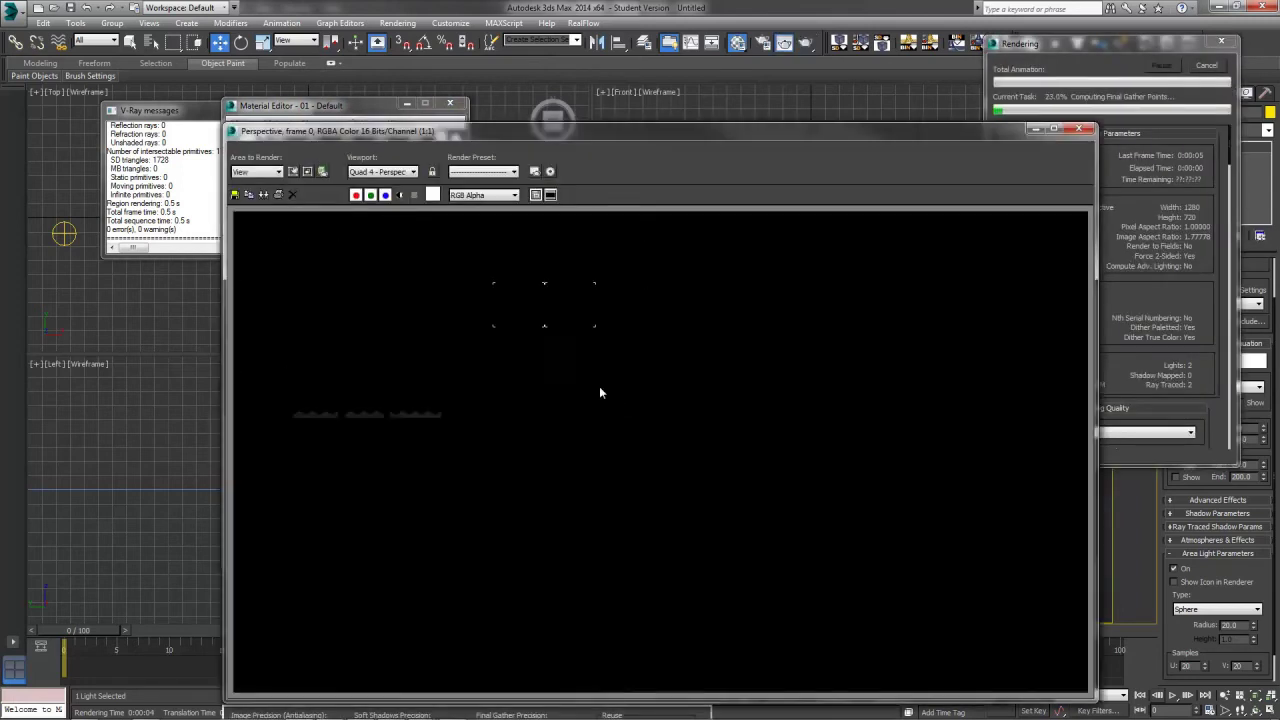
pyautogui.click(1208, 66)
pyautogui.click(1078, 131)
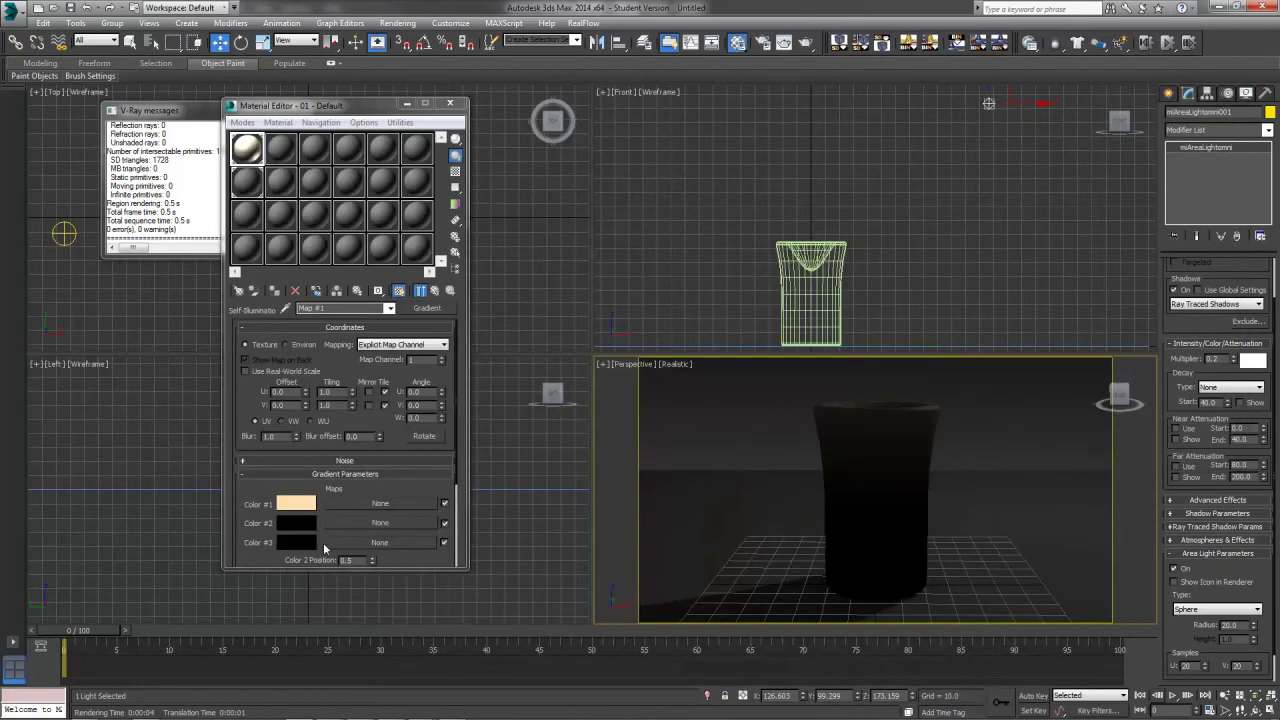
# - Set the gradient's Color 2 Position to 0.75 and preview the cylinder with a partial render
pyautogui.moveTo(401, 566); pyautogui.dragTo(352, 503)
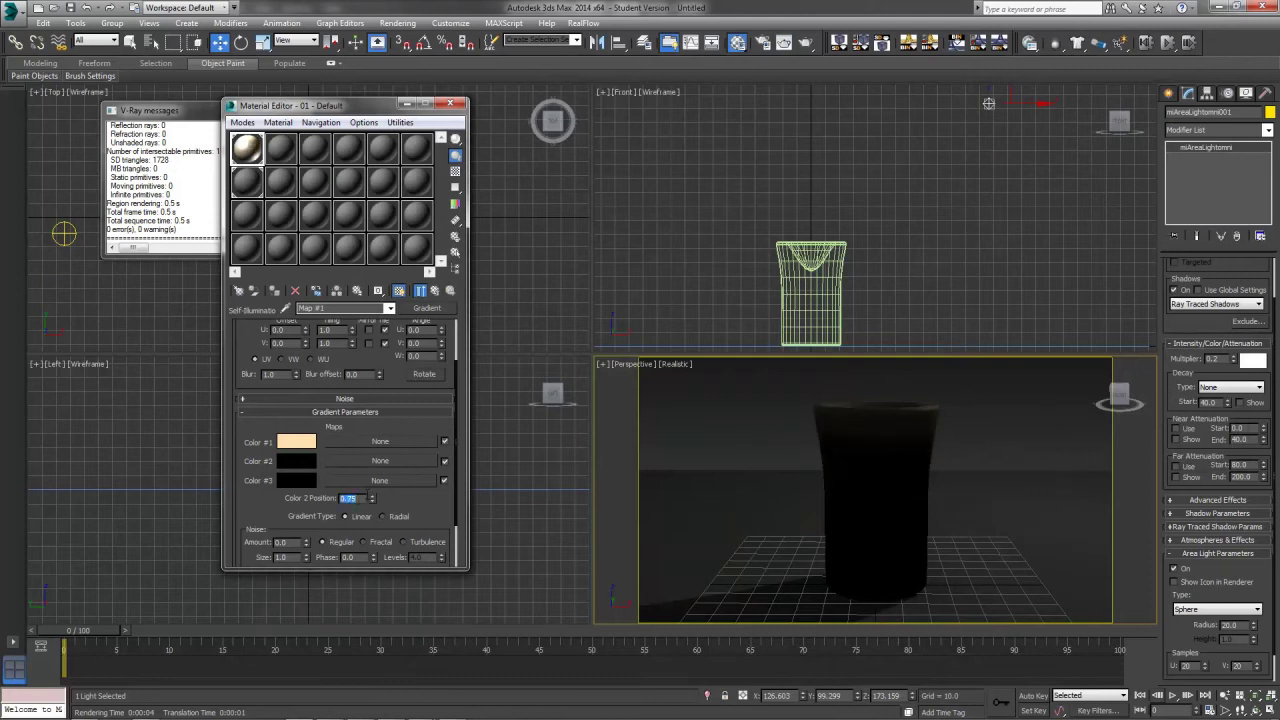
pyautogui.click(805, 43)
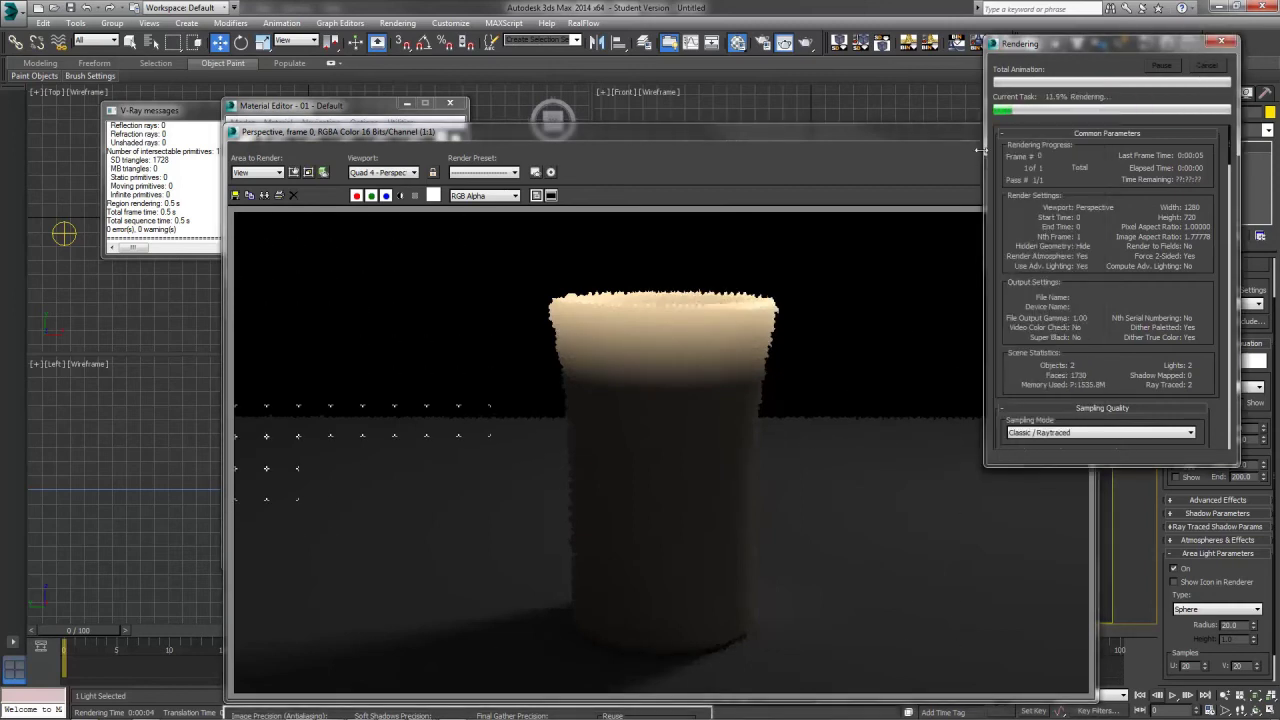
pyautogui.click(1206, 66)
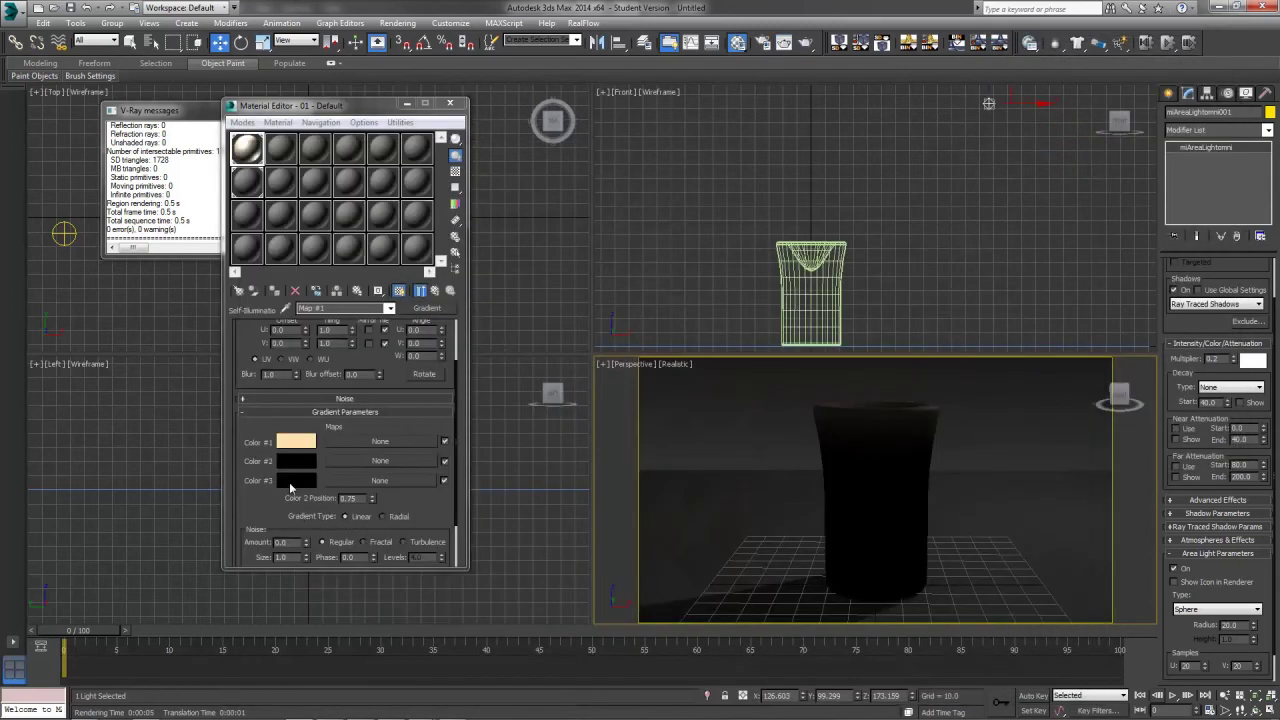
# - Lighten the gradient's Color #2 very slightly to a near-black grey
pyautogui.click(296, 461)
pyautogui.click(393, 88)
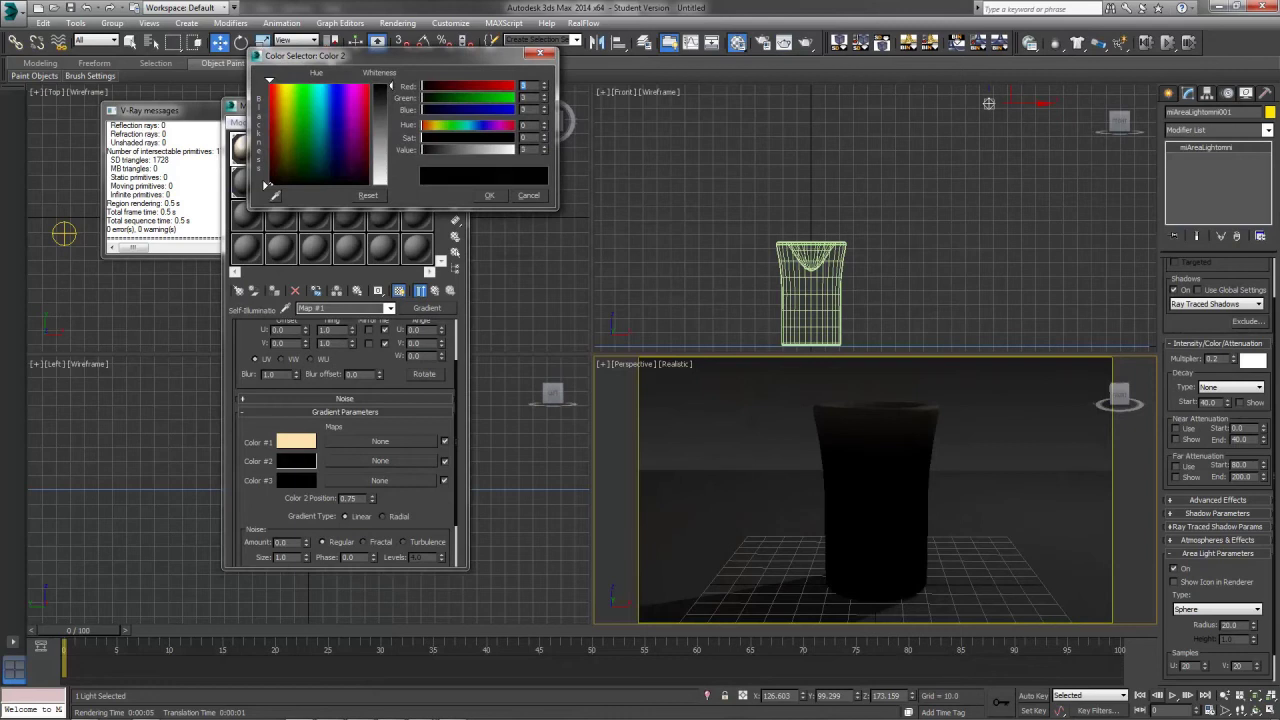
pyautogui.moveTo(391, 87); pyautogui.dragTo(391, 88)
pyautogui.click(490, 196)
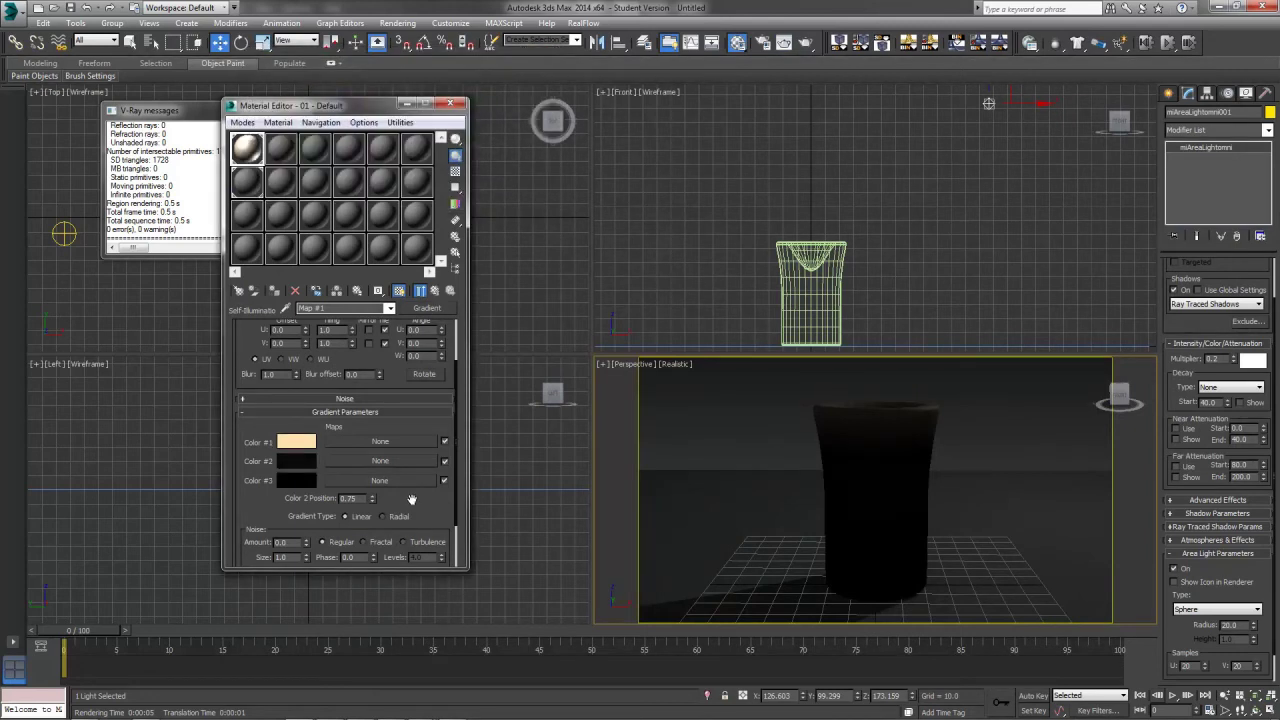
# - Apply Fractal noise to the gradient with amount 0.1 and size 5, and preview it with a partial render
pyautogui.scroll(-2, 412, 460)
pyautogui.click(361, 484)
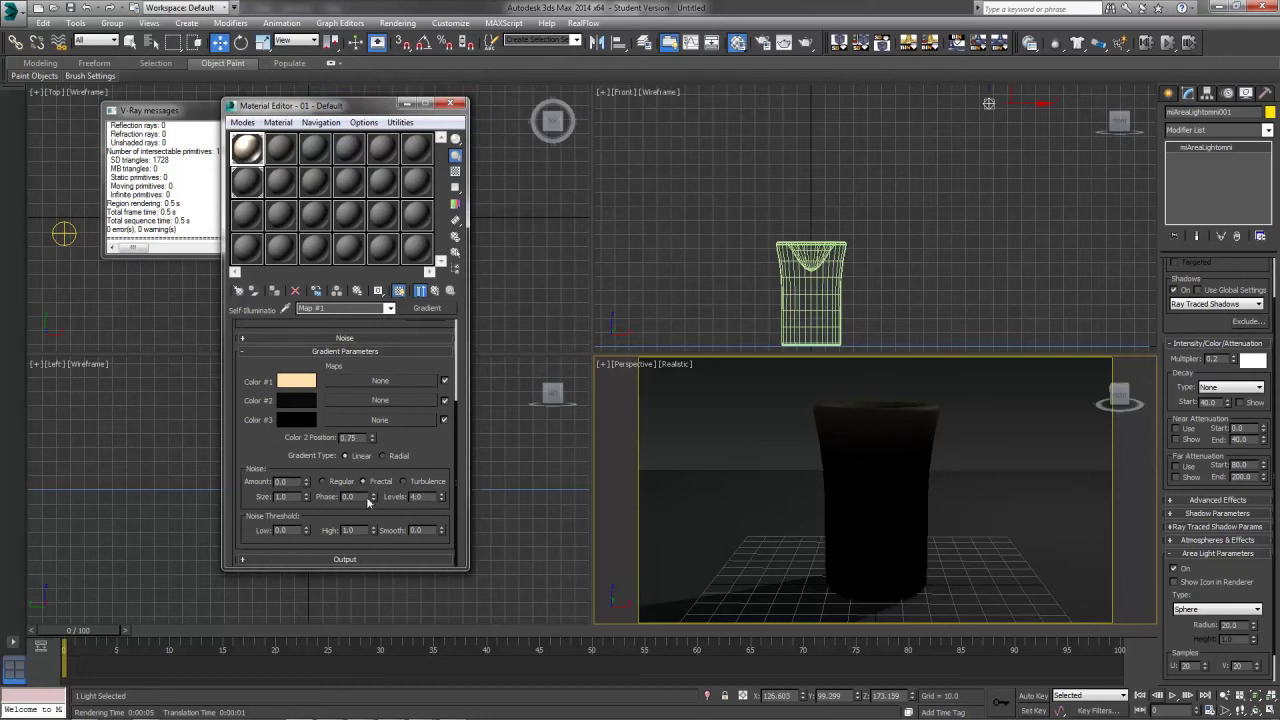
pyautogui.click(305, 479)
pyautogui.click(812, 40)
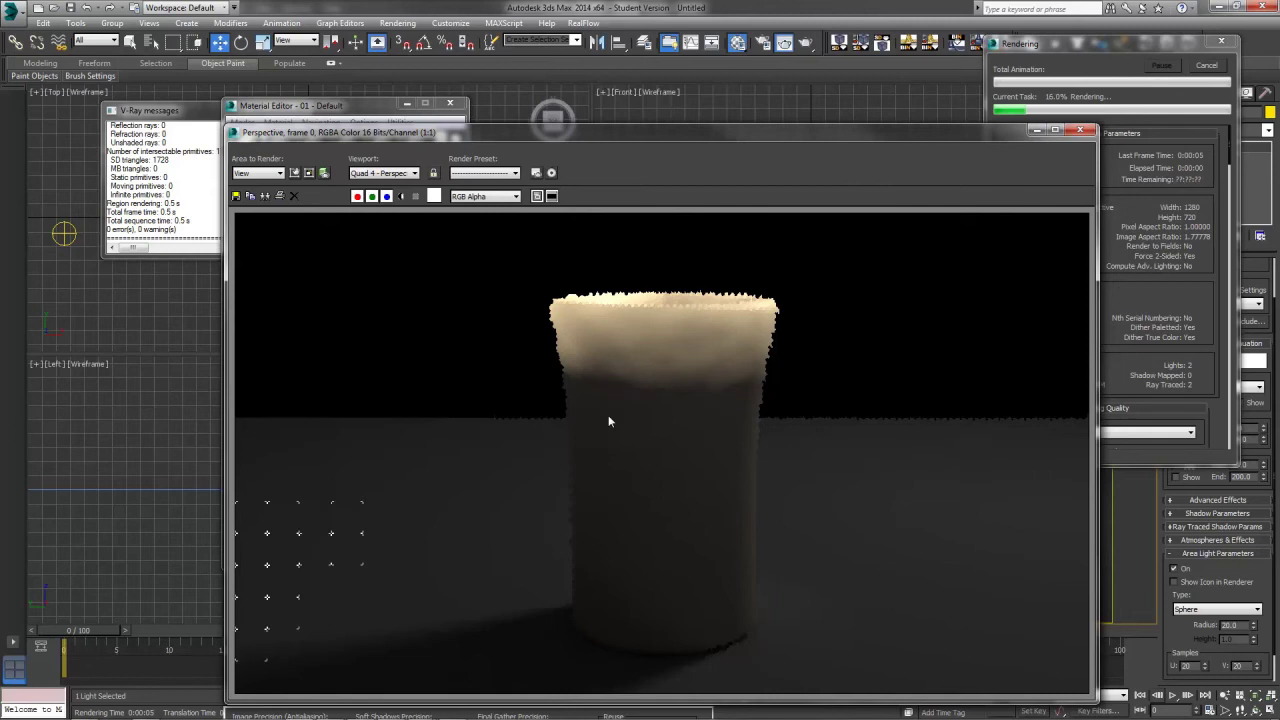
pyautogui.press('Escape')
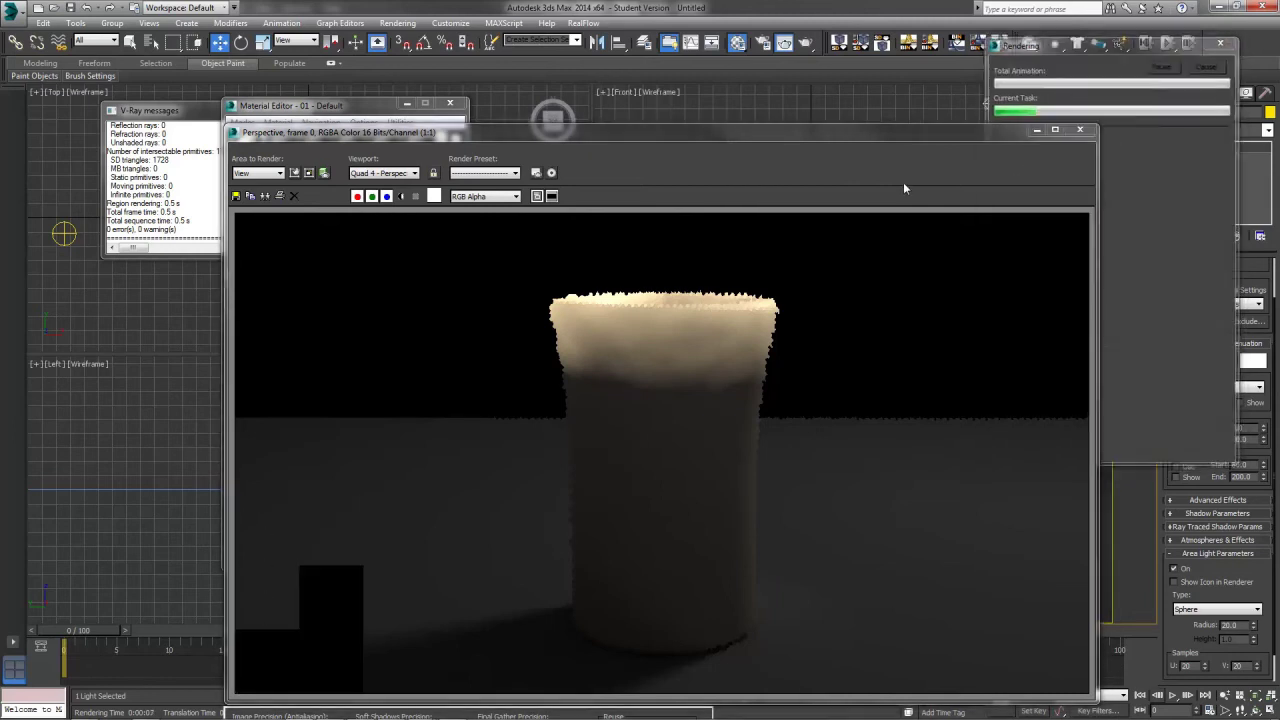
pyautogui.click(1084, 130)
# - Set the gradient's Color 2 Position to 0.6
pyautogui.click(350, 437)
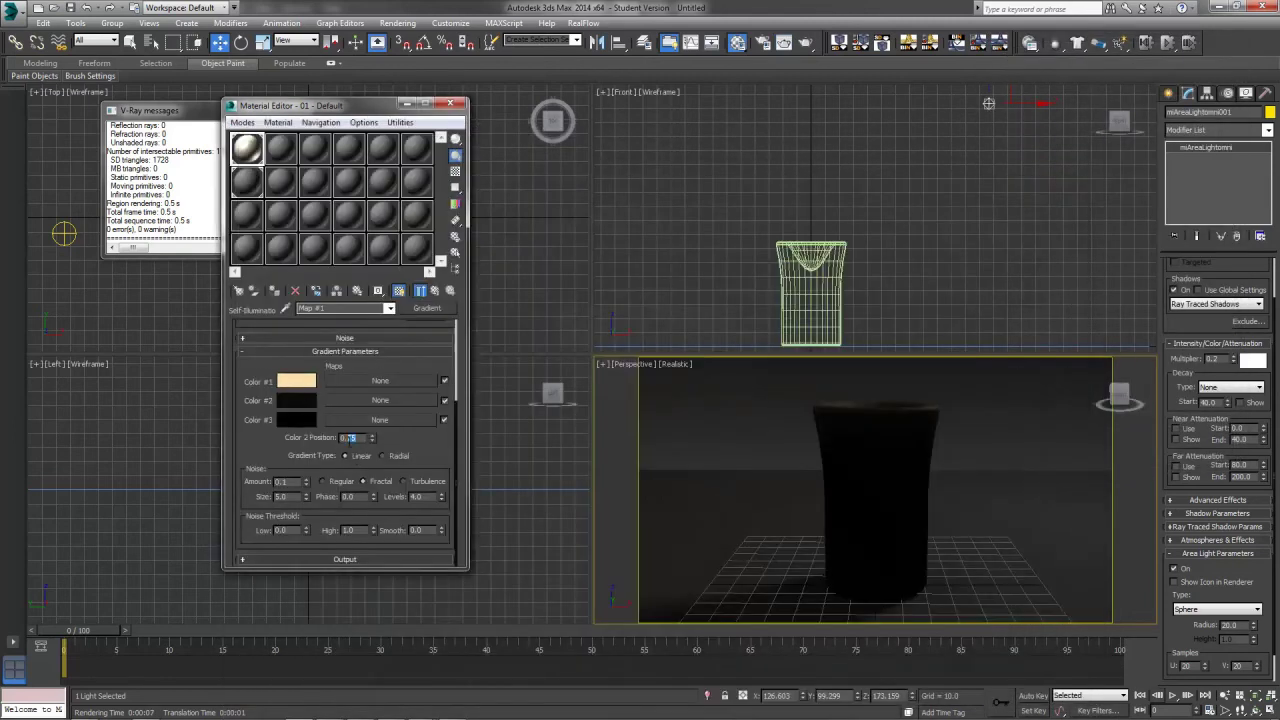
pyautogui.press('Return')
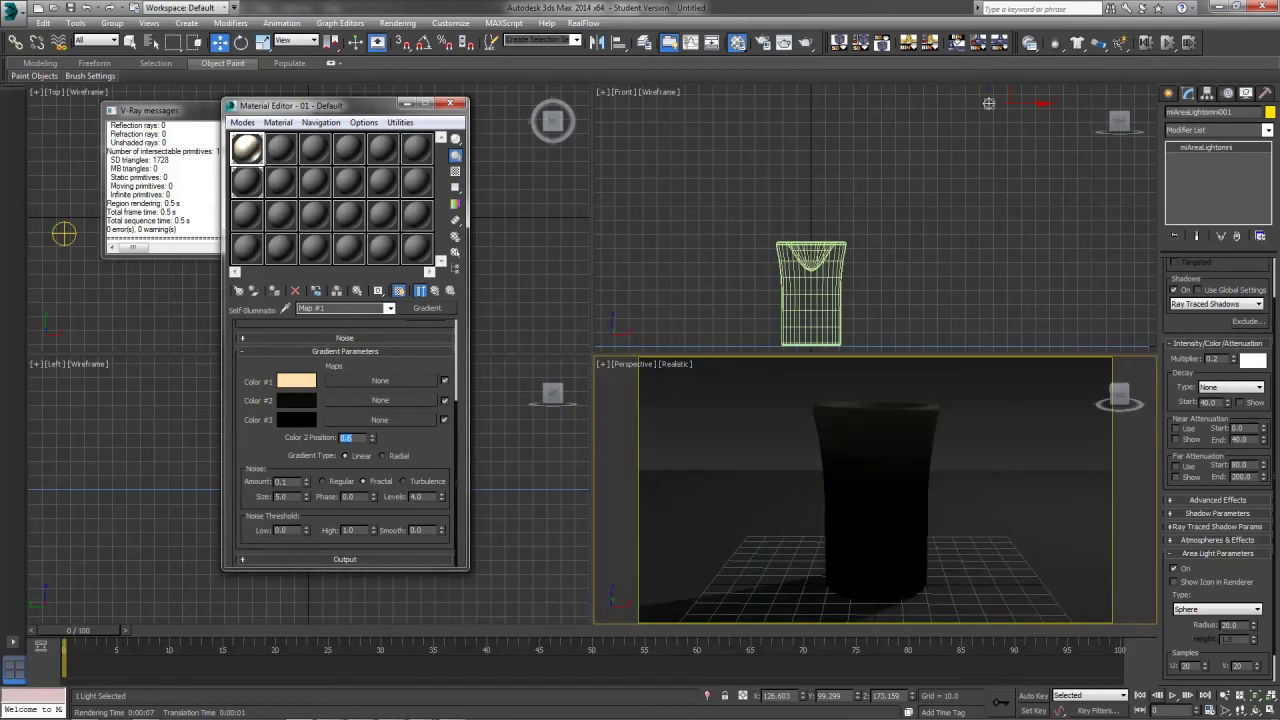
# - Preview the cylinder's adjusted gradient with a partial render of the perspective view
pyautogui.click(804, 42)
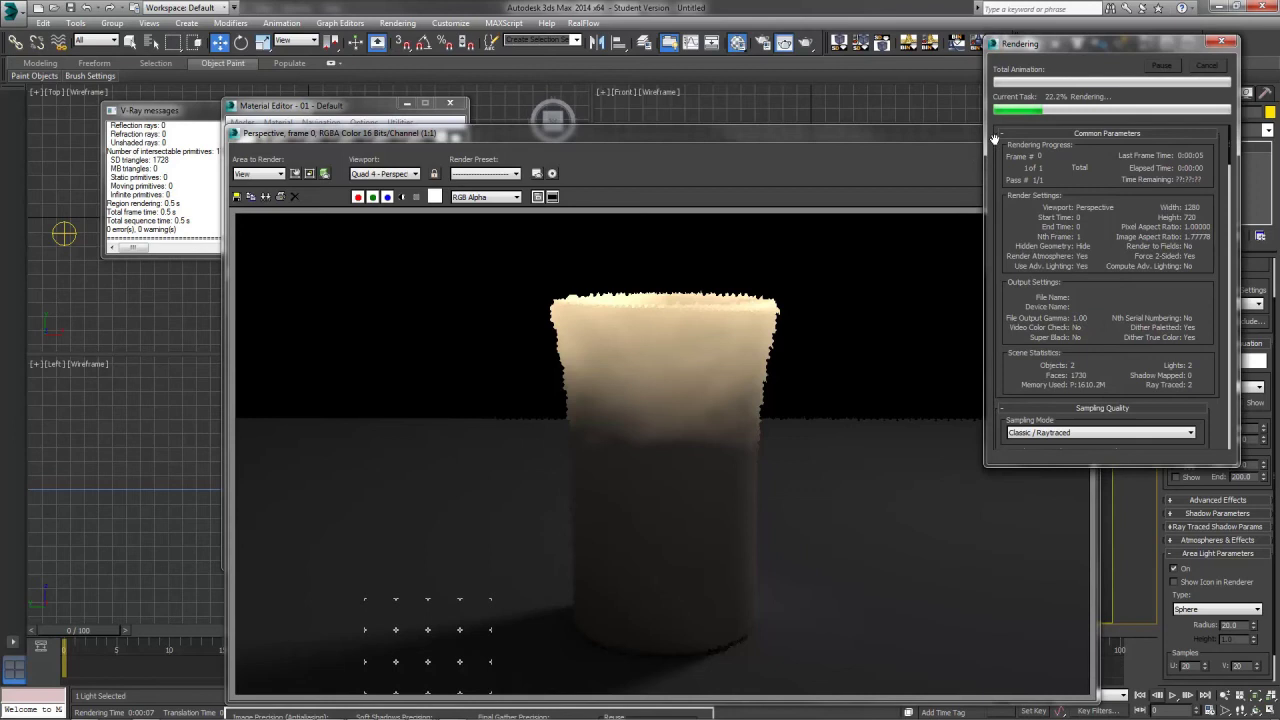
pyautogui.click(1207, 66)
pyautogui.click(1081, 131)
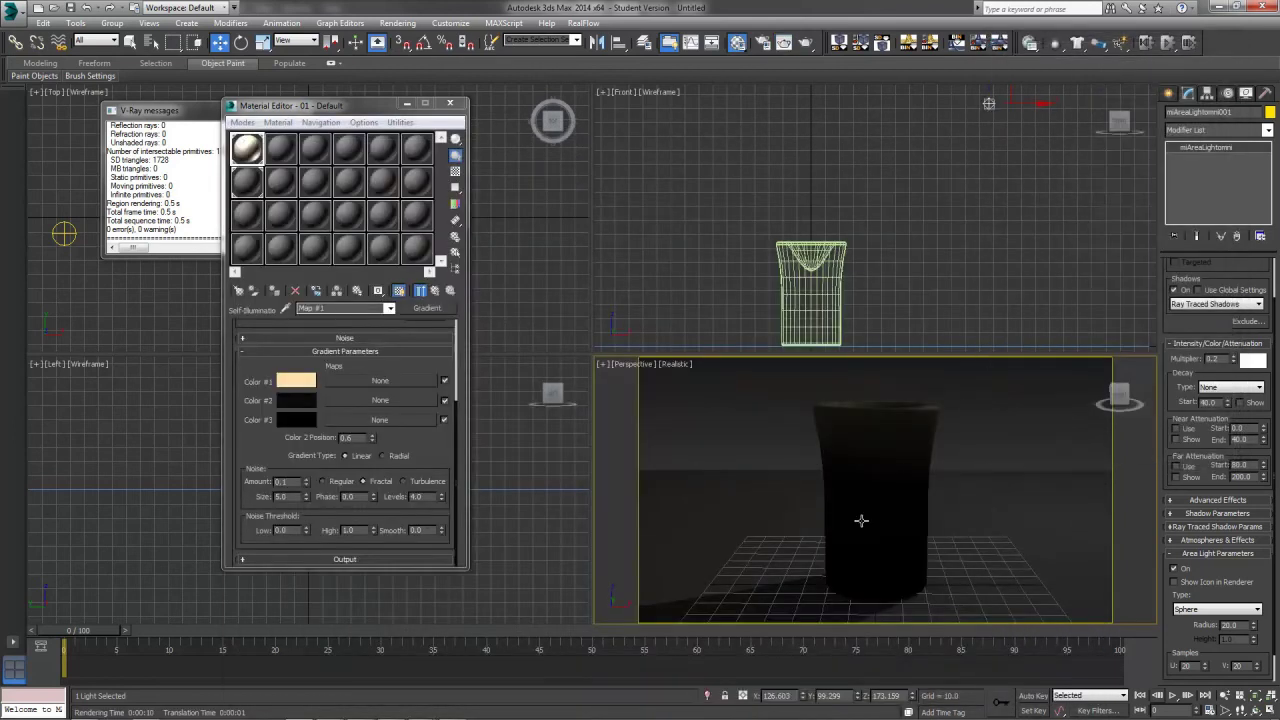
# - Replace the old cylinder with a new one drawn in the Top view, about 35 in radius and 75 high
pyautogui.click(861, 520)
pyautogui.press('Delete')
pyautogui.click(1169, 92)
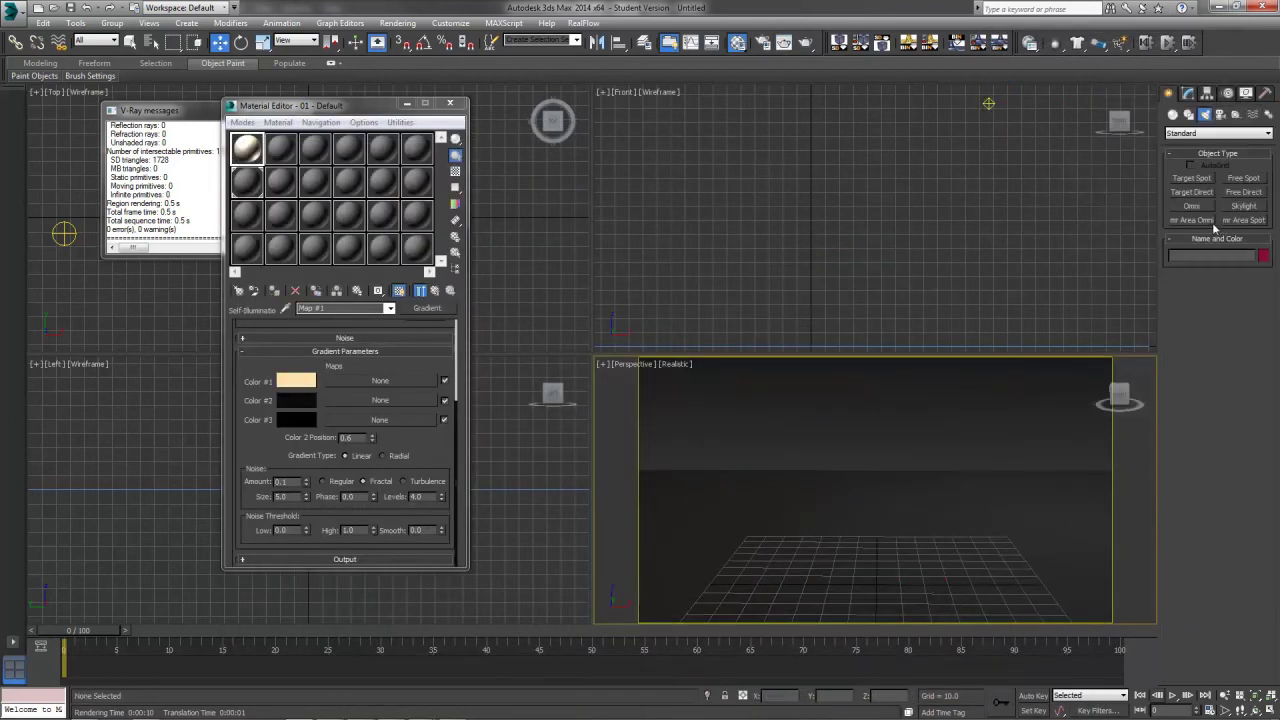
pyautogui.click(1175, 115)
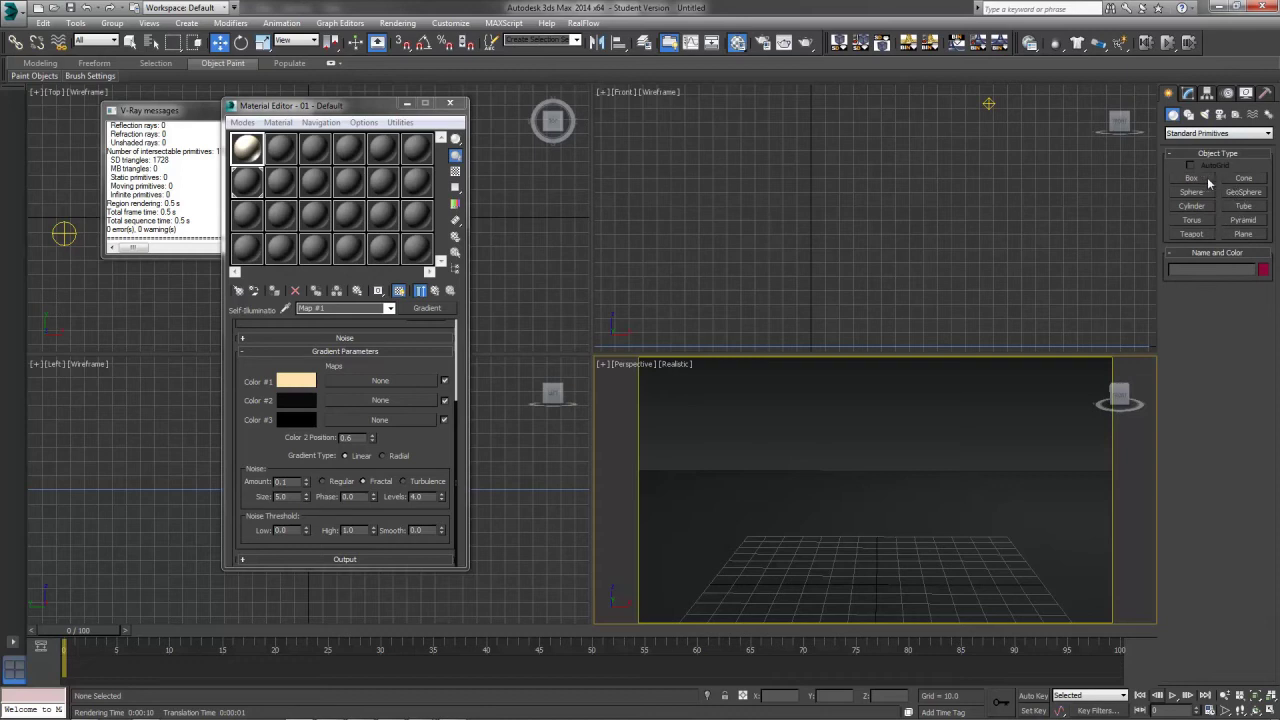
pyautogui.click(407, 103)
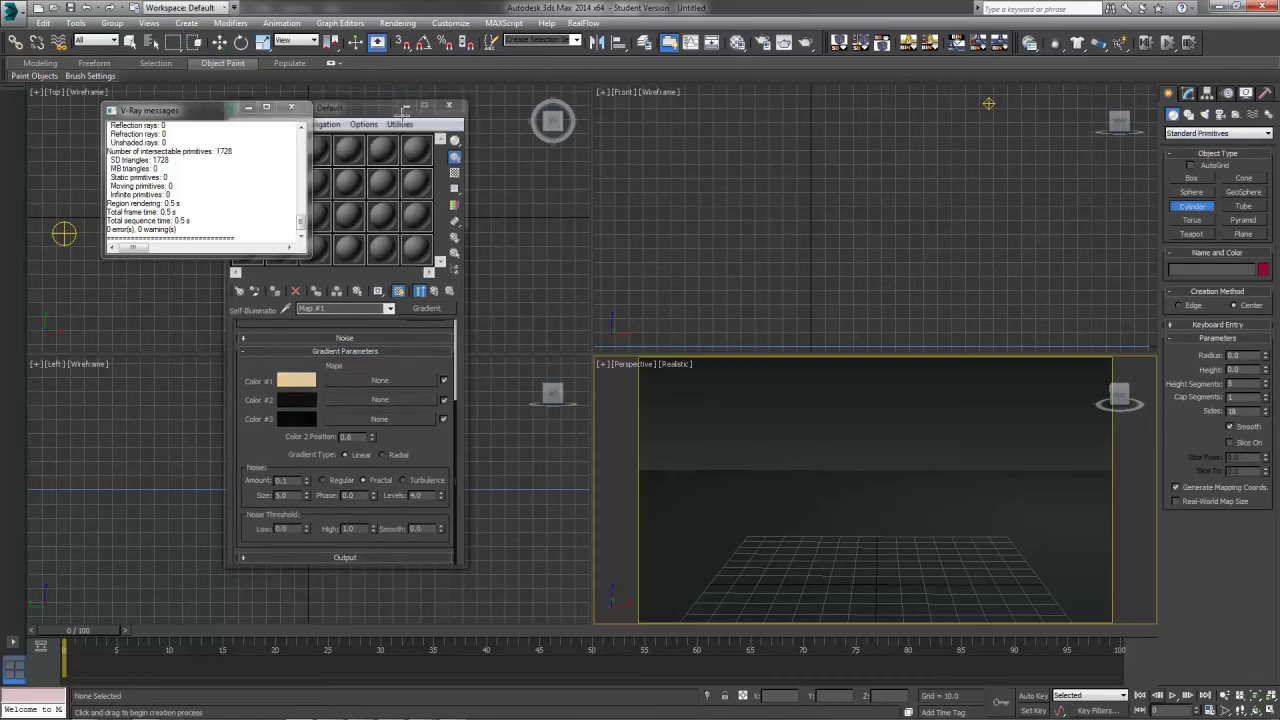
pyautogui.moveTo(322, 218); pyautogui.dragTo(368, 242)
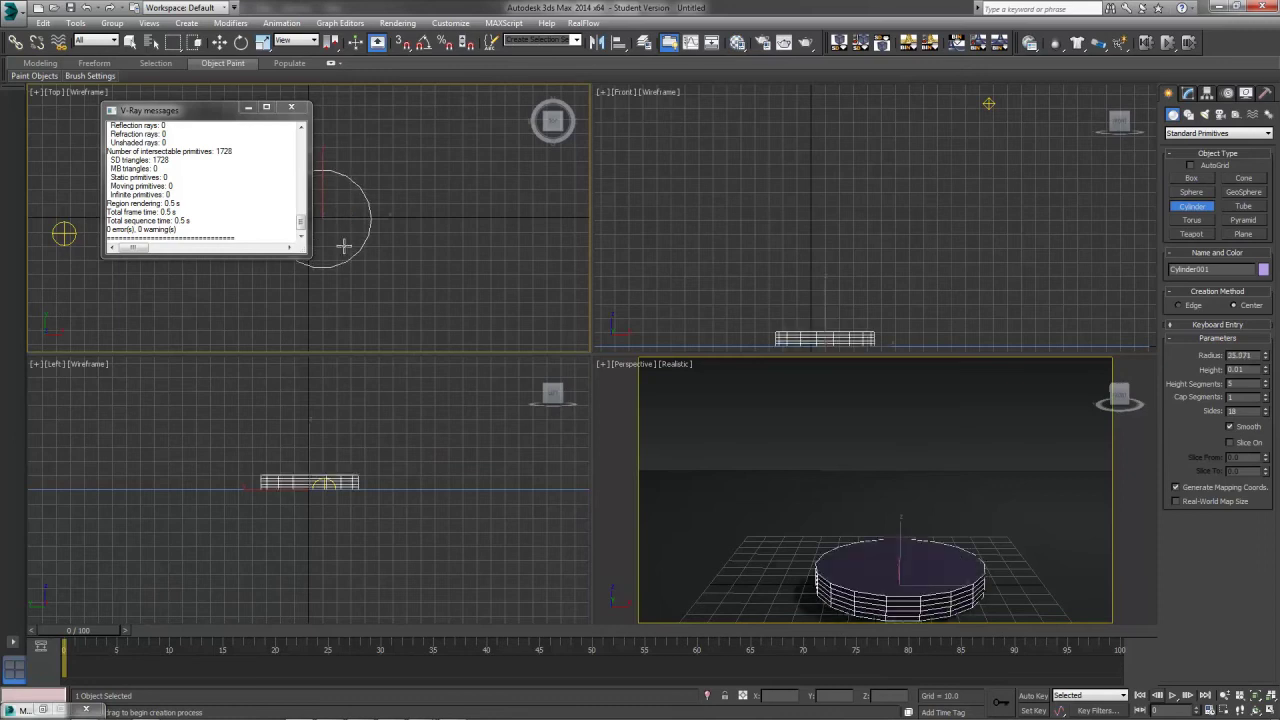
pyautogui.click(340, 158)
# - Set the new cylinder to 1 height segment, 32 sides, a radius of 35 and a height of 75
pyautogui.click(1190, 94)
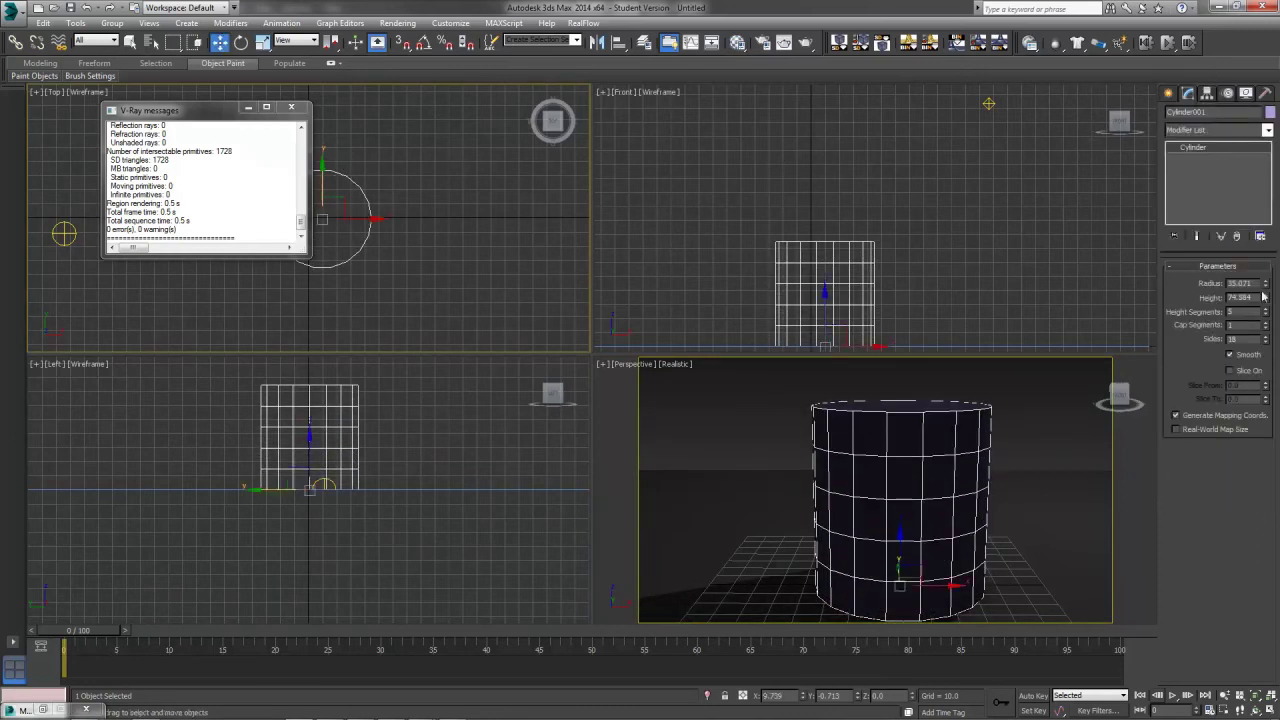
pyautogui.moveTo(1265, 314); pyautogui.dragTo(1265, 392)
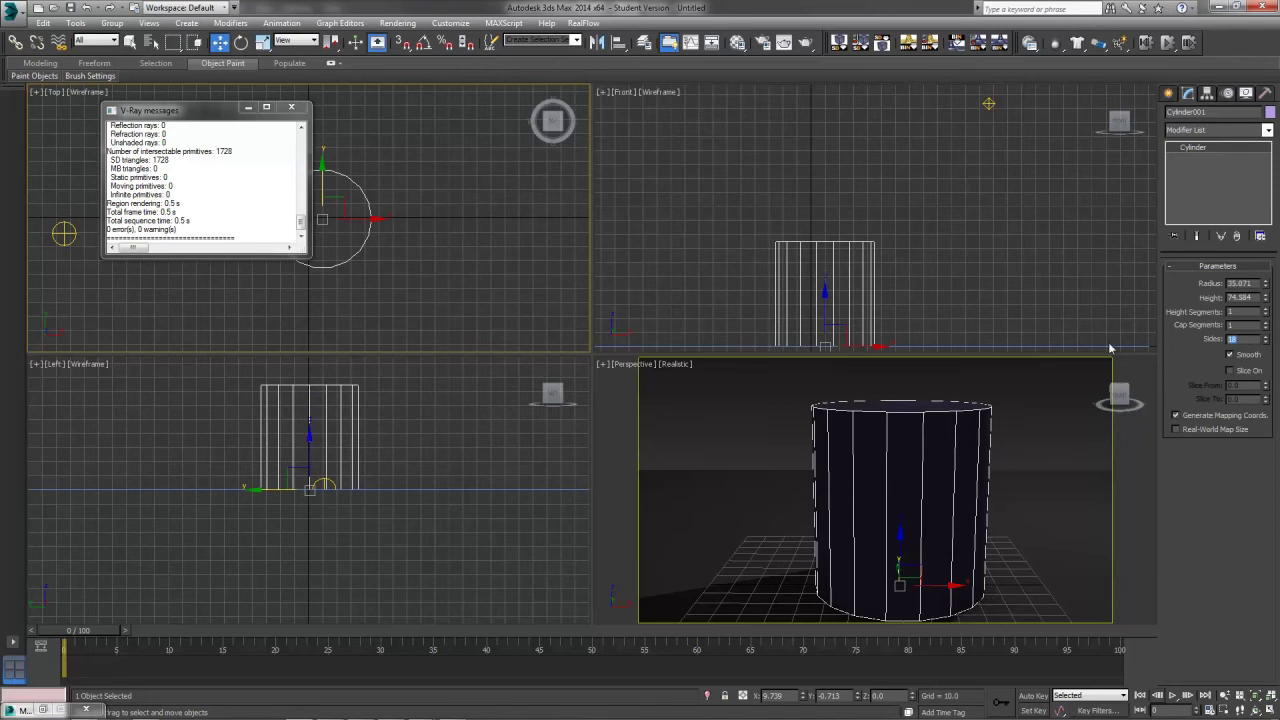
pyautogui.press('Return')
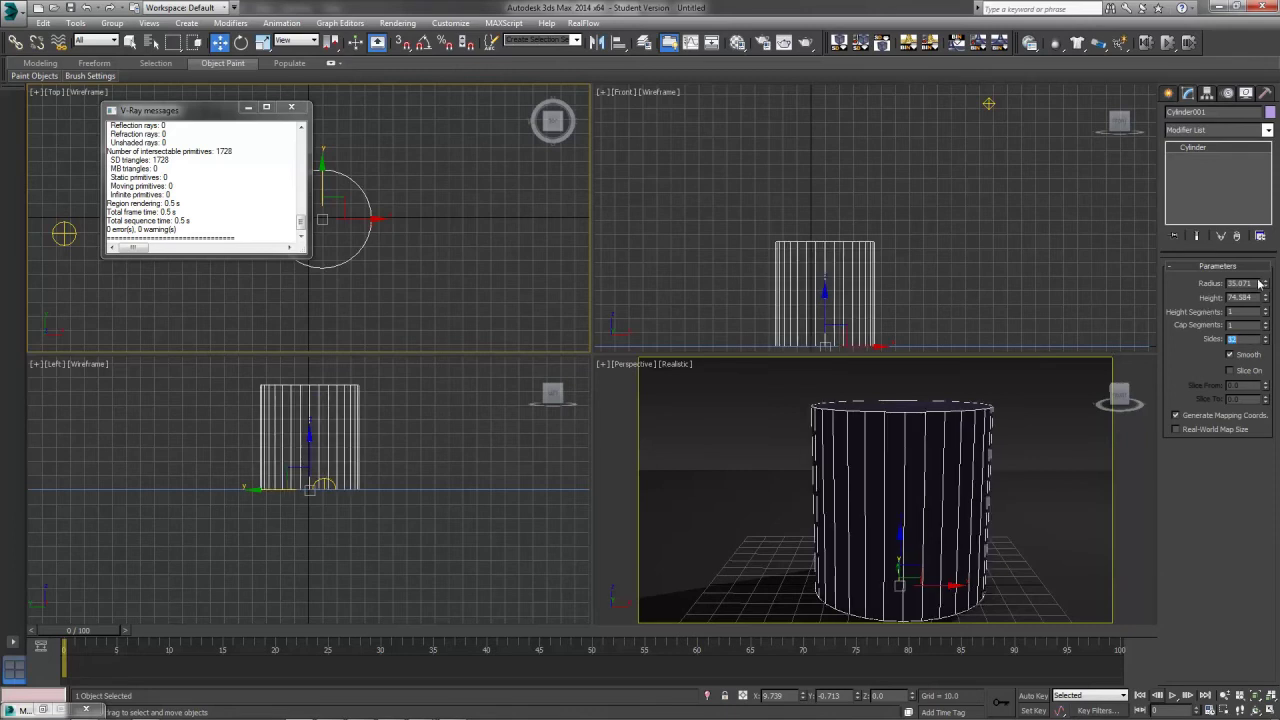
pyautogui.write('35')
pyautogui.press('Tab')
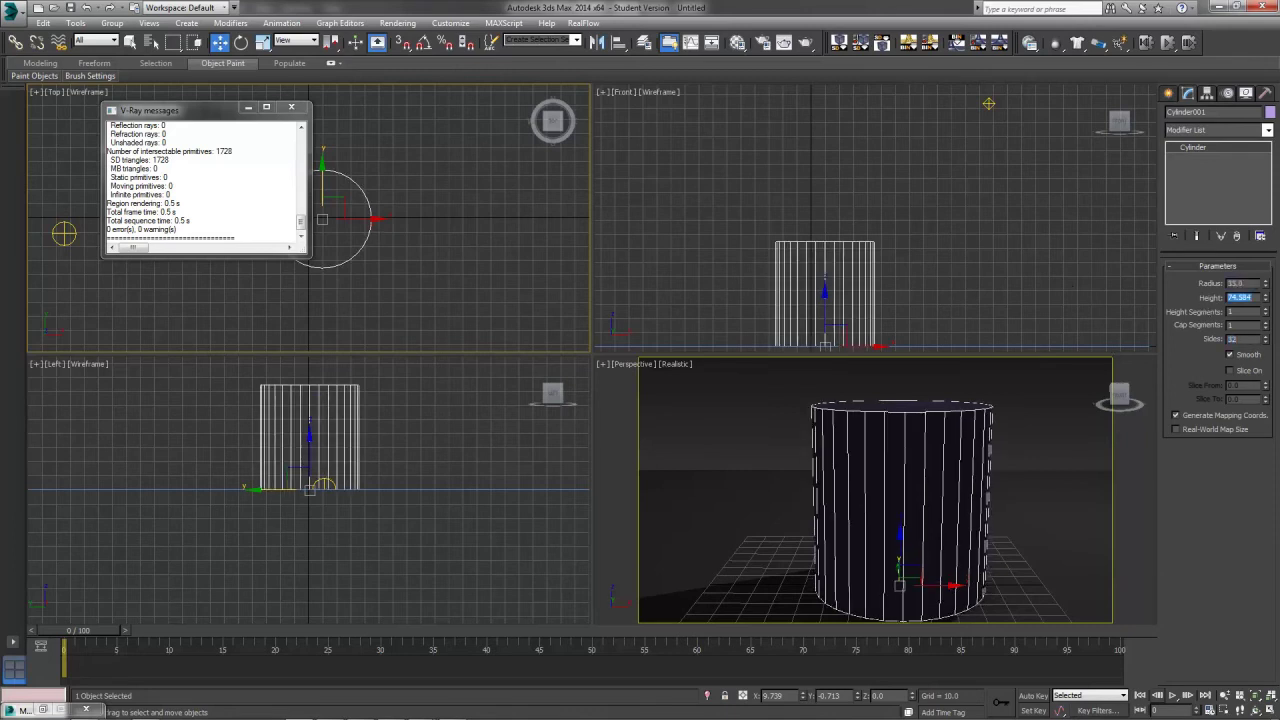
pyautogui.write('75')
pyautogui.press('Return')
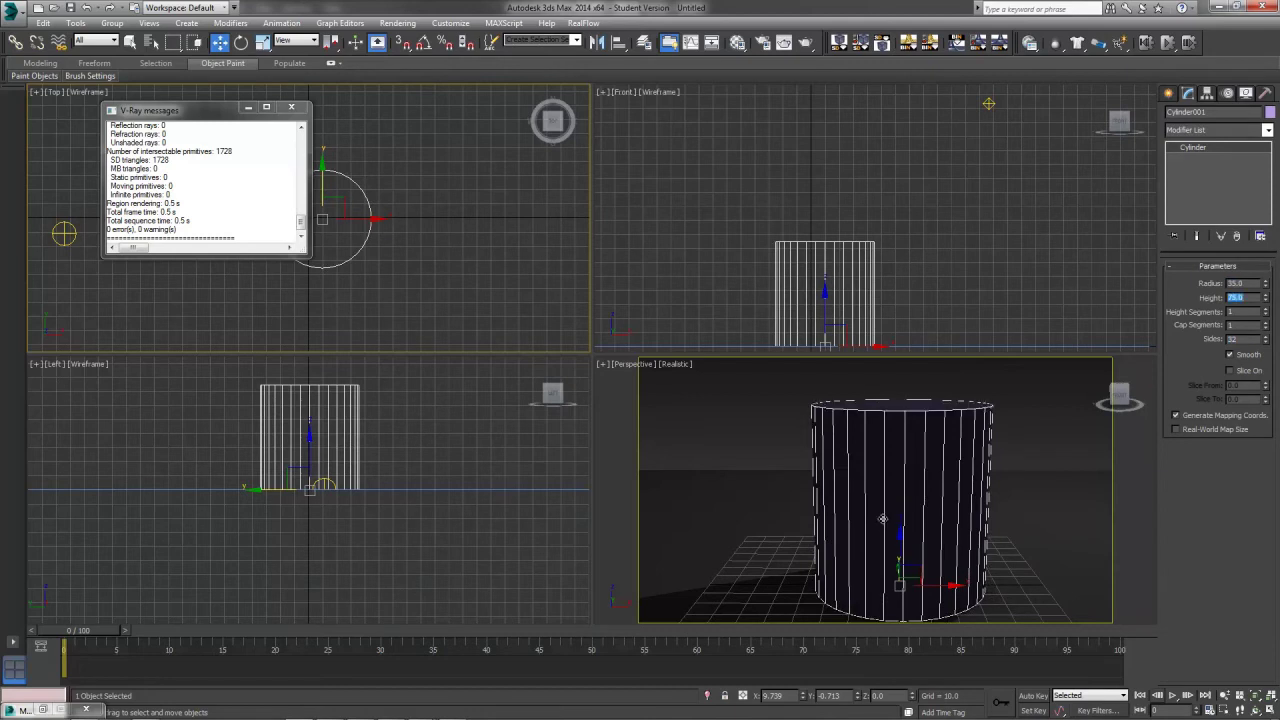
# - Centre the cylinder on the grid by resetting its X and Y positions to 0
pyautogui.rightClick(804, 695)
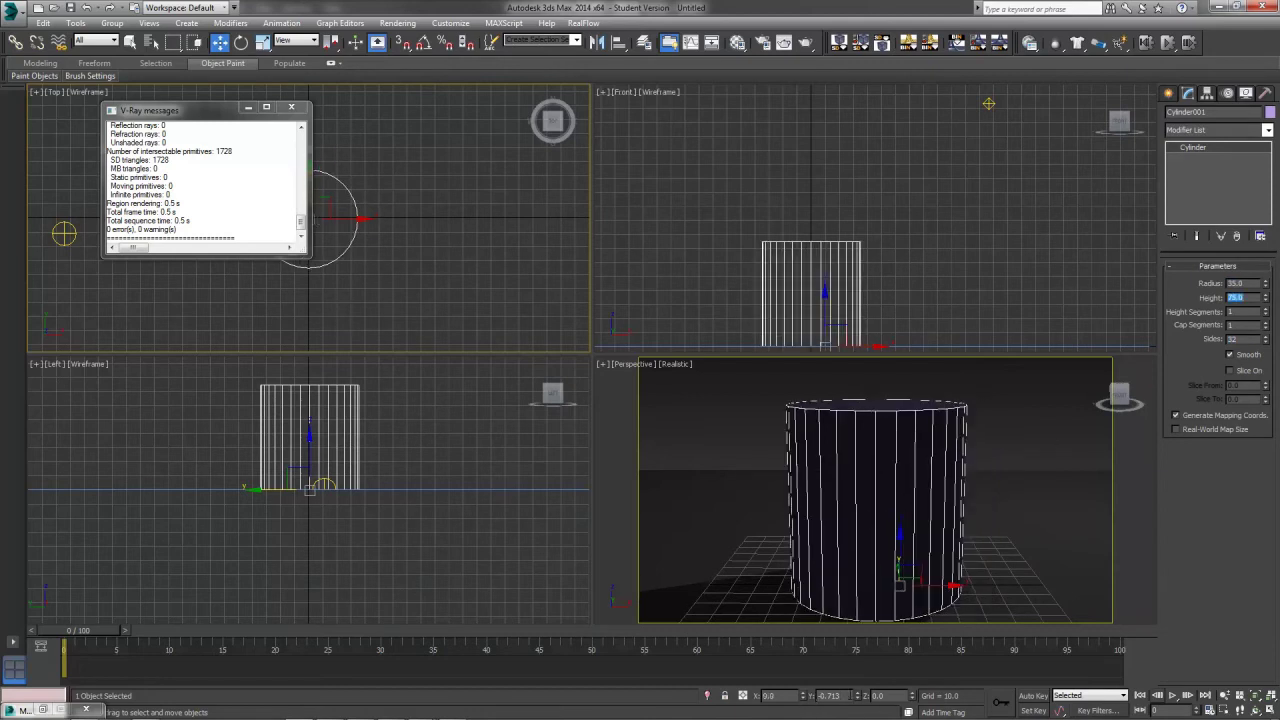
pyautogui.rightClick(857, 695)
pyautogui.moveTo(926, 511); pyautogui.dragTo(927, 503, button='middle')
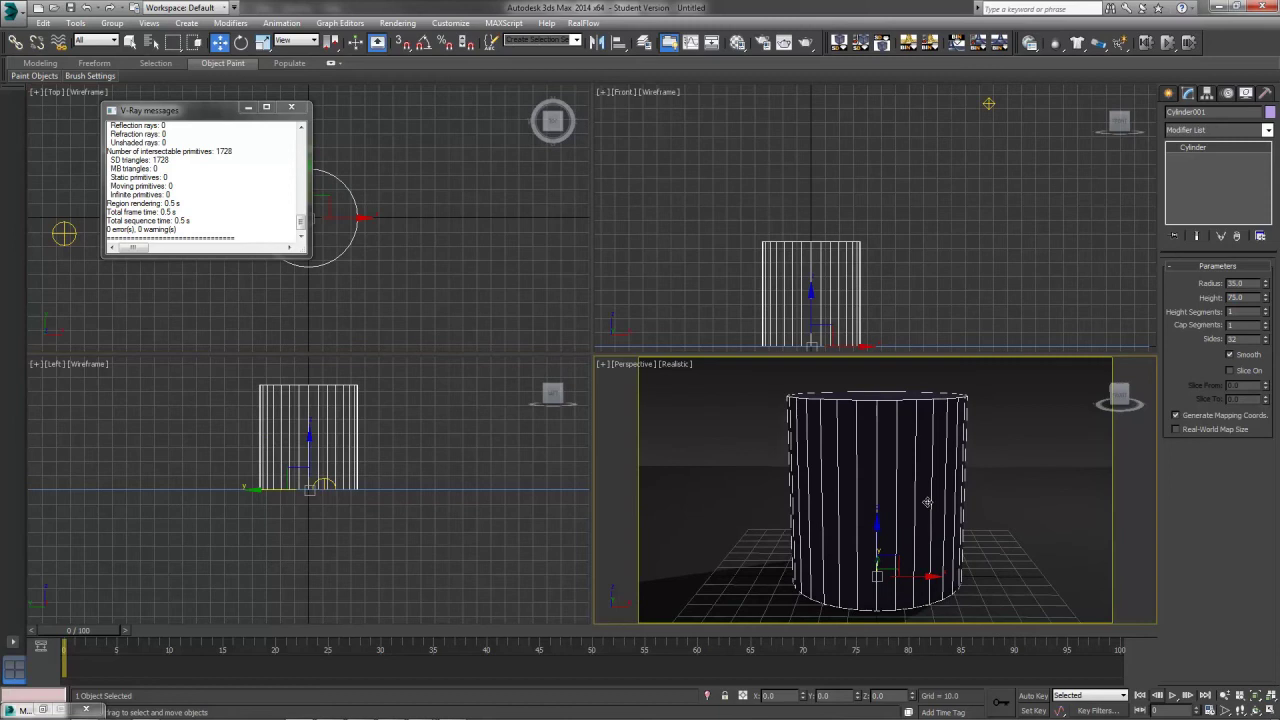
# - Add a Taper modifier to the cylinder with an amount of -0.25
pyautogui.click(1228, 130)
pyautogui.scroll(-5, 1220, 380)
pyautogui.click(1223, 389)
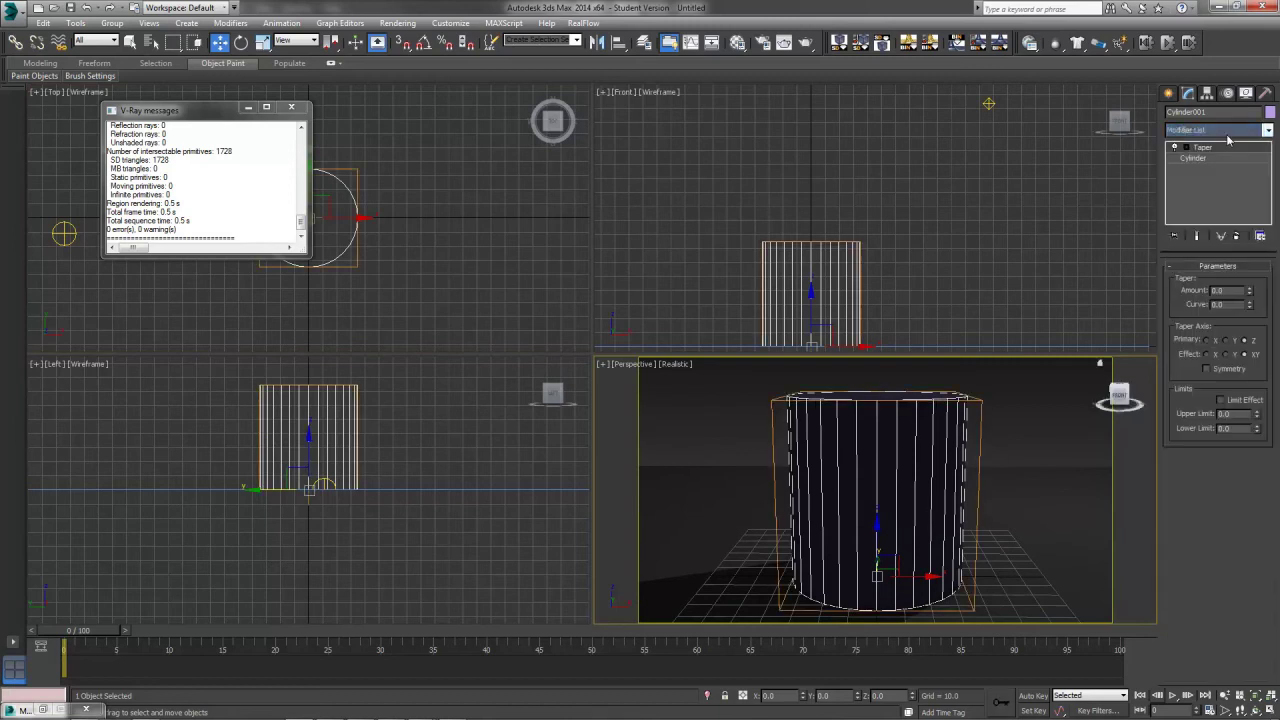
pyautogui.moveTo(1248, 296); pyautogui.dragTo(1253, 316)
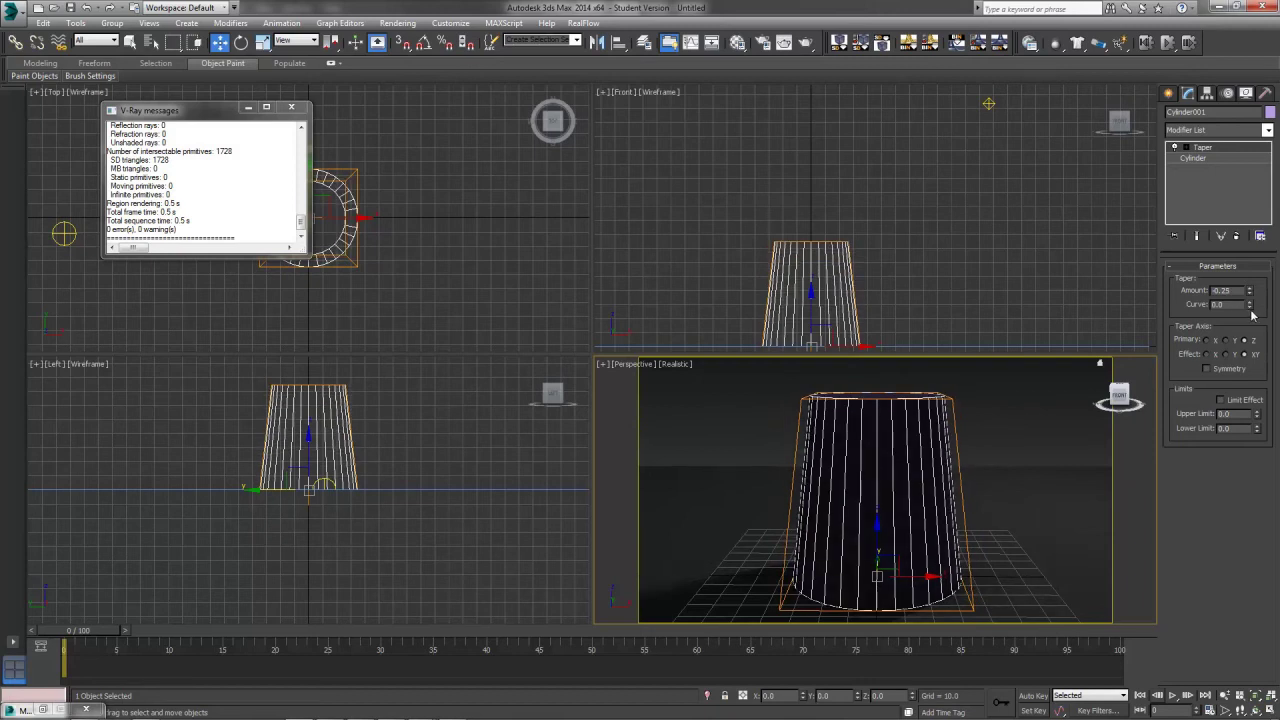
# - Set the base cylinder's radius to 45 beneath the Taper modifier
pyautogui.click(1200, 158)
pyautogui.click(1197, 237)
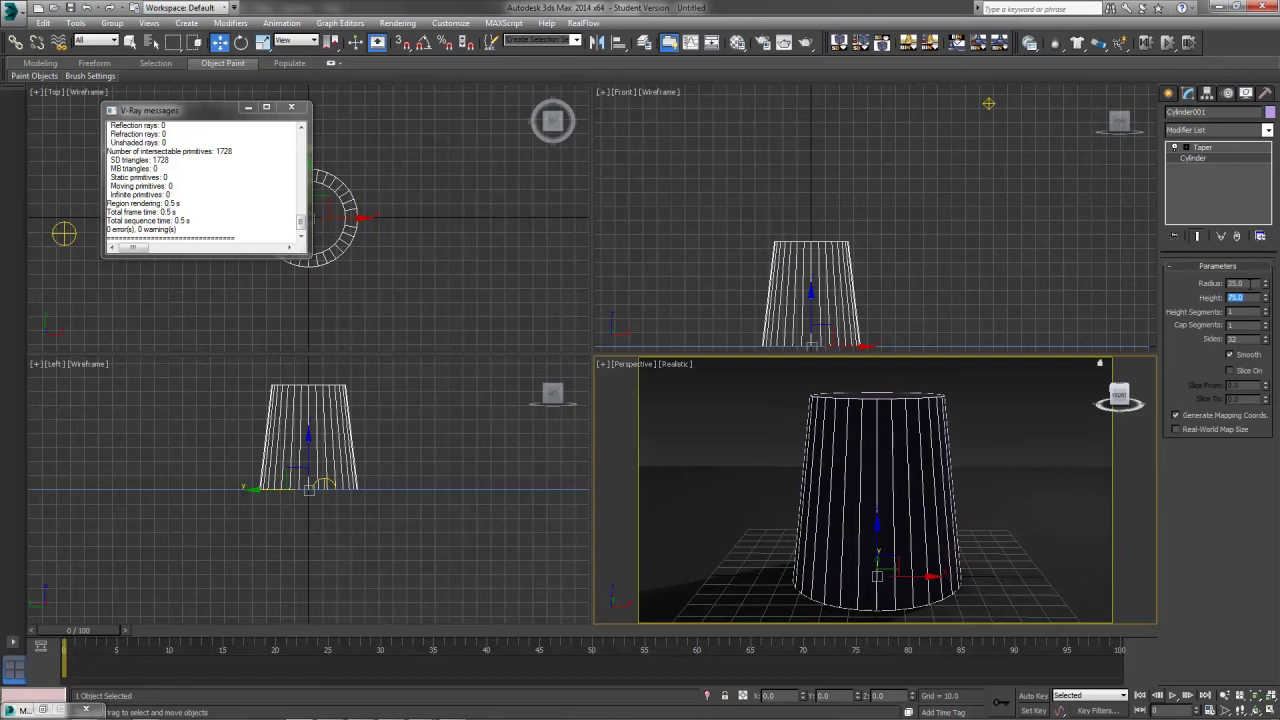
pyautogui.click(1252, 283)
pyautogui.write('45')
pyautogui.press('Return')
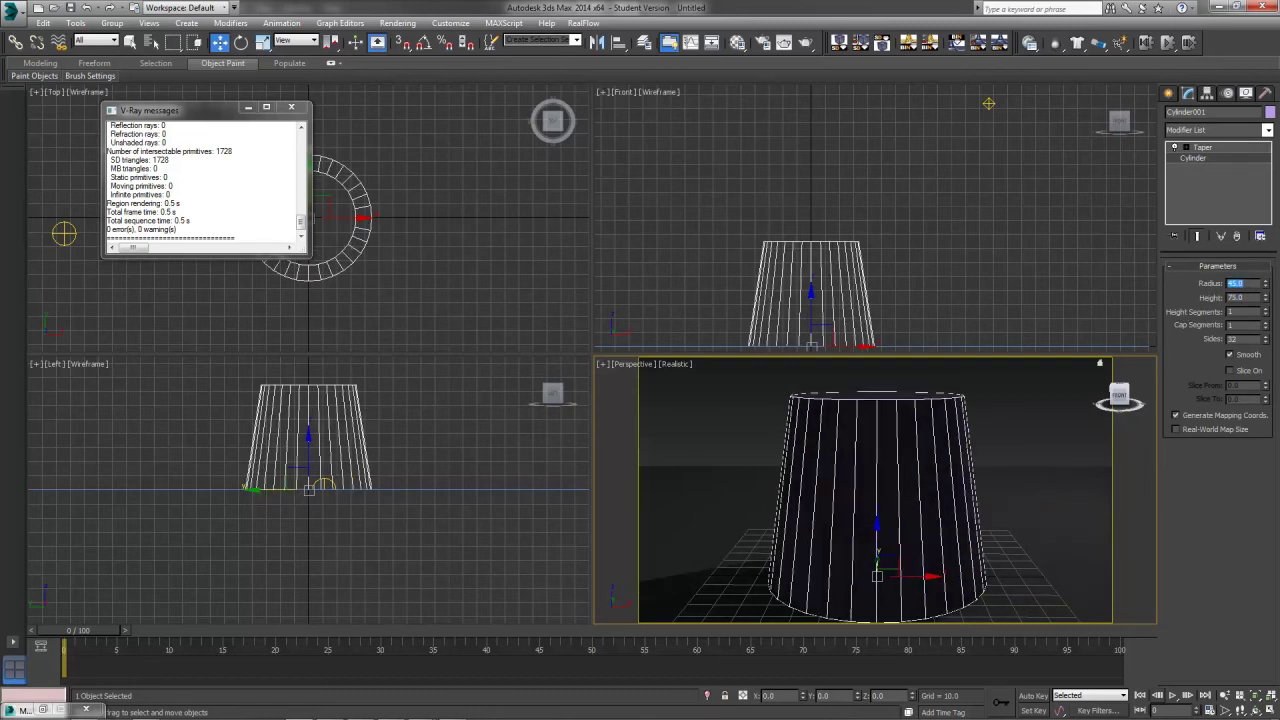
# - Strengthen the cylinder's taper to an amount of -0.44
pyautogui.click(1222, 147)
pyautogui.click(1226, 148)
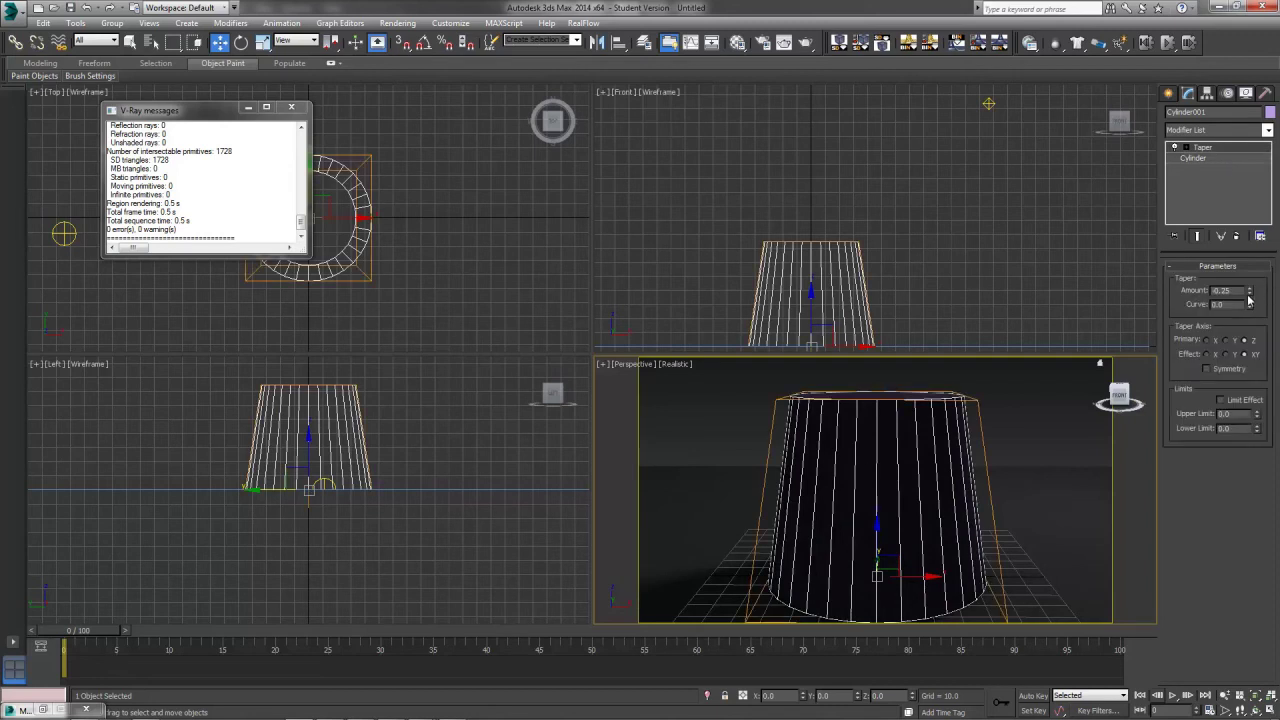
pyautogui.moveTo(1249, 292); pyautogui.dragTo(1248, 307)
pyautogui.moveTo(897, 451); pyautogui.dragTo(897, 436, button='middle')
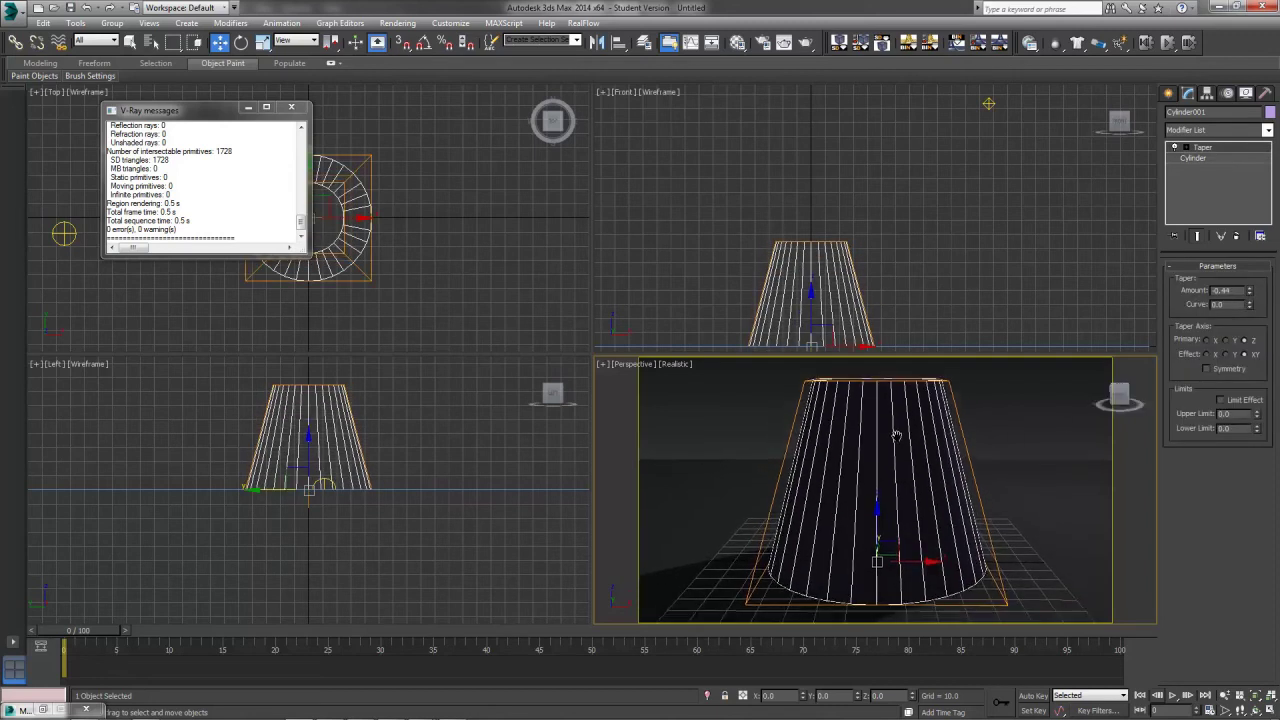
# - Convert the tapered cylinder to an Editable Poly and delete its top cap polygon
pyautogui.rightClick(845, 452)
pyautogui.moveTo(940, 580)
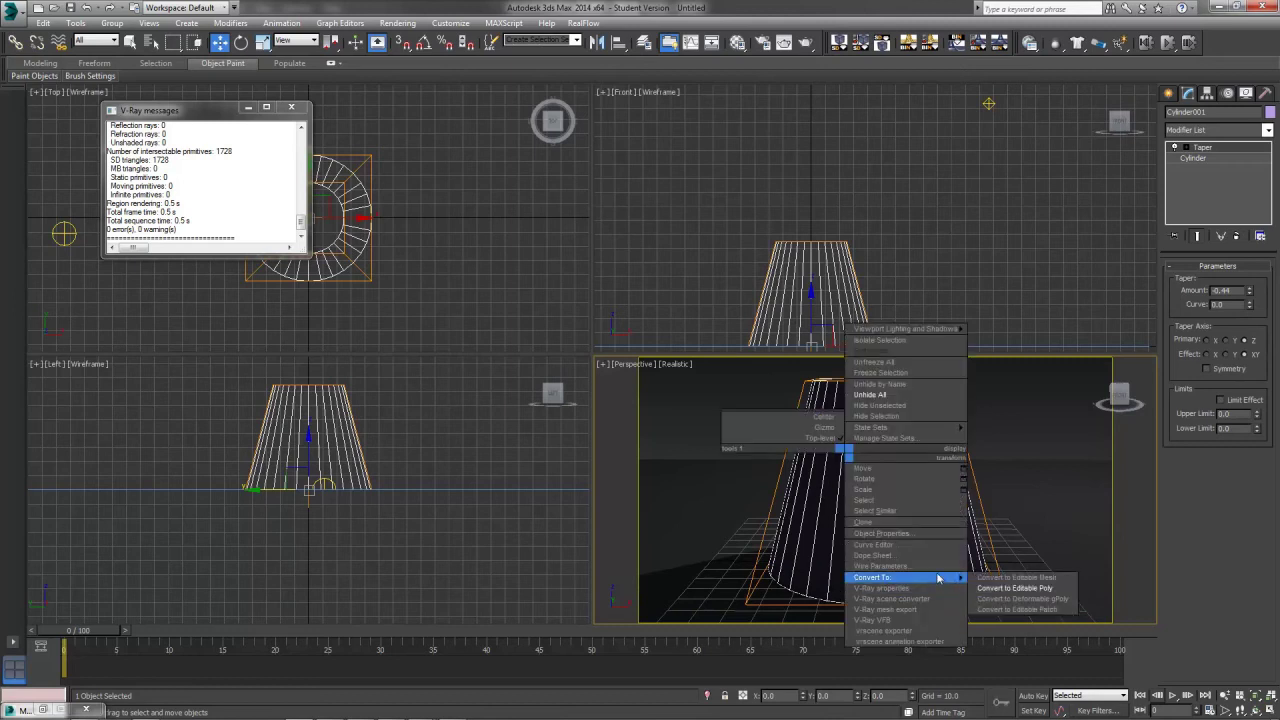
pyautogui.click(1018, 588)
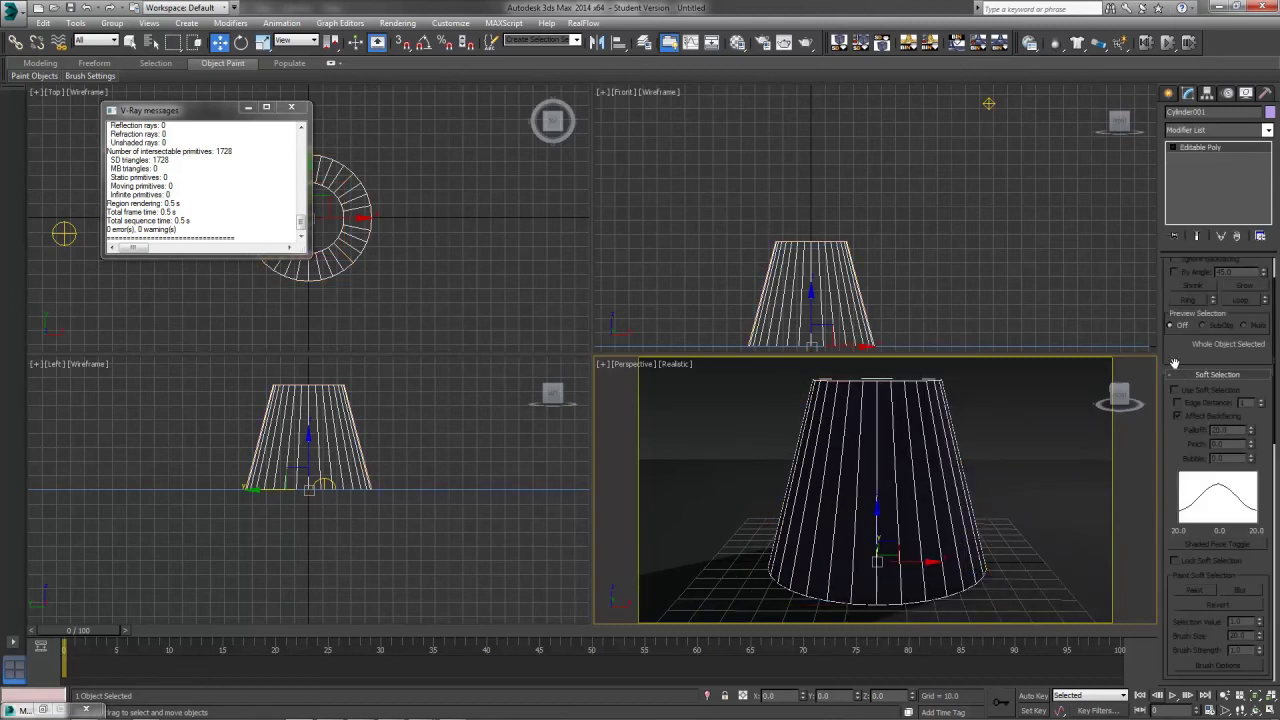
pyautogui.moveTo(1185, 355); pyautogui.dragTo(1236, 576)
pyautogui.click(1232, 281)
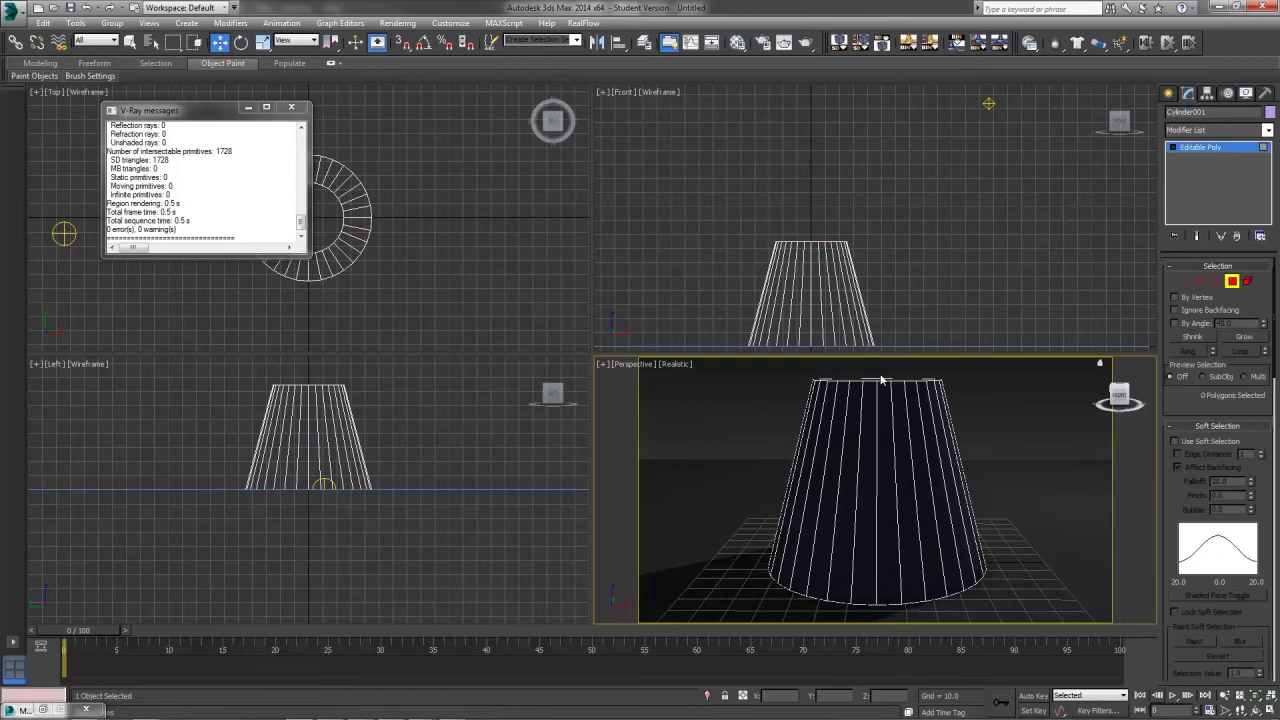
pyautogui.click(885, 380)
pyautogui.press('Delete')
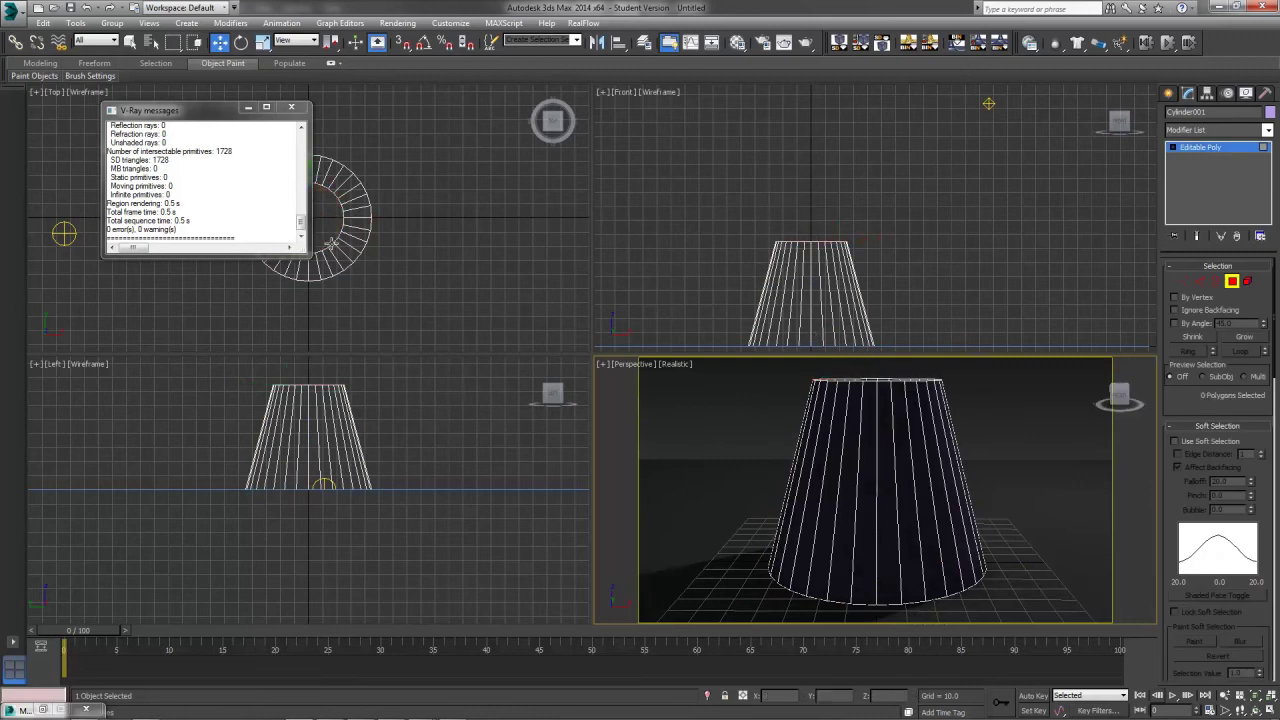
pyautogui.click(1237, 283)
# - Add a Shell modifier to the open tapered cylinder to give its walls thickness
pyautogui.keyDown('alt'); pyautogui.moveTo(920, 480); pyautogui.dragTo(922, 448, button='middle'); pyautogui.keyUp('alt')
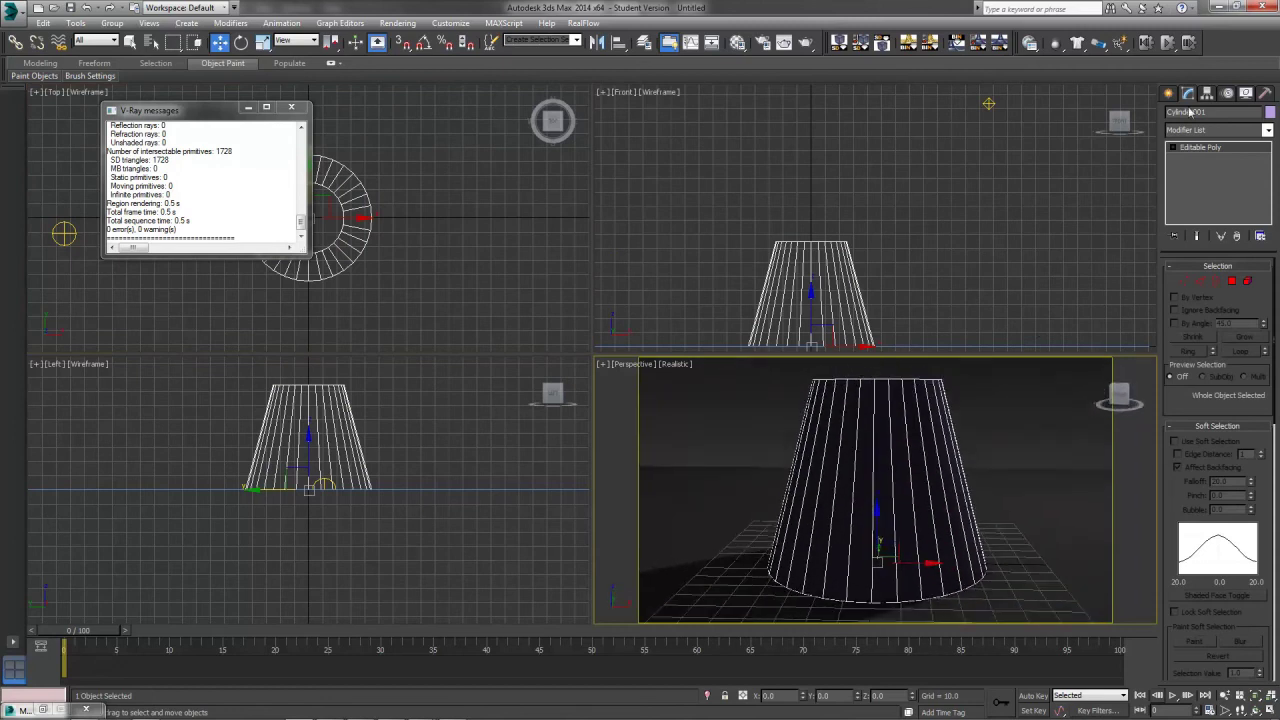
pyautogui.click(1222, 128)
pyautogui.write('sh')
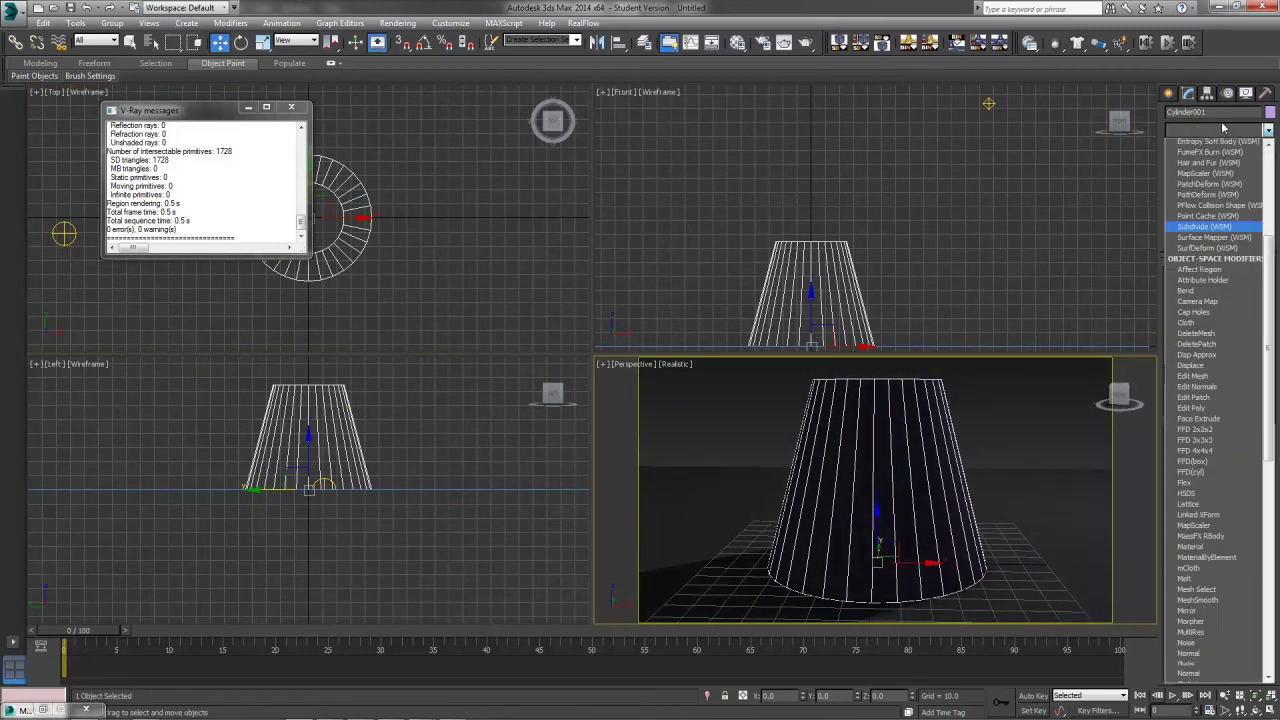
pyautogui.press('Return')
pyautogui.keyDown('alt'); pyautogui.moveTo(1113, 471); pyautogui.dragTo(1094, 491, button='middle'); pyautogui.keyUp('alt')
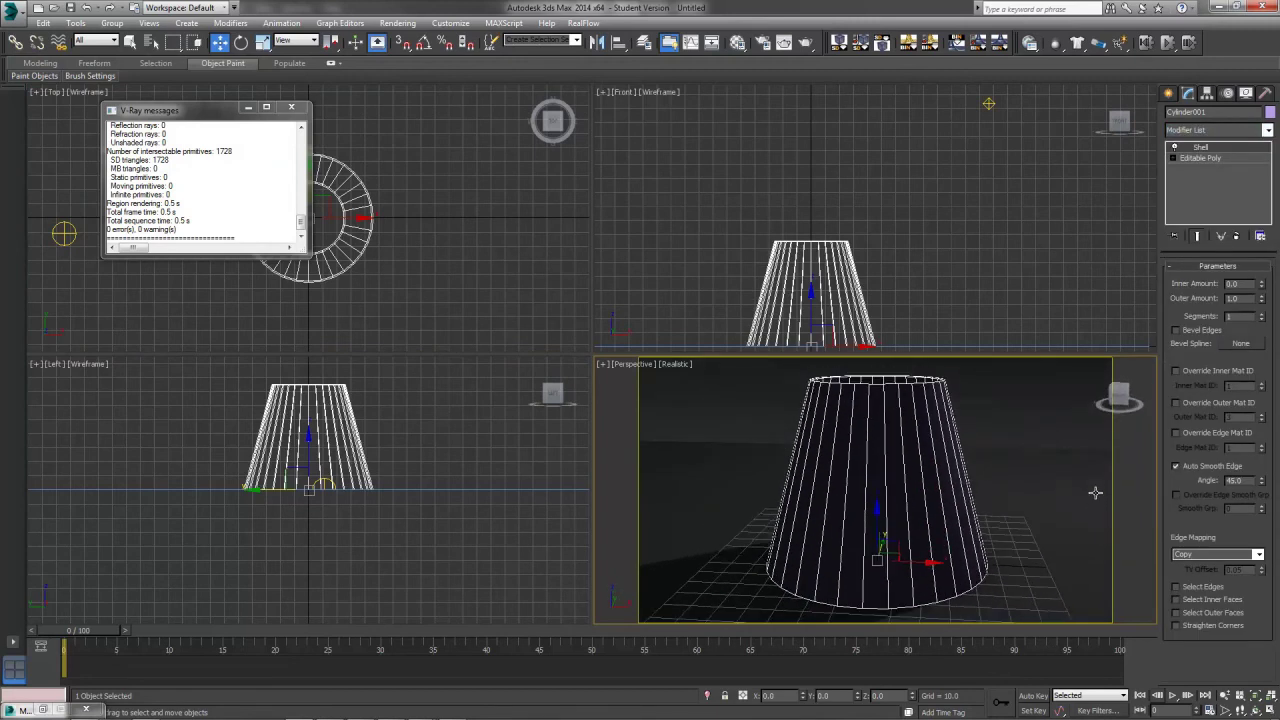
# - Assign the second sample material, 02 - Default, to the lampshade shape and make its diffuse colour a warm light tan
pyautogui.click(737, 42)
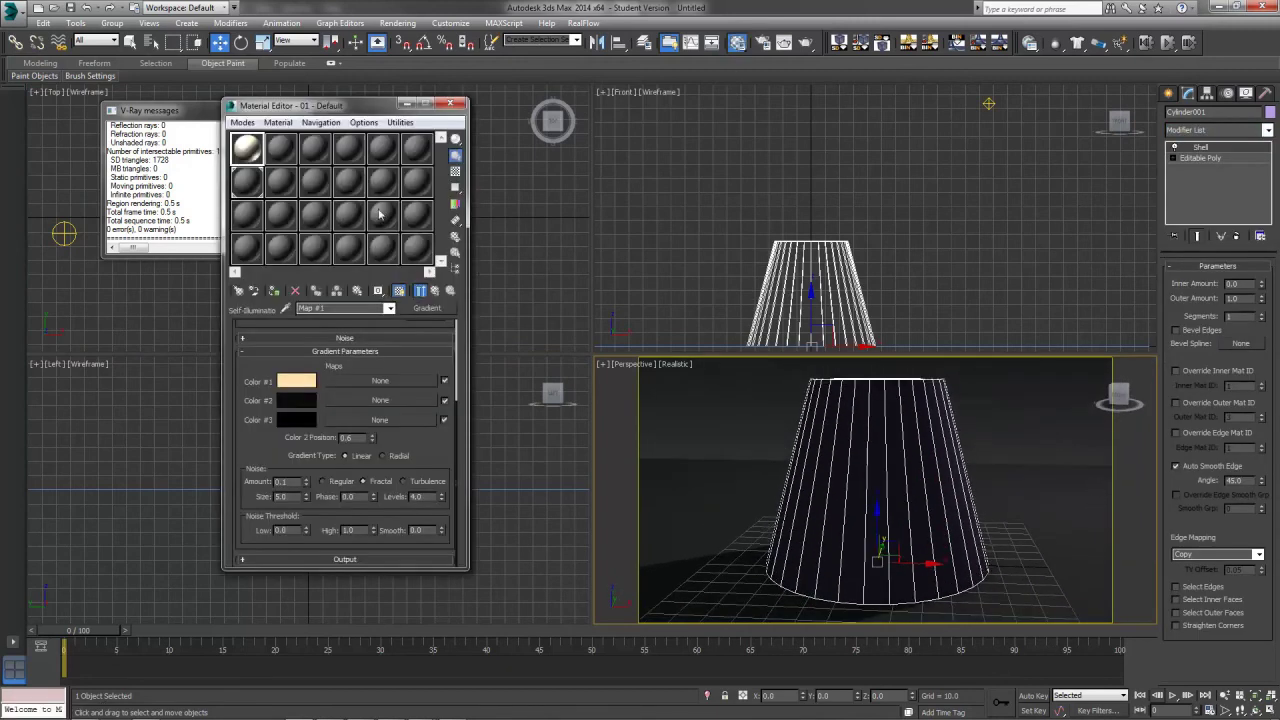
pyautogui.click(281, 148)
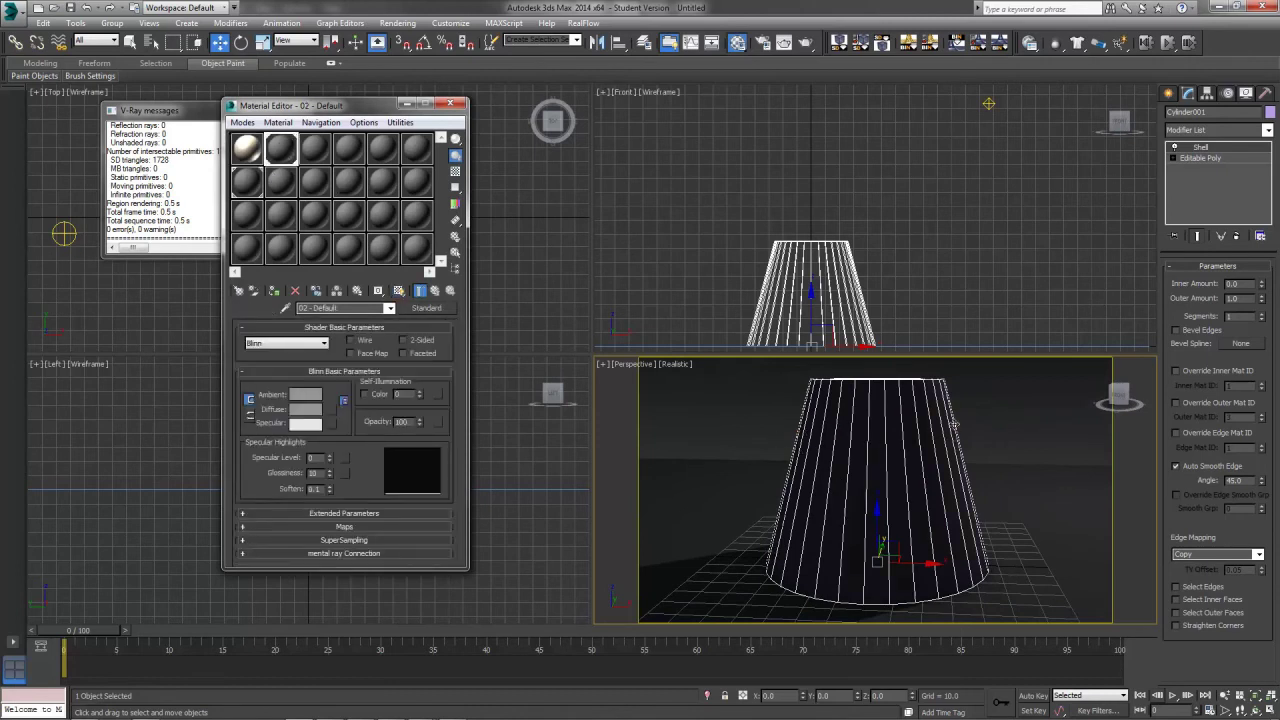
pyautogui.click(305, 409)
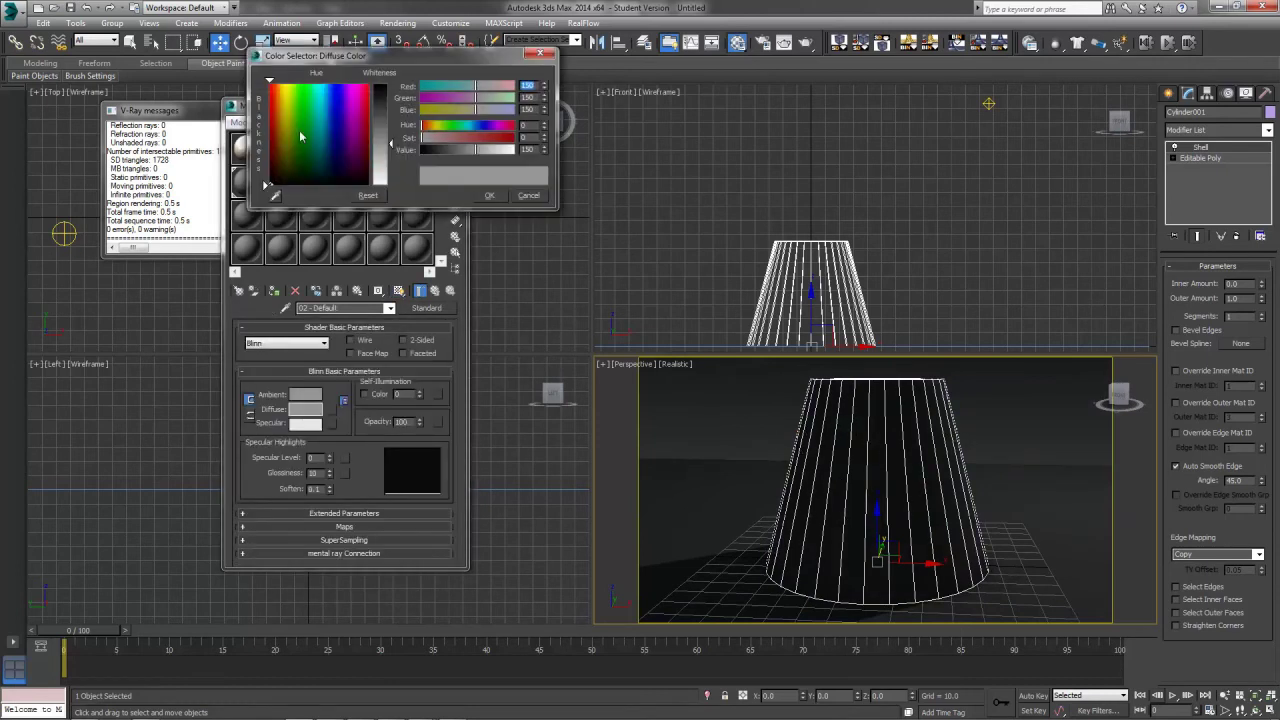
pyautogui.click(302, 143)
pyautogui.moveTo(302, 143)
pyautogui.mouseDown()
pyautogui.moveTo(342, 135)
pyautogui.moveTo(283, 124)
pyautogui.mouseUp()
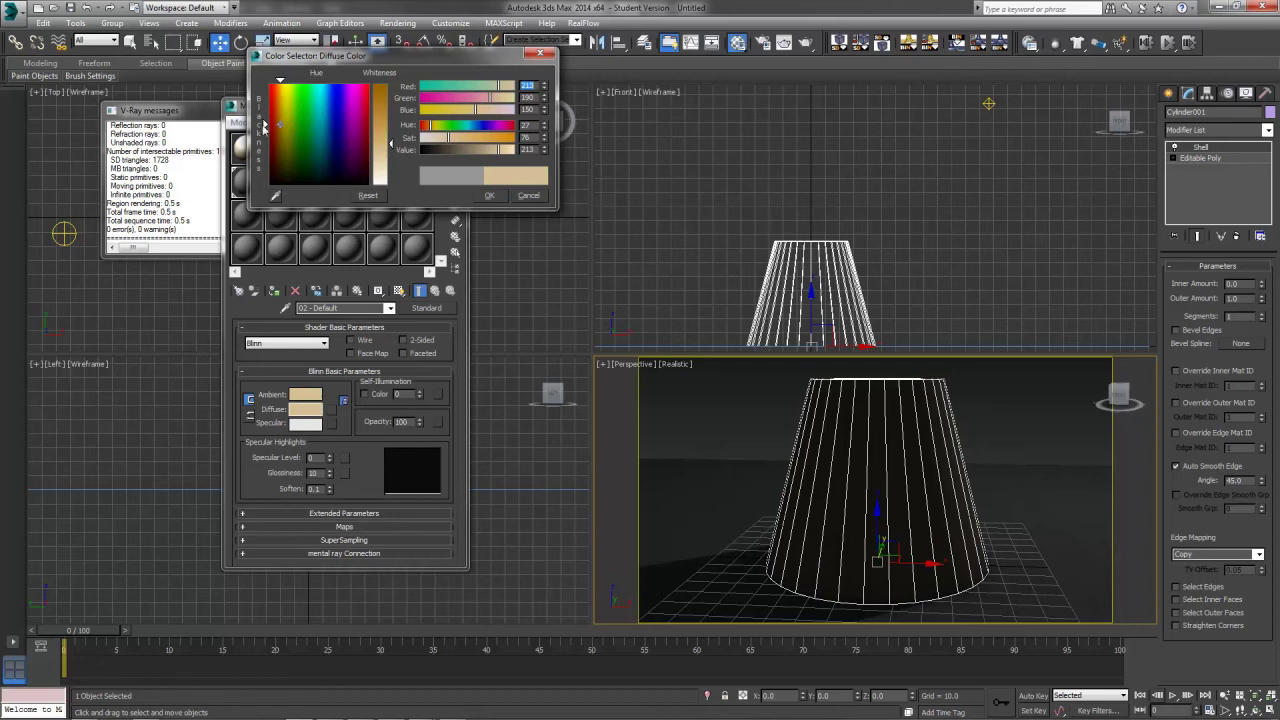
pyautogui.click(489, 195)
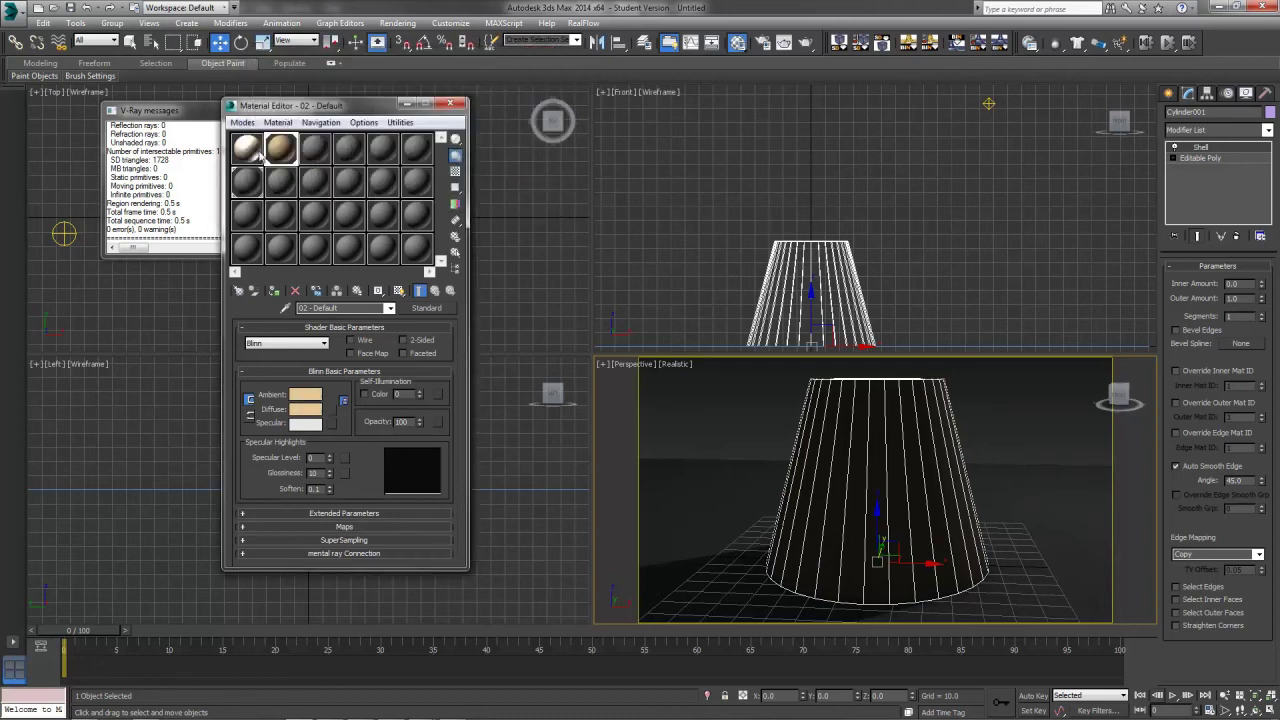
# - Preview the tan lampshade with a partial render of the perspective view
pyautogui.click(788, 48)
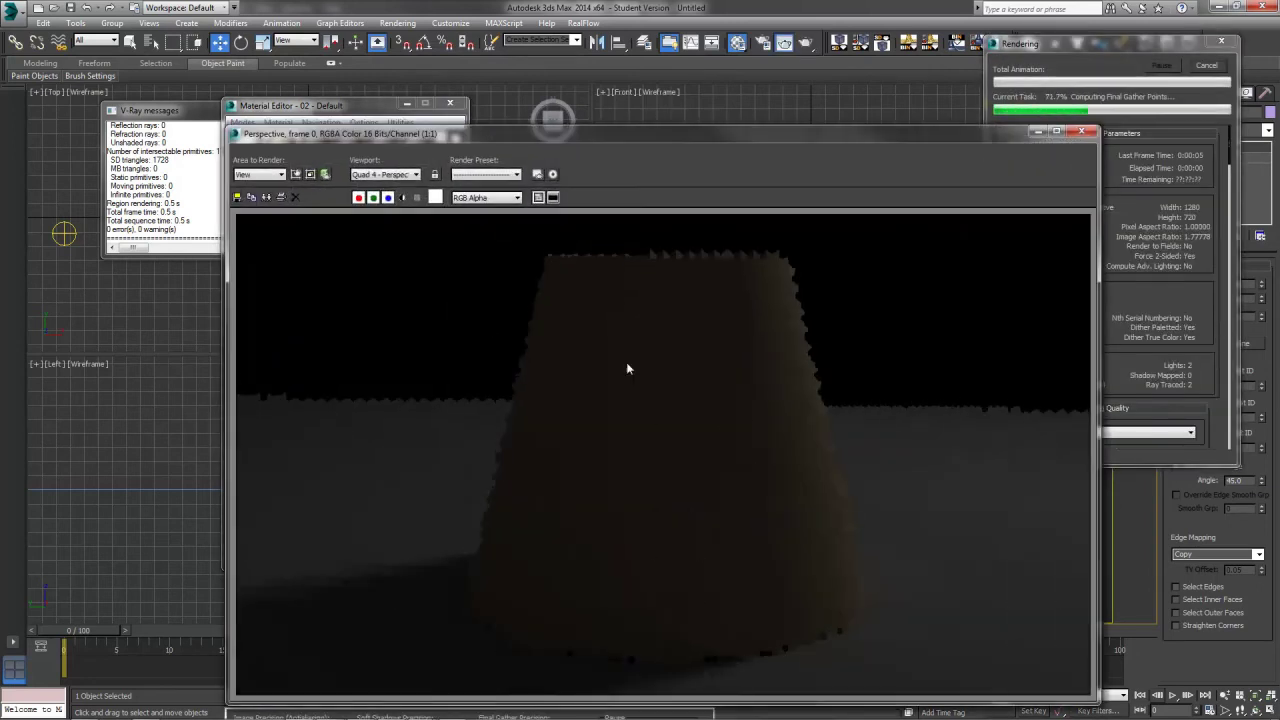
pyautogui.click(1185, 75)
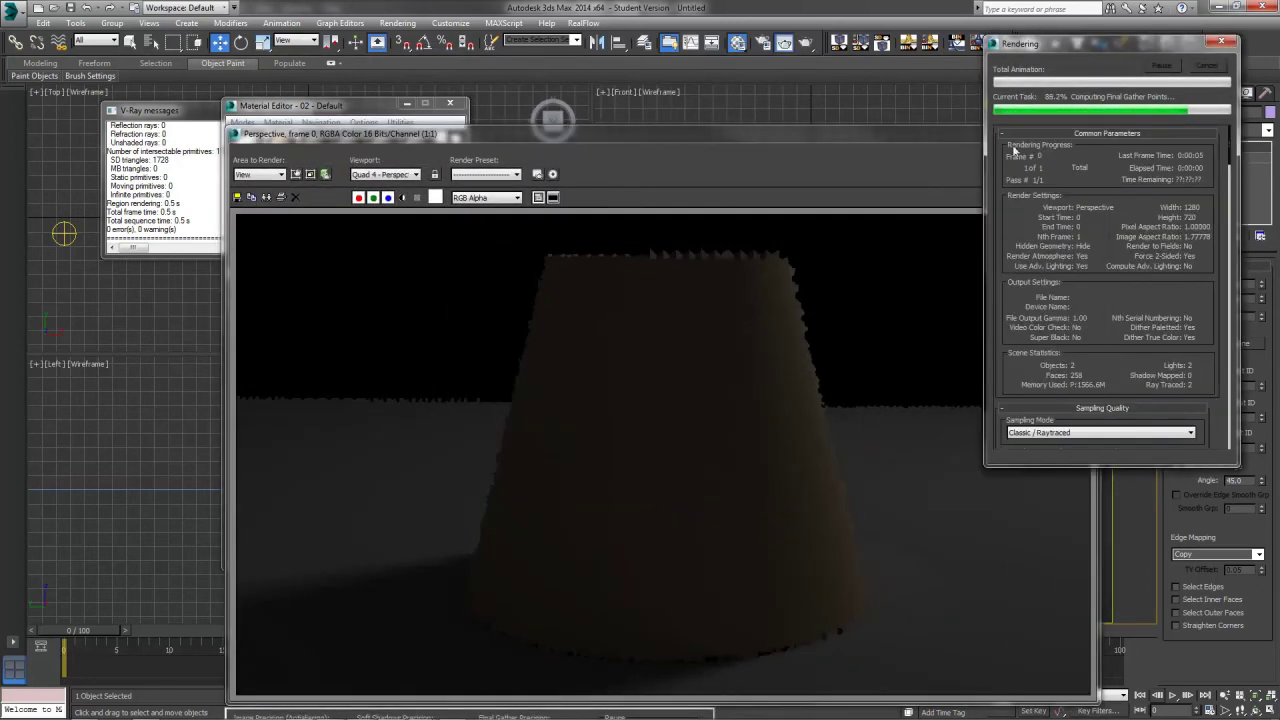
pyautogui.click(923, 155)
pyautogui.click(1080, 131)
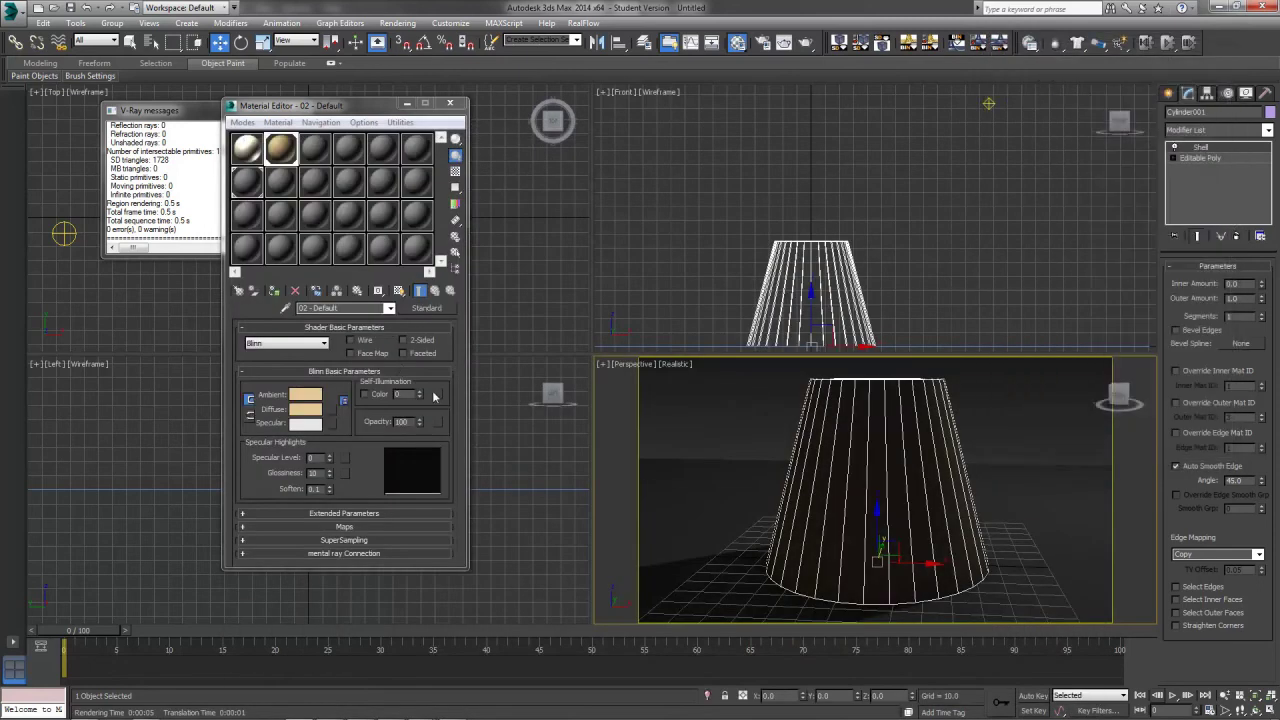
# - Enable coloured self-illumination on 02 - Default, assign a Gradient map to it, and copy black Color #1 onto Color #3
pyautogui.click(377, 397)
pyautogui.click(437, 394)
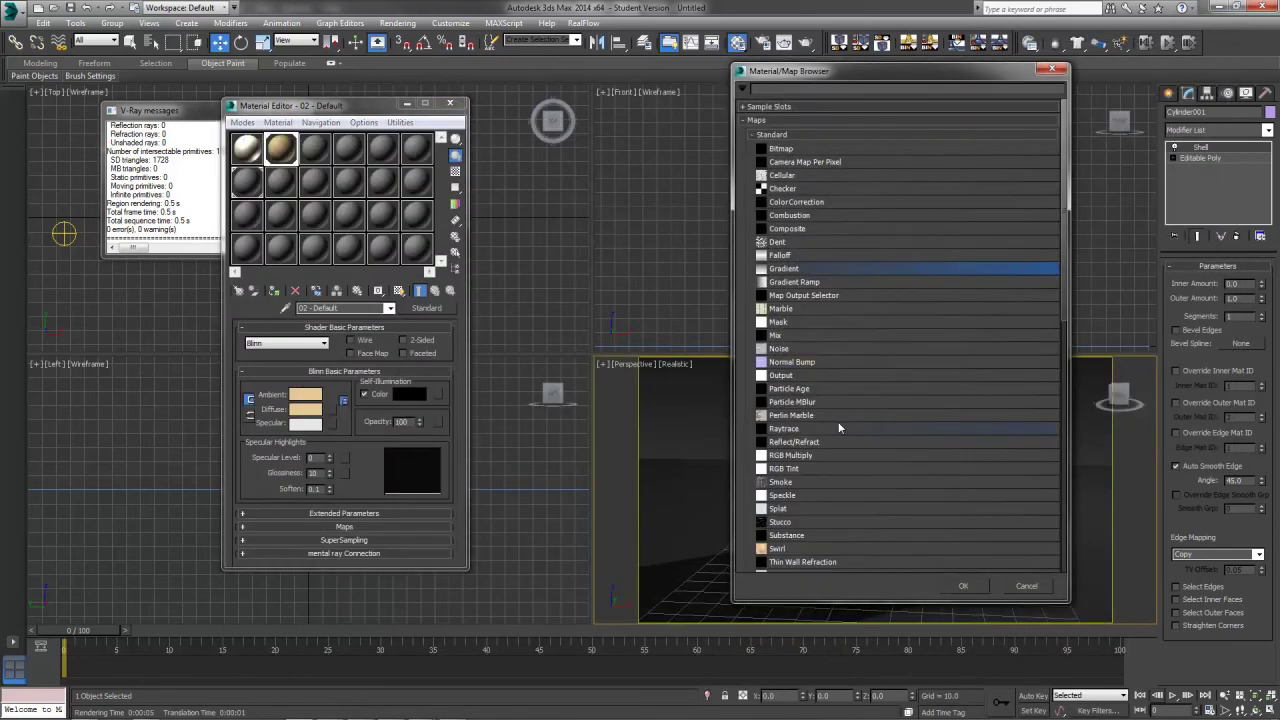
pyautogui.doubleClick(790, 268)
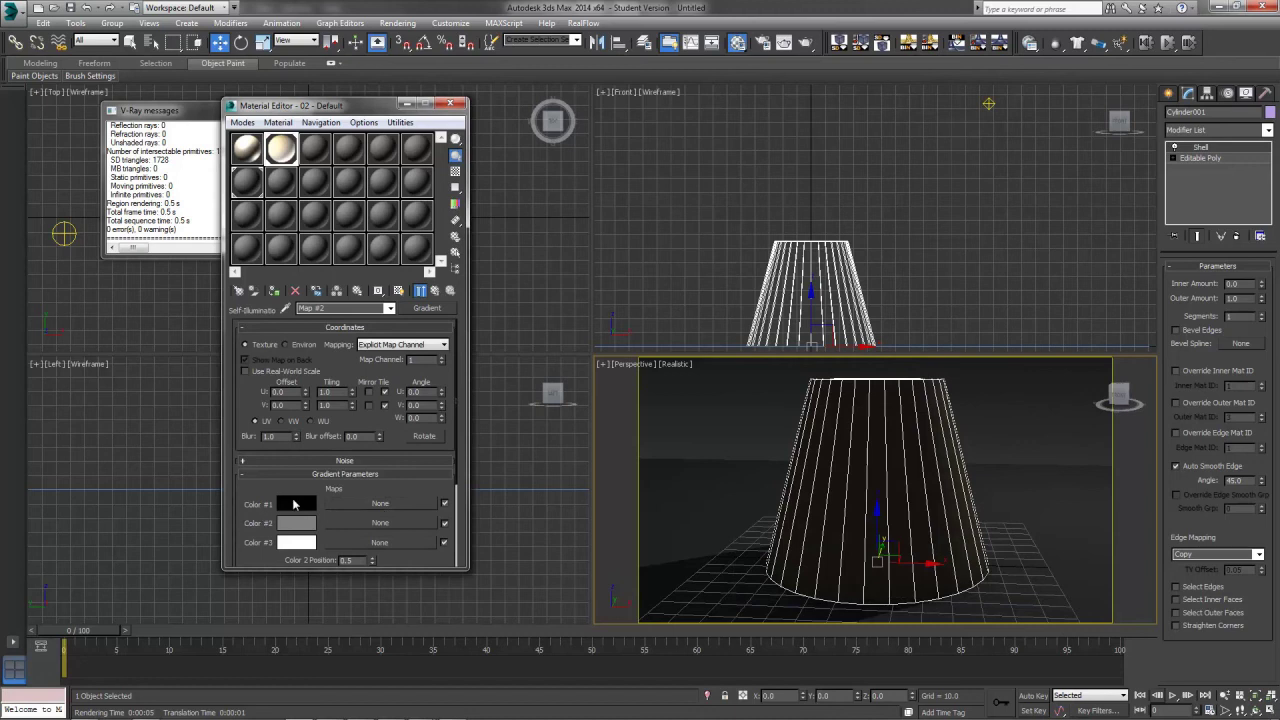
pyautogui.moveTo(308, 548); pyautogui.dragTo(299, 546)
pyautogui.click(338, 340)
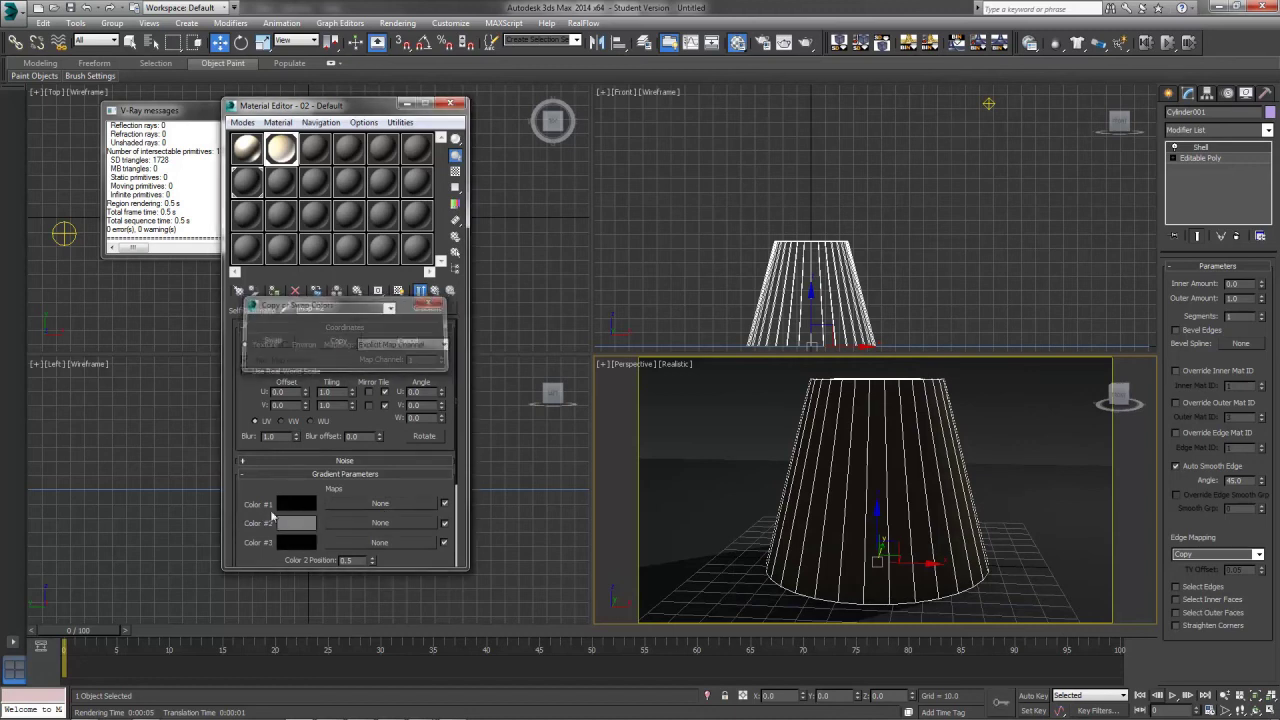
# - Set the gradient's Color #2 to a warm orange, RGB 242, 185, 84, and preview it with a partial render of the perspective view
pyautogui.click(302, 525)
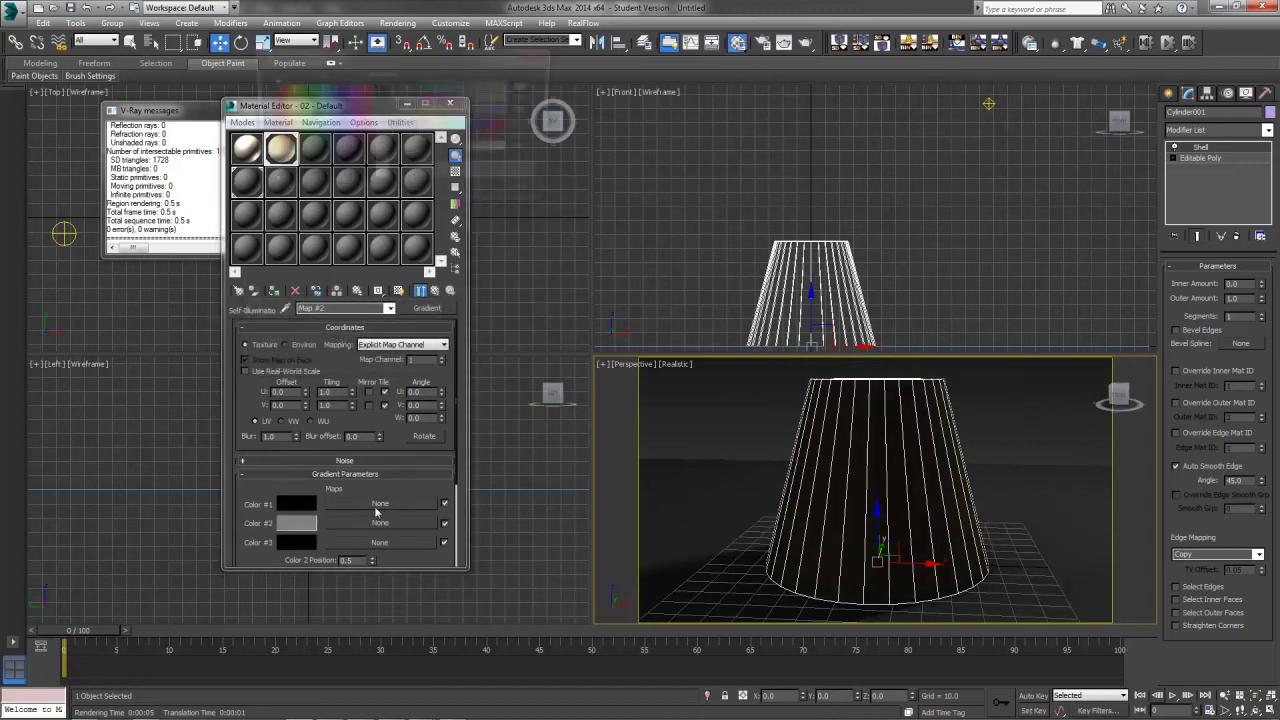
pyautogui.moveTo(270, 190); pyautogui.dragTo(279, 91)
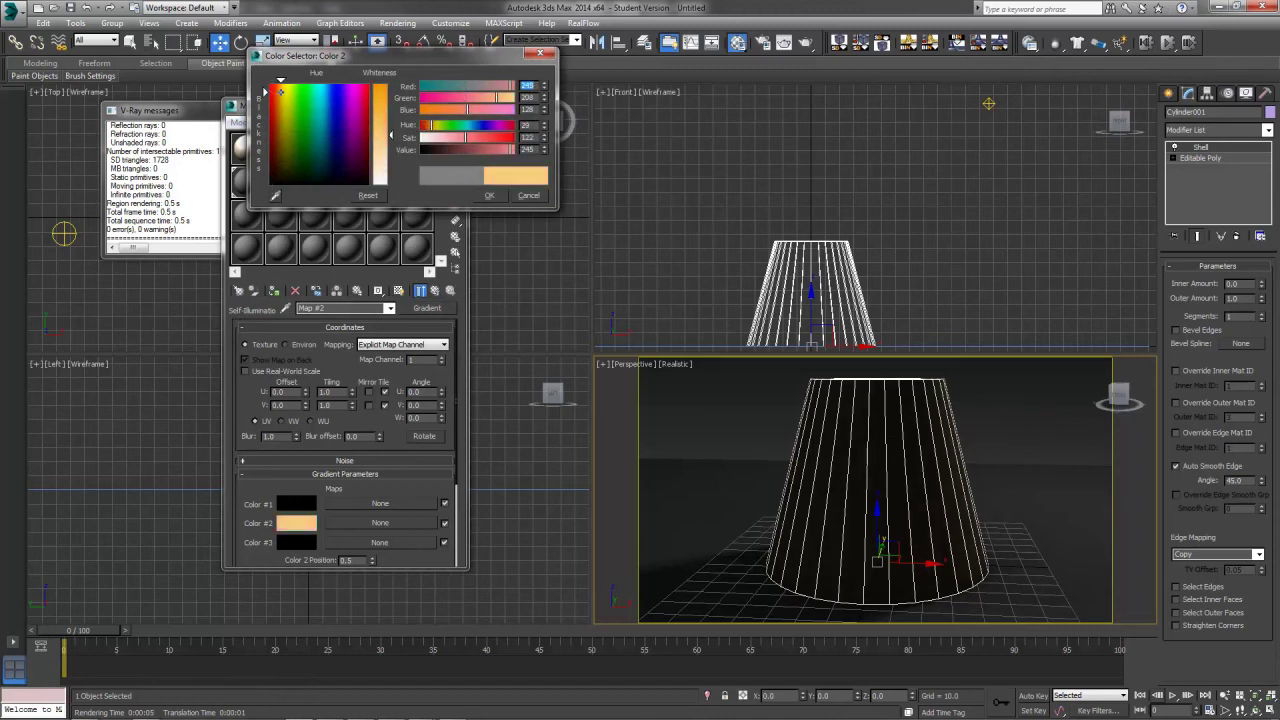
pyautogui.moveTo(388, 134); pyautogui.dragTo(390, 117)
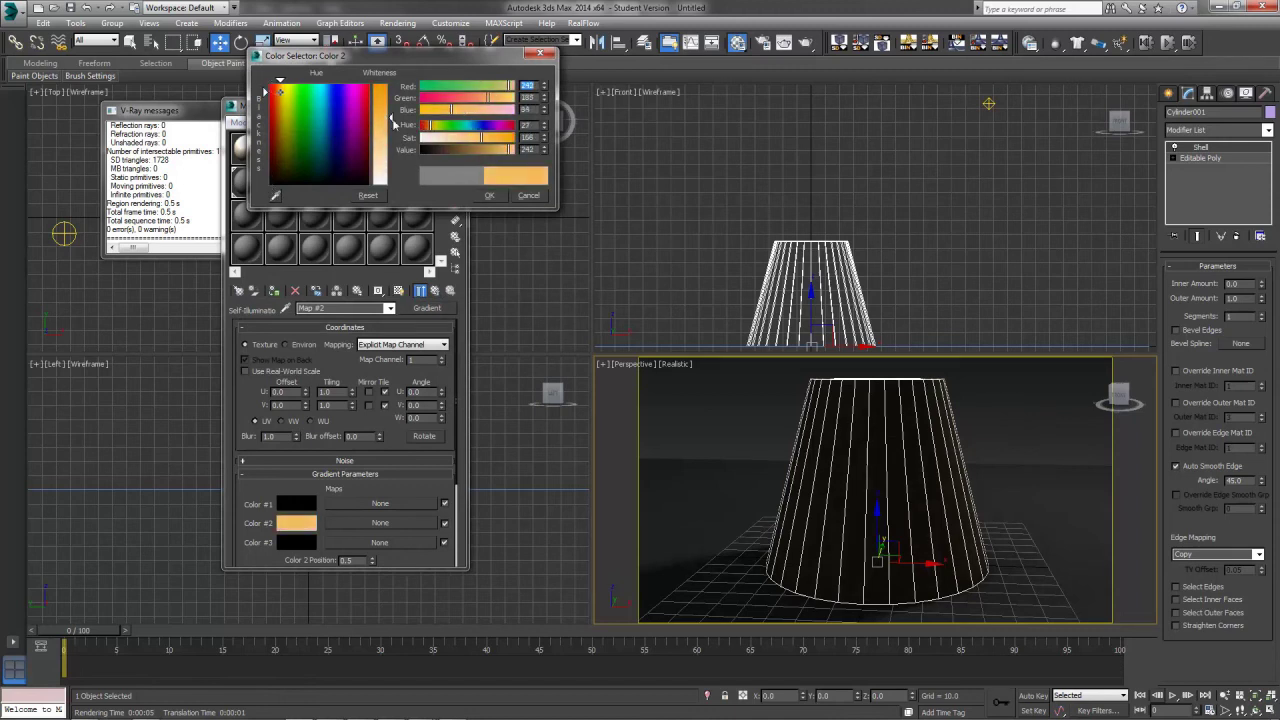
pyautogui.click(491, 195)
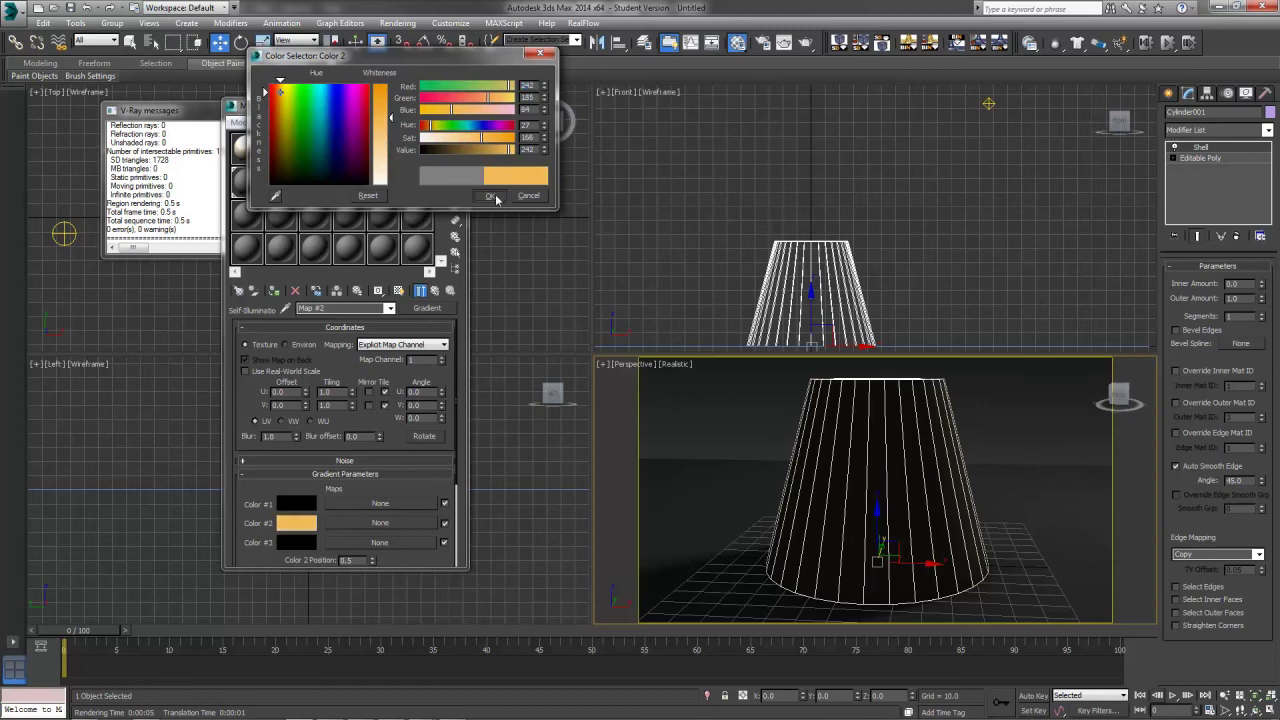
pyautogui.click(912, 44)
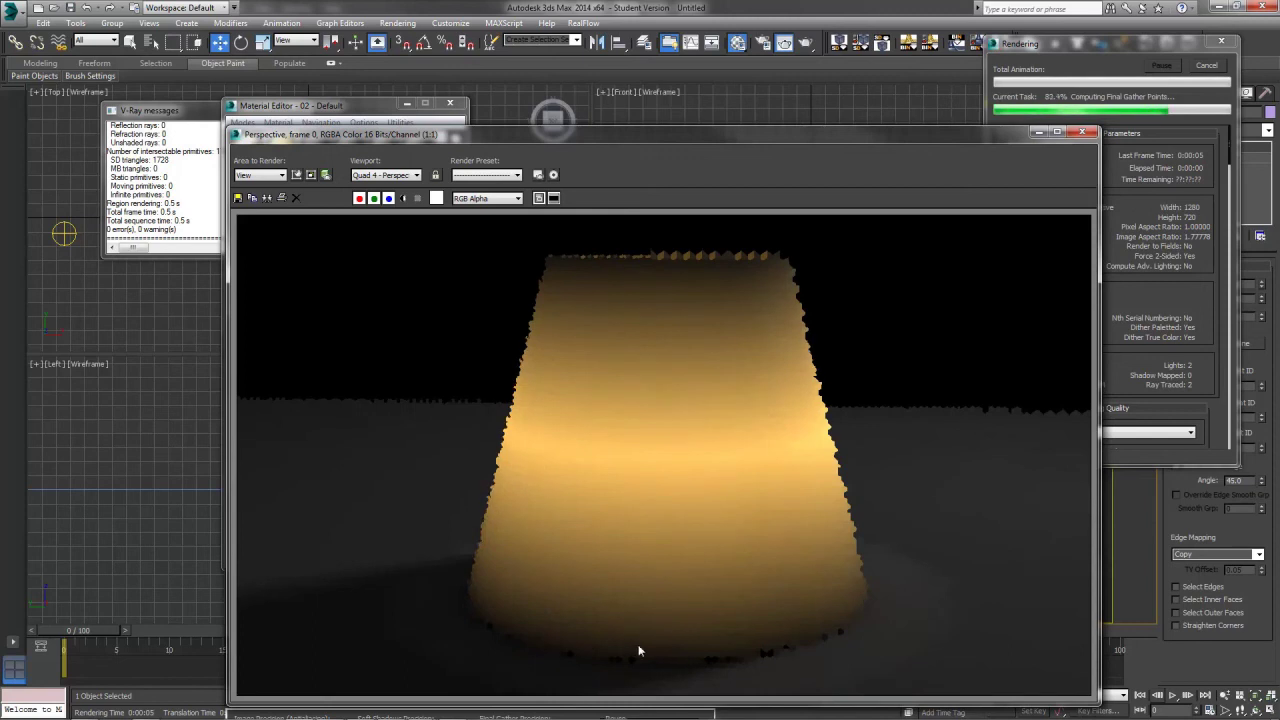
pyautogui.click(1081, 132)
# - Copy the orange Color #2 onto Color #1 and darken Color #1 to a saturated burnt orange, about hue 17, value 143
pyautogui.moveTo(295, 525); pyautogui.dragTo(301, 506)
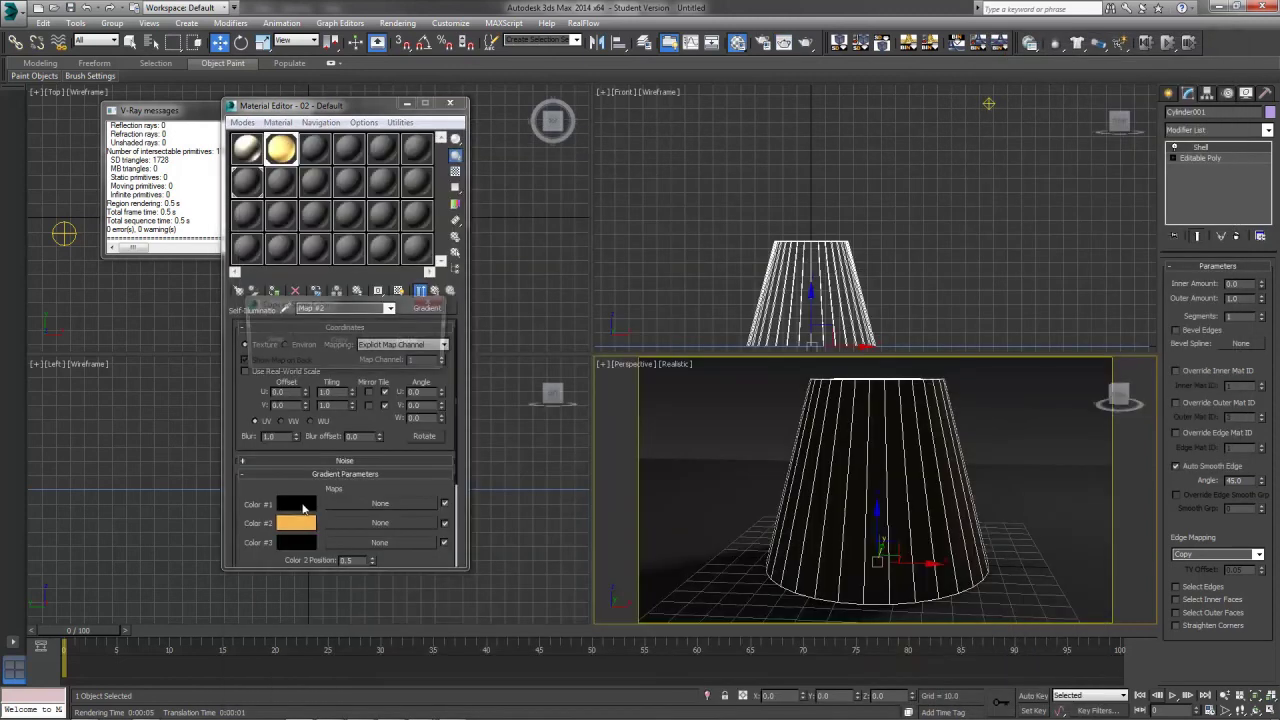
pyautogui.click(333, 344)
pyautogui.click(292, 508)
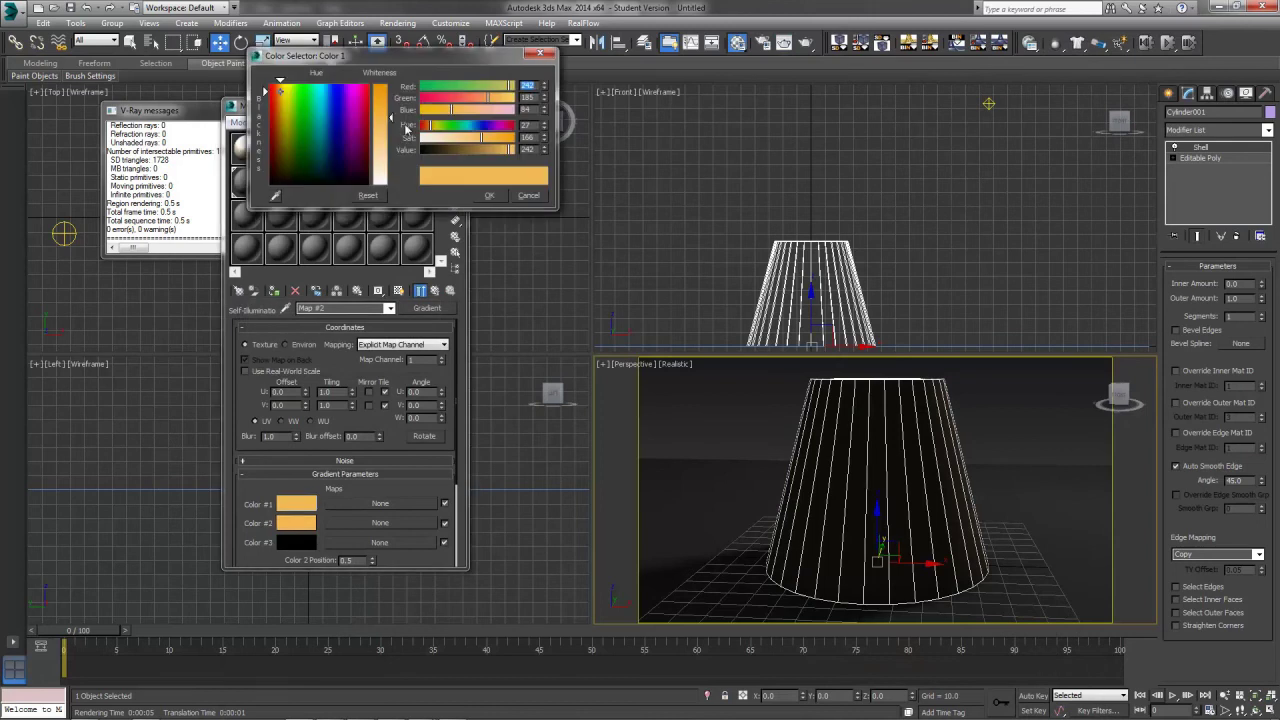
pyautogui.click(467, 151)
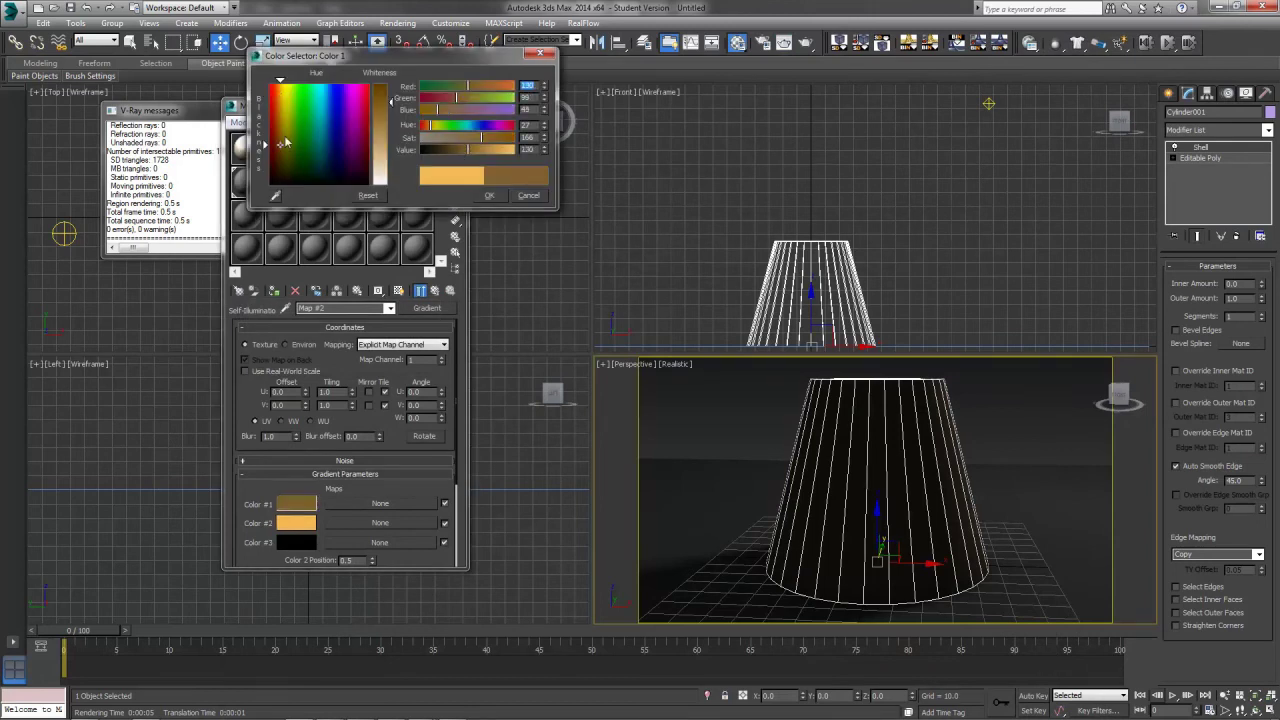
pyautogui.moveTo(268, 148); pyautogui.dragTo(268, 129)
pyautogui.moveTo(392, 101)
pyautogui.mouseDown()
pyautogui.moveTo(392, 84)
pyautogui.moveTo(441, 98)
pyautogui.mouseUp()
pyautogui.click(488, 196)
# - Copy the burnt orange of Color #1 onto the gradient's Color #3
pyautogui.moveTo(308, 507); pyautogui.dragTo(305, 543)
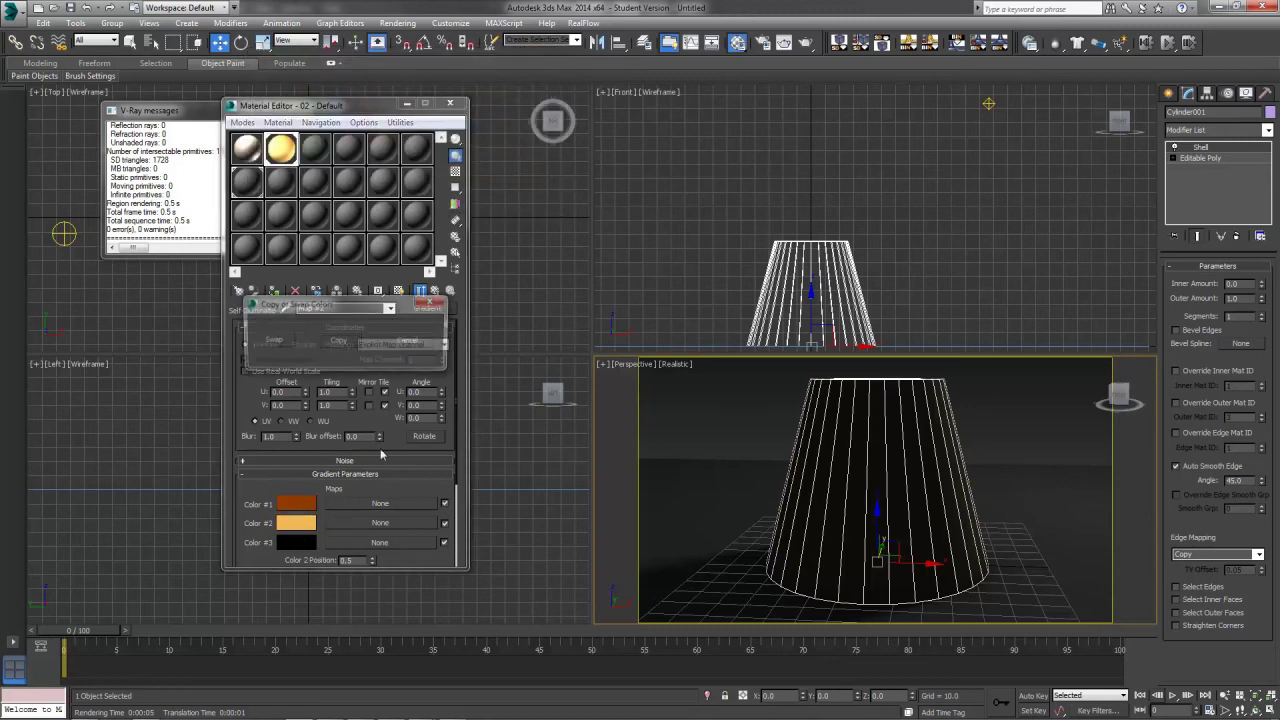
pyautogui.click(343, 347)
pyautogui.click(340, 341)
# - Change the gradient type to Radial and preview the lampshade with a partial perspective render
pyautogui.scroll(-3, 437, 480)
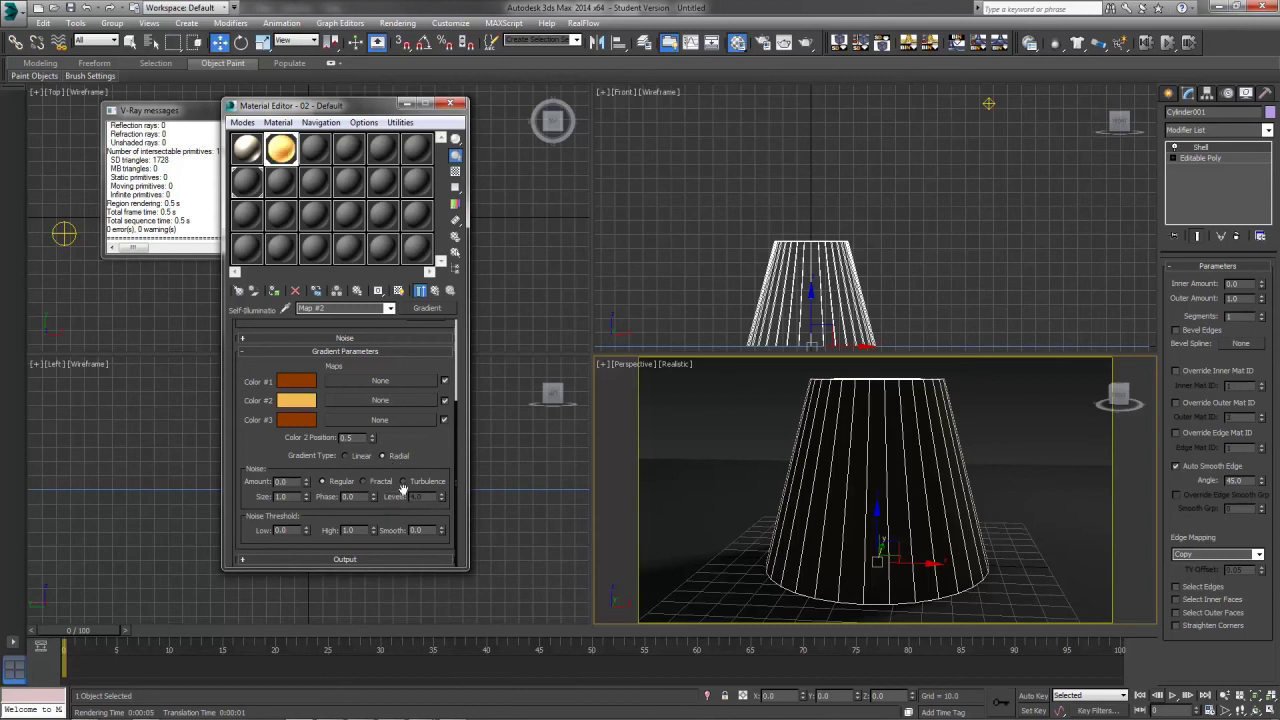
pyautogui.click(807, 44)
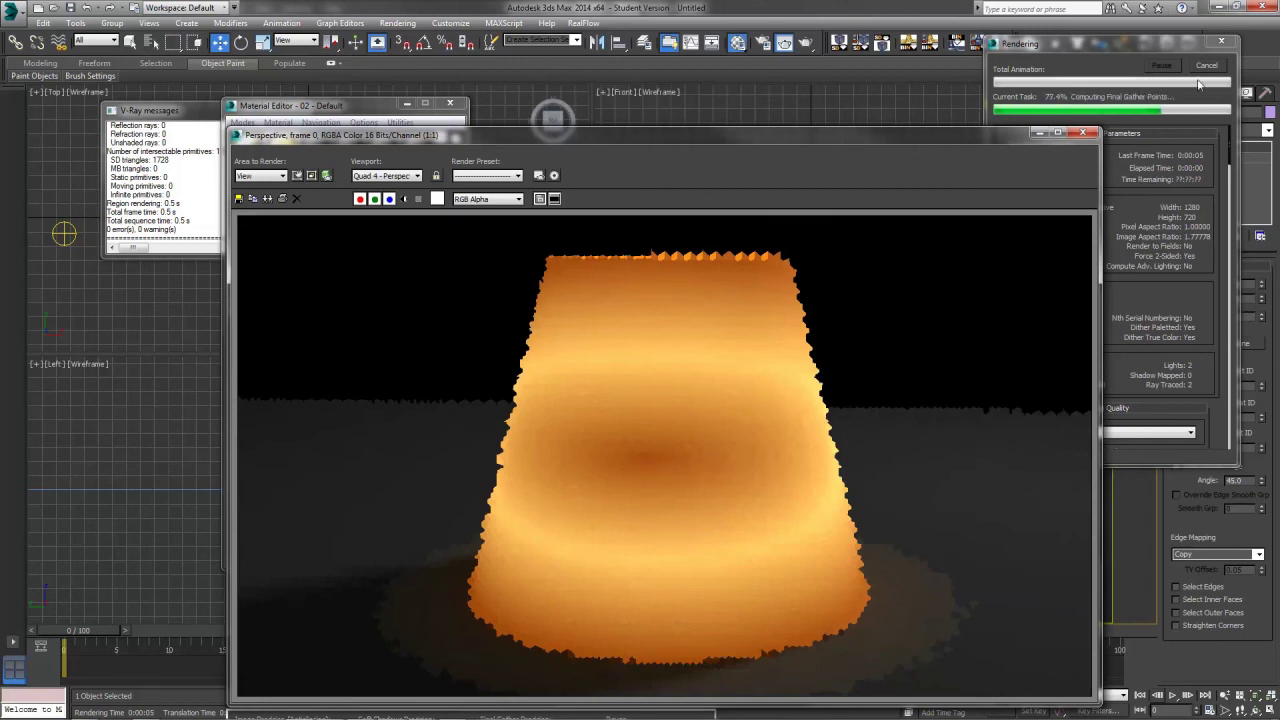
pyautogui.click(1084, 135)
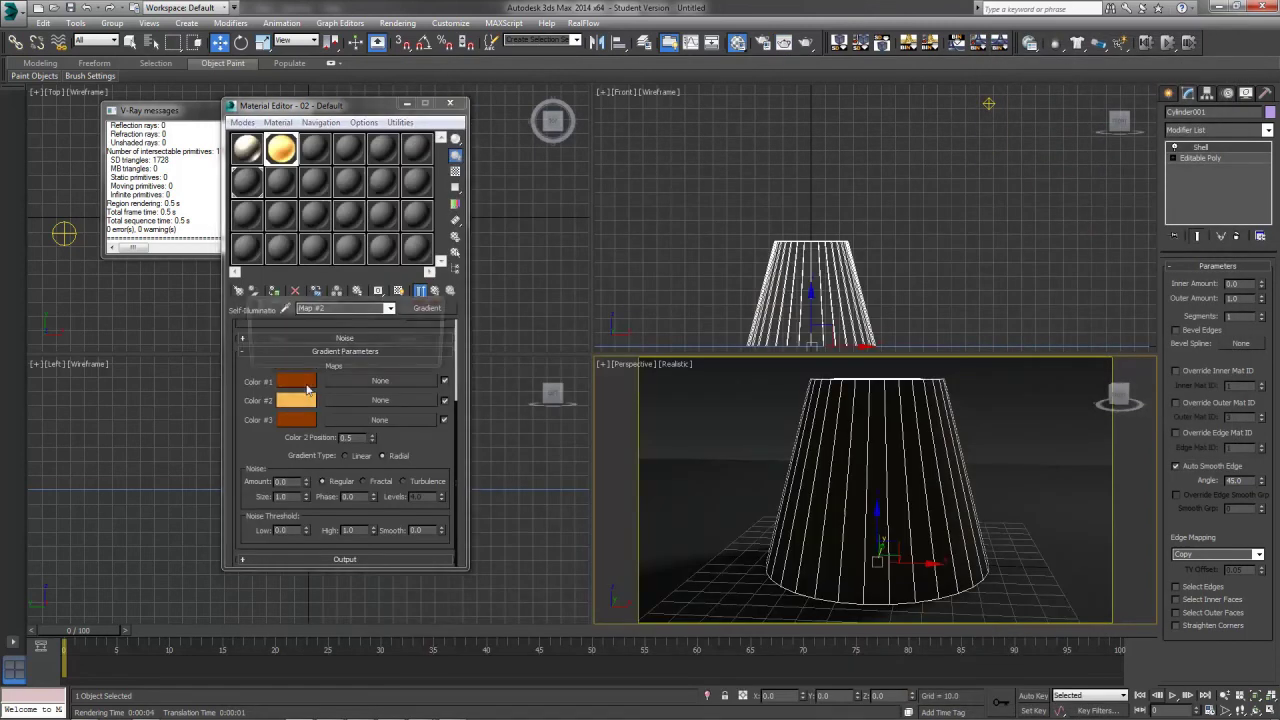
# - Swap the gradient's Color #2 with Color #1 and preview the lampshade with another partial render
pyautogui.moveTo(293, 407); pyautogui.dragTo(296, 381)
pyautogui.click(284, 345)
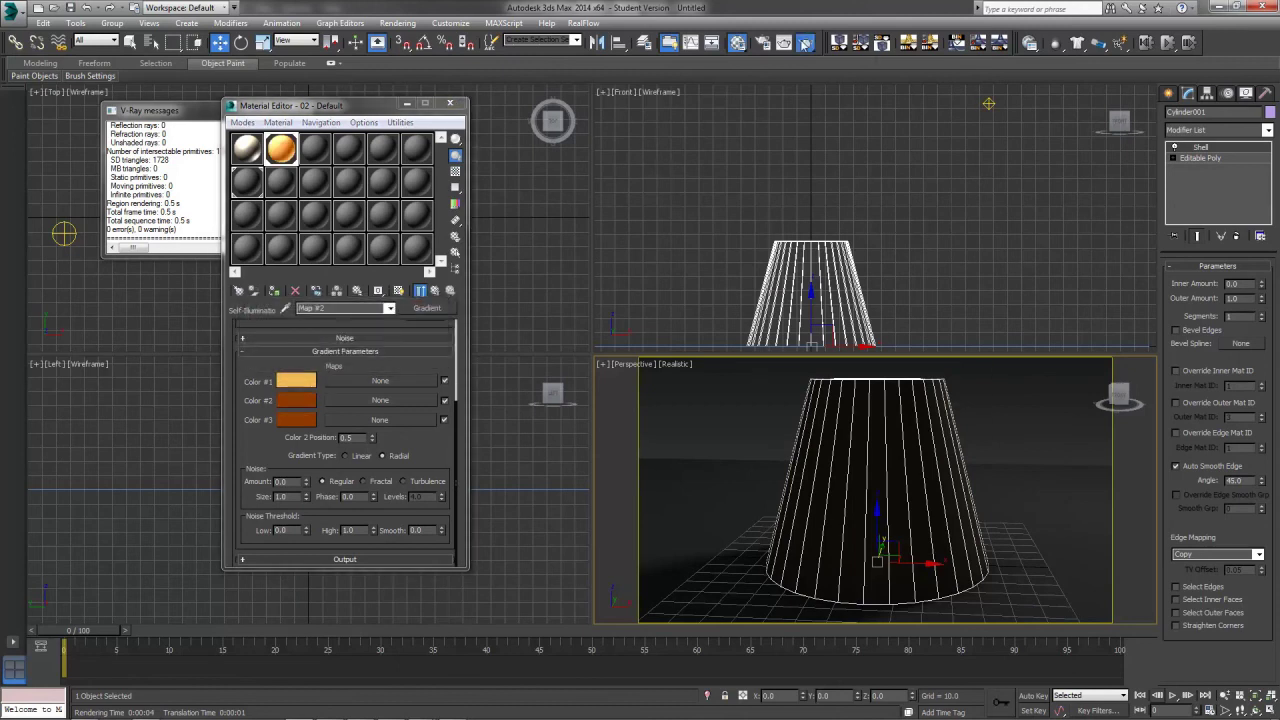
pyautogui.click(805, 43)
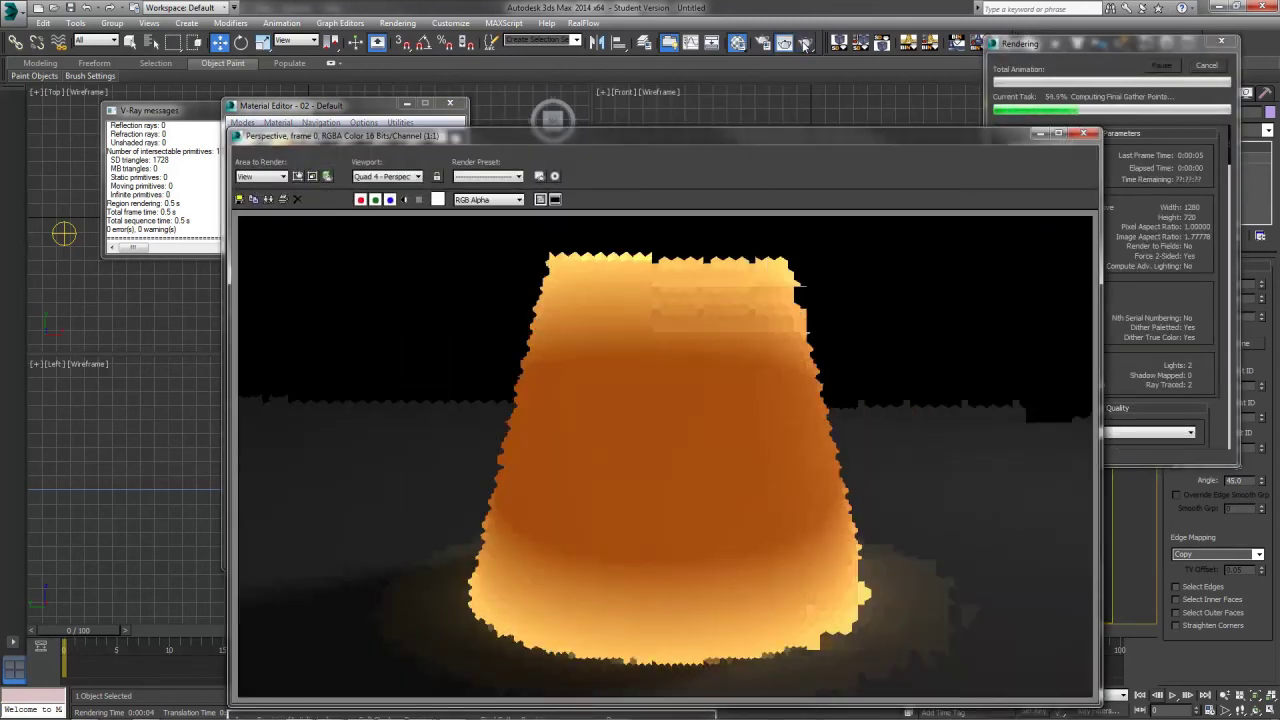
pyautogui.press('Escape')
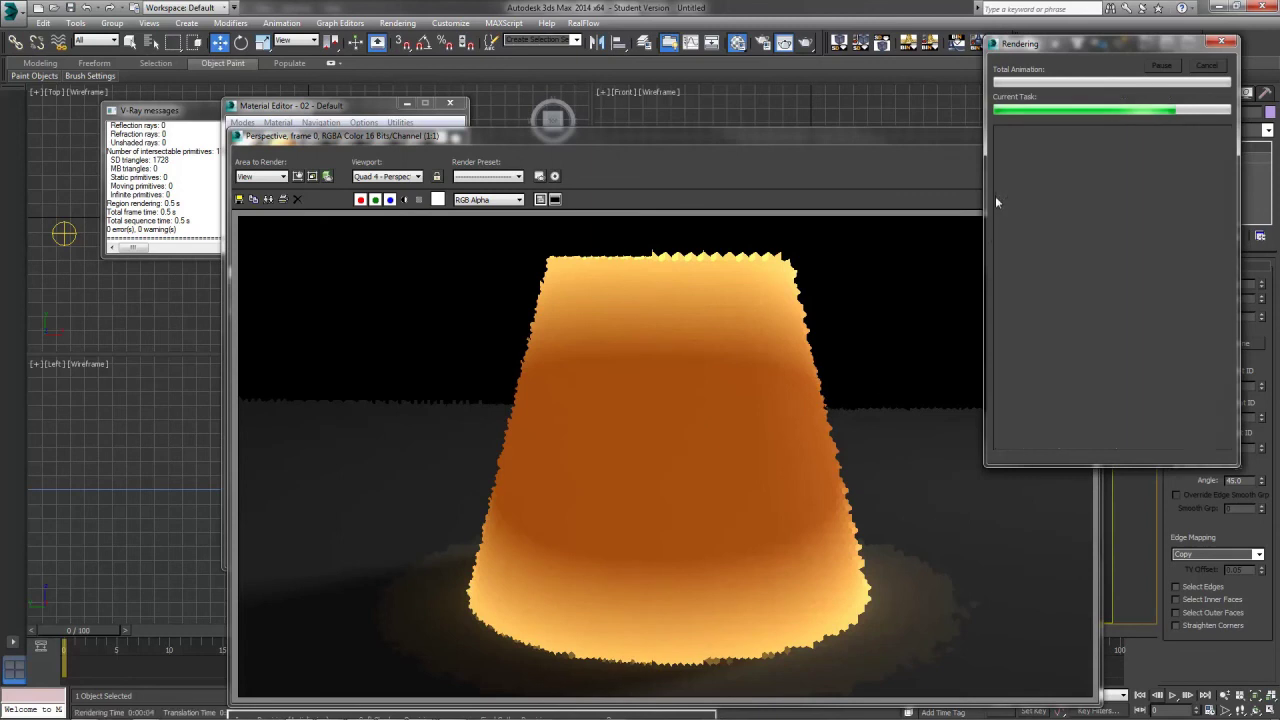
pyautogui.click(1085, 136)
# - Swap the gradient's Color #1 with Color #3 and check the glow at the lampshade's centre in a partial render
pyautogui.moveTo(298, 384); pyautogui.dragTo(300, 422)
pyautogui.click(290, 343)
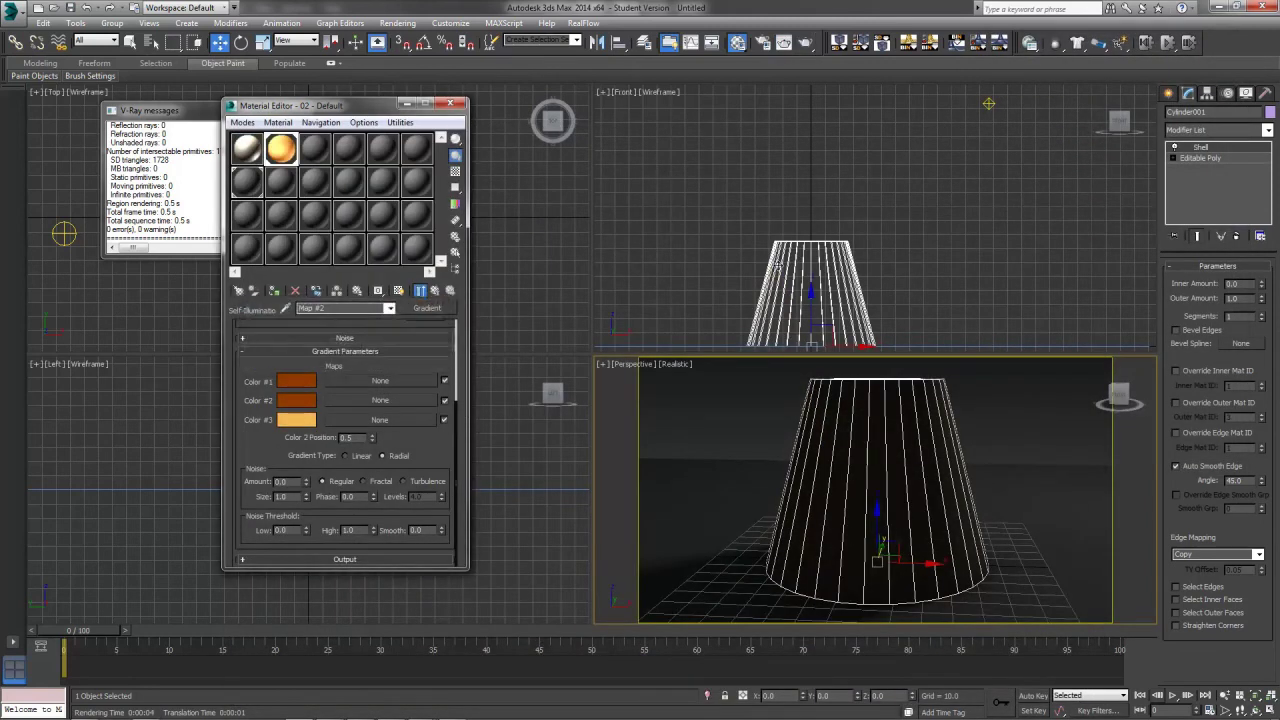
pyautogui.click(805, 45)
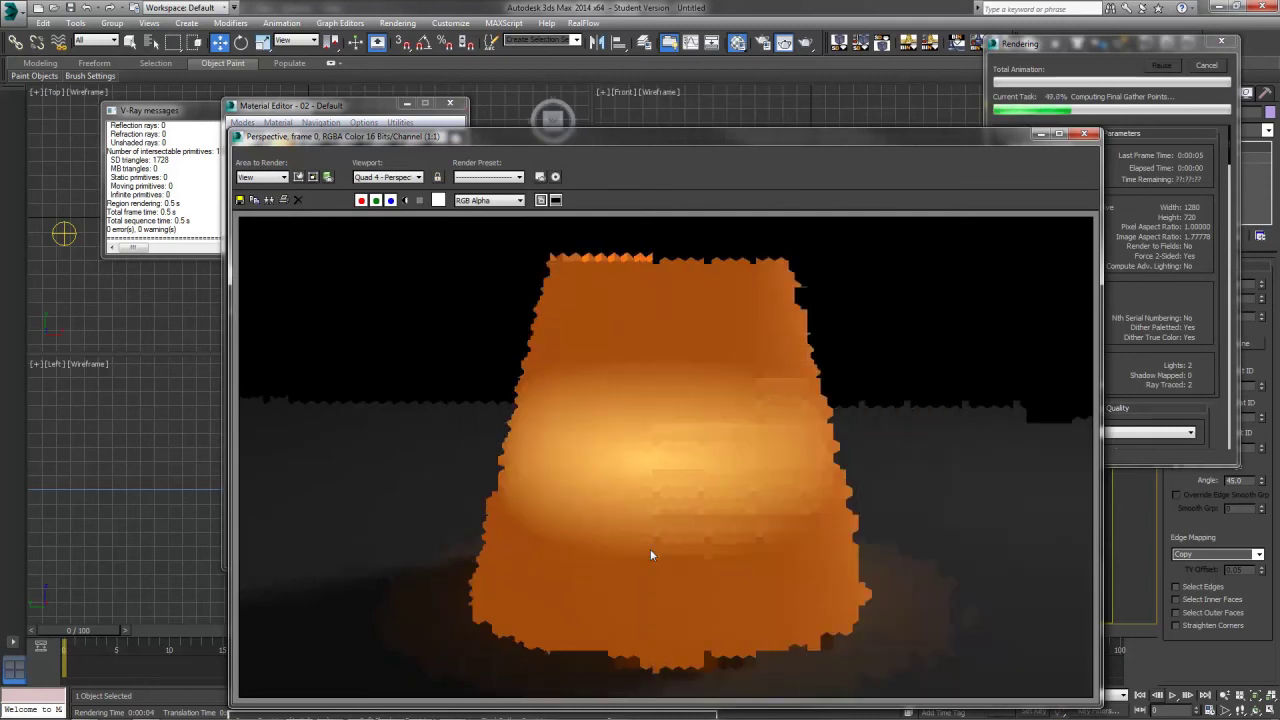
pyautogui.click(1206, 66)
pyautogui.click(1083, 134)
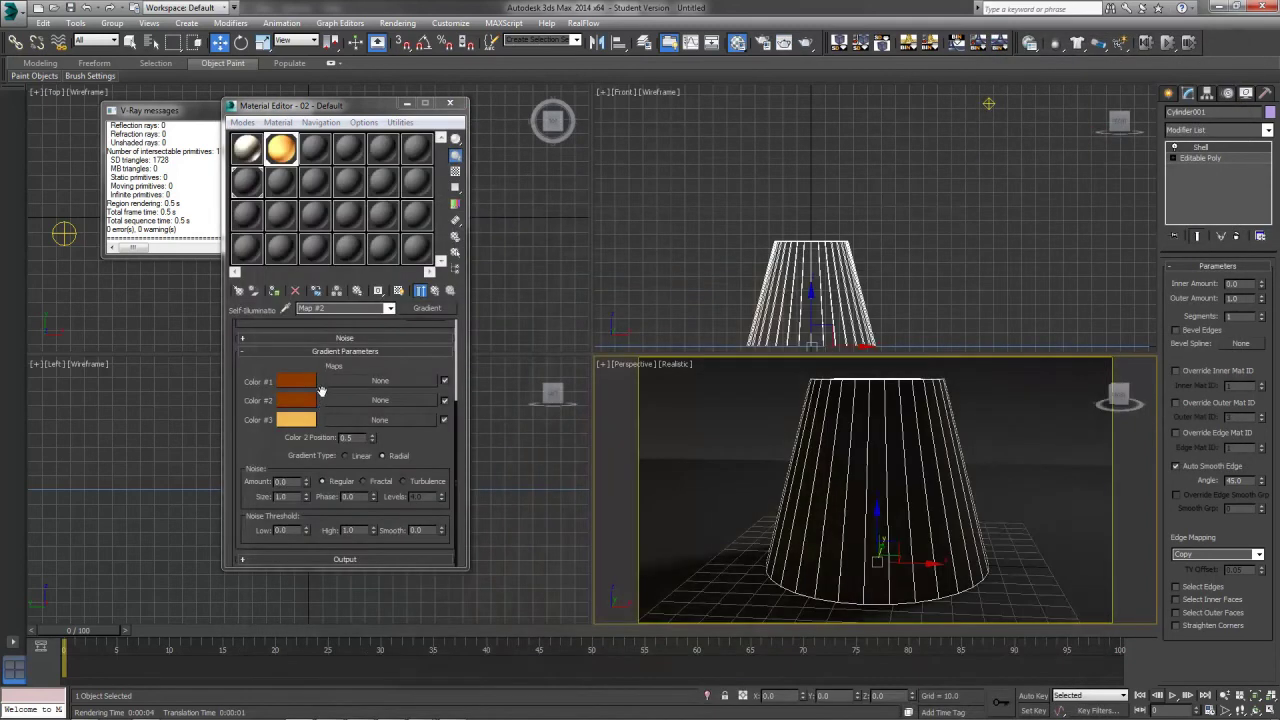
# - Change the gradient's Color #2 to a golden brown between the burnt orange and the light orange
pyautogui.click(298, 400)
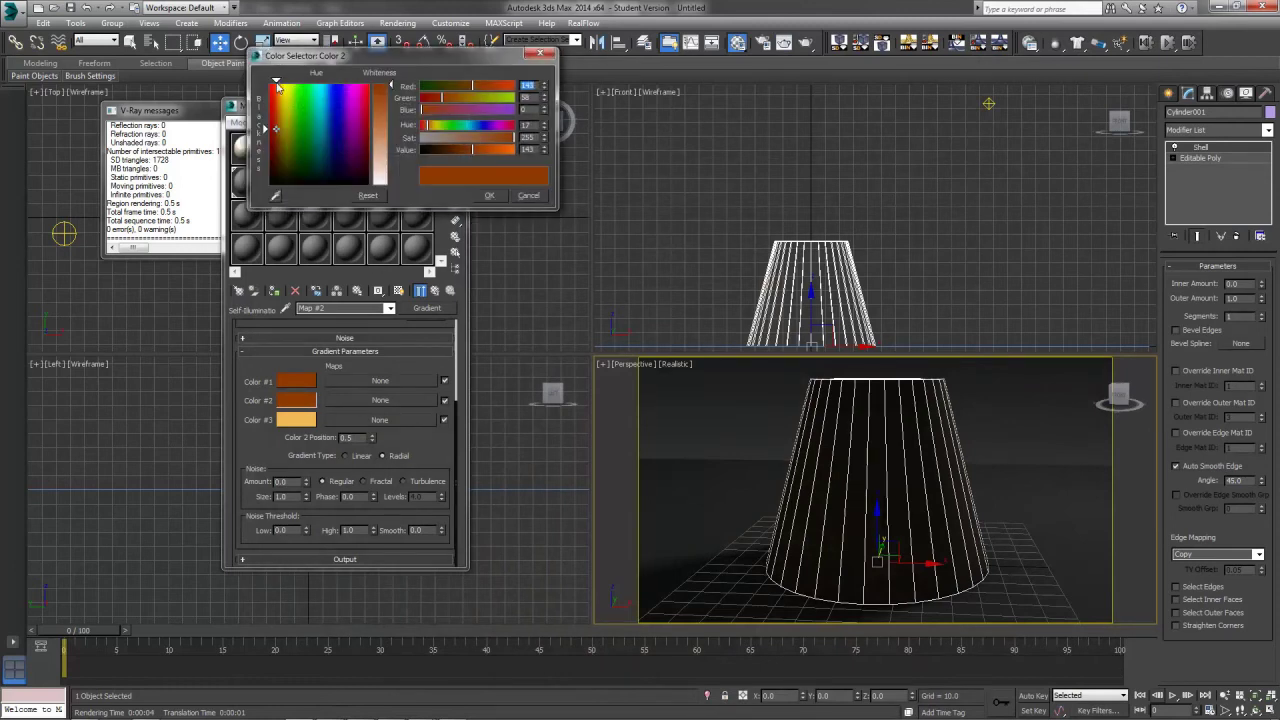
pyautogui.moveTo(279, 87); pyautogui.dragTo(281, 87)
pyautogui.moveTo(389, 92); pyautogui.dragTo(390, 140)
pyautogui.click(487, 194)
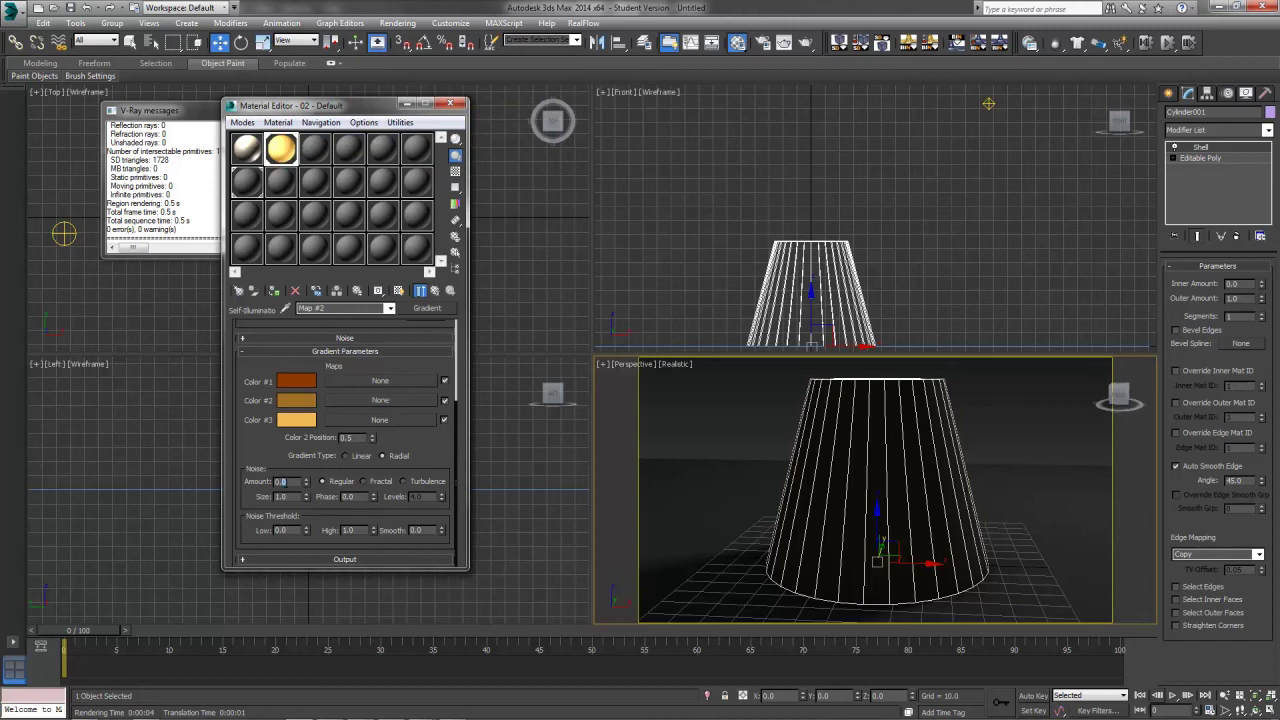
# - Give the gradient Fractal noise with amount 0.1 and size 10, and preview it with a partial perspective render
pyautogui.click(373, 486)
pyautogui.click(806, 42)
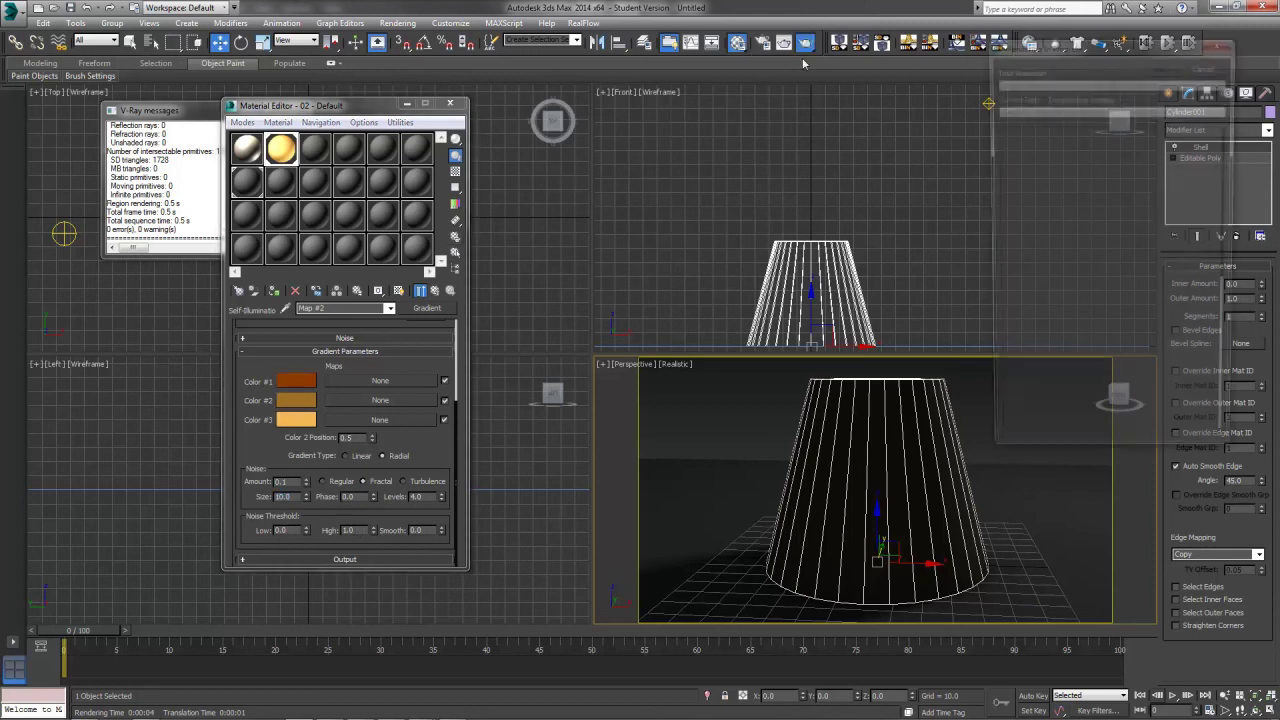
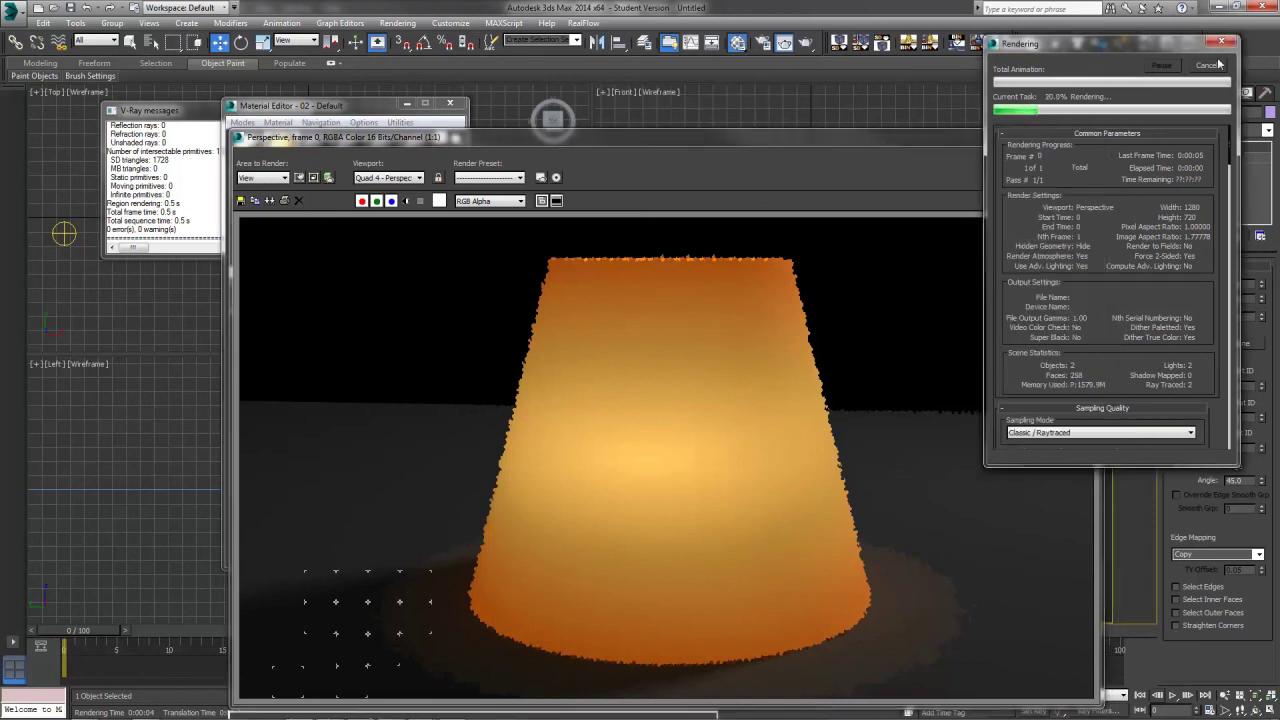
pyautogui.click(874, 445)
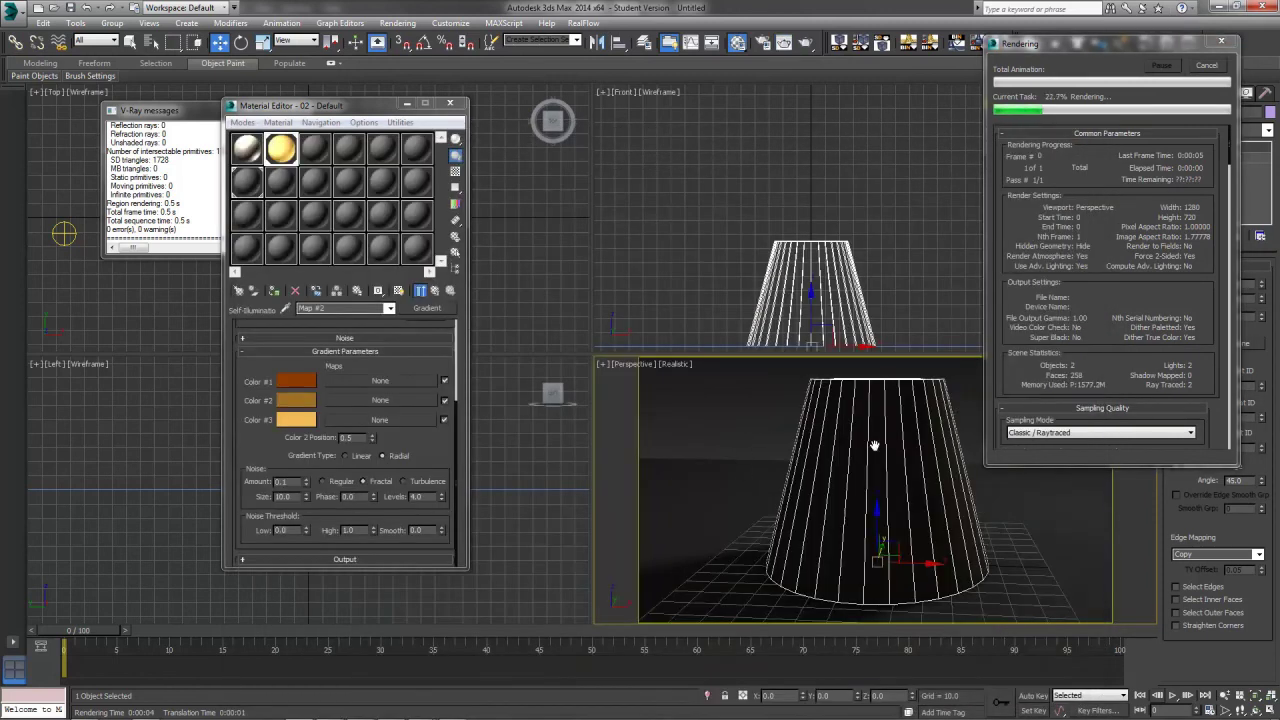
pyautogui.click(1218, 70)
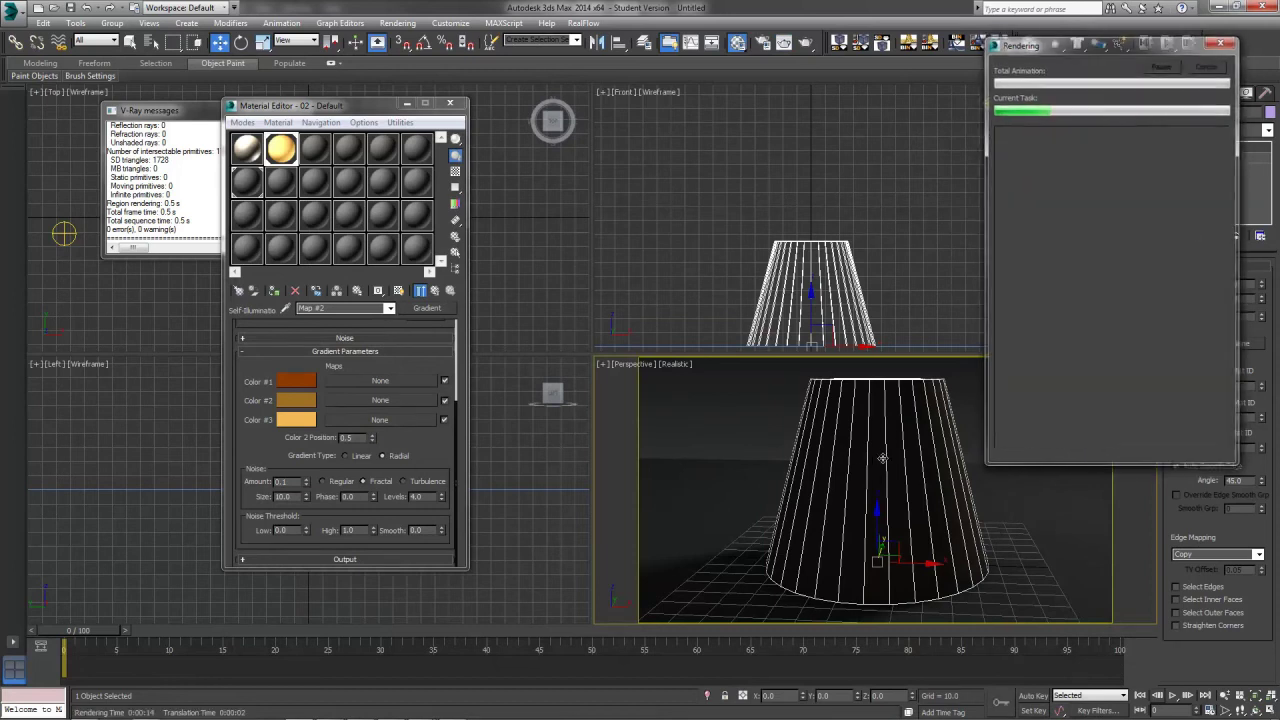
# - Create an mr Area Omni light inside the lampshade in the front view
pyautogui.click(1169, 93)
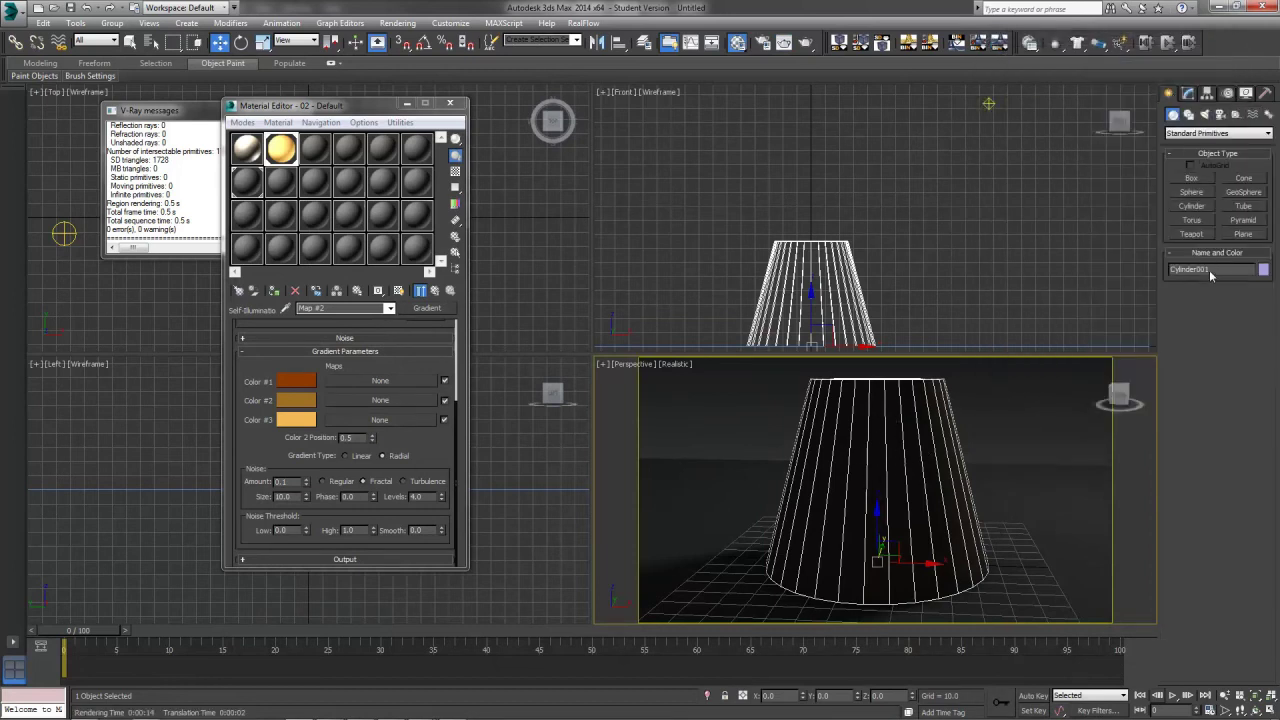
pyautogui.click(1204, 115)
pyautogui.click(1200, 221)
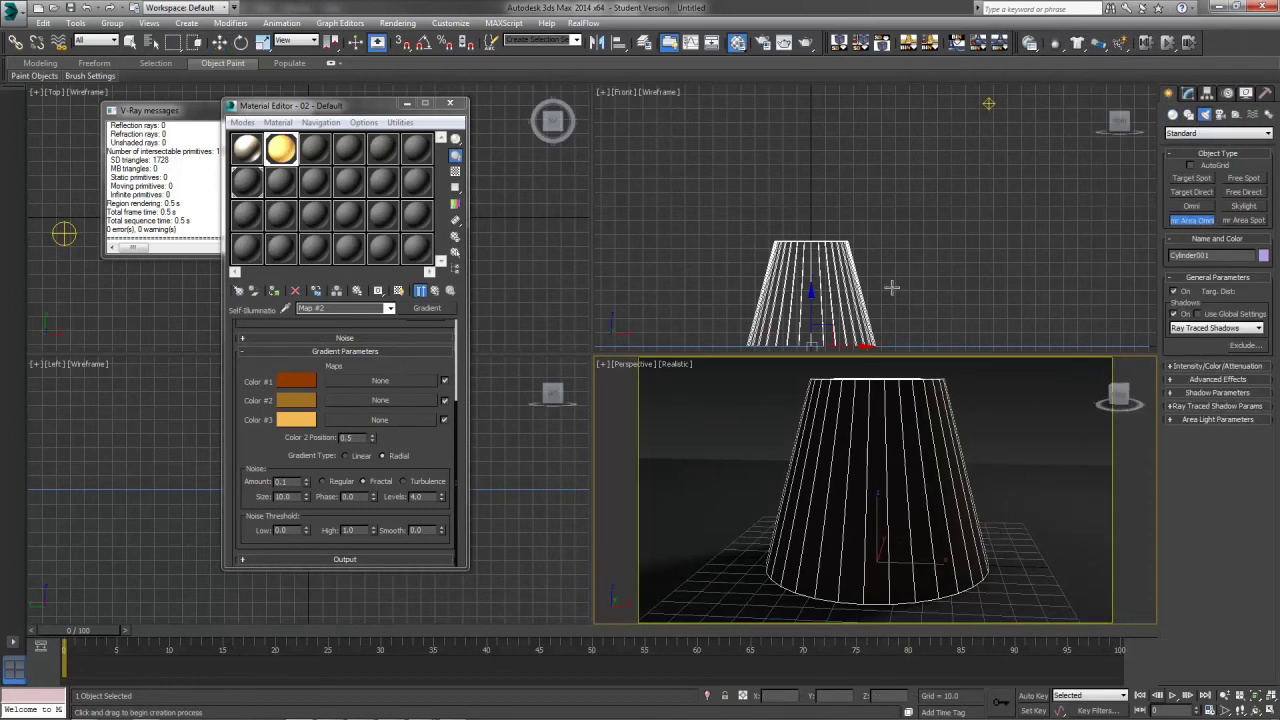
pyautogui.click(813, 309)
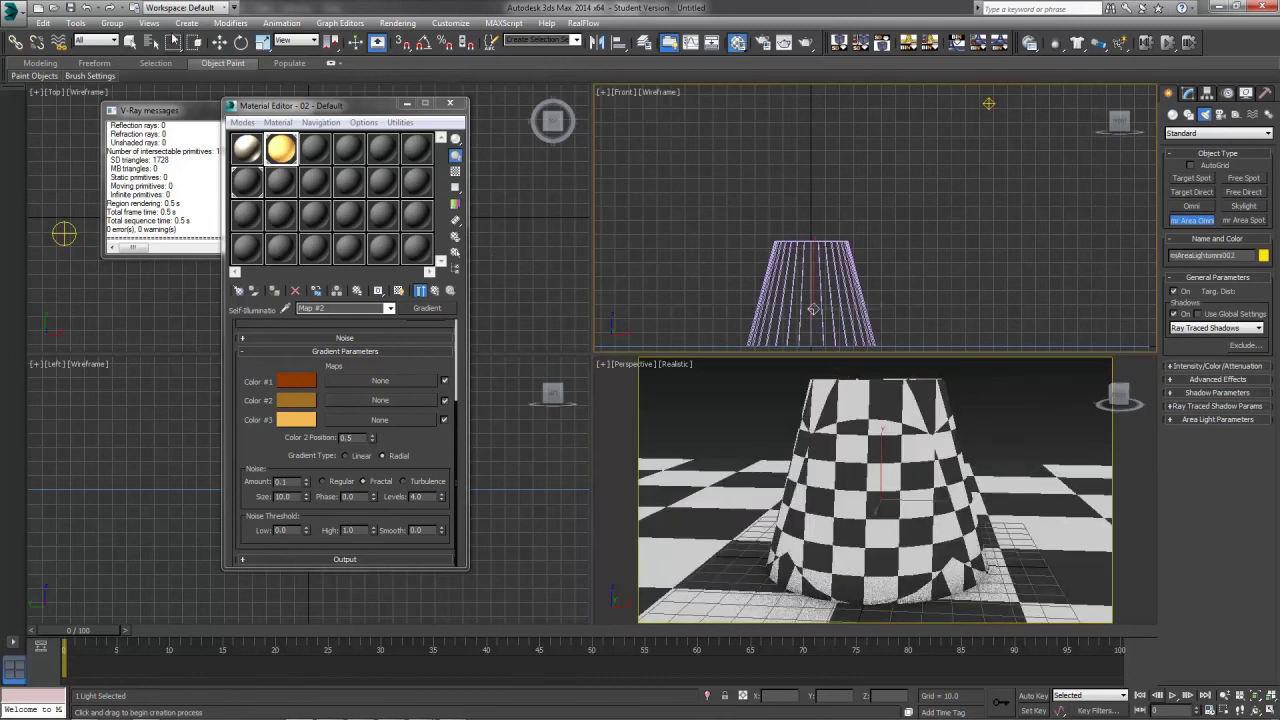
# - Close the Material Editor and centre the new area light inside the lampshade at X 0, Y 0
pyautogui.click(220, 42)
pyautogui.click(449, 106)
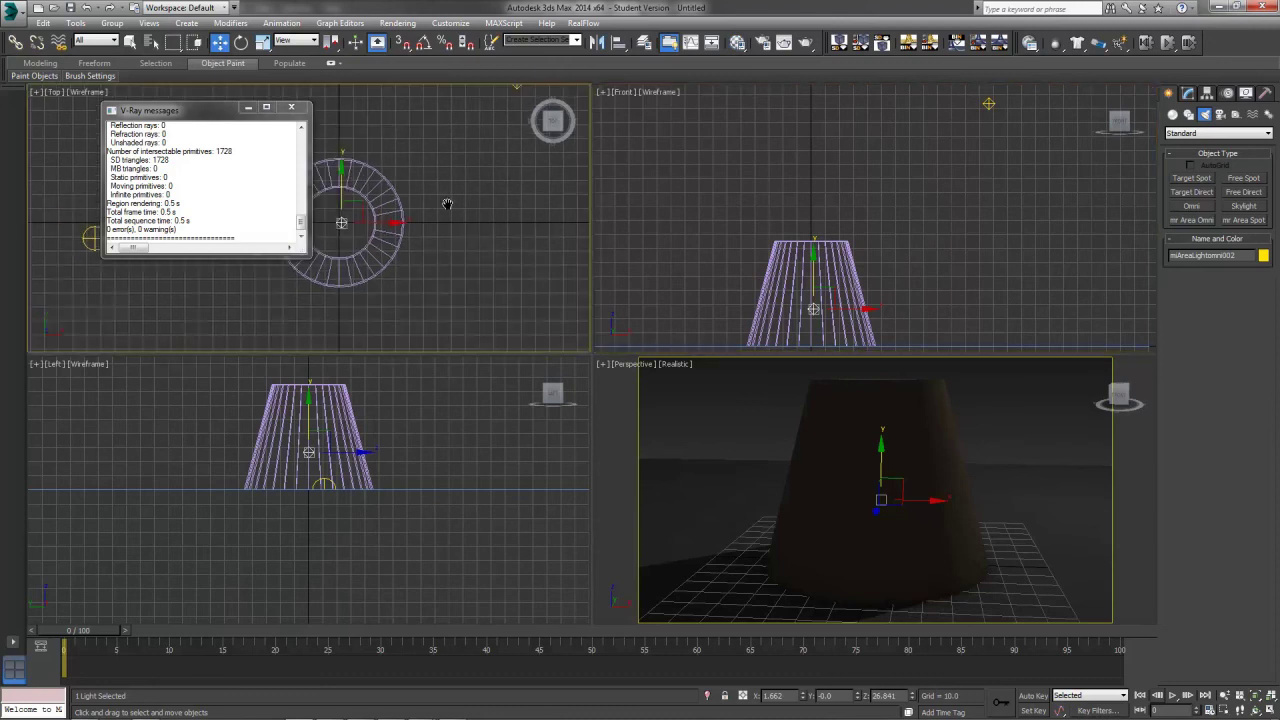
pyautogui.moveTo(410, 221); pyautogui.dragTo(408, 221)
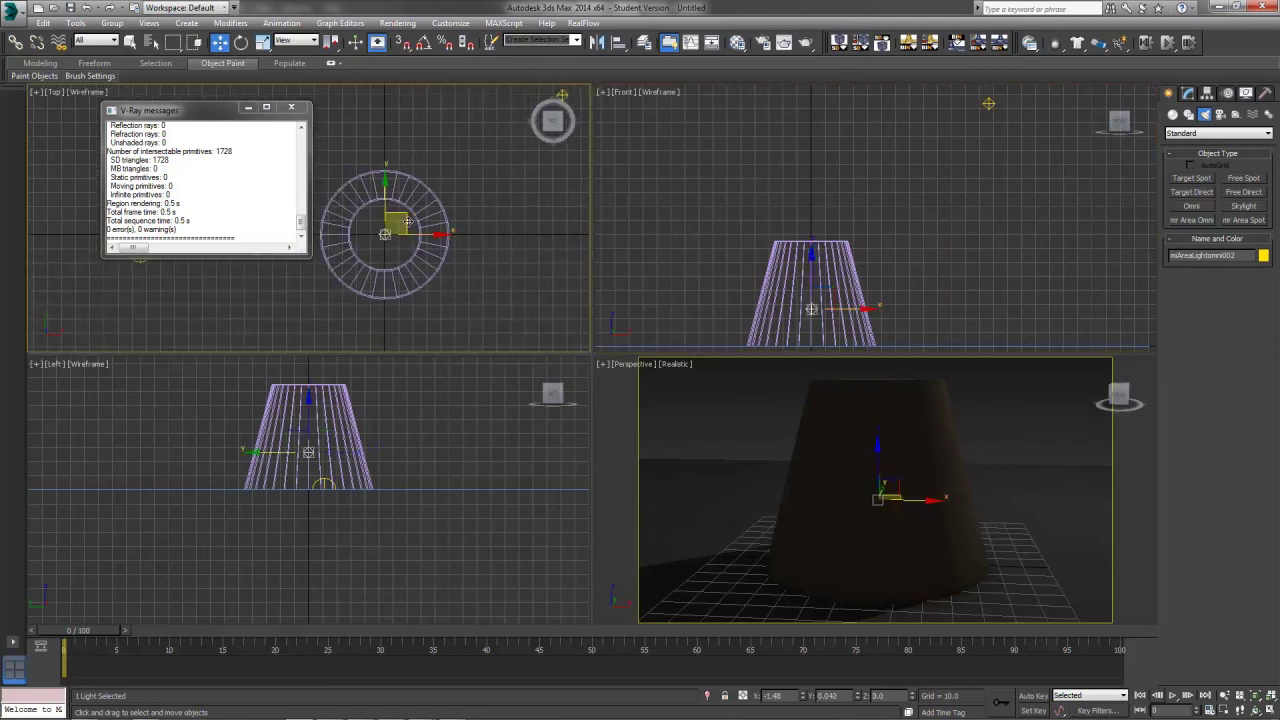
pyautogui.rightClick(805, 697)
pyautogui.rightClick(858, 697)
pyautogui.rightClick(963, 461)
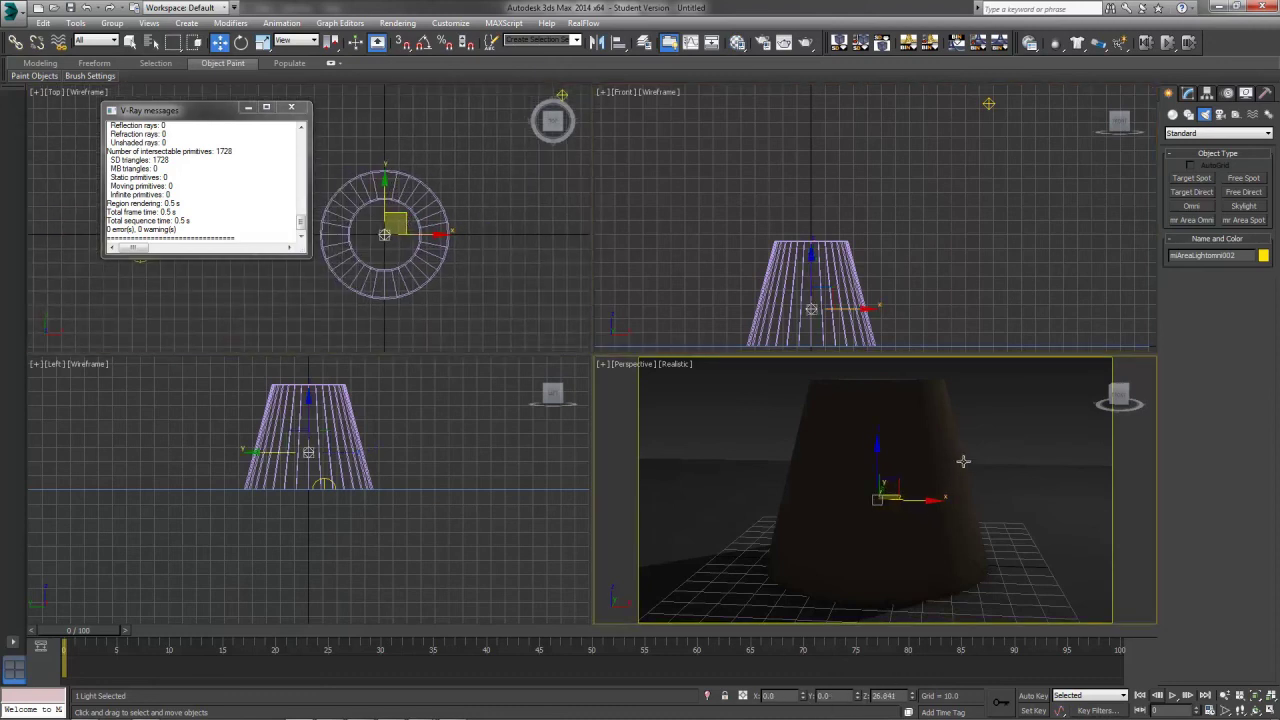
# - Set the new area light's intensity multiplier to 0.6
pyautogui.click(1194, 94)
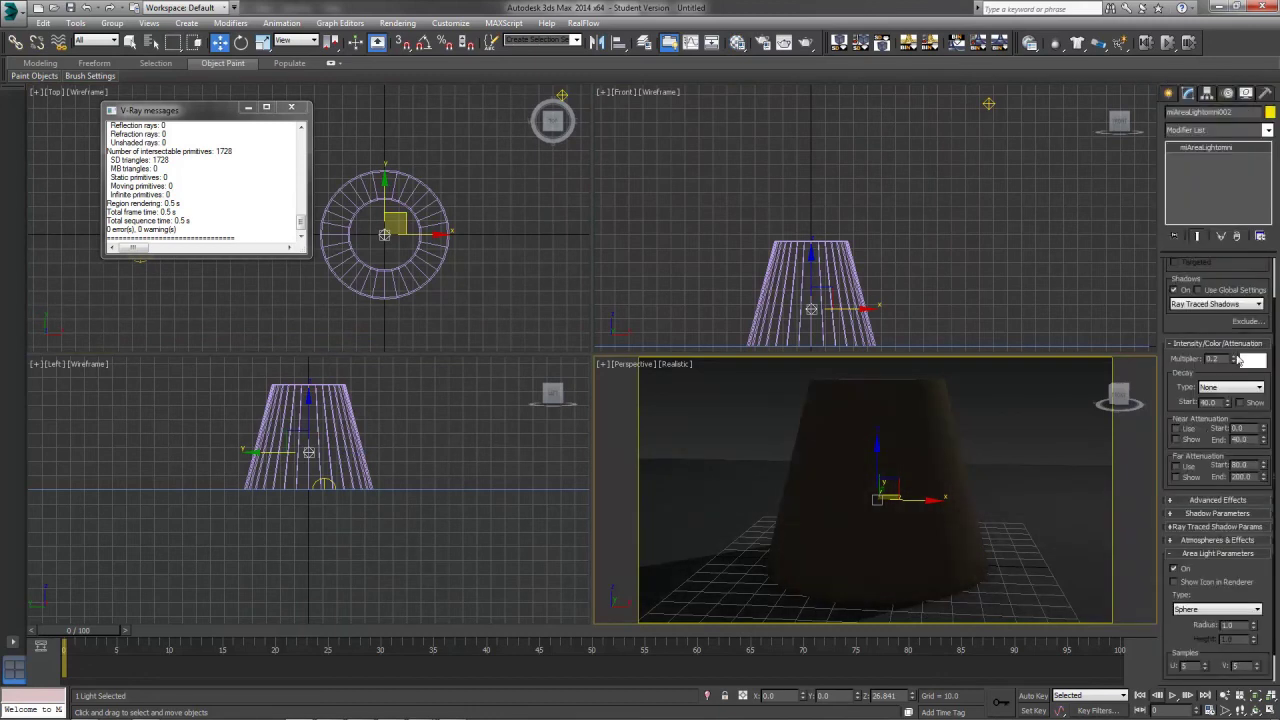
pyautogui.write('1.')
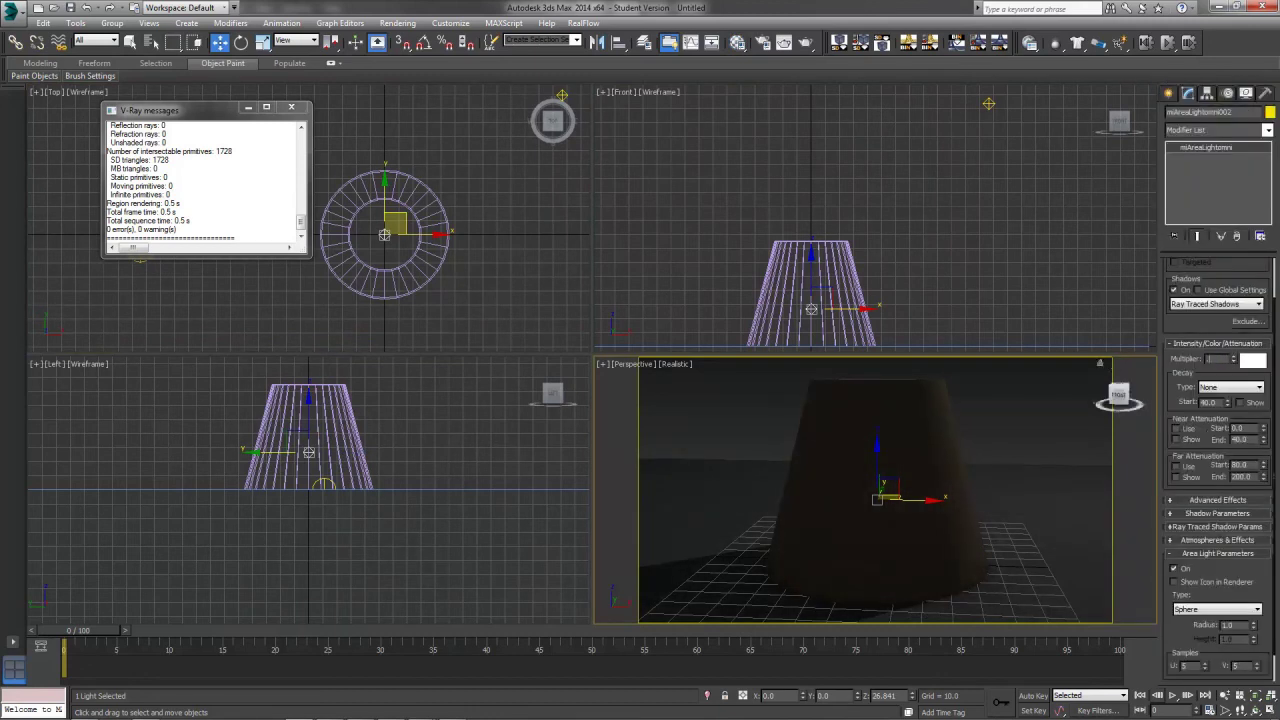
pyautogui.write('6')
pyautogui.press('Return')
pyautogui.rightClick(1256, 363)
pyautogui.click(1251, 383)
pyautogui.click(1257, 366)
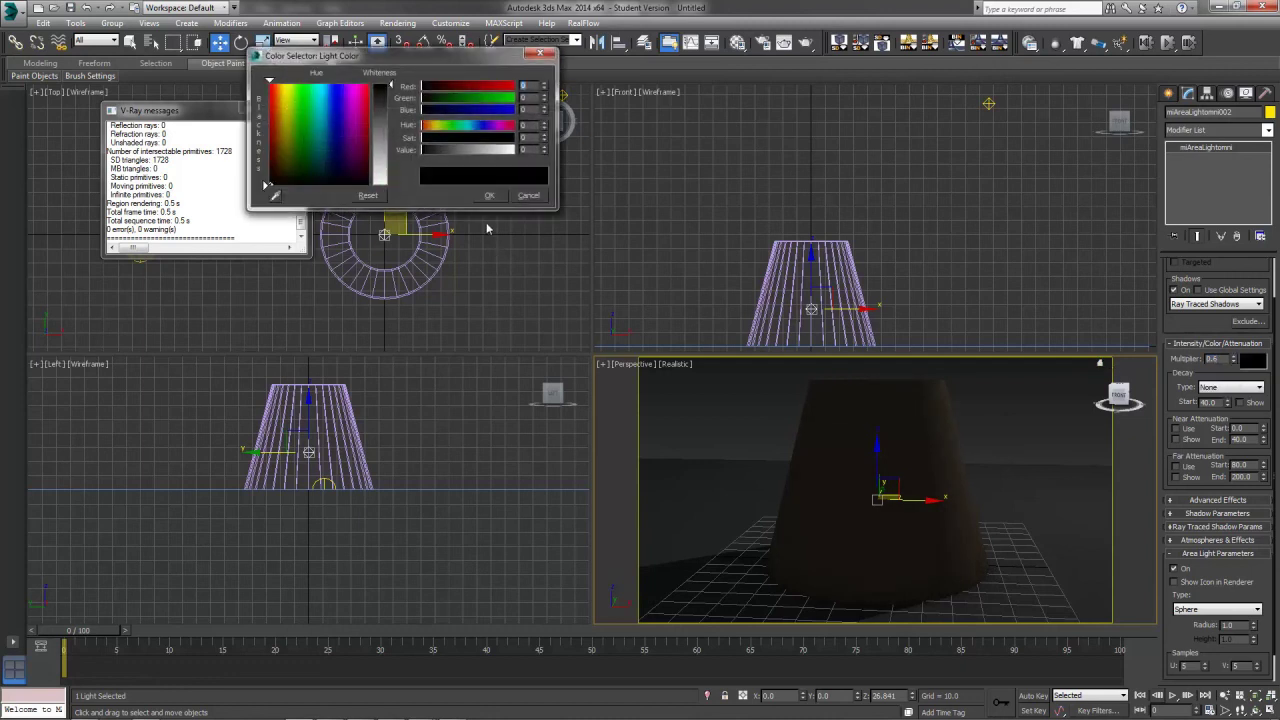
pyautogui.click(528, 195)
# - Give the area light the same pale orange colour as the lampshade material's diffuse by copying the swatch across
pyautogui.click(737, 42)
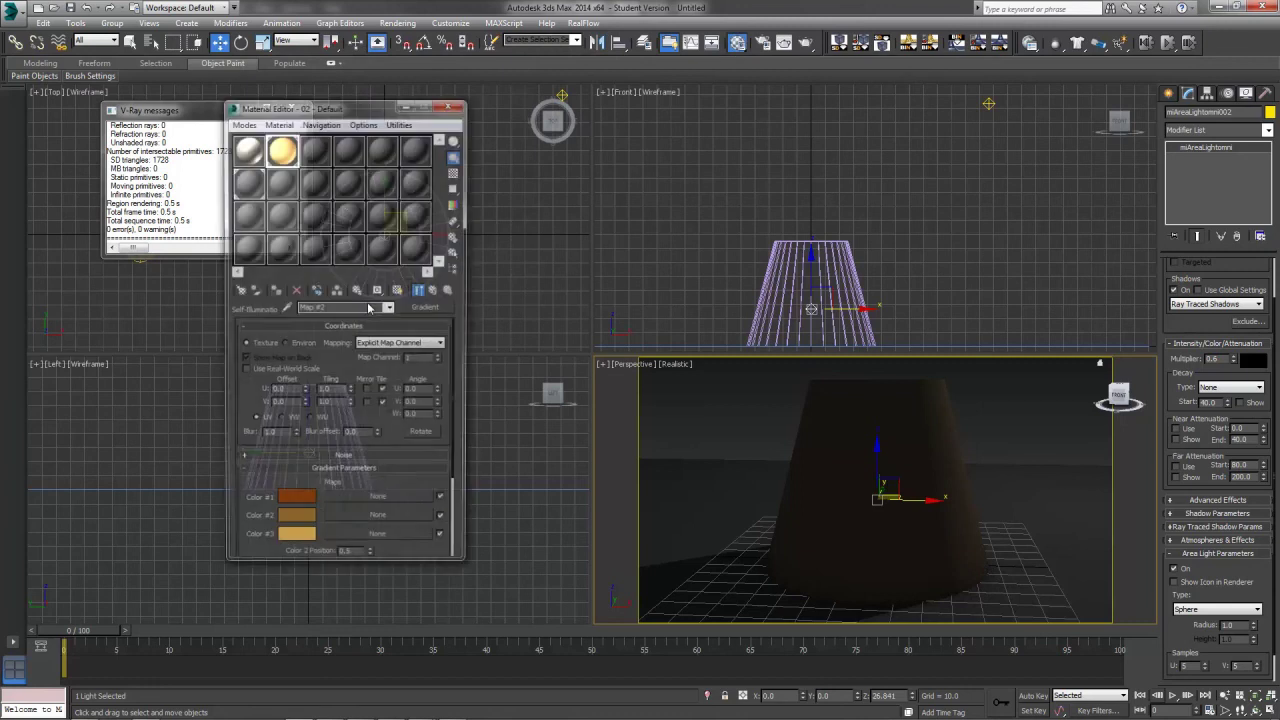
pyautogui.rightClick(311, 546)
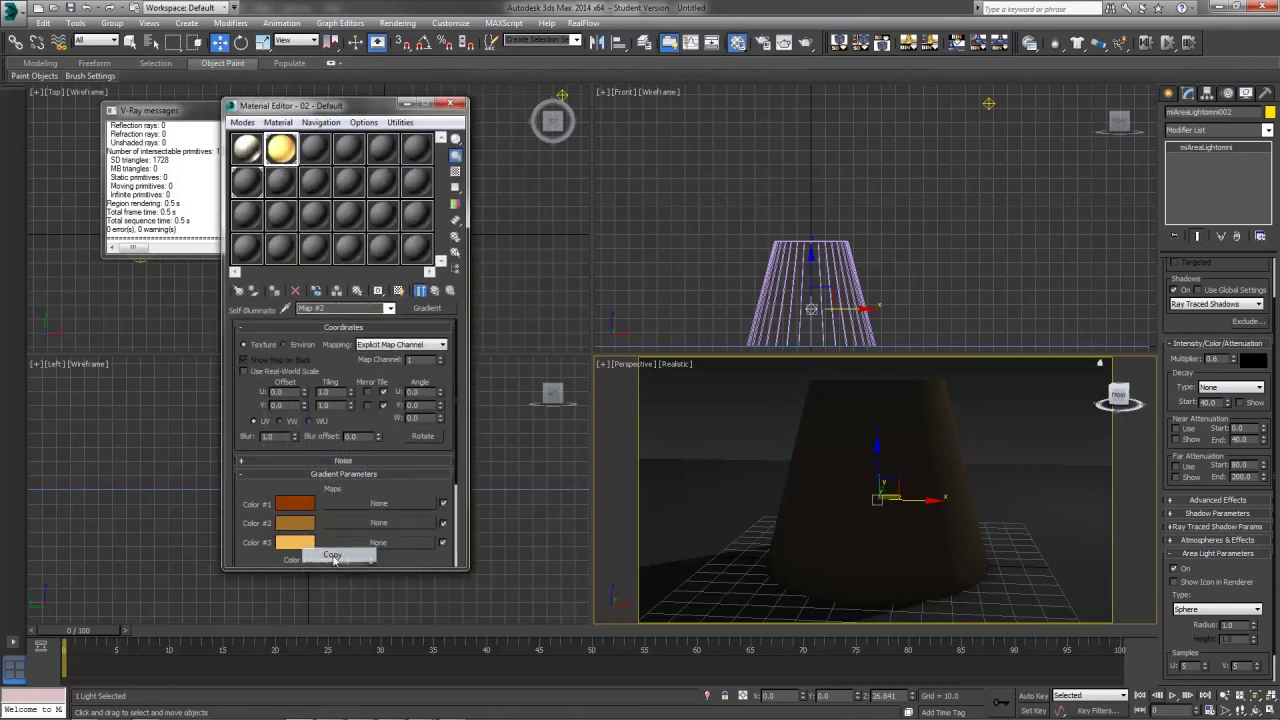
pyautogui.click(334, 556)
pyautogui.click(440, 291)
pyautogui.rightClick(306, 410)
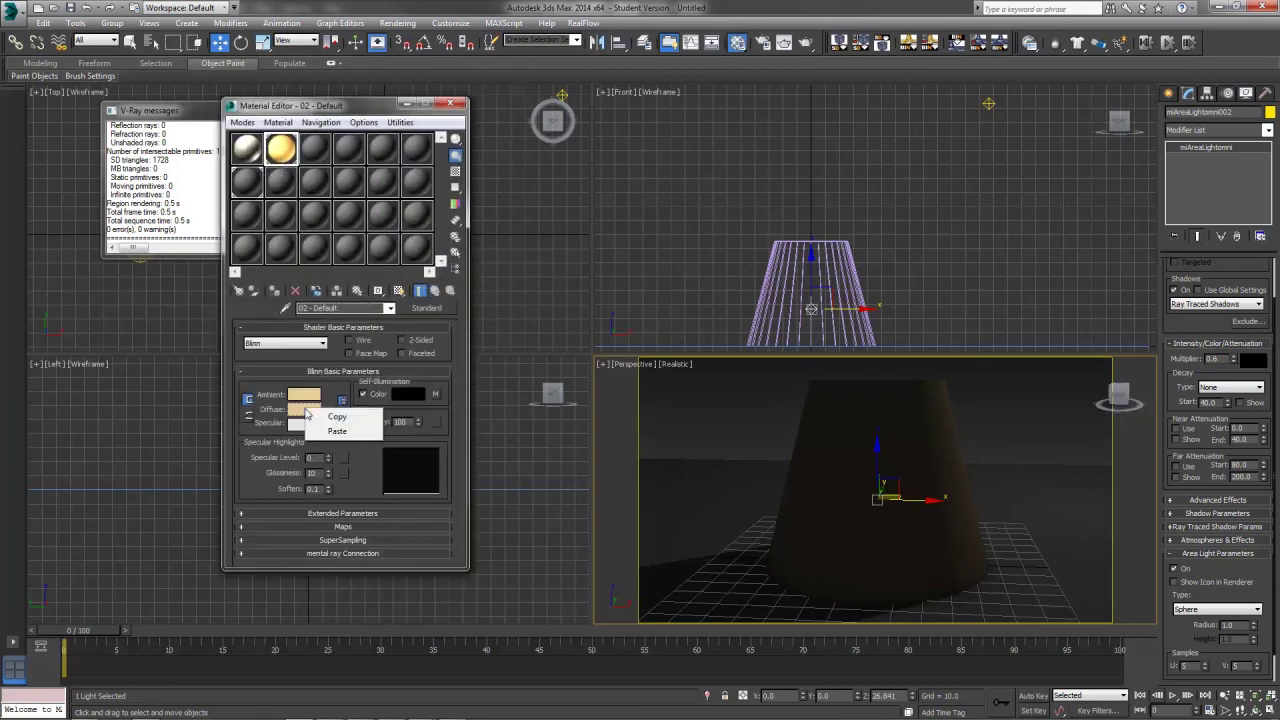
pyautogui.click(337, 431)
pyautogui.rightClick(1252, 361)
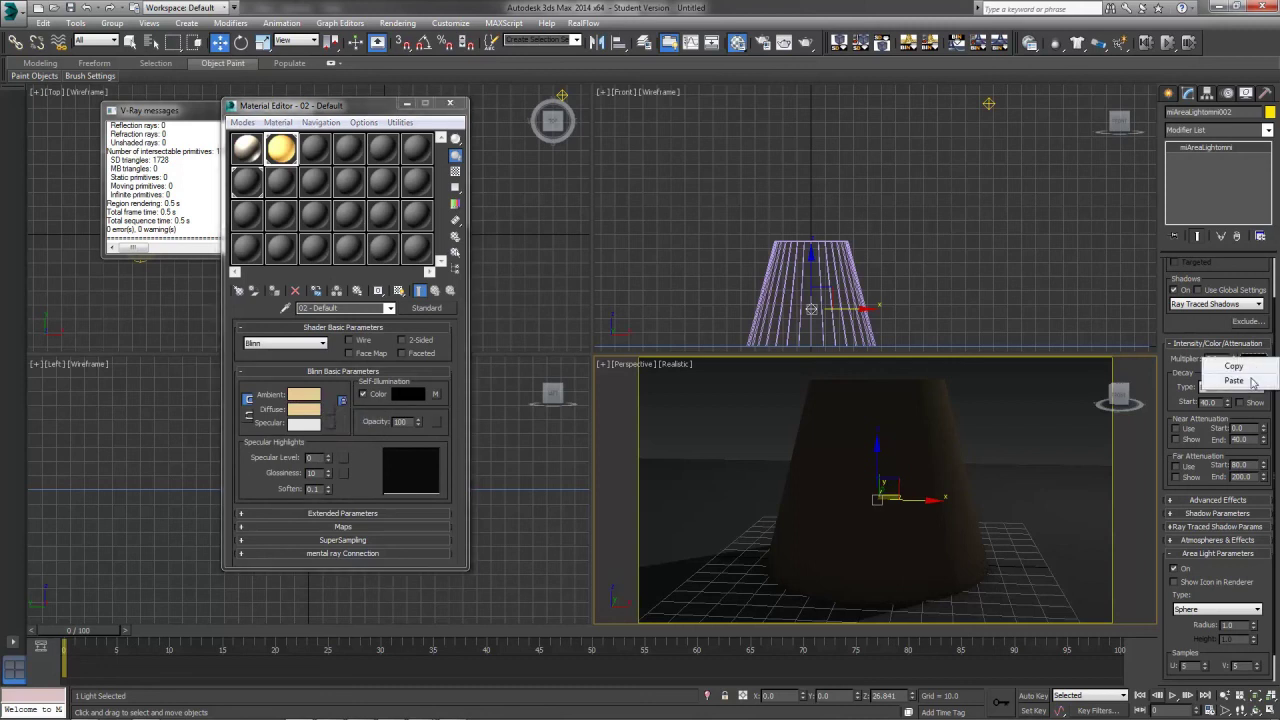
pyautogui.click(1233, 381)
# - Set the area light's radius and its U and V samples to 20, and exclude Cylinder001 from its shadow casting
pyautogui.moveTo(1238, 626); pyautogui.dragTo(1140, 615)
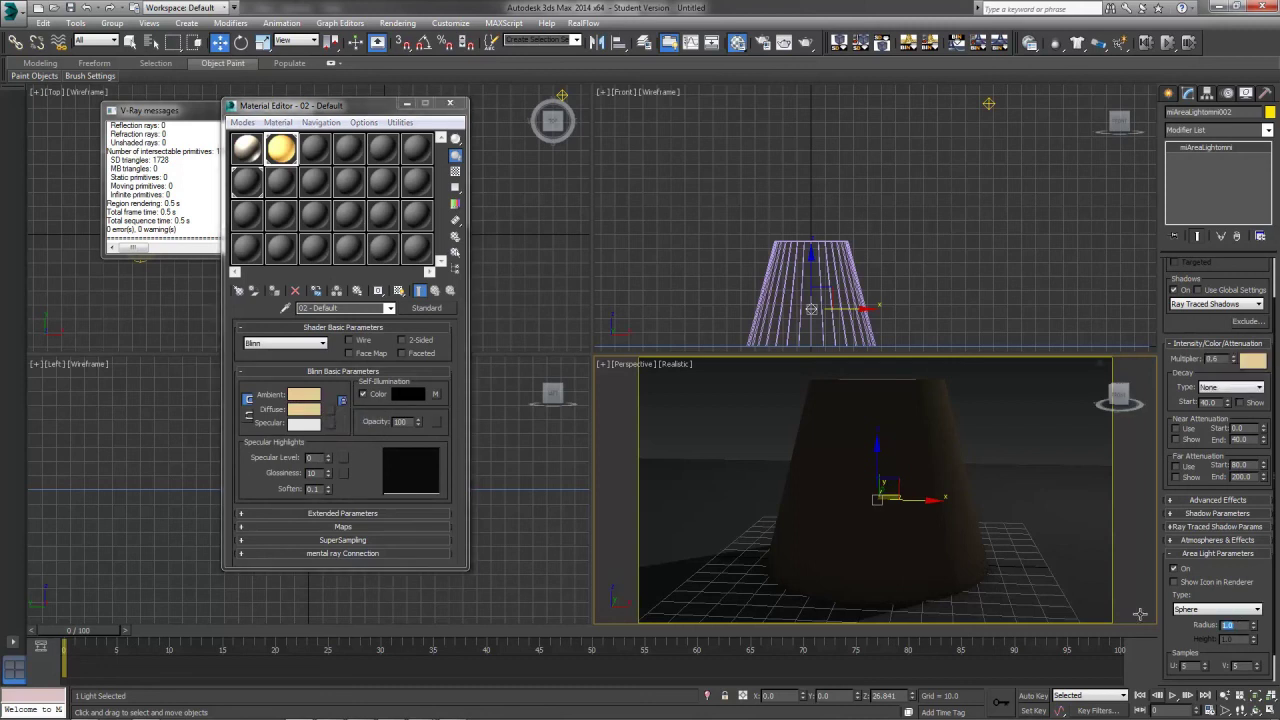
pyautogui.write('20')
pyautogui.click(1245, 323)
pyautogui.click(443, 250)
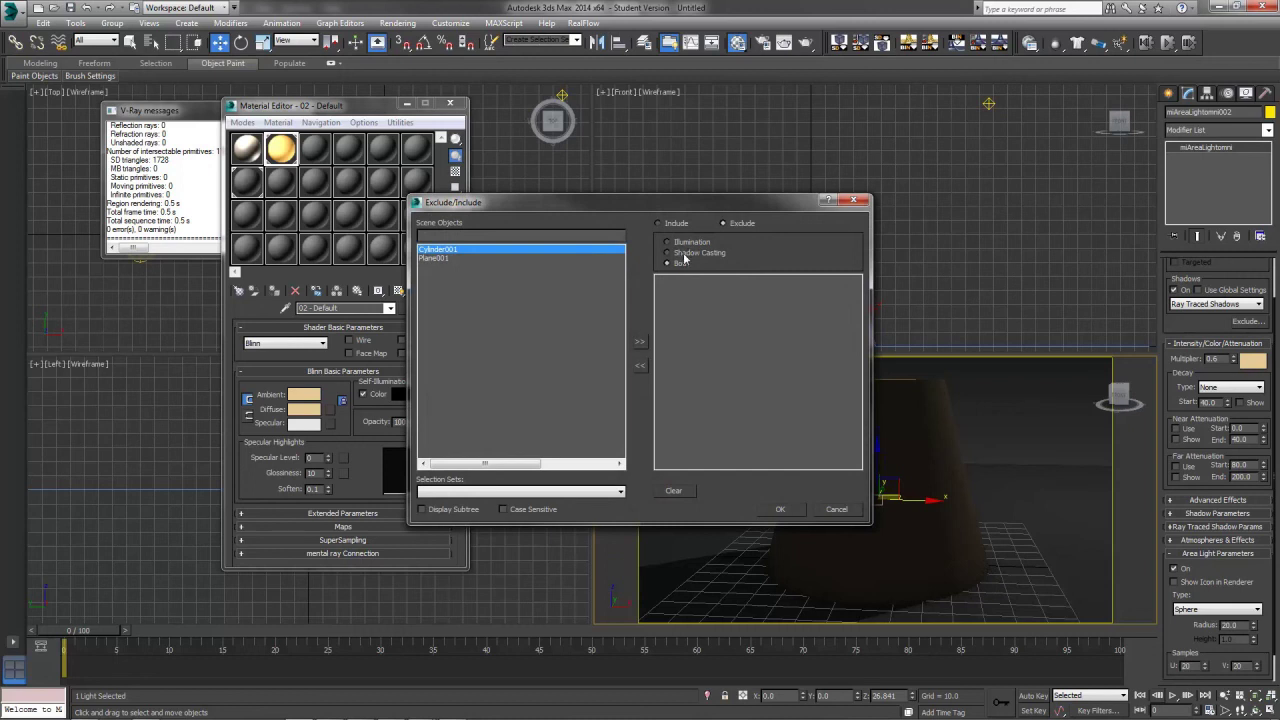
pyautogui.click(640, 342)
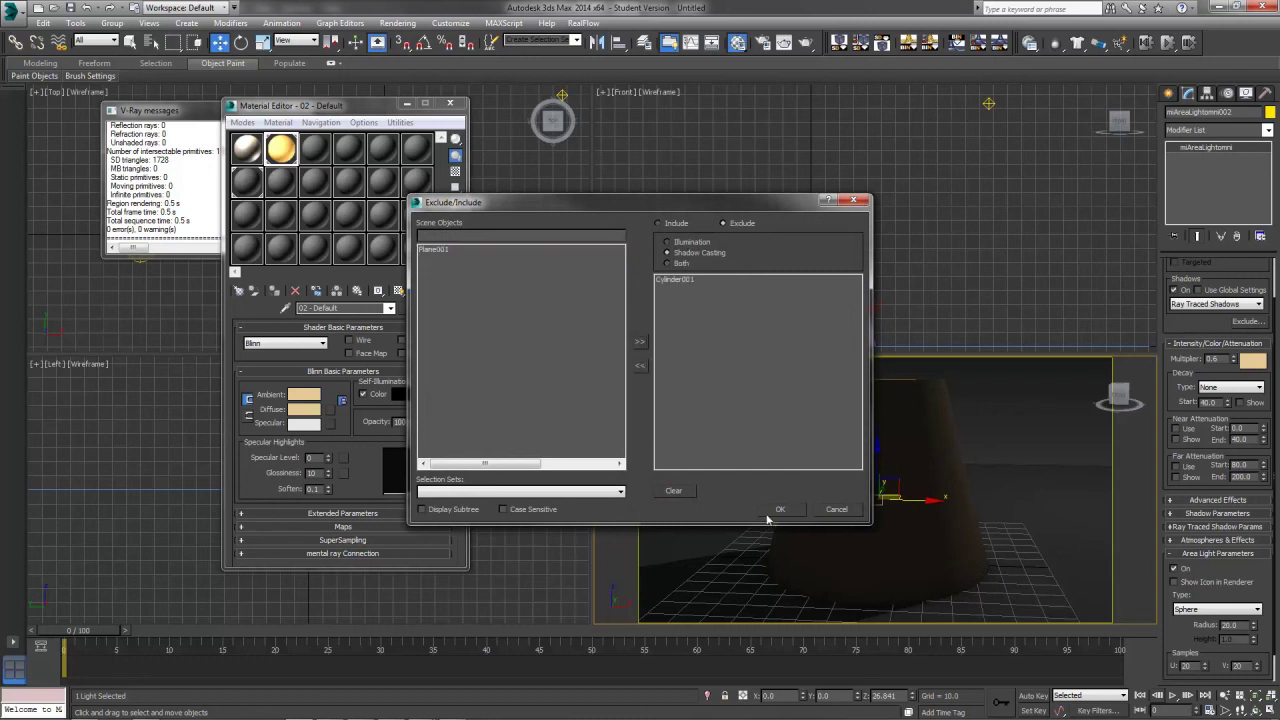
pyautogui.click(780, 509)
# - Test-render the perspective view with the area light inside the lampshade, stopping the render partway
pyautogui.rightClick(940, 518)
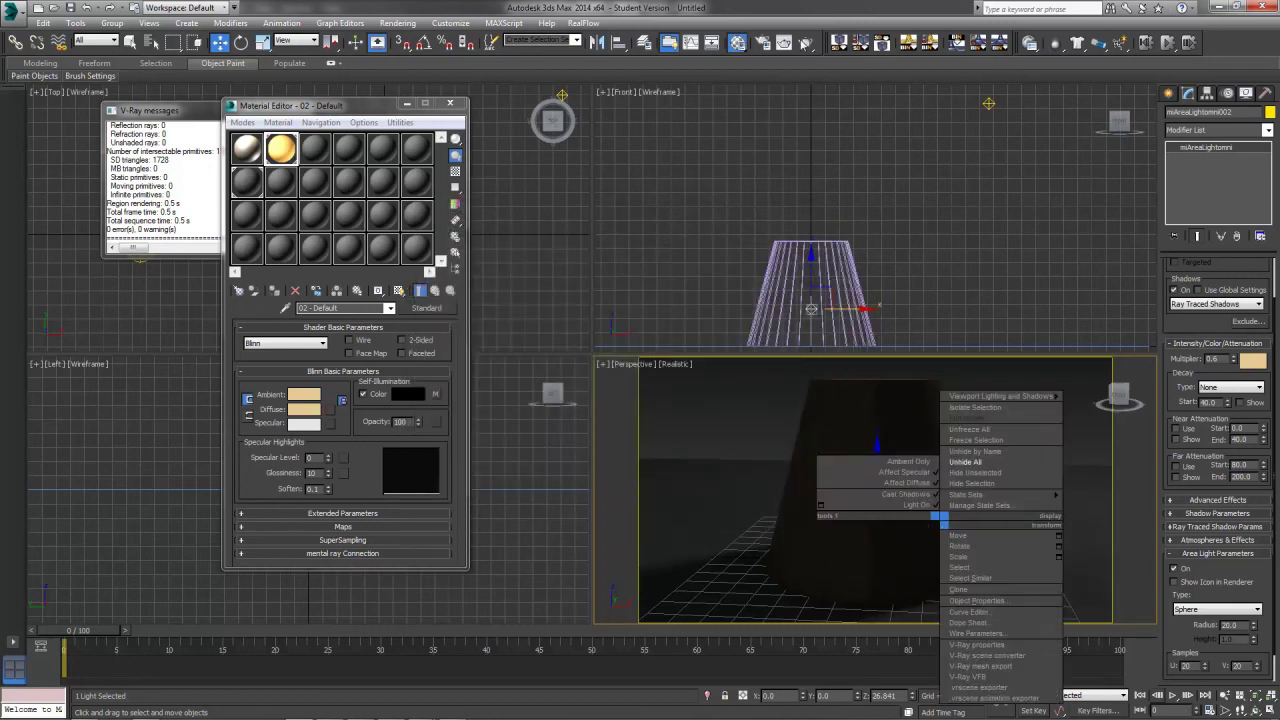
pyautogui.click(806, 44)
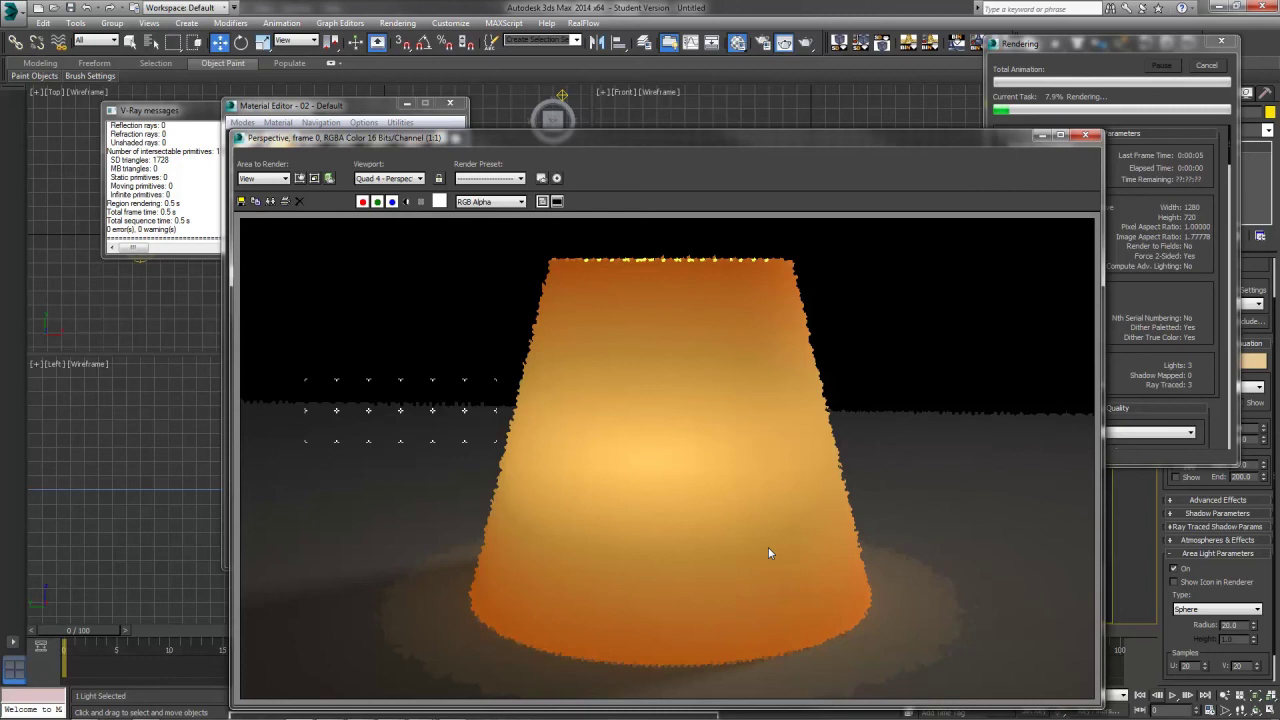
pyautogui.click(1207, 67)
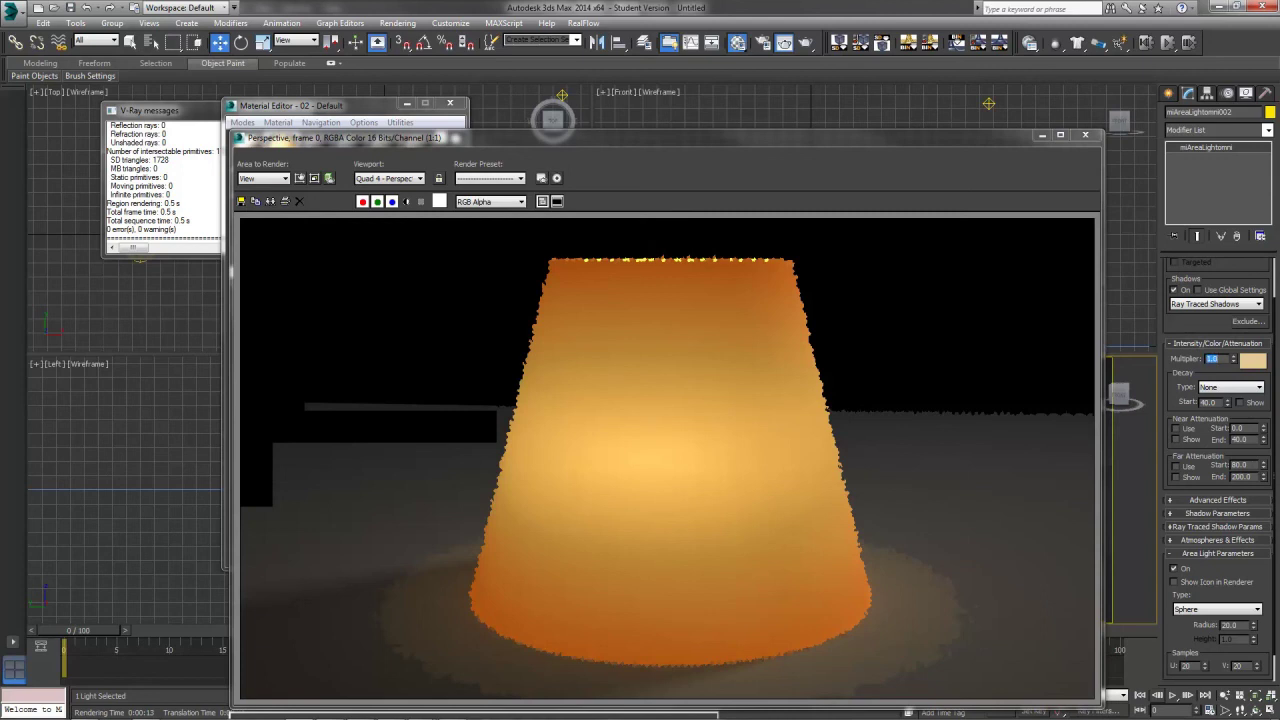
# - Set the area light's multiplier to 1.0, render the perspective view again and close the rendered frame
pyautogui.moveTo(572, 141); pyautogui.dragTo(525, 63)
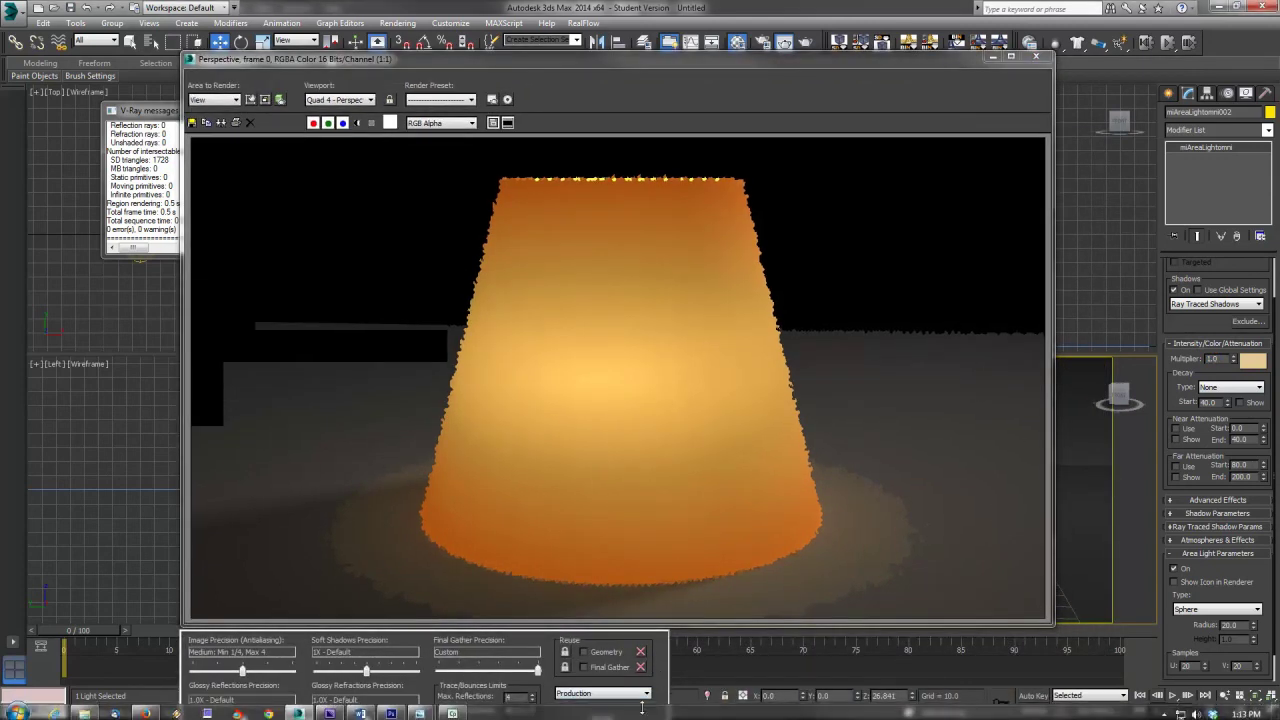
pyautogui.click(630, 710)
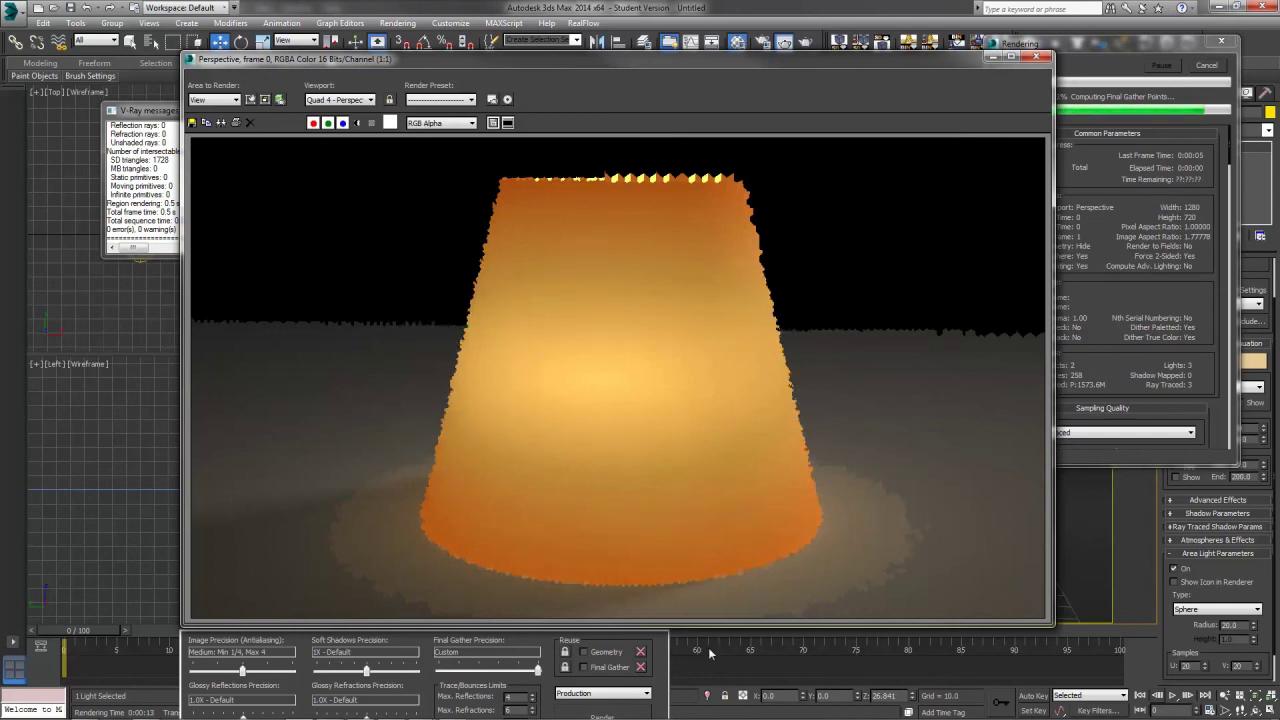
pyautogui.click(1041, 58)
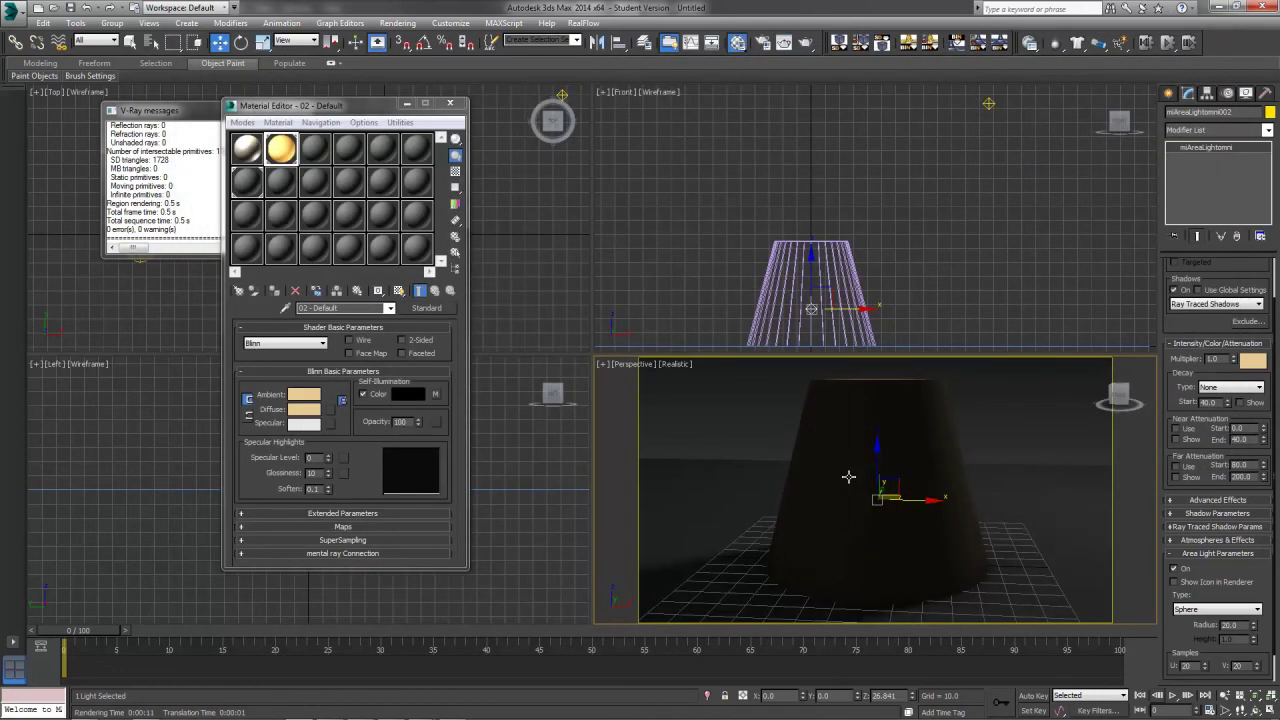